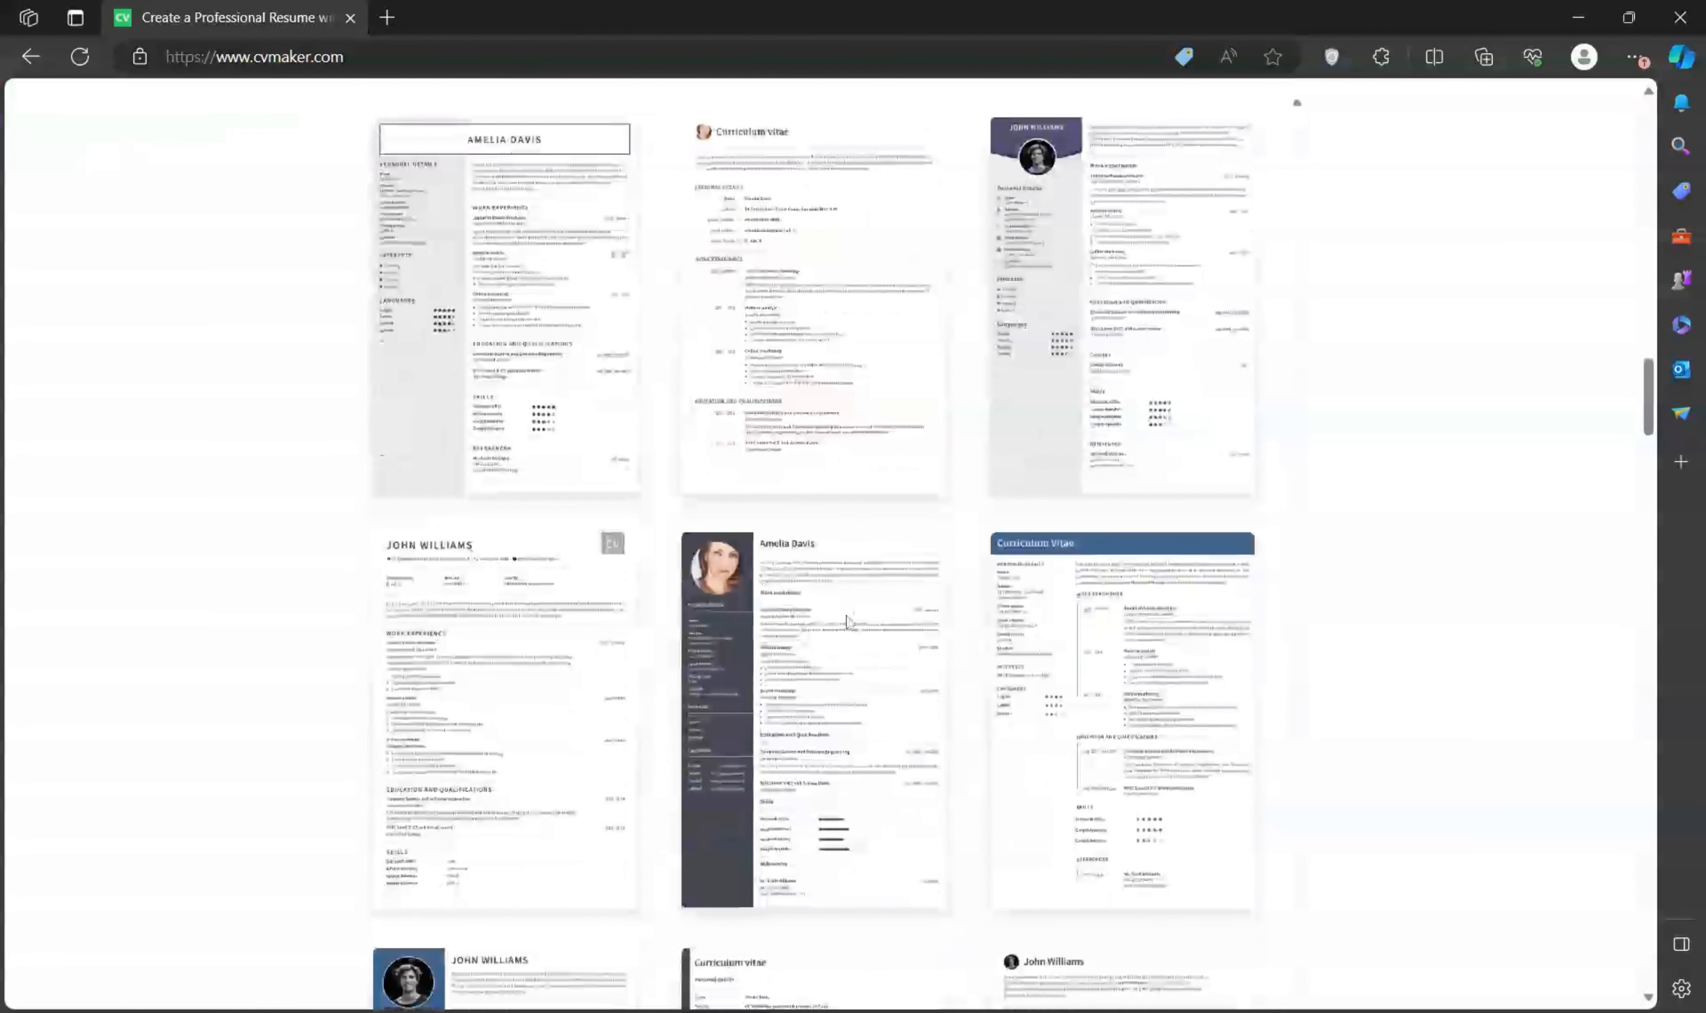
- Start creating a new resume using the call-to-action near the home page's footer
{"action": "scroll", "coordinate": [846, 630], "scroll_direction": "down", "scroll_amount": 8}
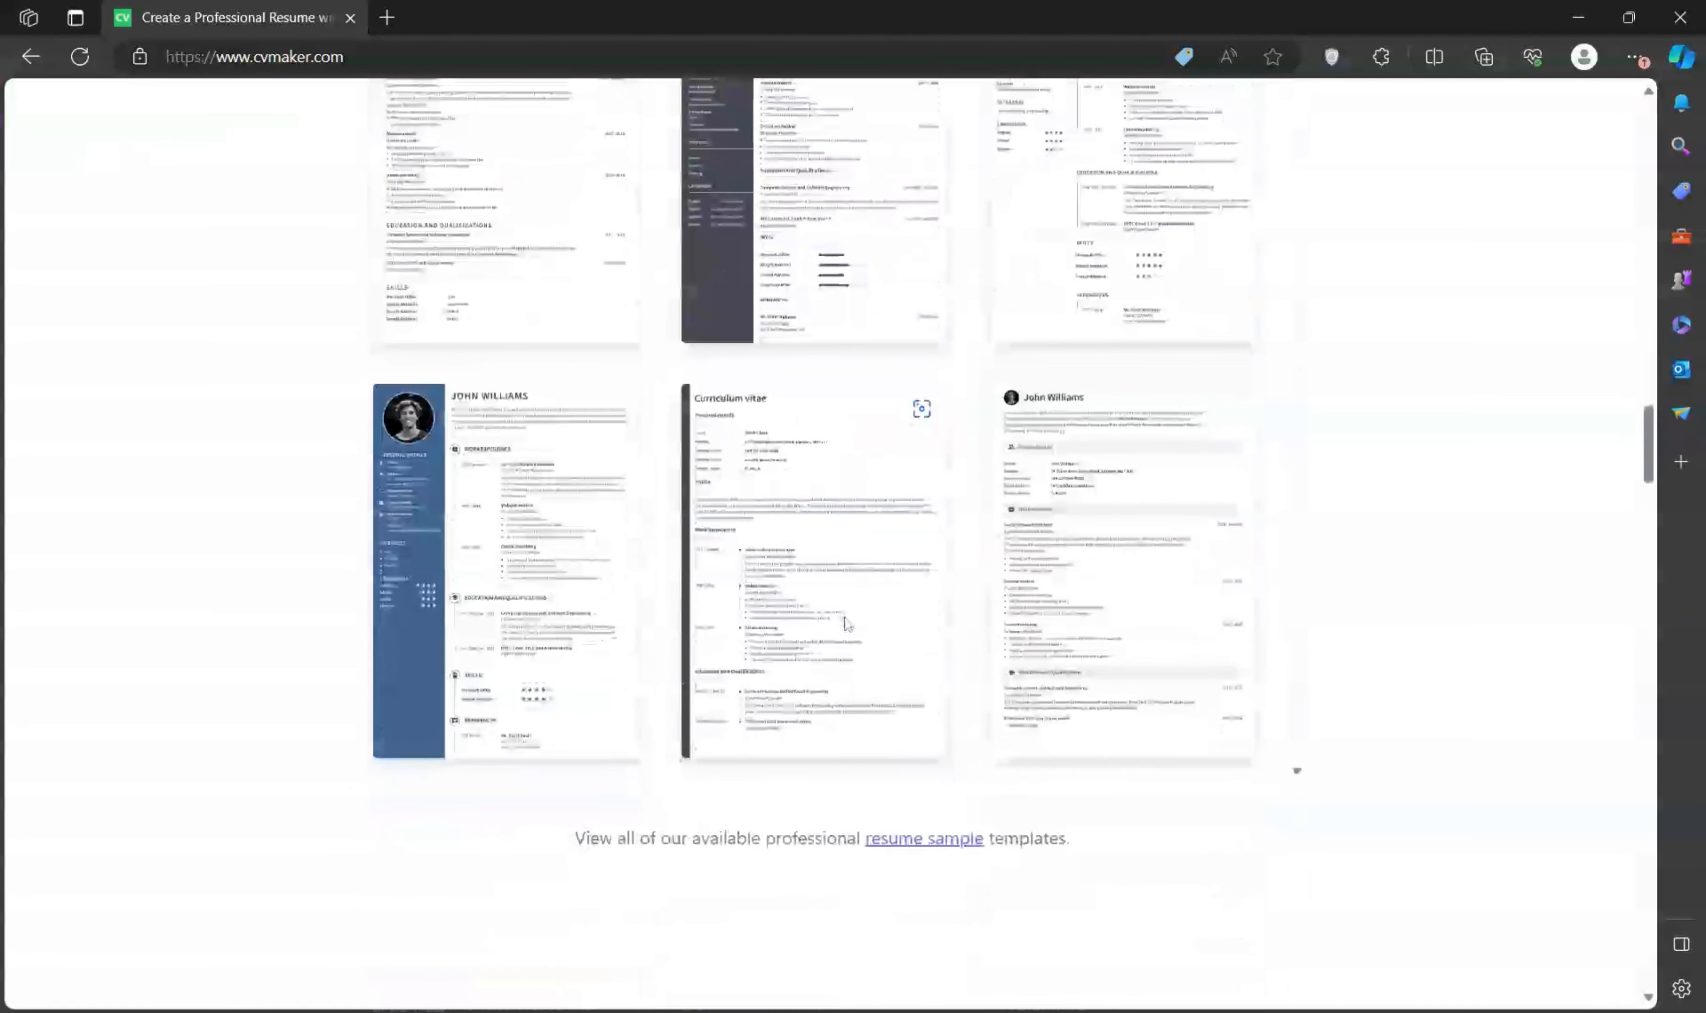
{"action": "scroll", "coordinate": [846, 624], "scroll_direction": "down", "scroll_amount": 2}
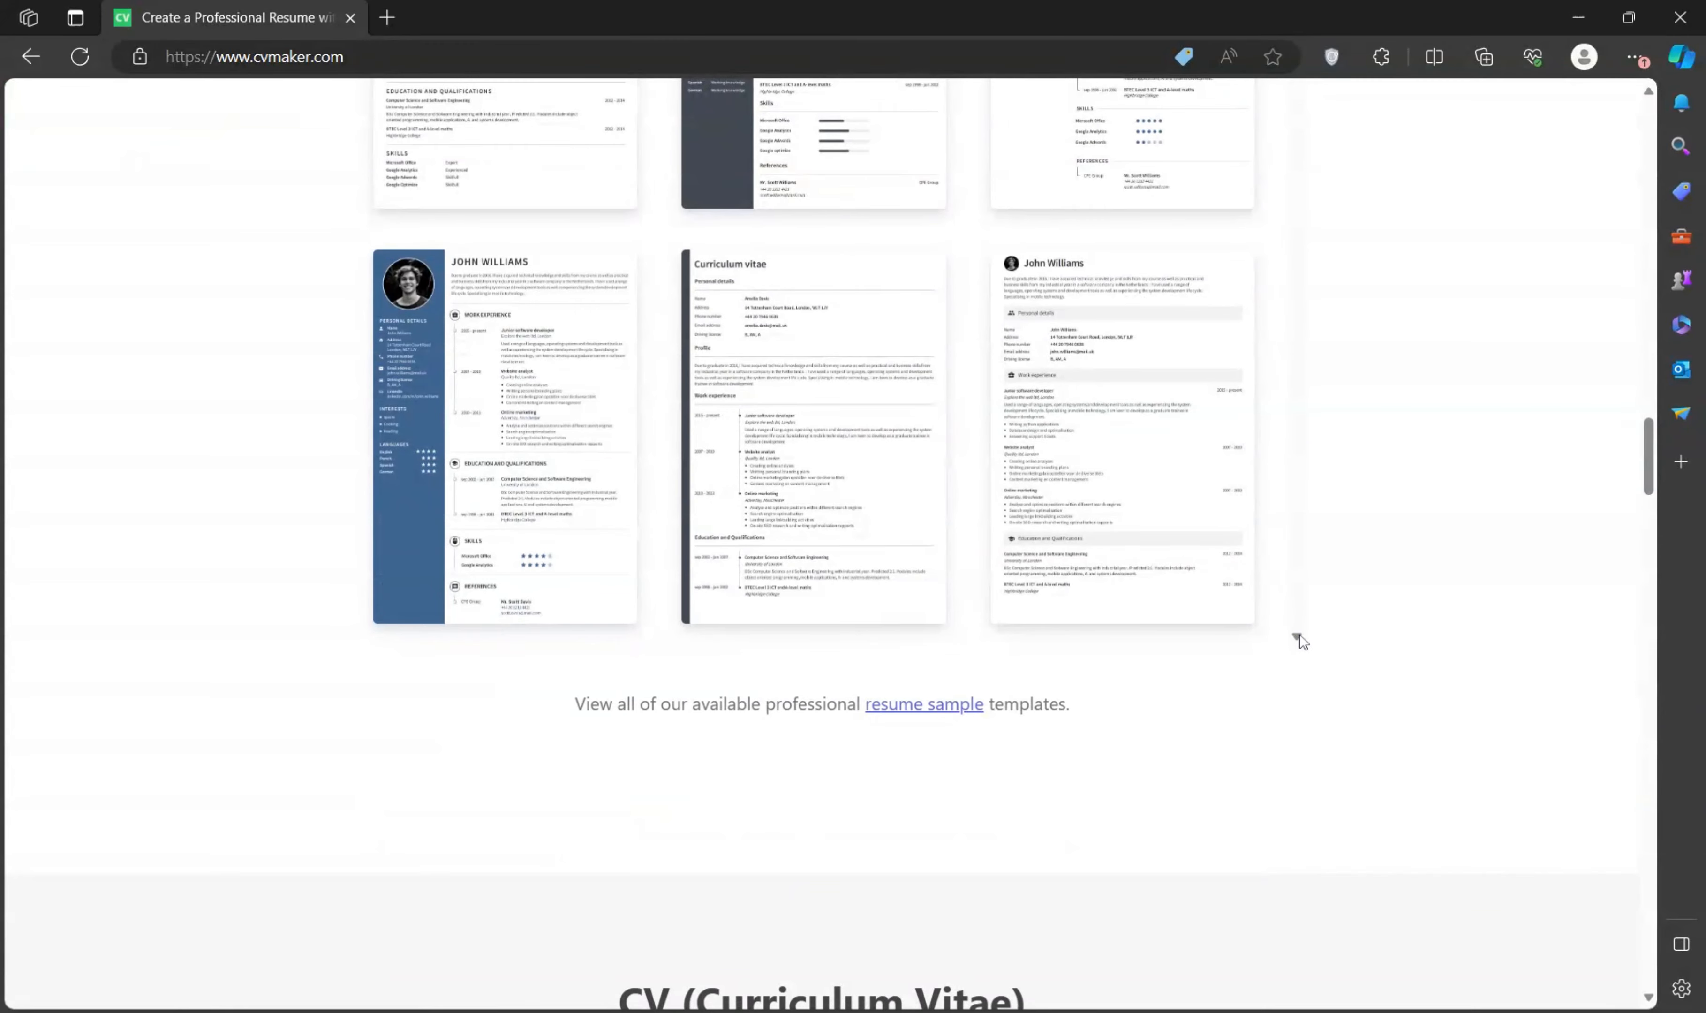
{"action": "scroll", "coordinate": [1288, 610], "scroll_direction": "down", "scroll_amount": 5}
{"action": "scroll", "coordinate": [1279, 556], "scroll_direction": "up", "scroll_amount": 7}
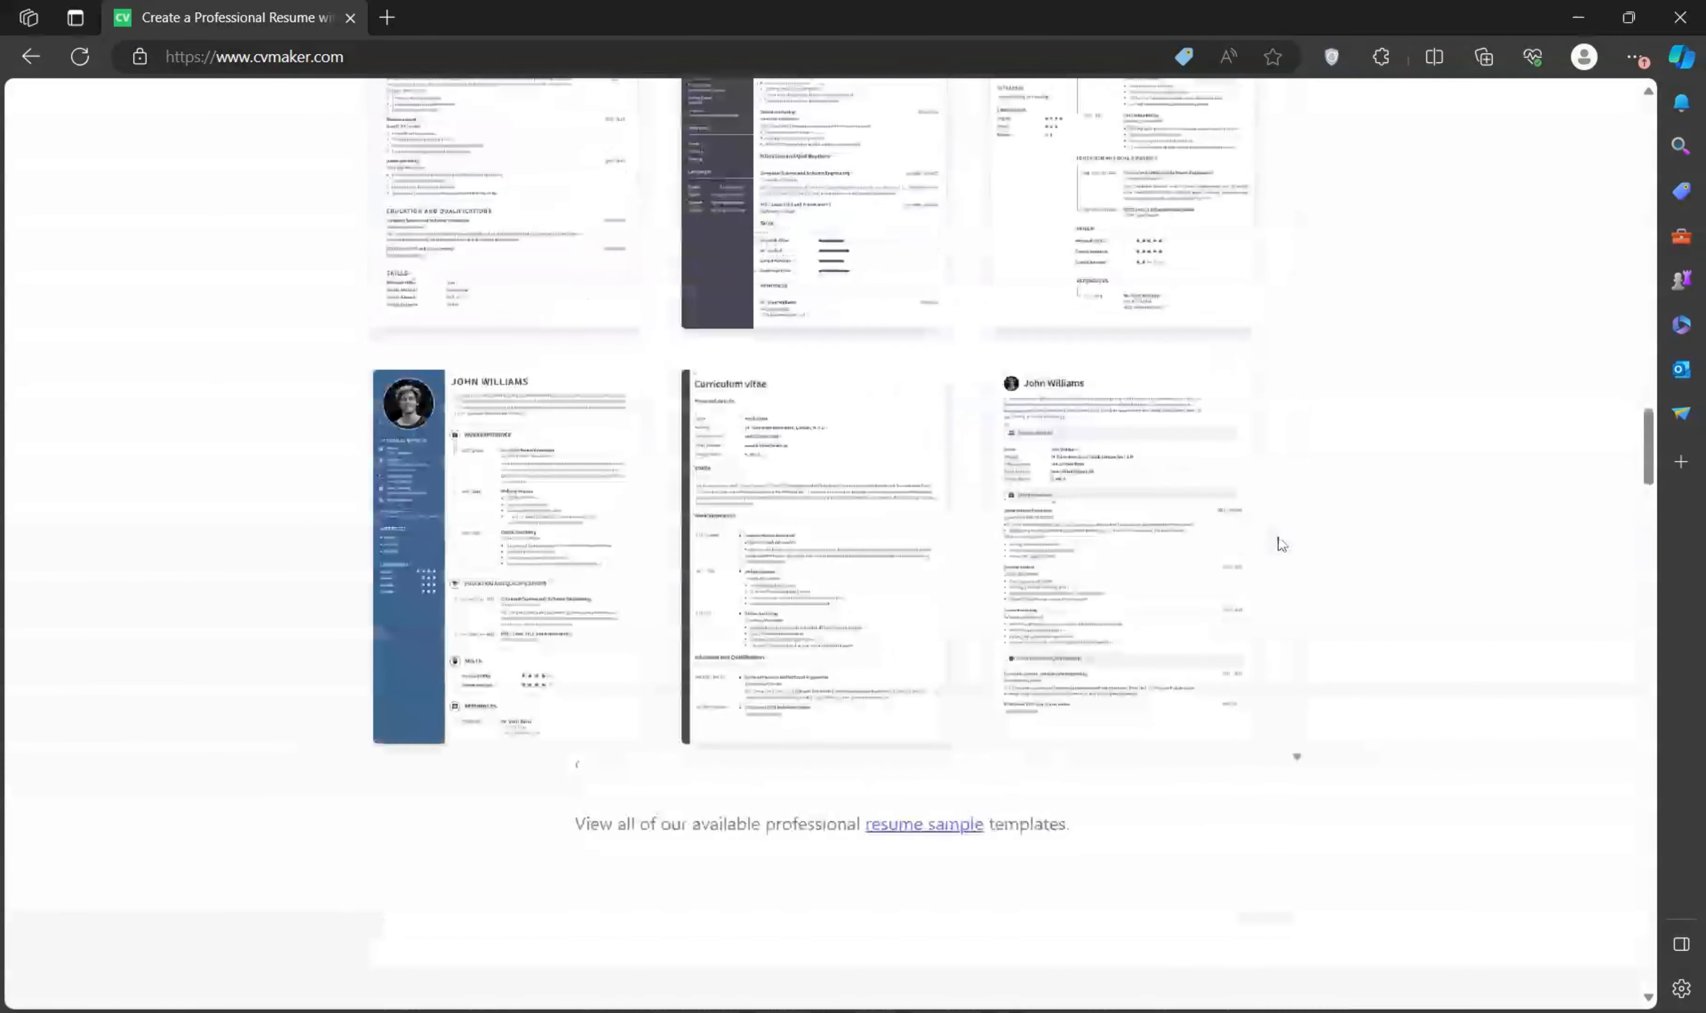
{"action": "scroll", "coordinate": [1280, 547], "scroll_direction": "down", "scroll_amount": 15}
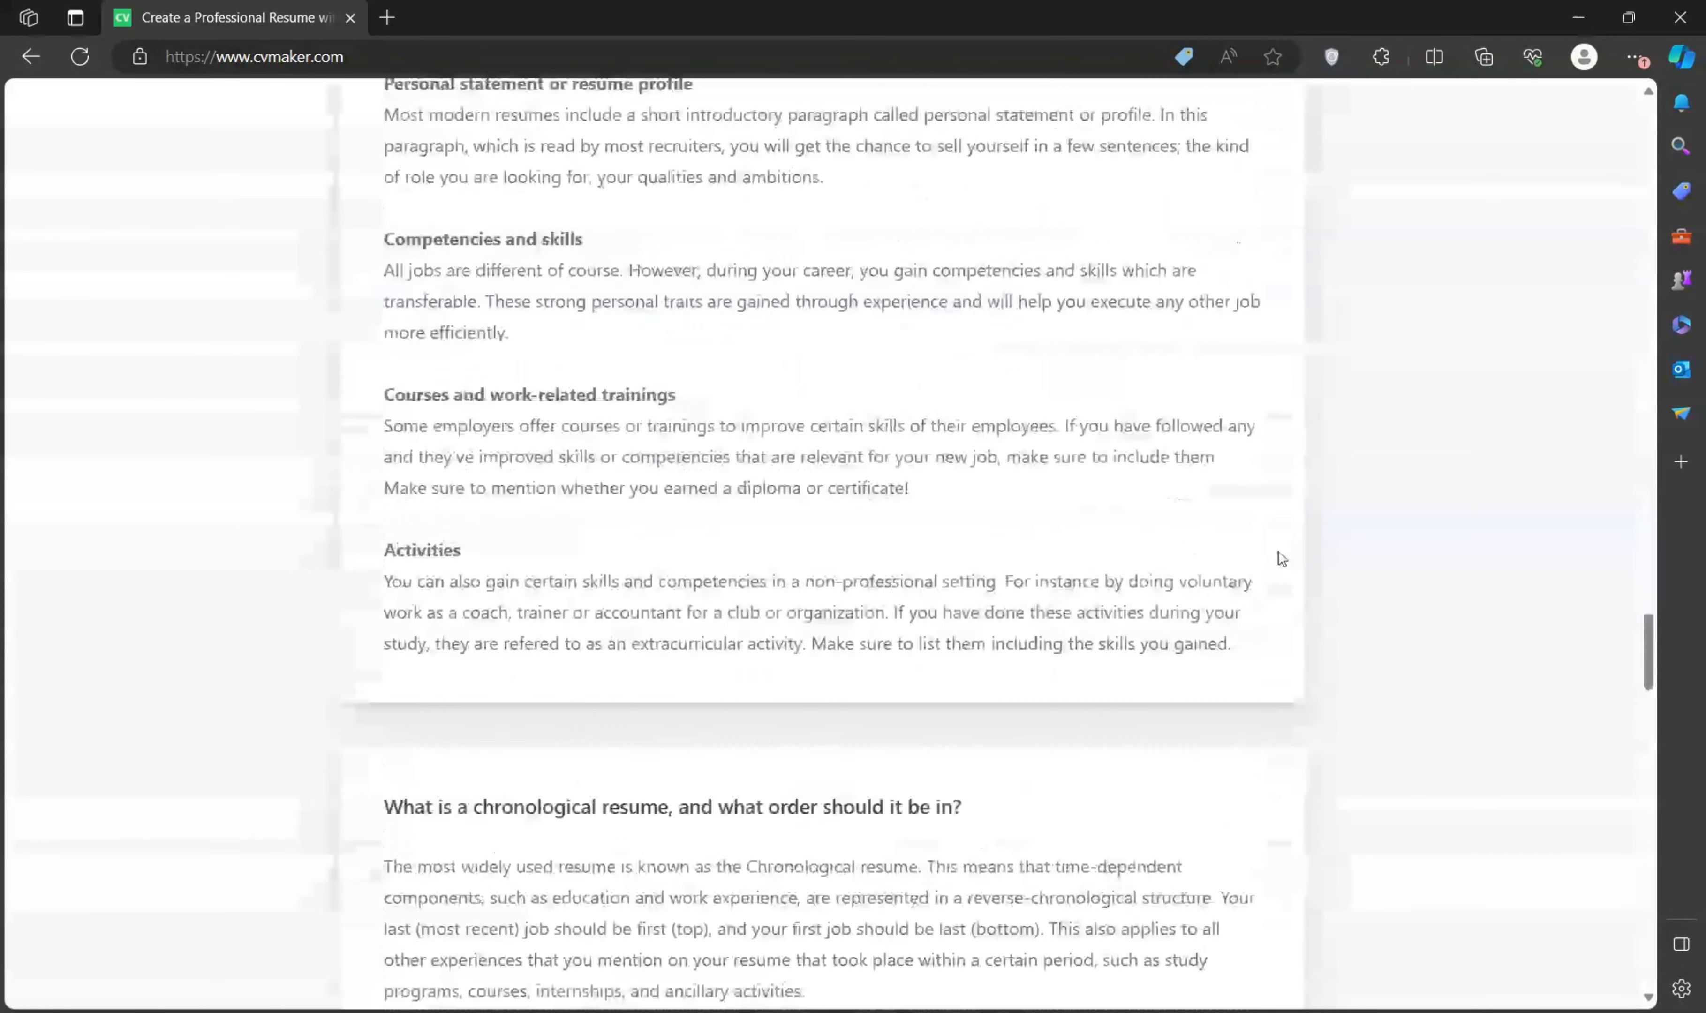
{"action": "scroll", "coordinate": [1281, 558], "scroll_direction": "down", "scroll_amount": 20}
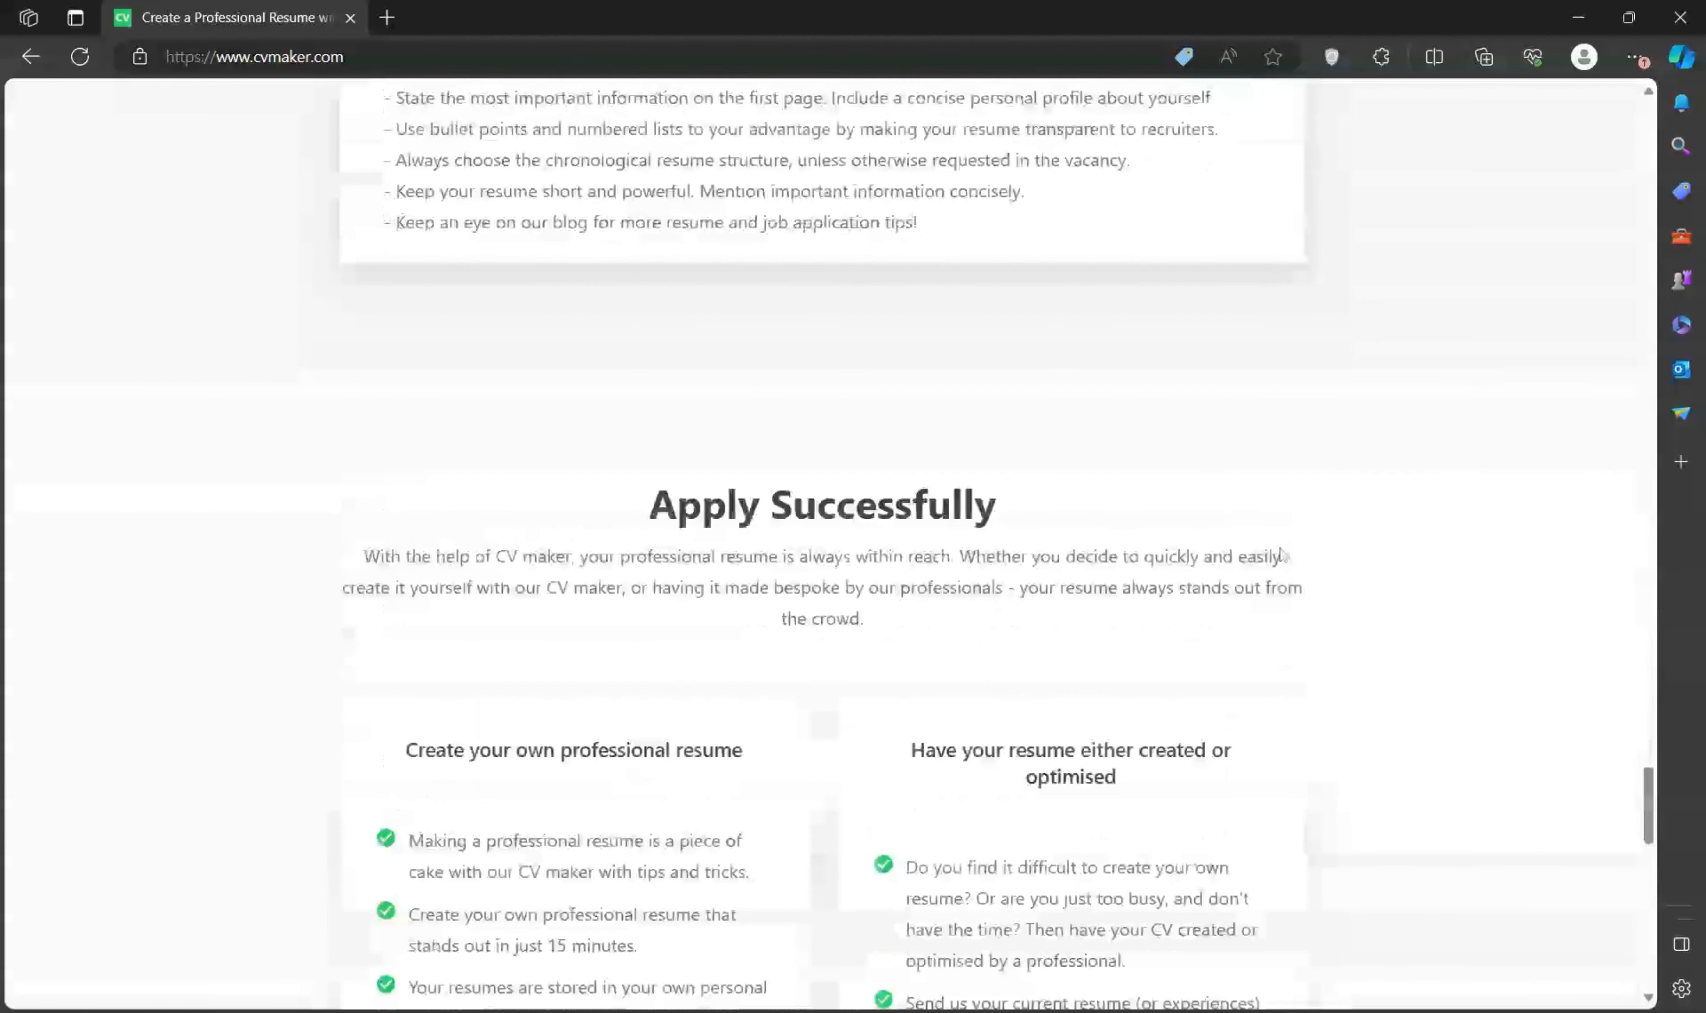
{"action": "scroll", "coordinate": [1280, 554], "scroll_direction": "down", "scroll_amount": 15}
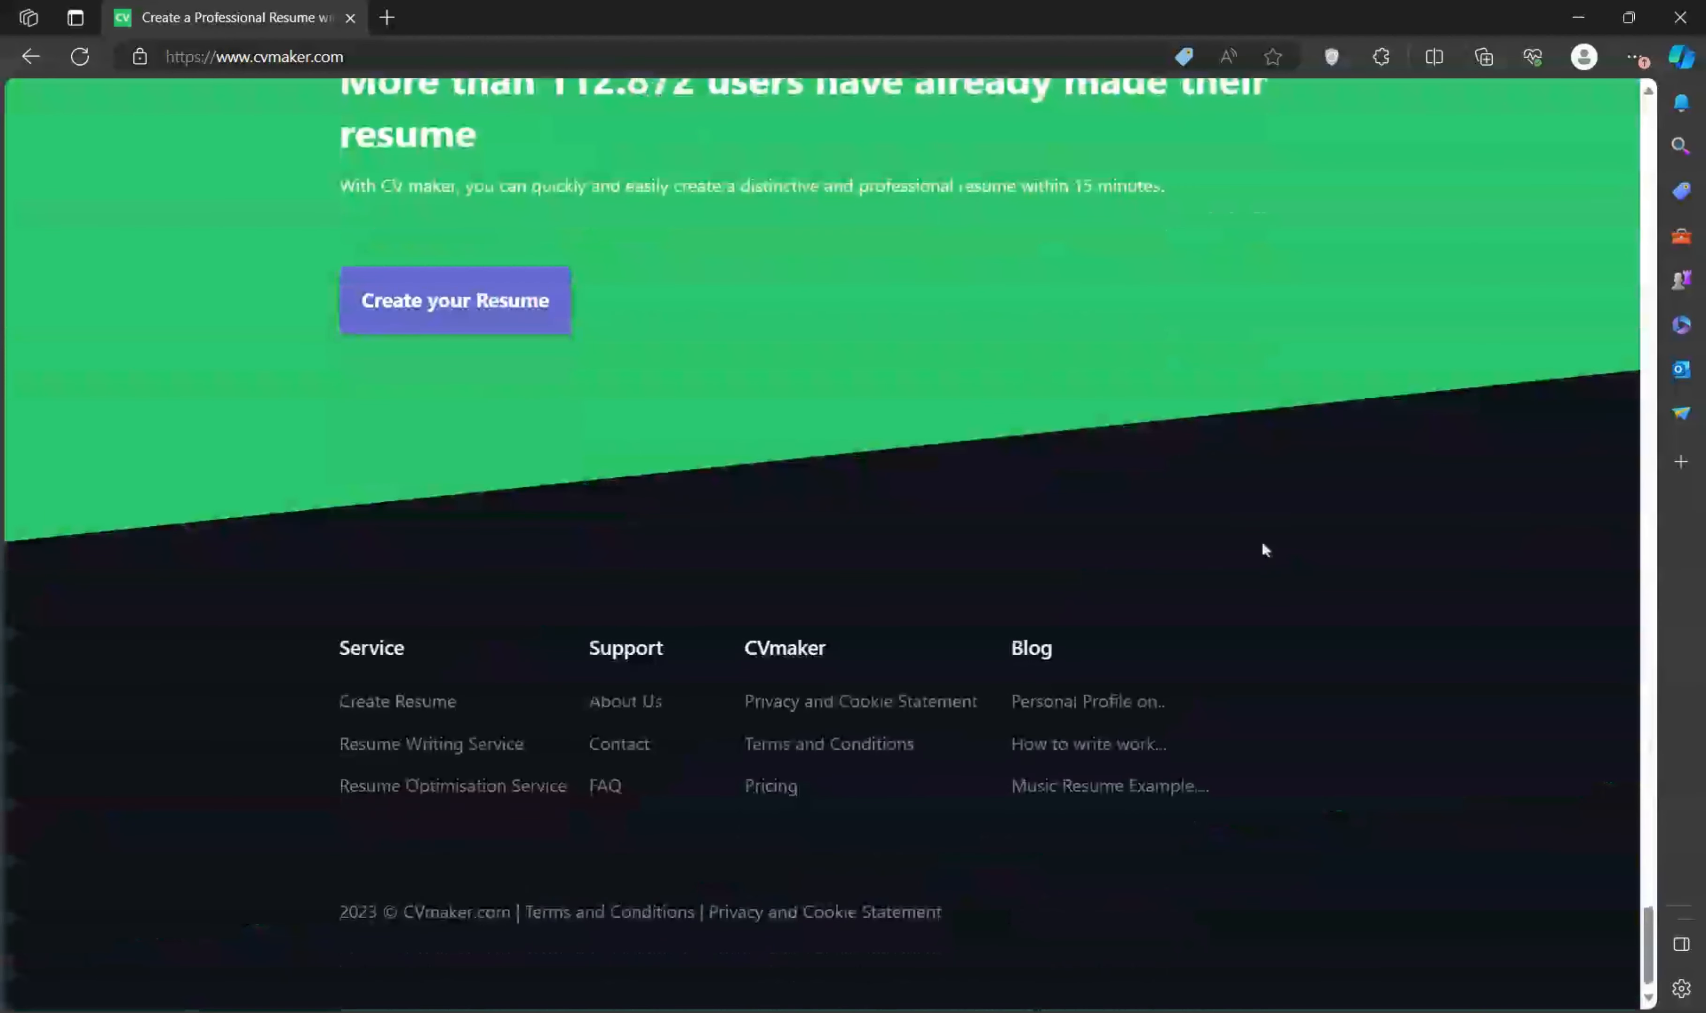
{"action": "left_click", "coordinate": [538, 324]}
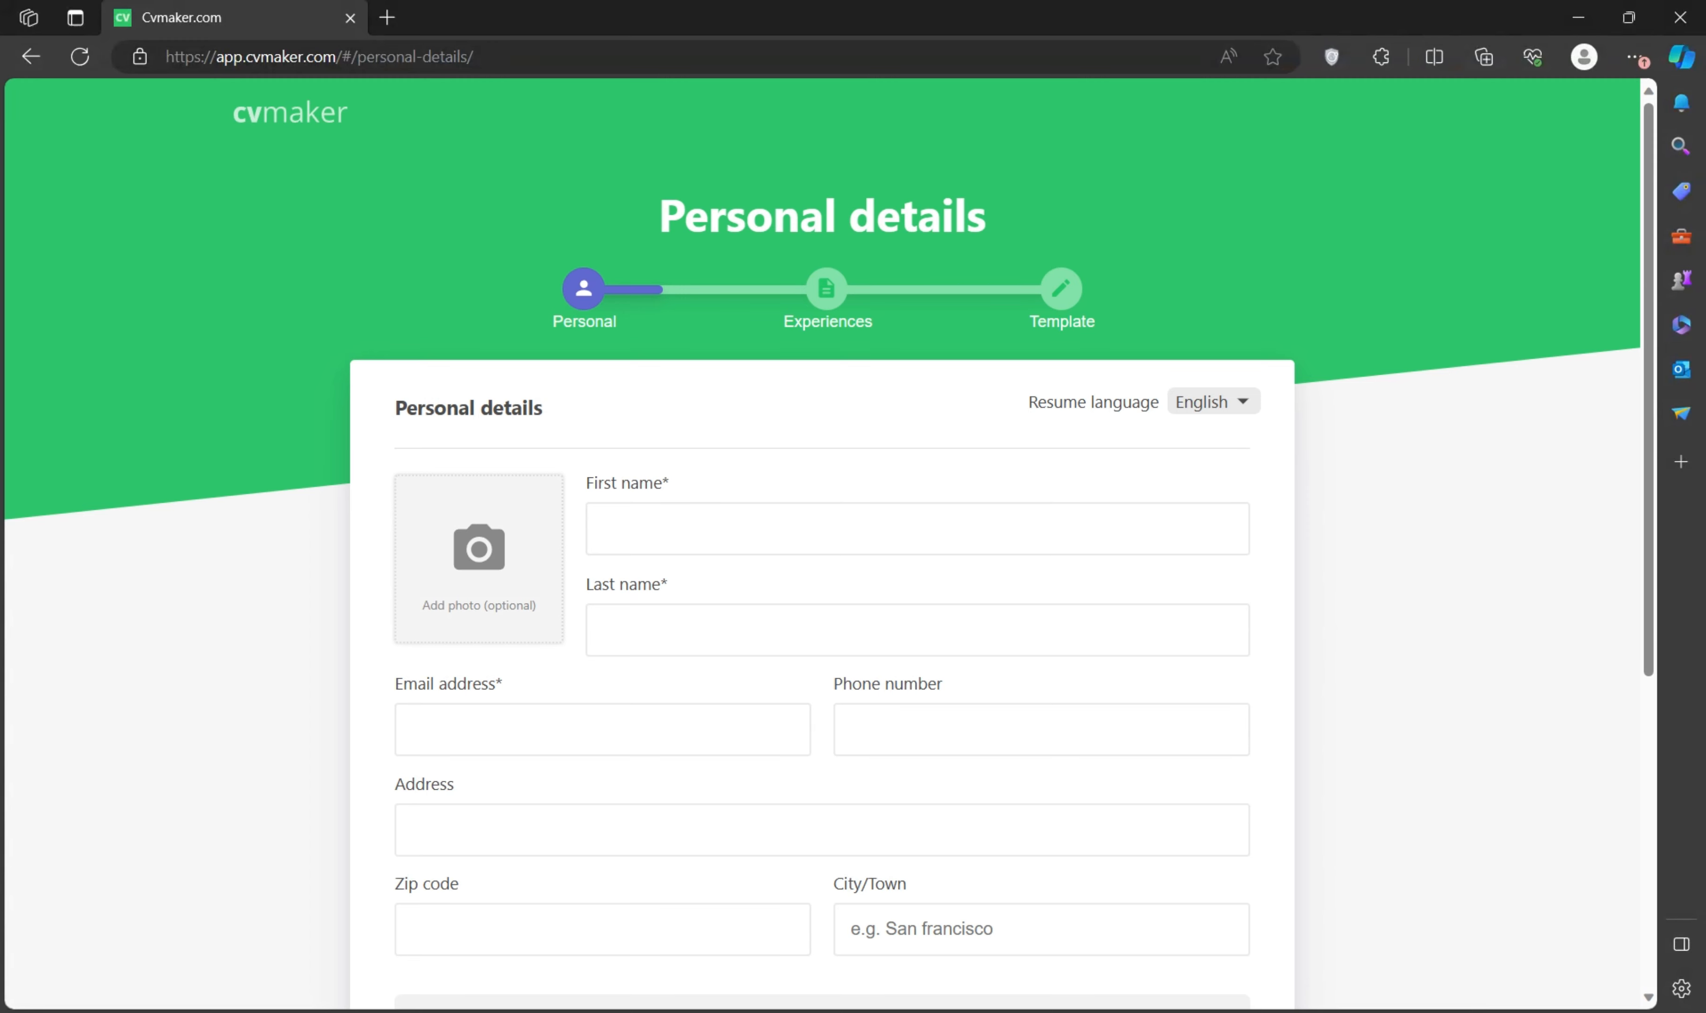
- Upload a profile photo, zoom in slightly and centre it on the man's face, and save it to the personal details
{"action": "left_click", "coordinate": [480, 569]}
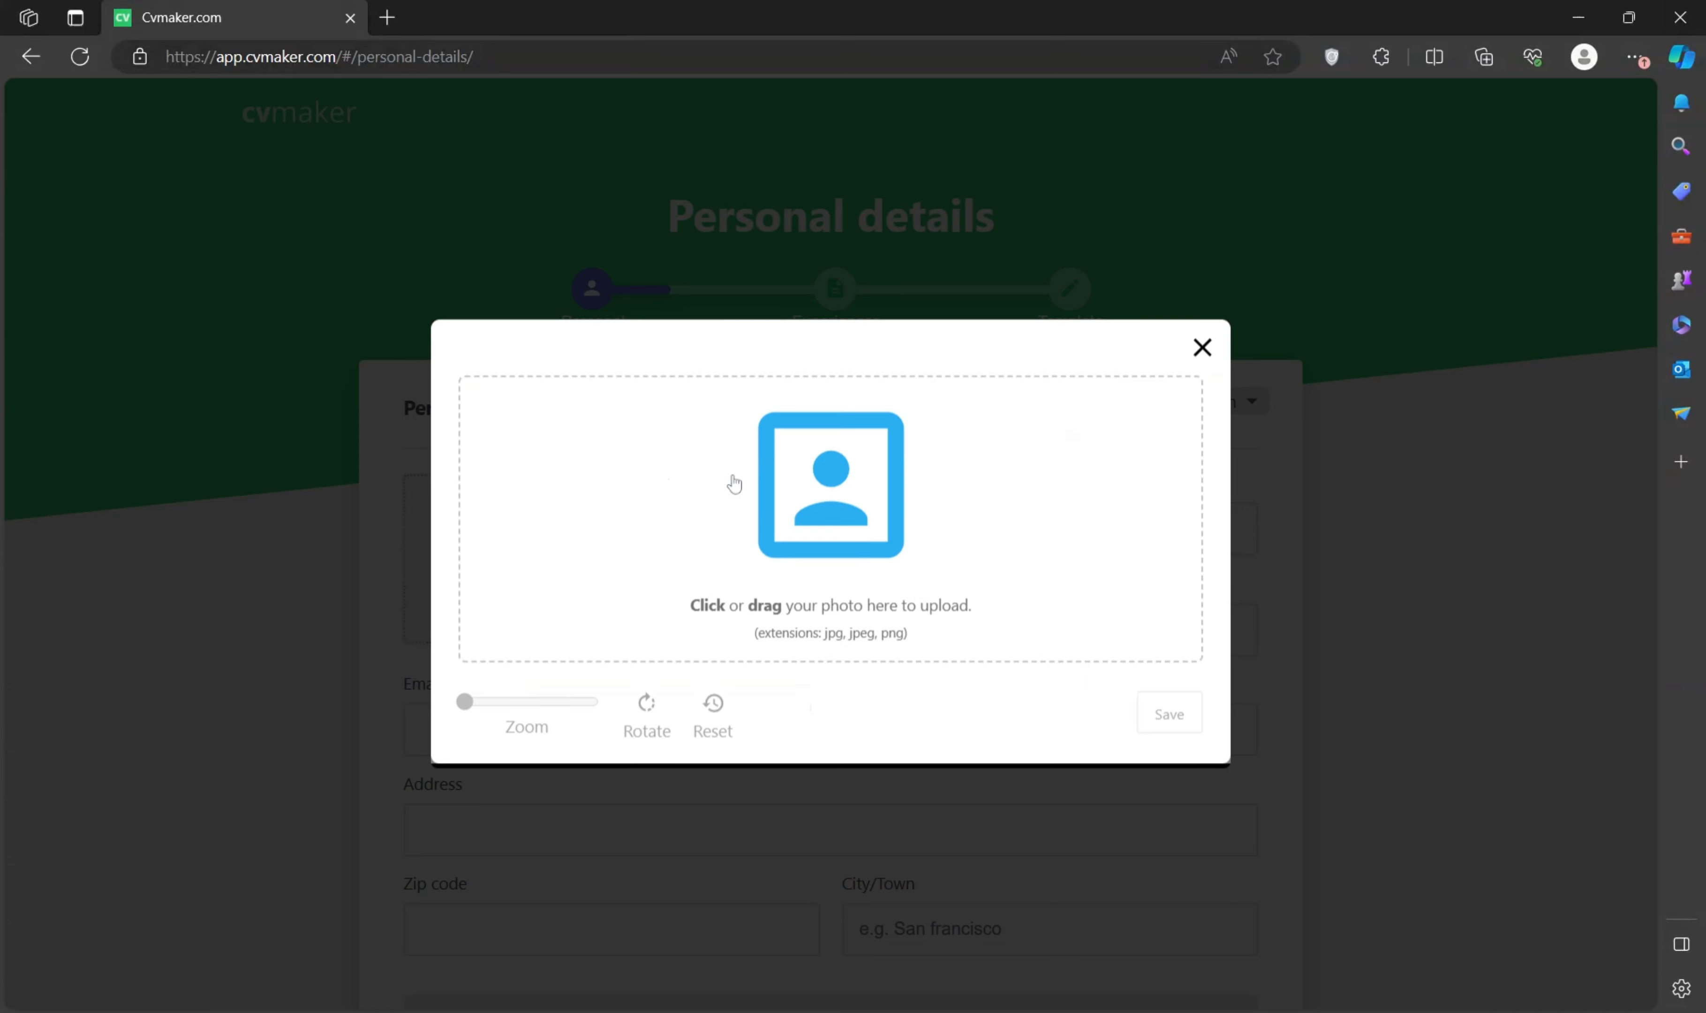
{"action": "left_click", "coordinate": [822, 512]}
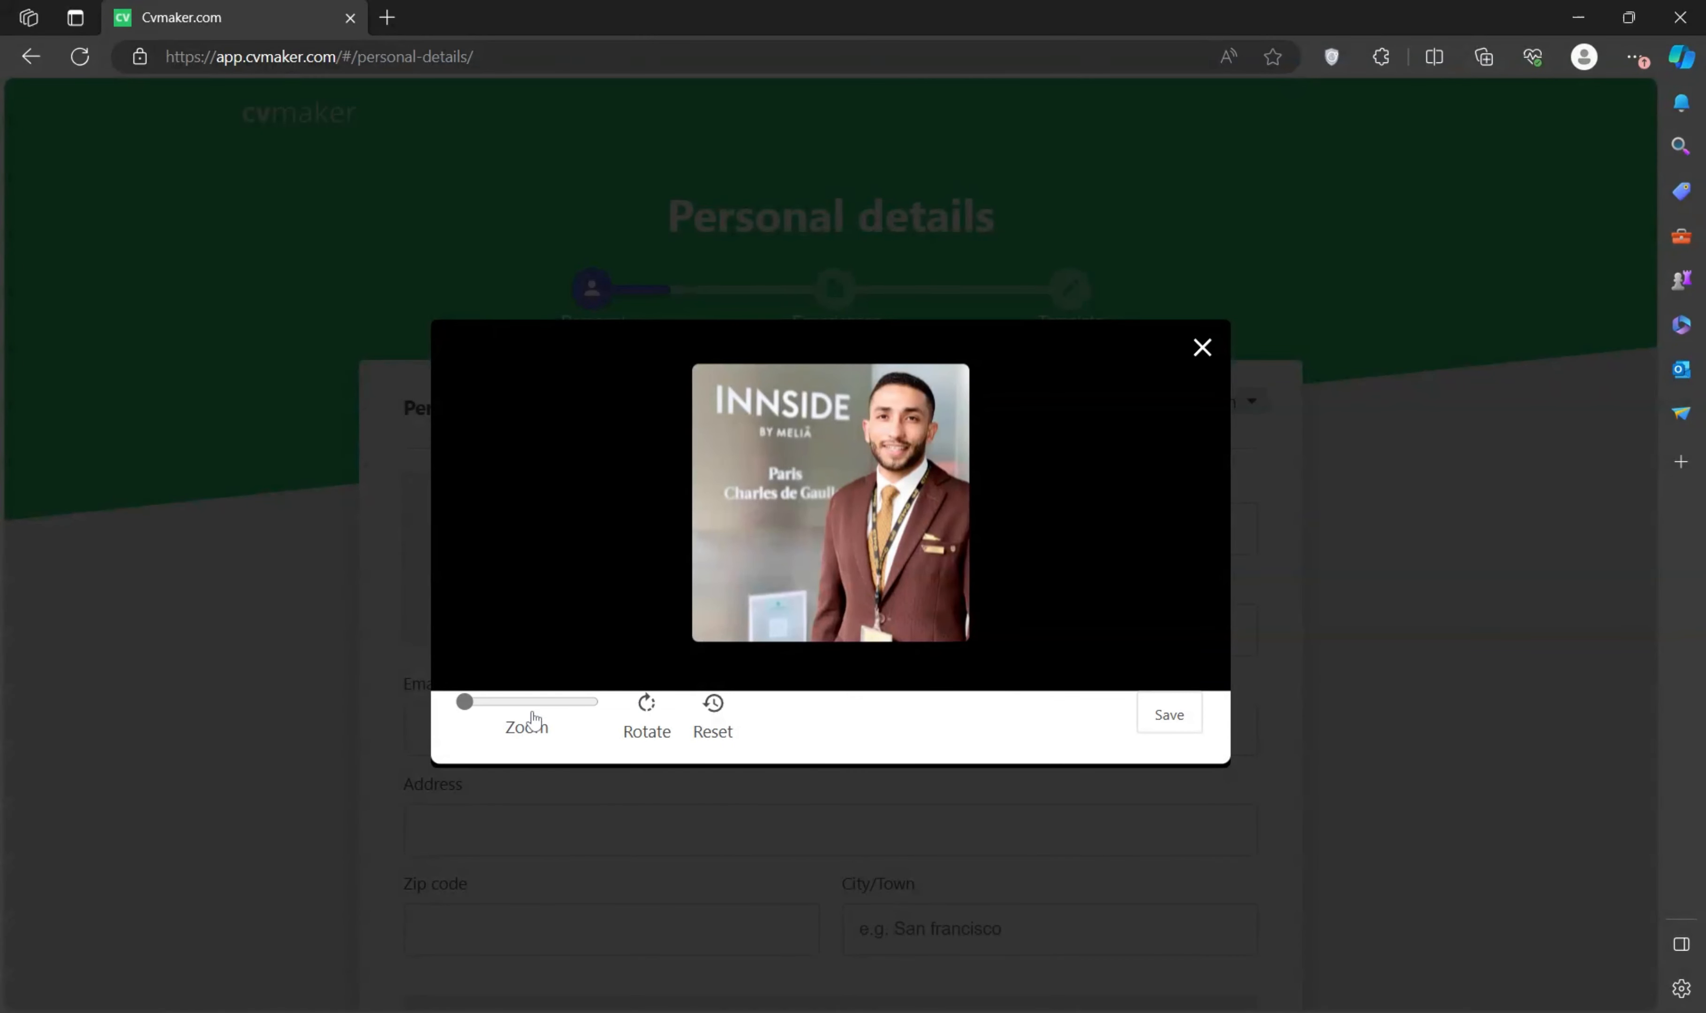
{"action": "left_click_drag", "start_coordinate": [464, 702], "coordinate": [477, 707]}
{"action": "left_click_drag", "start_coordinate": [897, 493], "coordinate": [745, 593]}
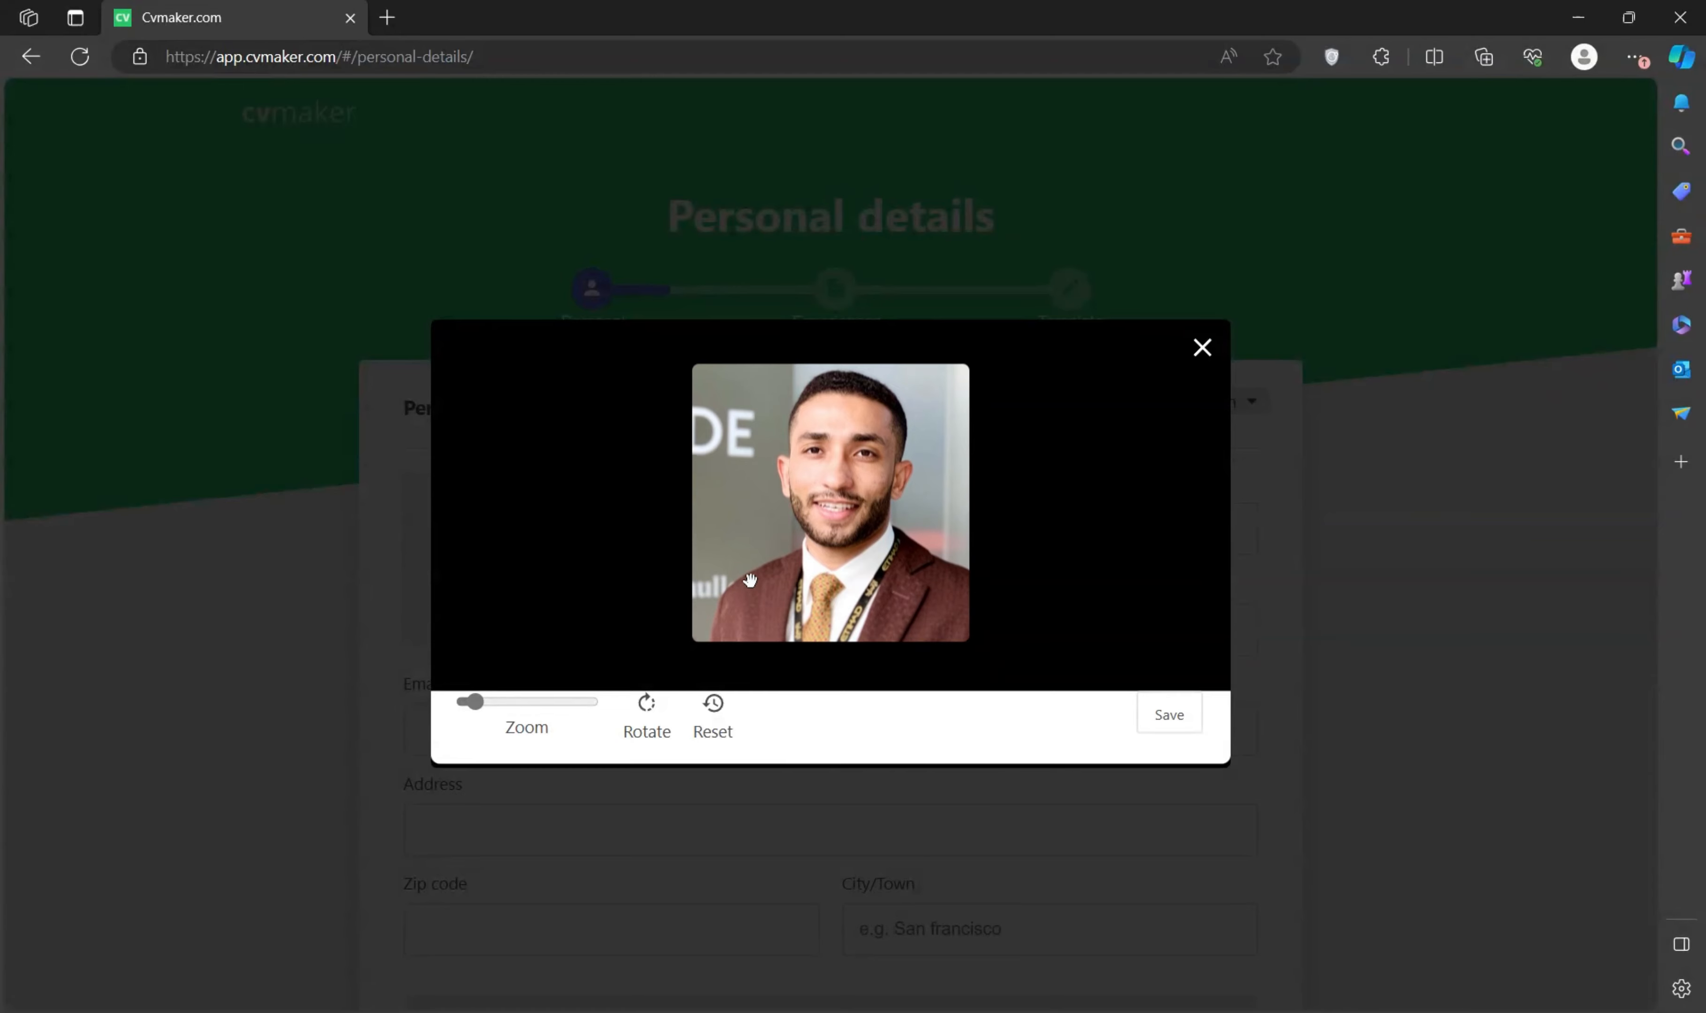
{"action": "left_click", "coordinate": [1152, 722]}
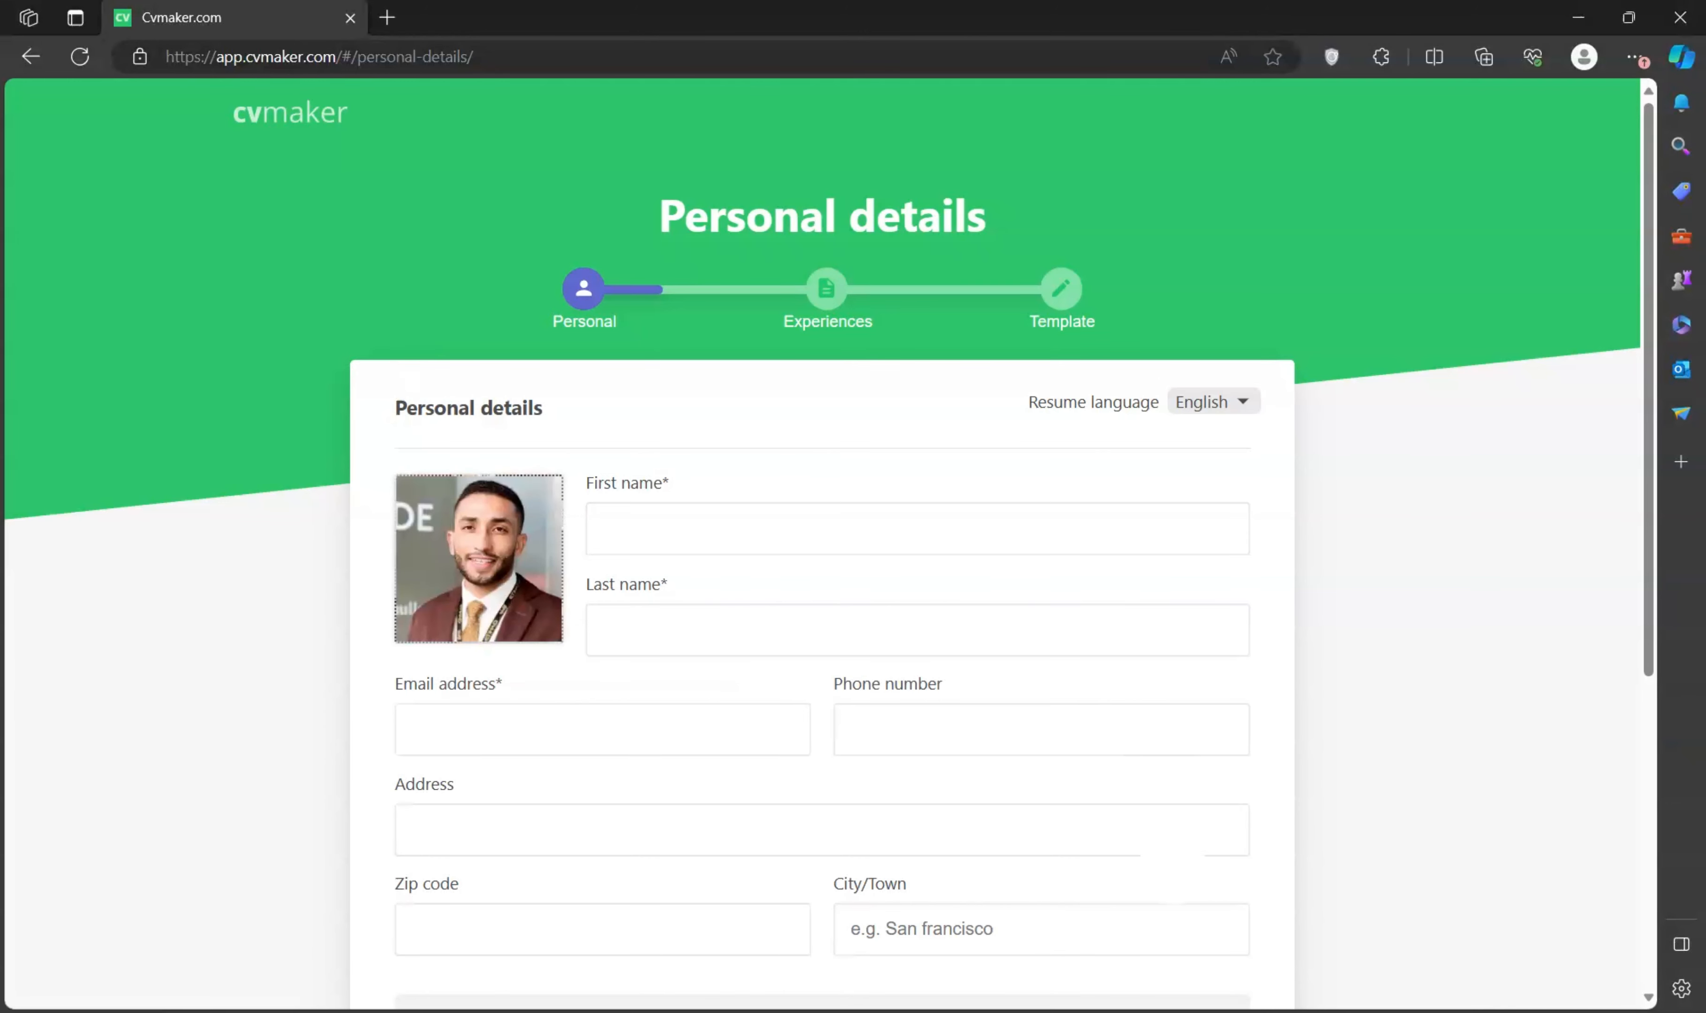
- Enter the applicant's first and last name, and fill in the email and phone number from the saved autofill entry
{"action": "left_click", "coordinate": [761, 528]}
{"action": "type", "text": "De"}
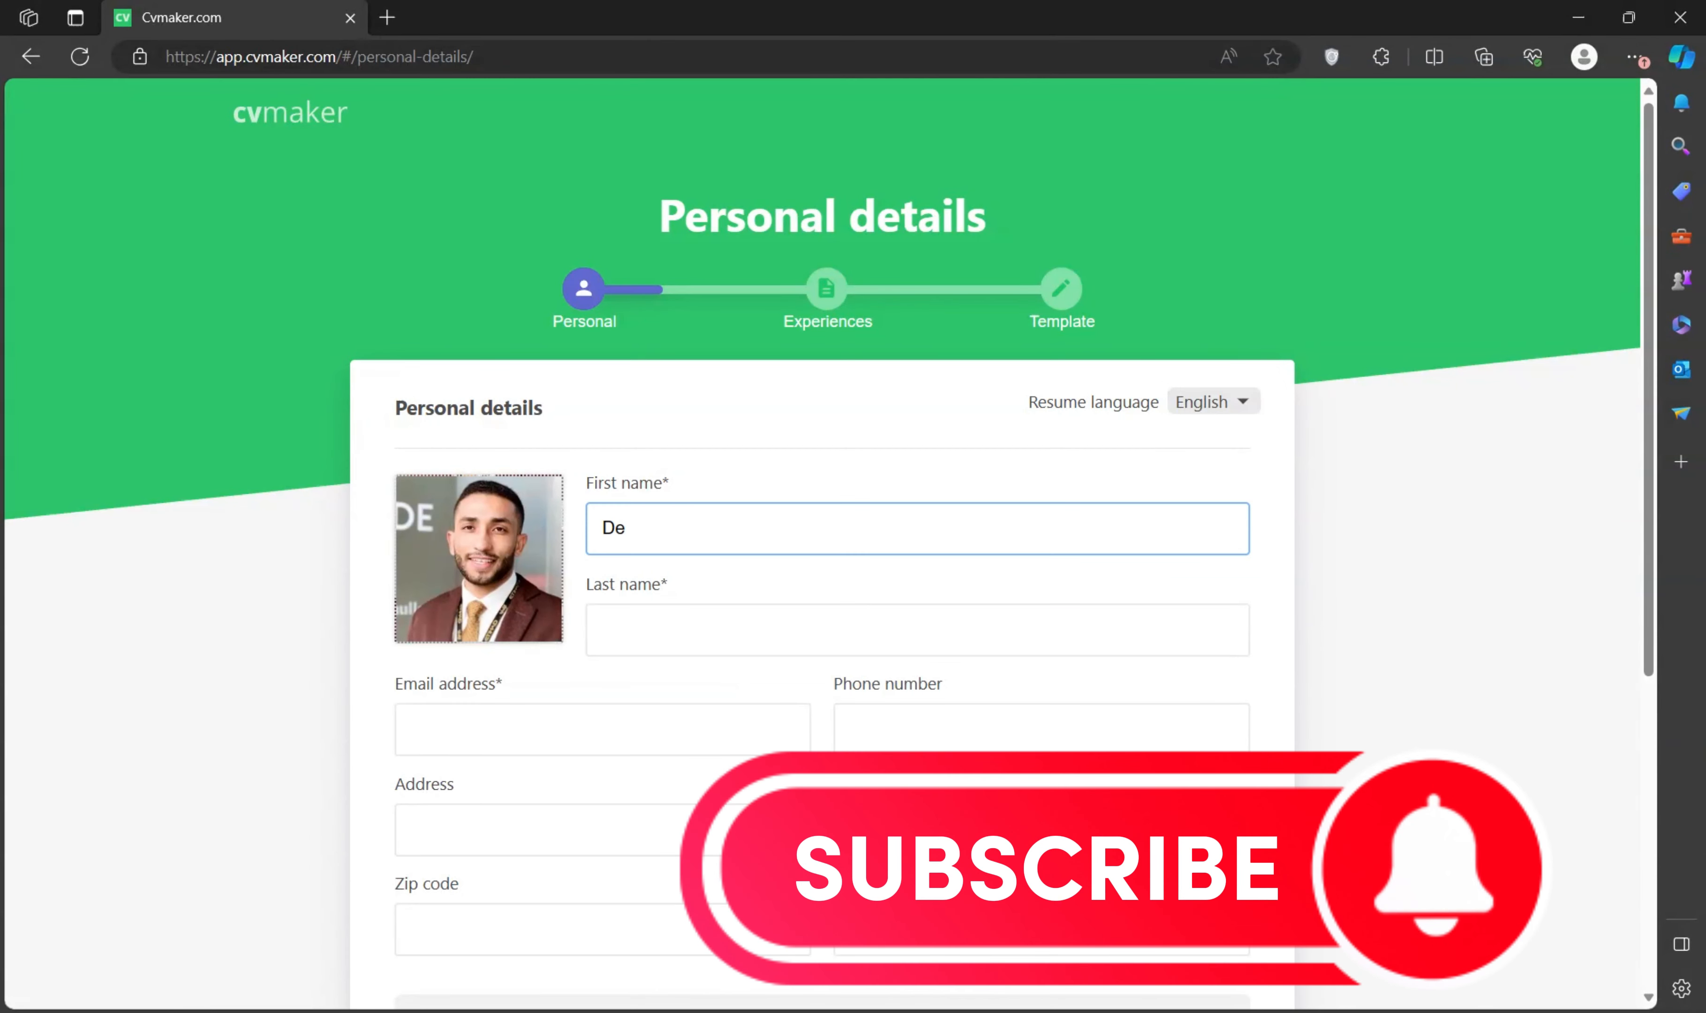
{"action": "type", "text": "mo"}
{"action": "key", "text": "Tab"}
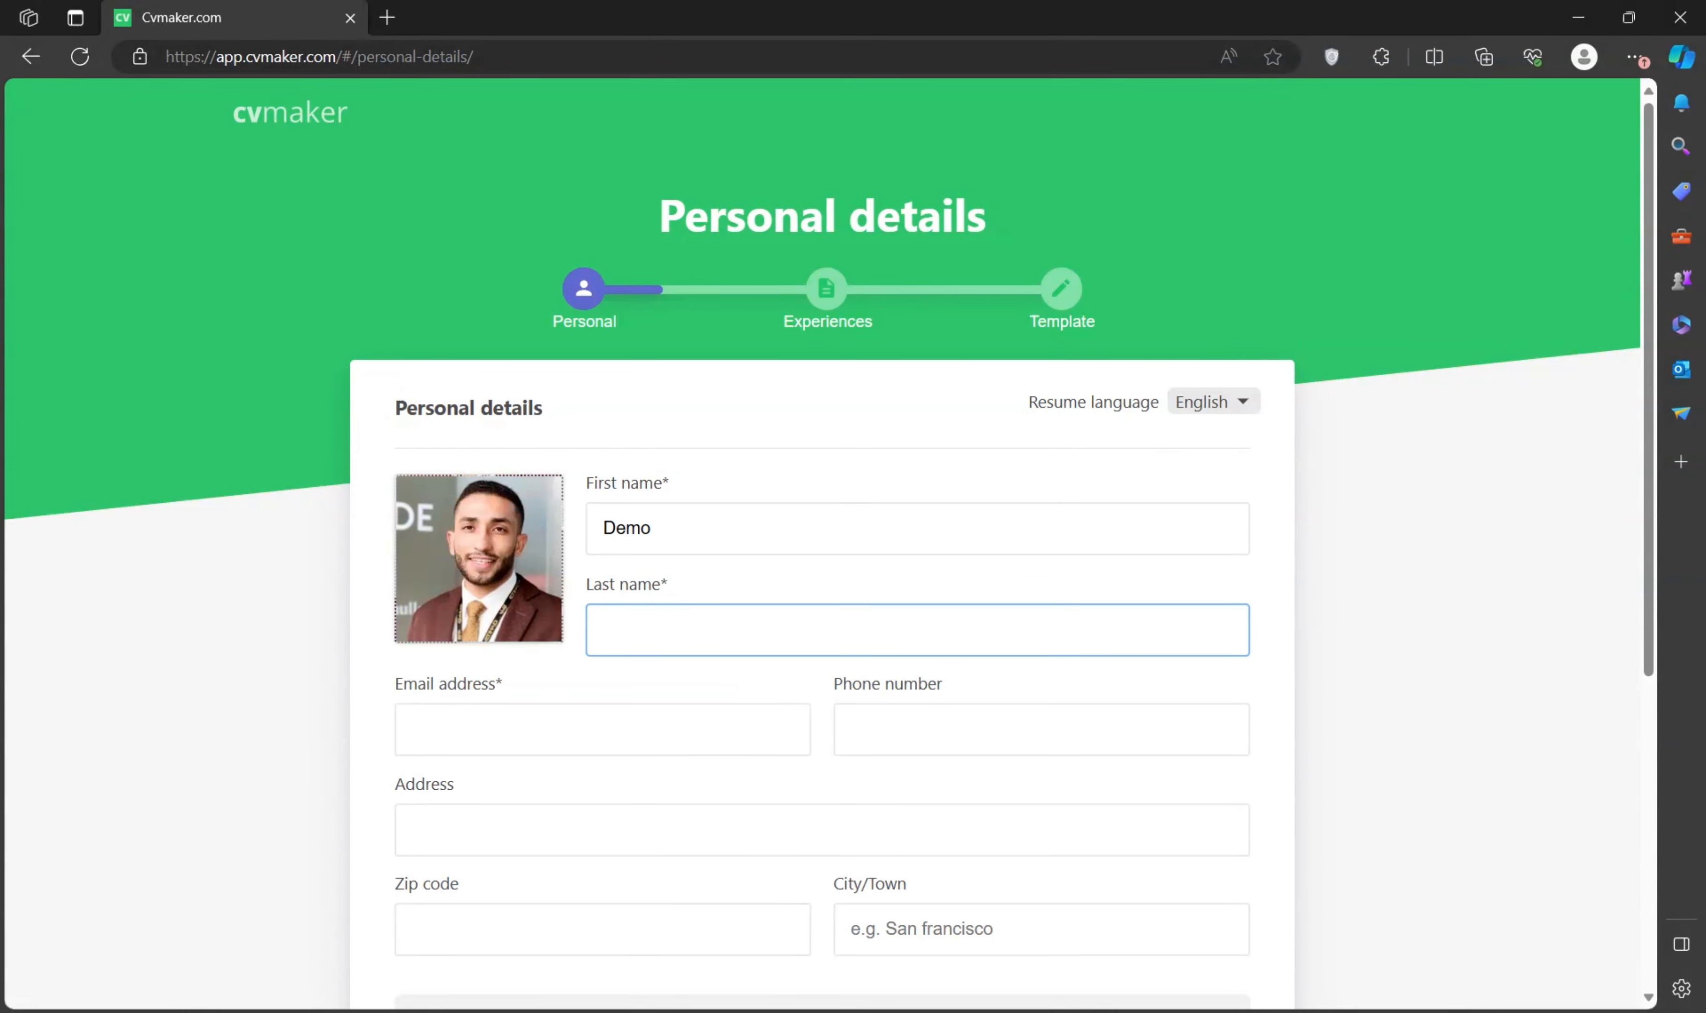
{"action": "type", "text": "tes"}
{"action": "left_click", "coordinate": [1329, 663]}
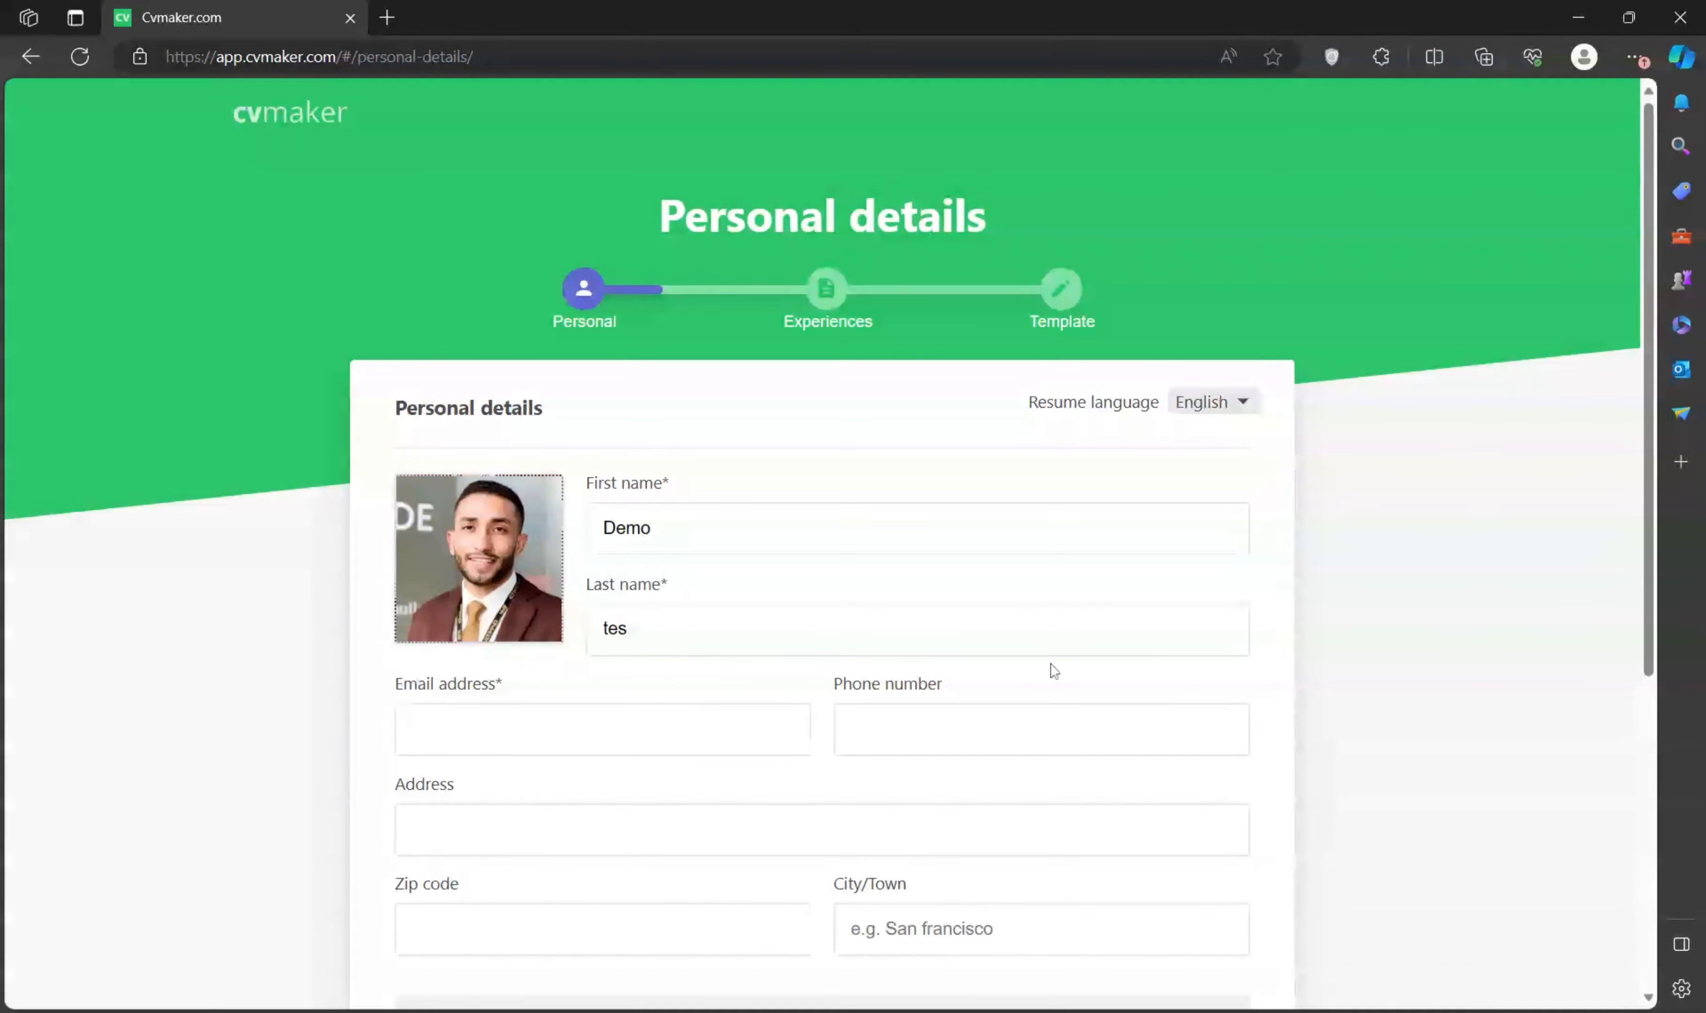
{"action": "left_click", "coordinate": [646, 629]}
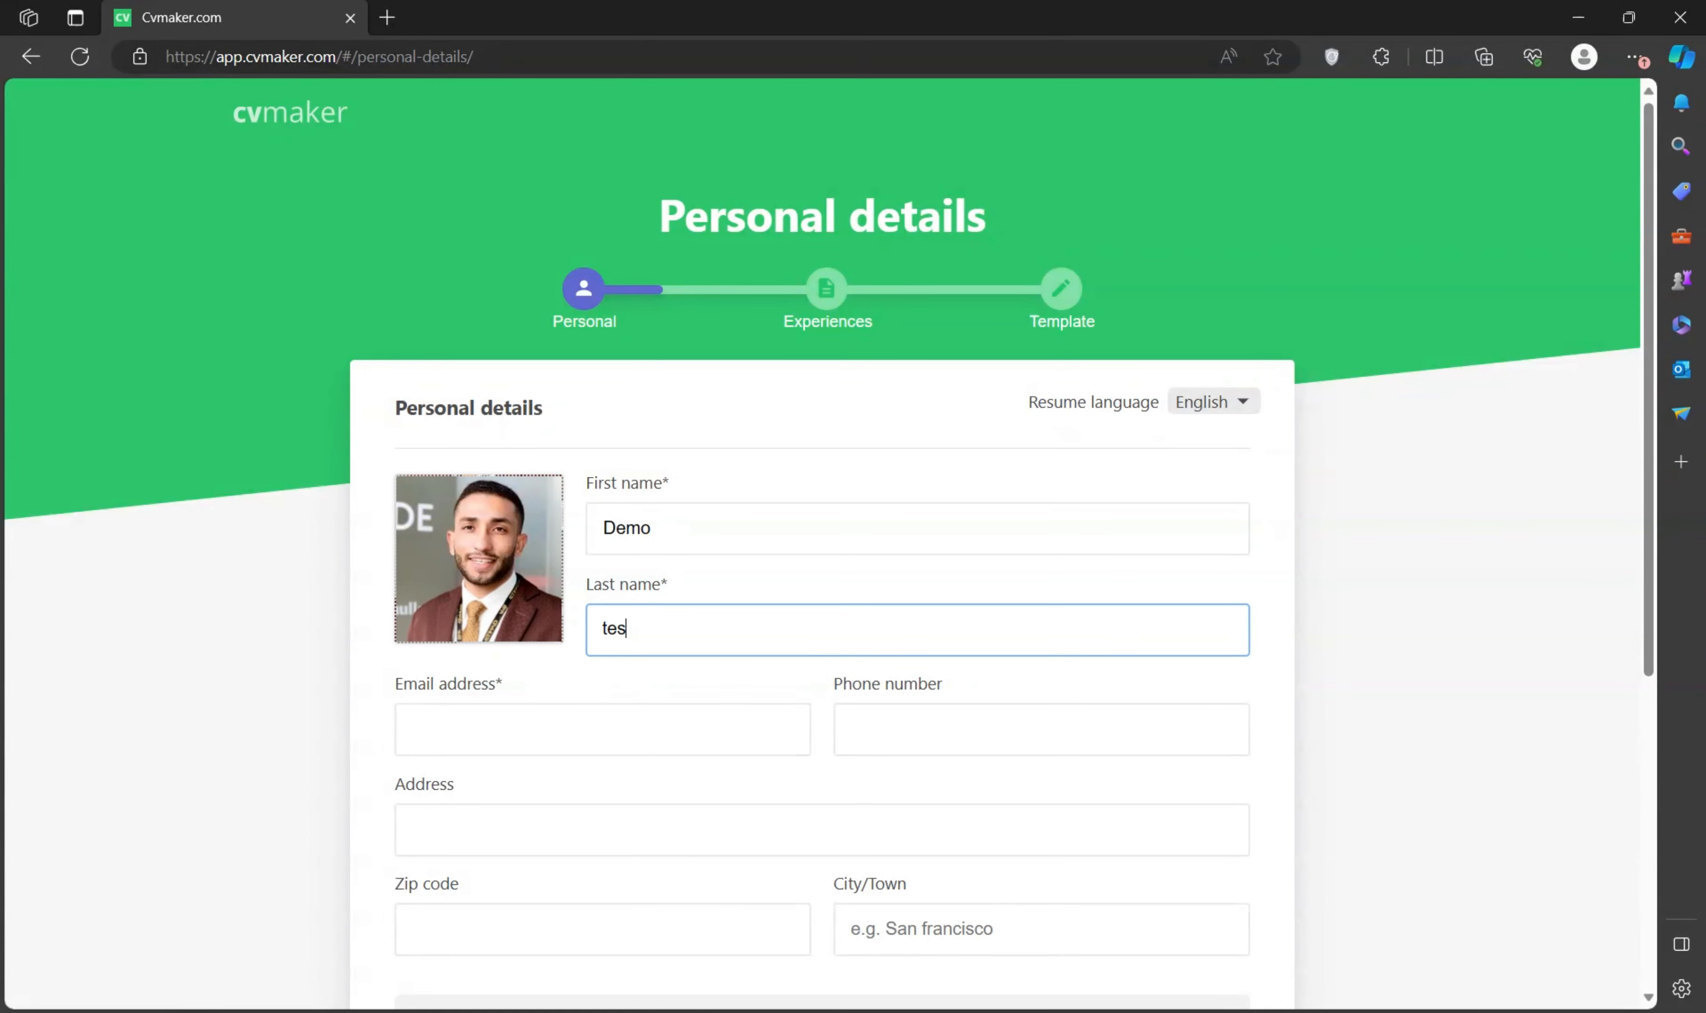
{"action": "left_click", "coordinate": [658, 684]}
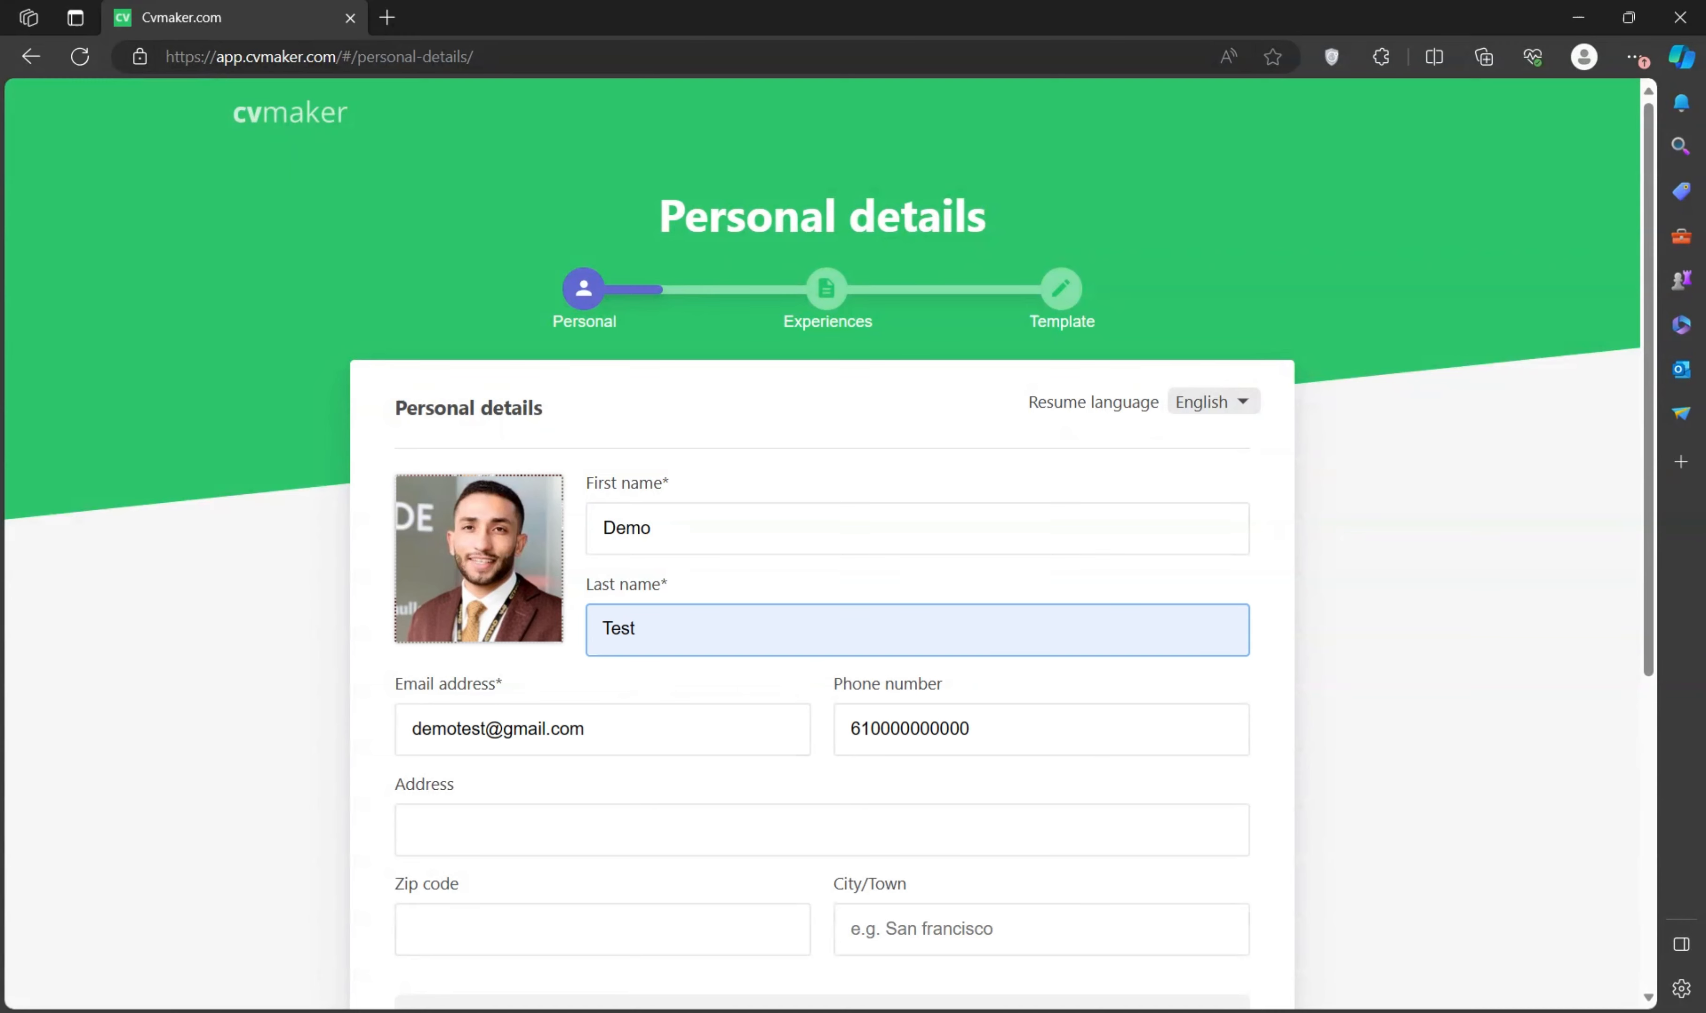
- Replace the autofilled phone number with the applicant's placeholder phone number
{"action": "double_click", "coordinate": [893, 728]}
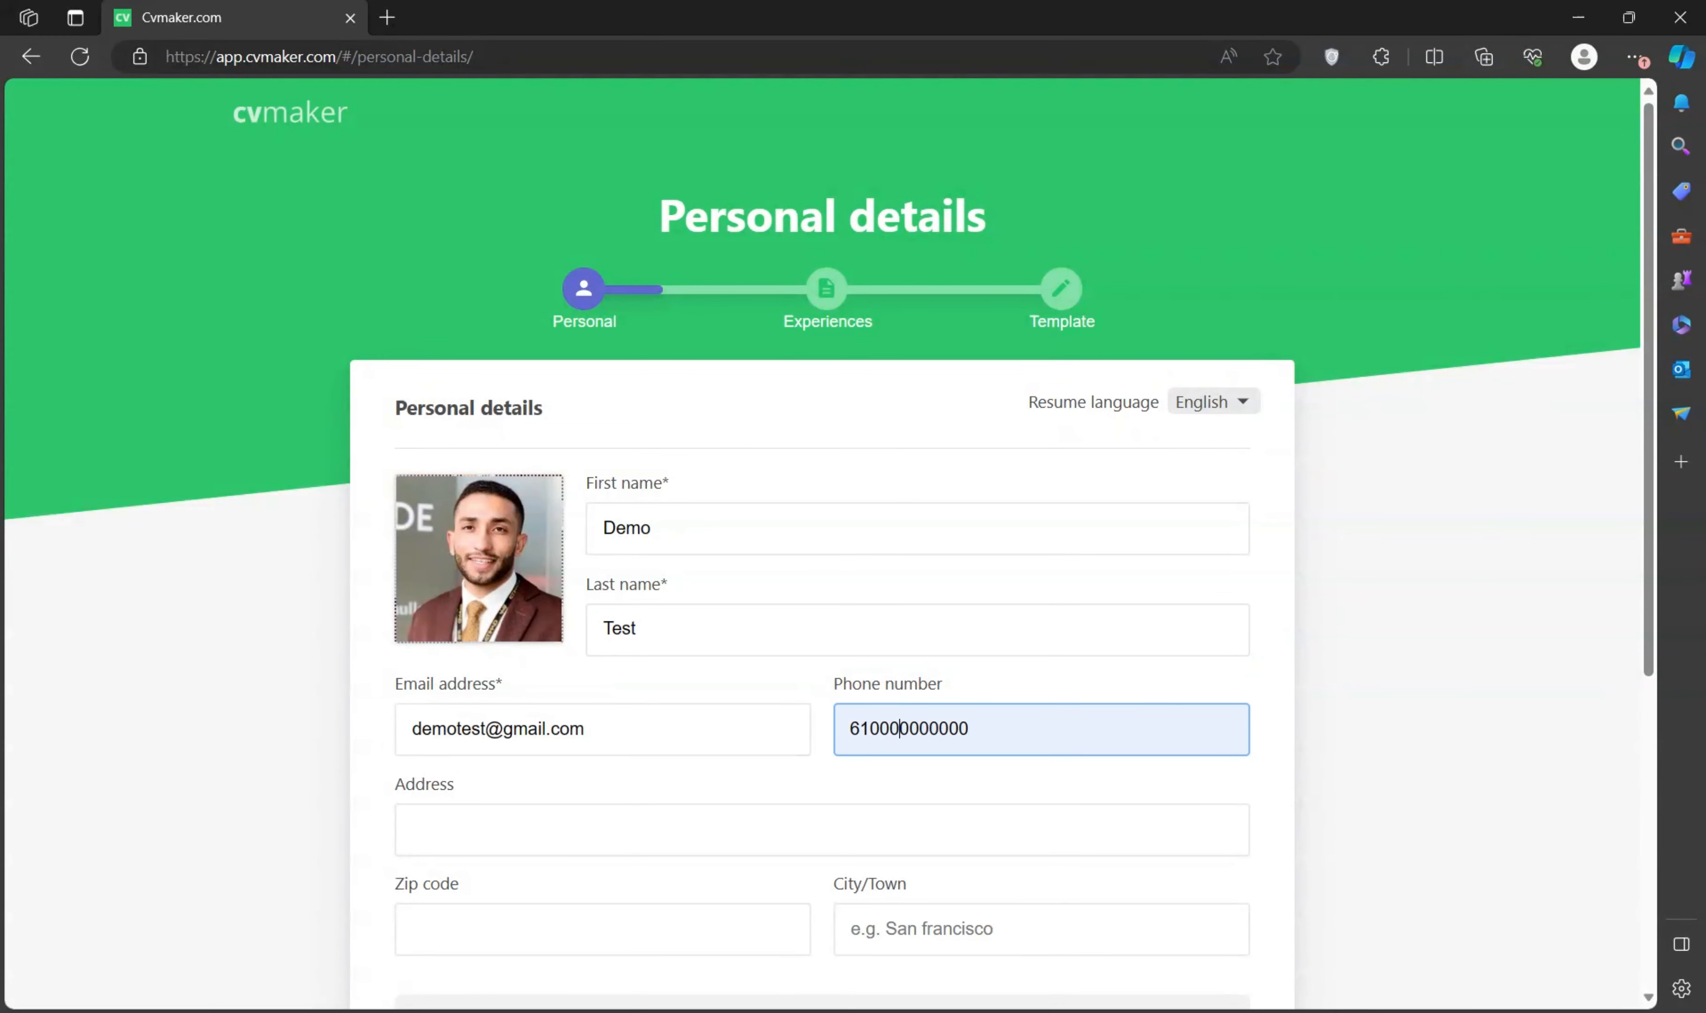
{"action": "type", "text": "000000000"}
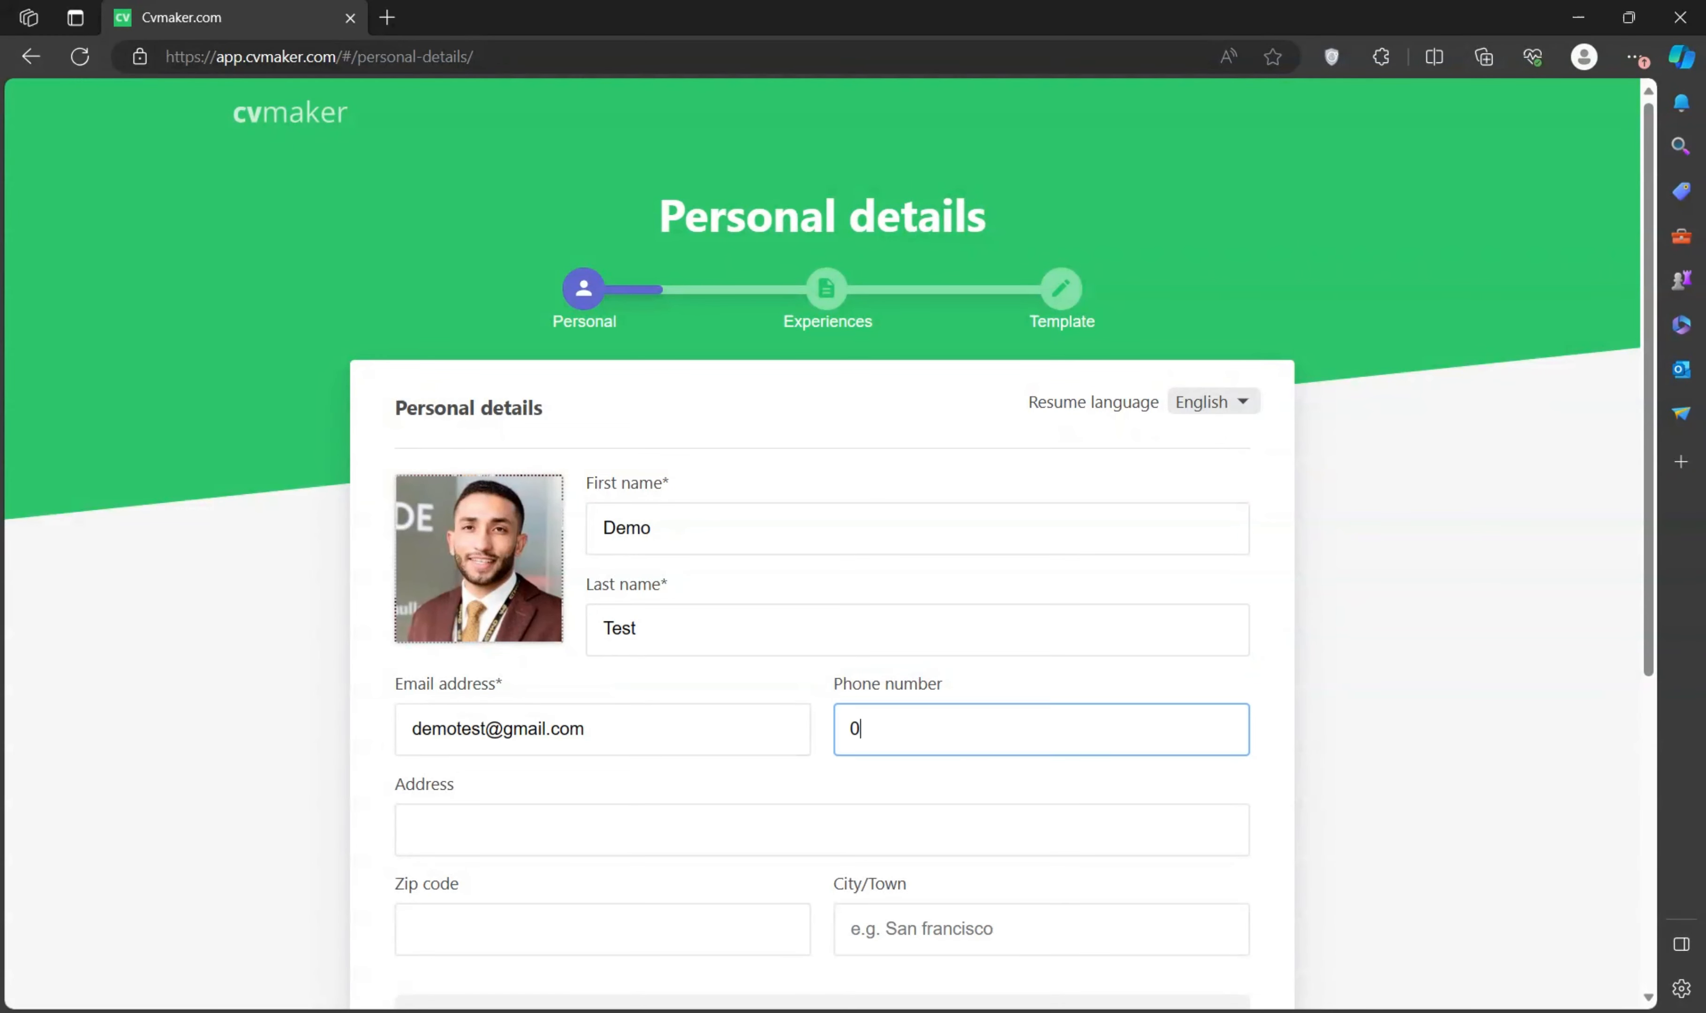
{"action": "type", "text": "0"}
{"action": "left_click", "coordinate": [559, 728]}
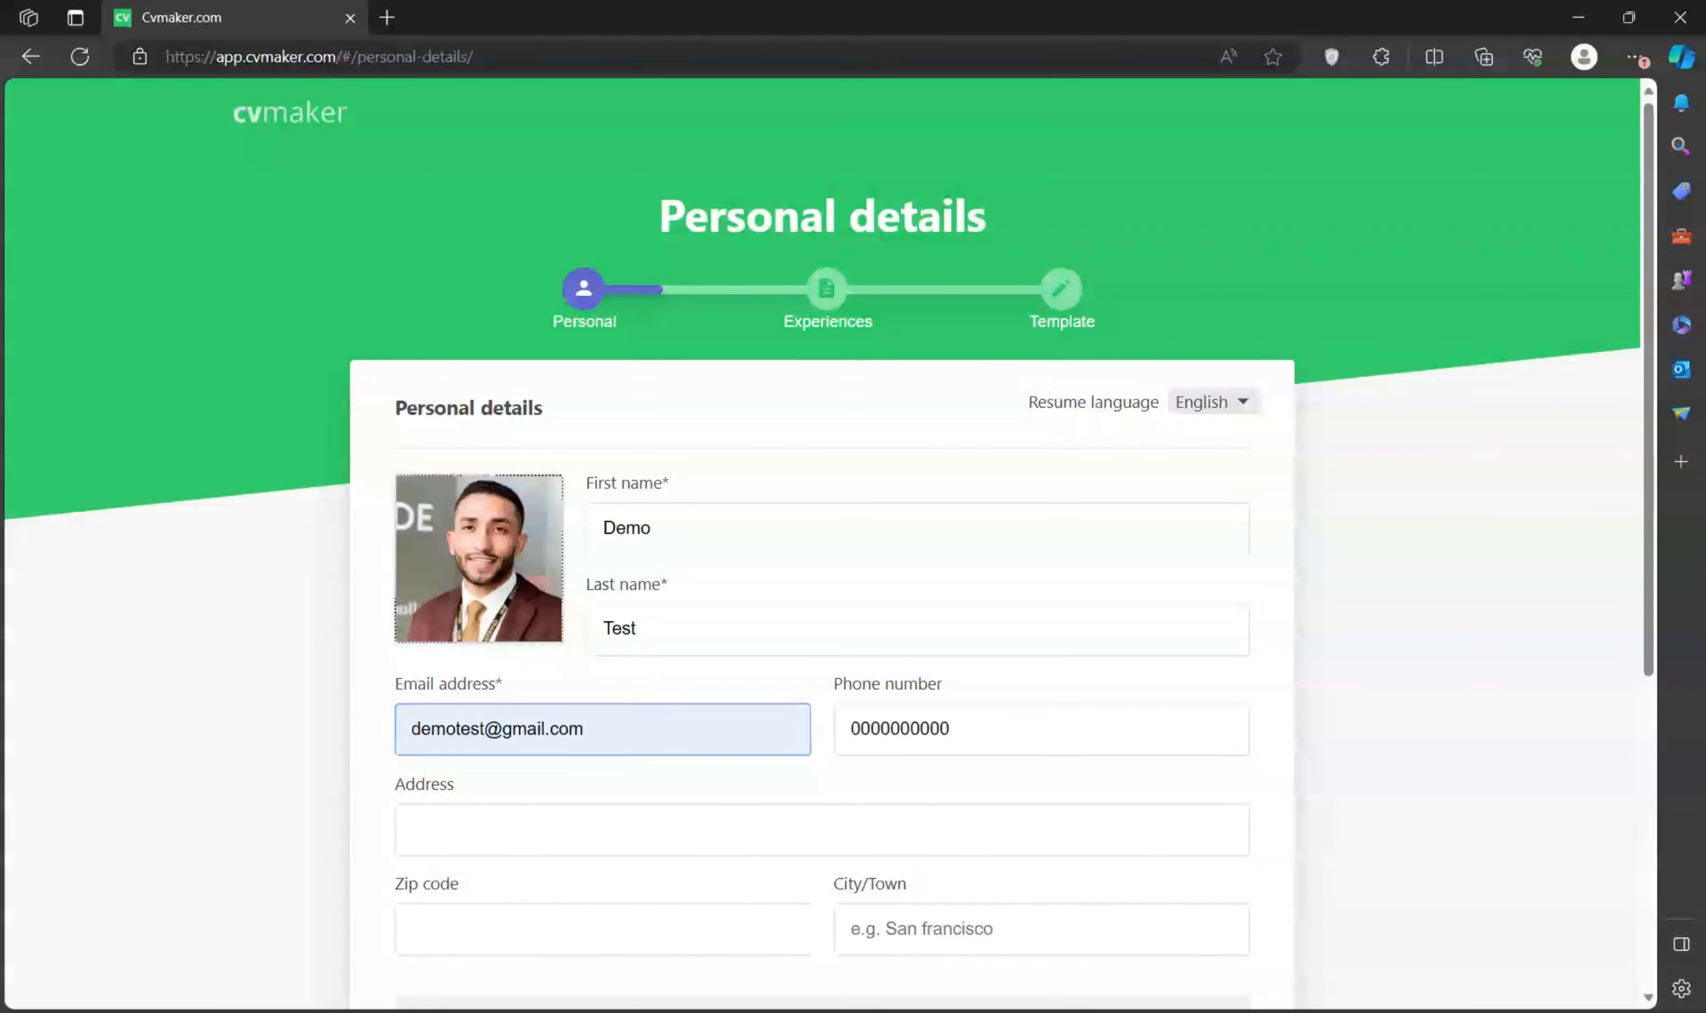
{"action": "left_click", "coordinate": [1357, 613]}
- Fill in the applicant's address and set the city to Abu Dhabi, leaving the zip code blank
{"action": "scroll", "coordinate": [506, 911], "scroll_direction": "down", "scroll_amount": 4}
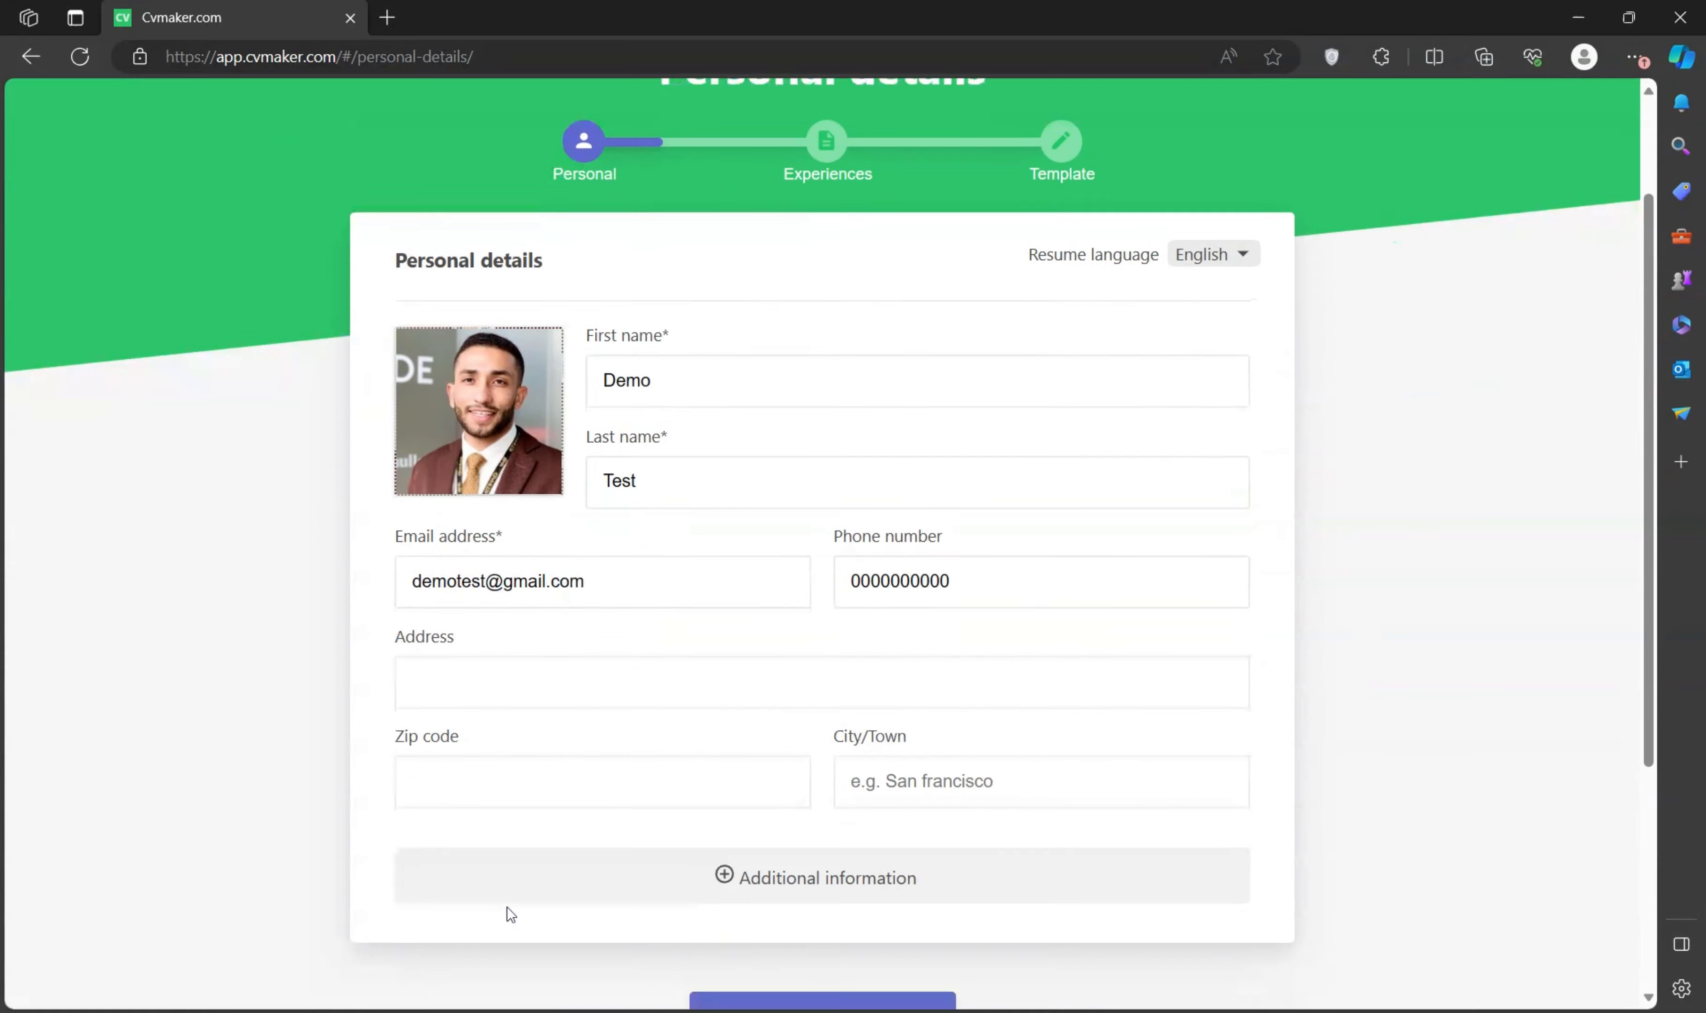
{"action": "left_click", "coordinate": [491, 563]}
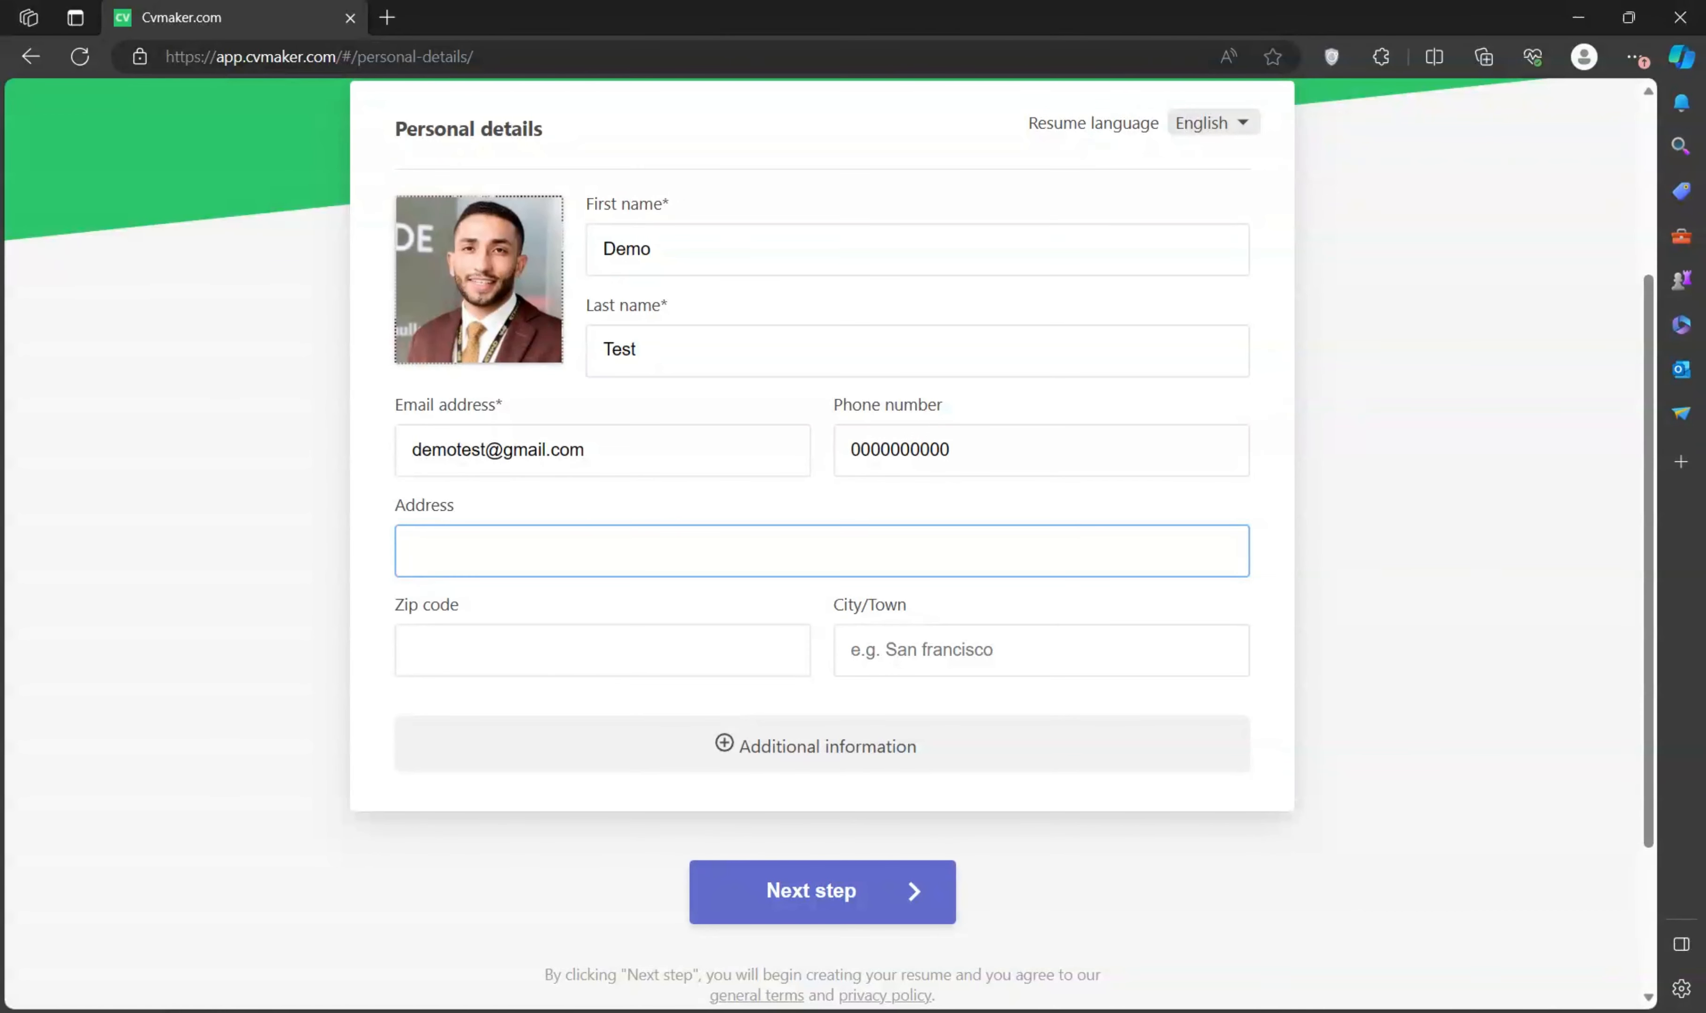
{"action": "type", "text": "Abu Dhabi"}
{"action": "left_click", "coordinate": [850, 650]}
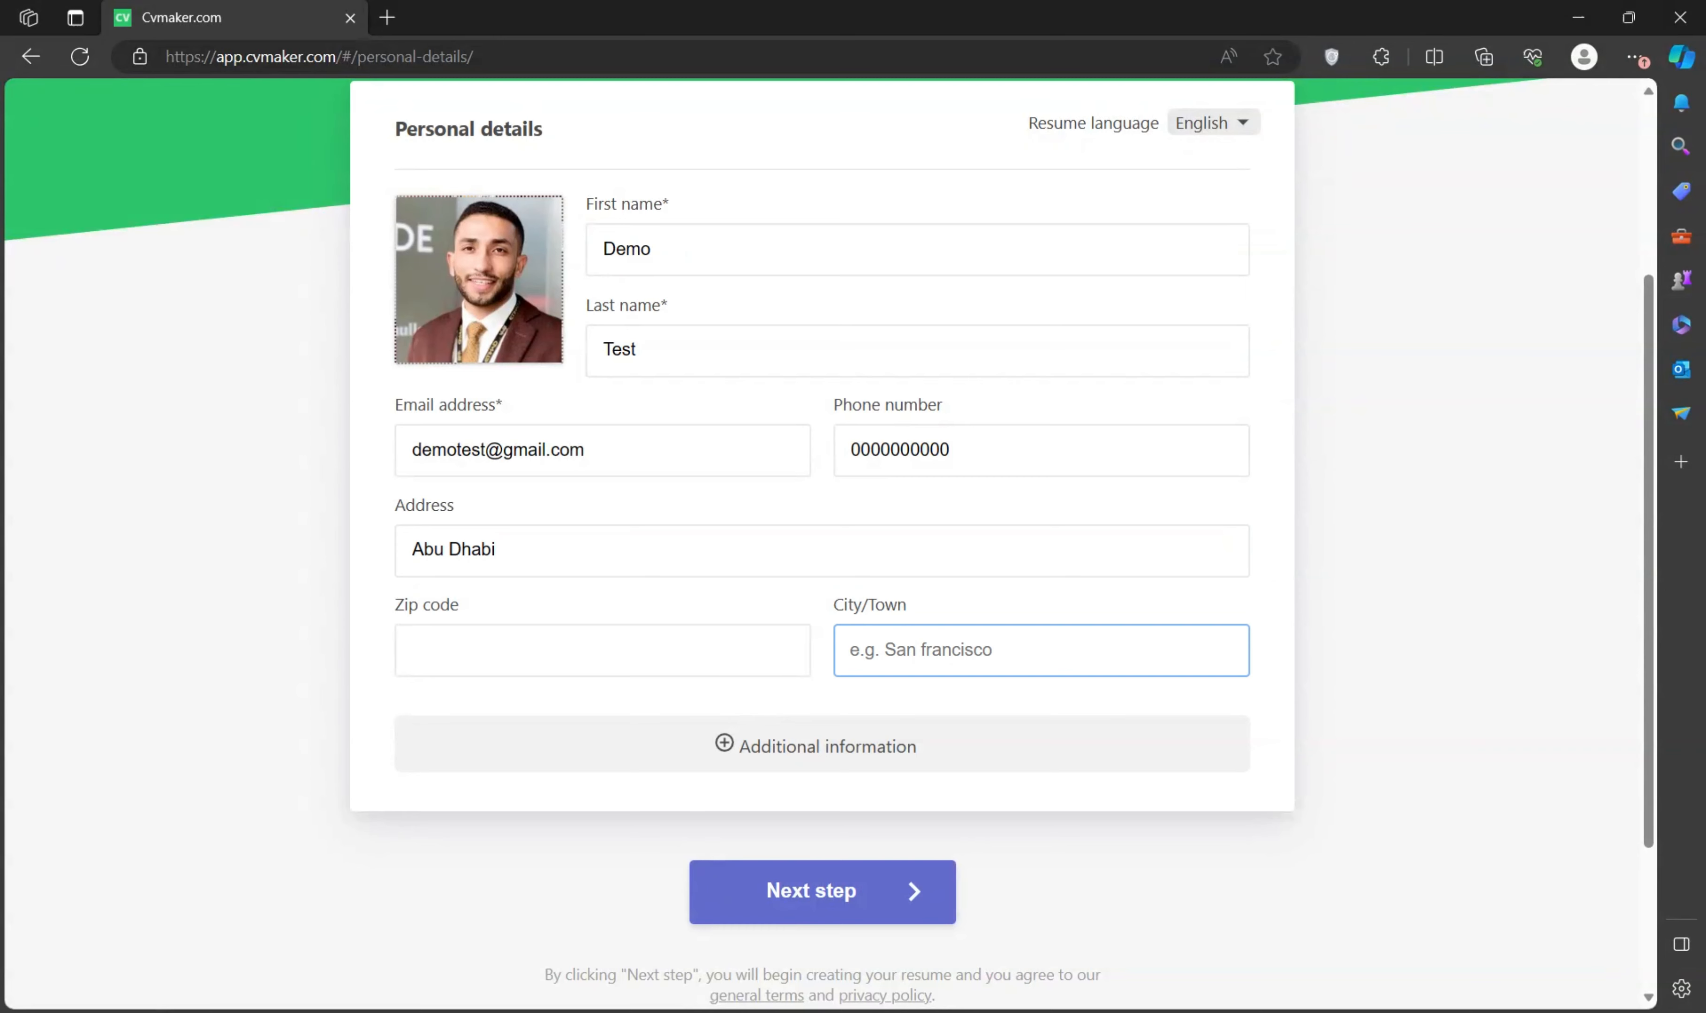
{"action": "type", "text": "Abu Dhabi"}
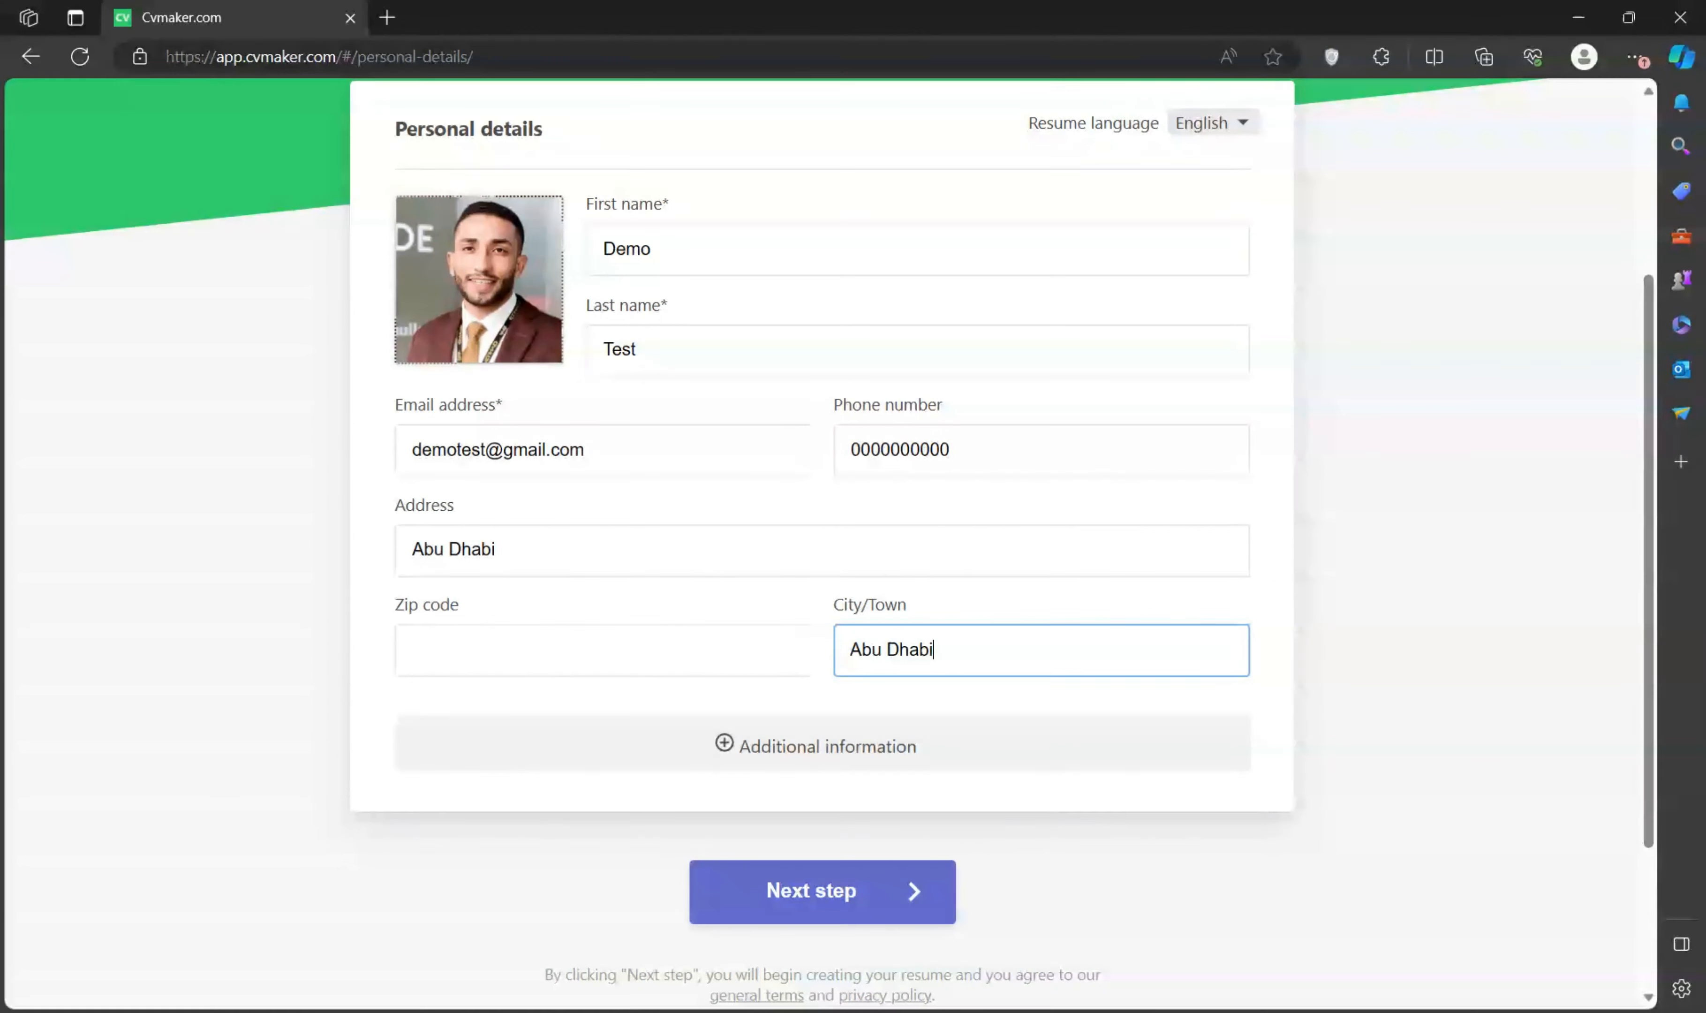
- Continue to the experiences and save the resume objective "Eager to join a reputable corporate that can help me to achieve my goals and skills."
{"action": "left_click", "coordinate": [790, 896]}
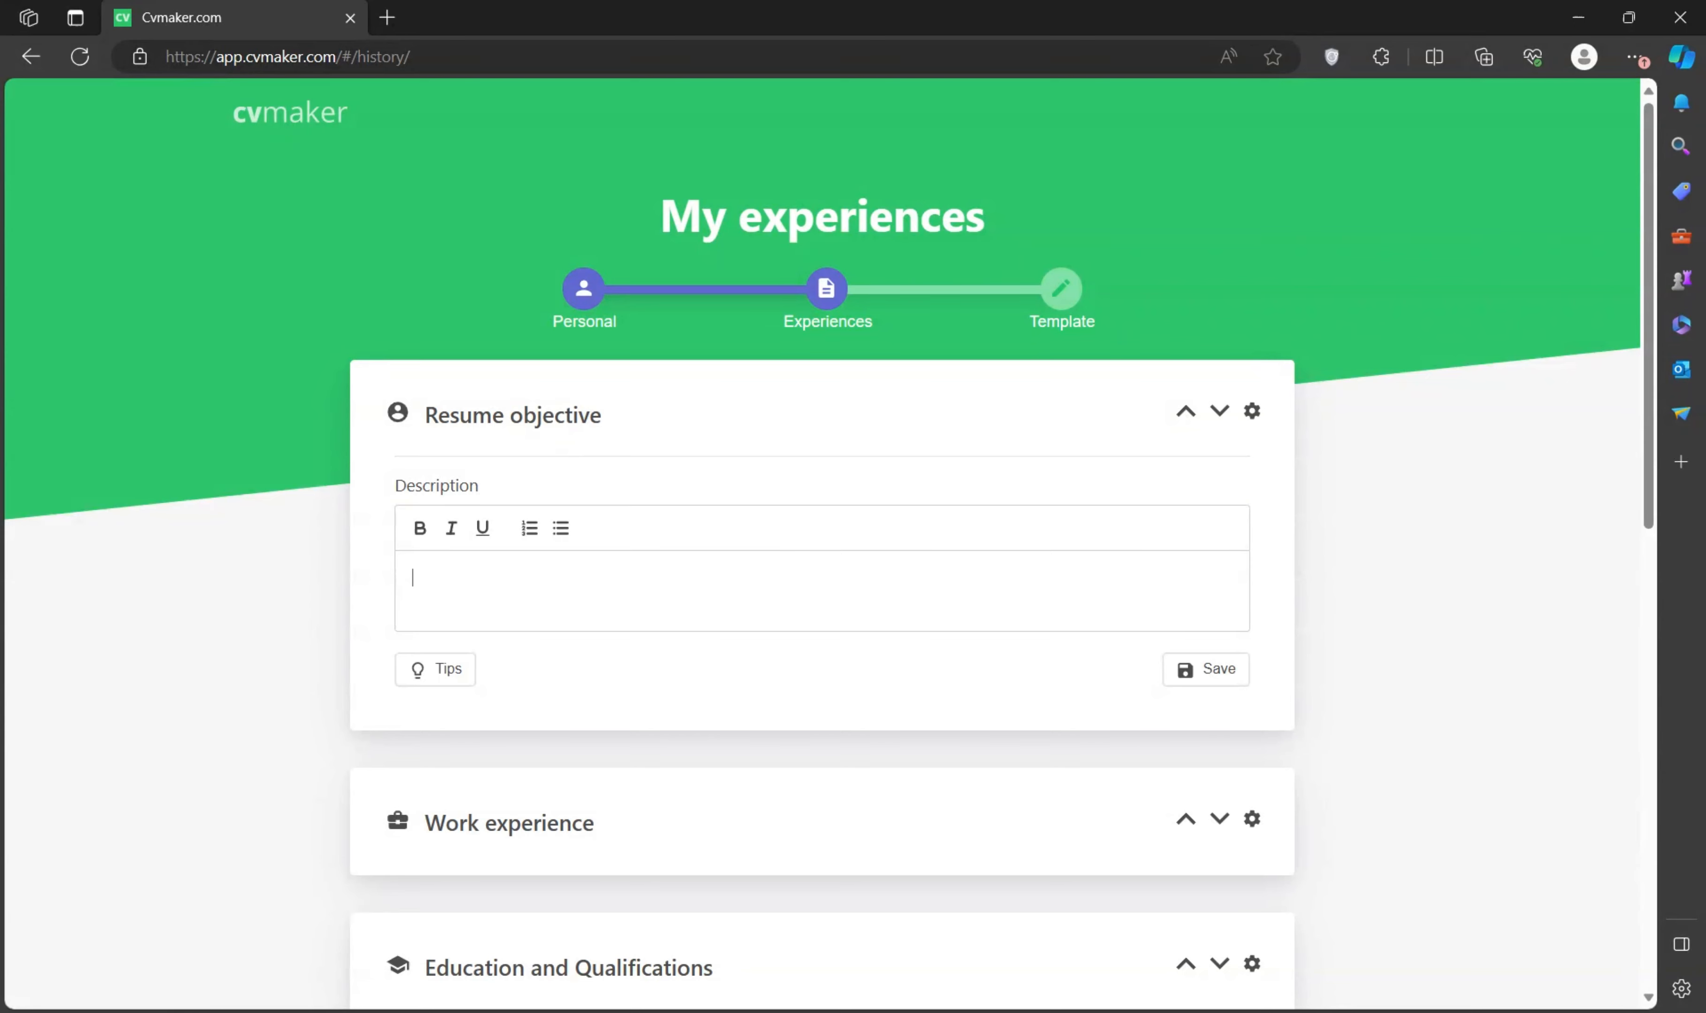
{"action": "type", "text": "Eager to join a reputable corporate that can help me to achieve my goals and skills."}
{"action": "left_click", "coordinate": [1189, 679]}
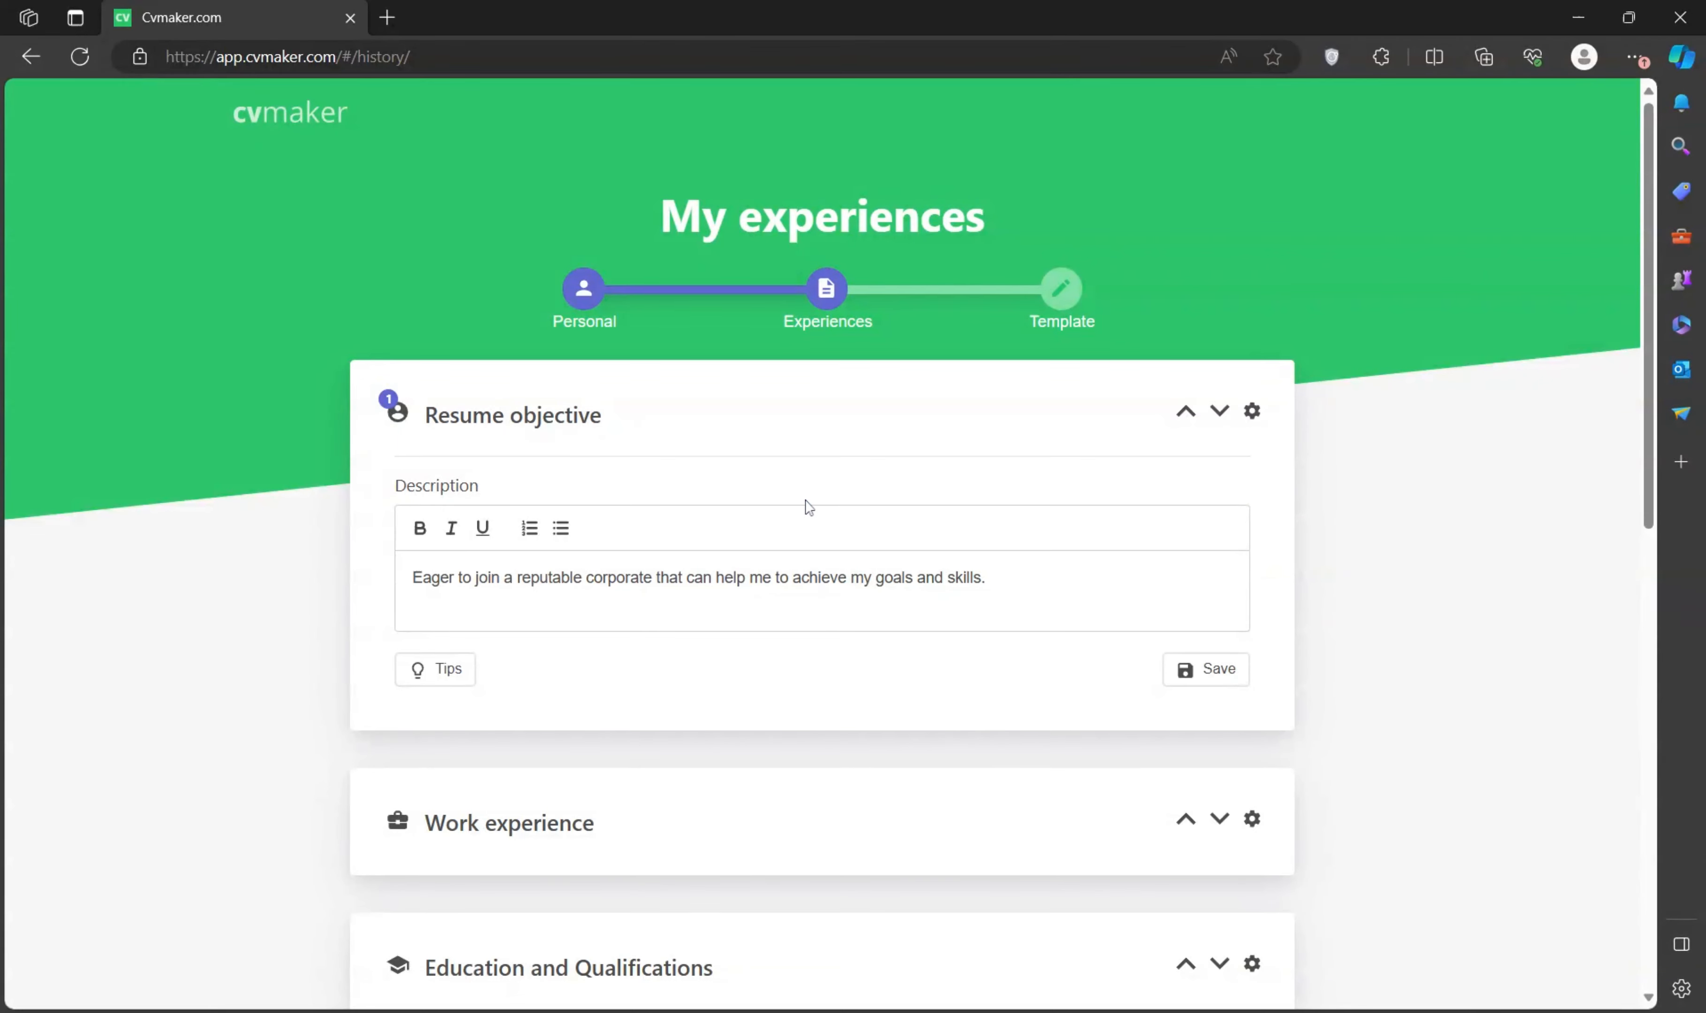
- Expand the Work experience section and open its job title for entry
{"action": "scroll", "coordinate": [810, 495], "scroll_direction": "down", "scroll_amount": 4}
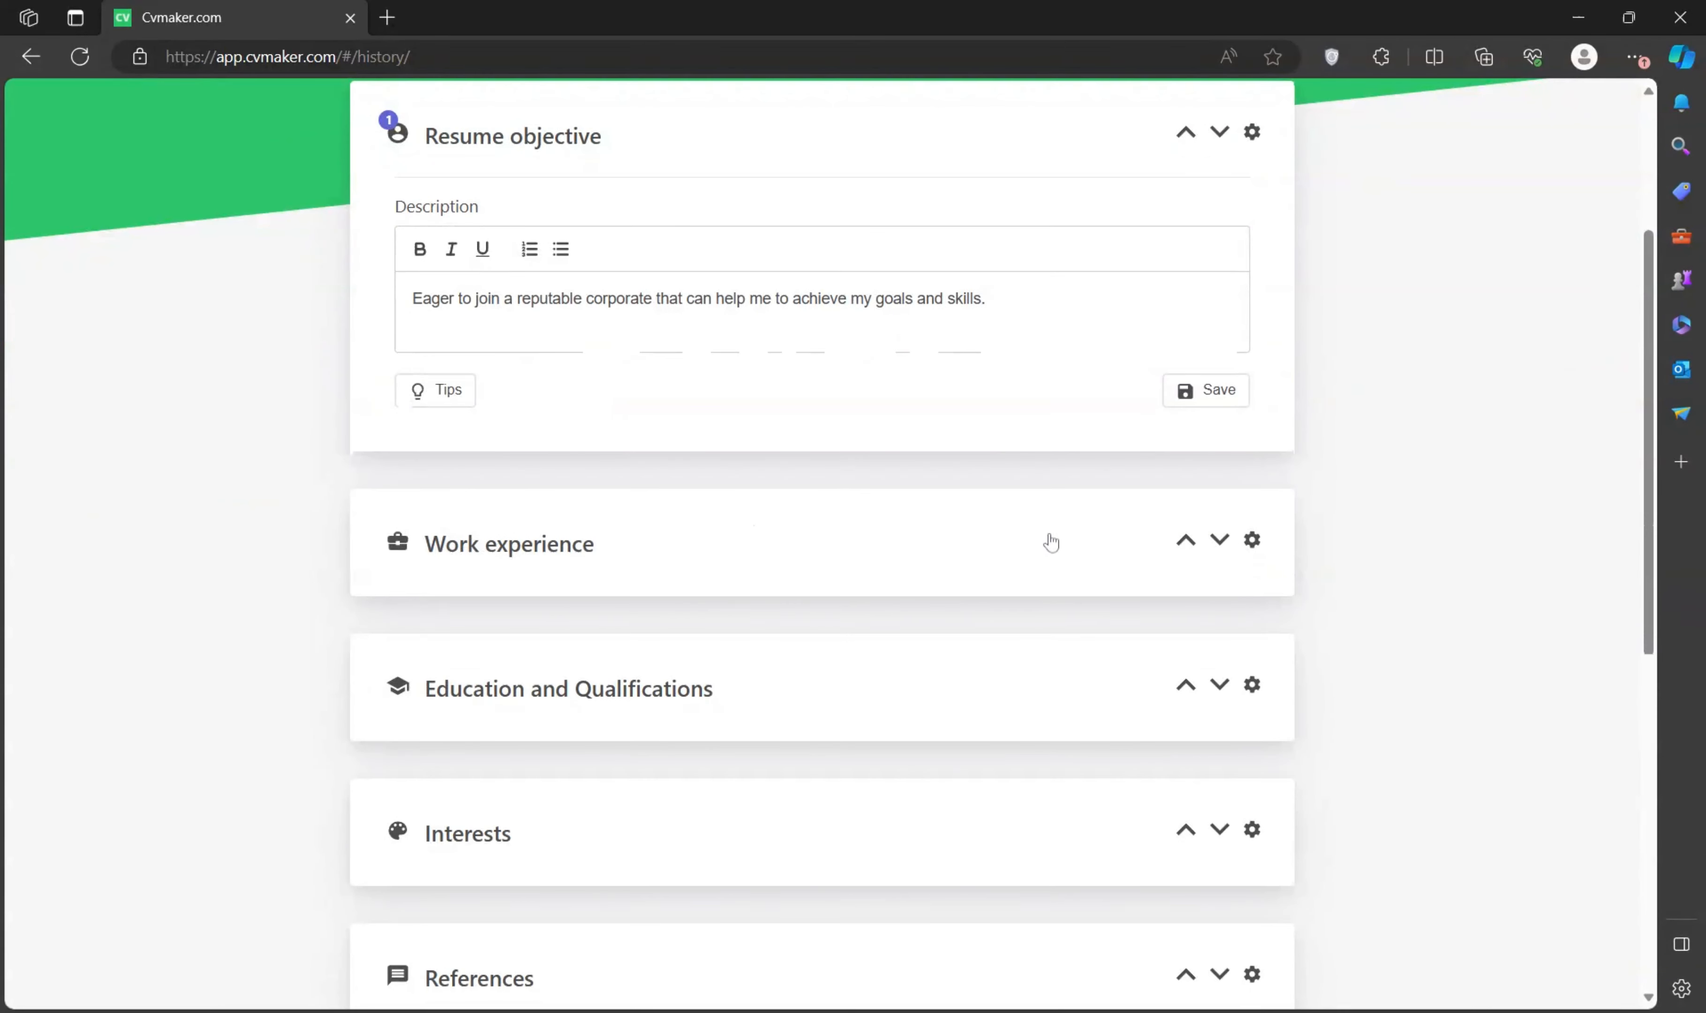
{"action": "left_click", "coordinate": [478, 543]}
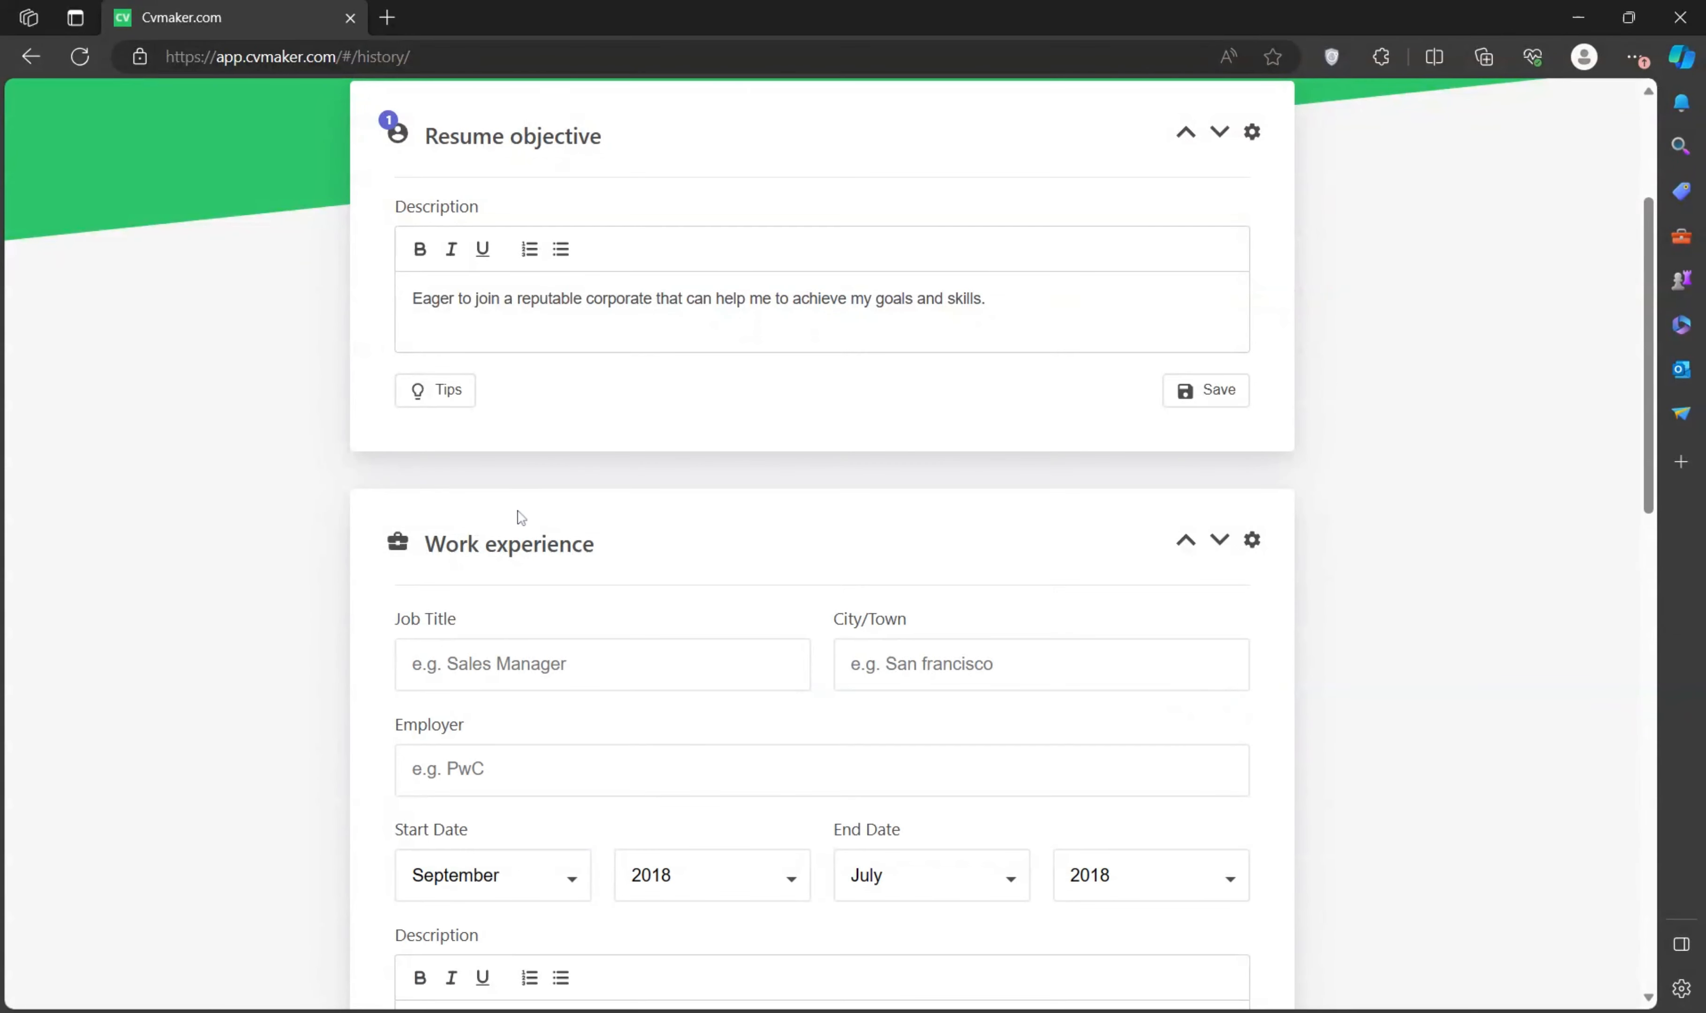
{"action": "scroll", "coordinate": [690, 576], "scroll_direction": "down", "scroll_amount": 4}
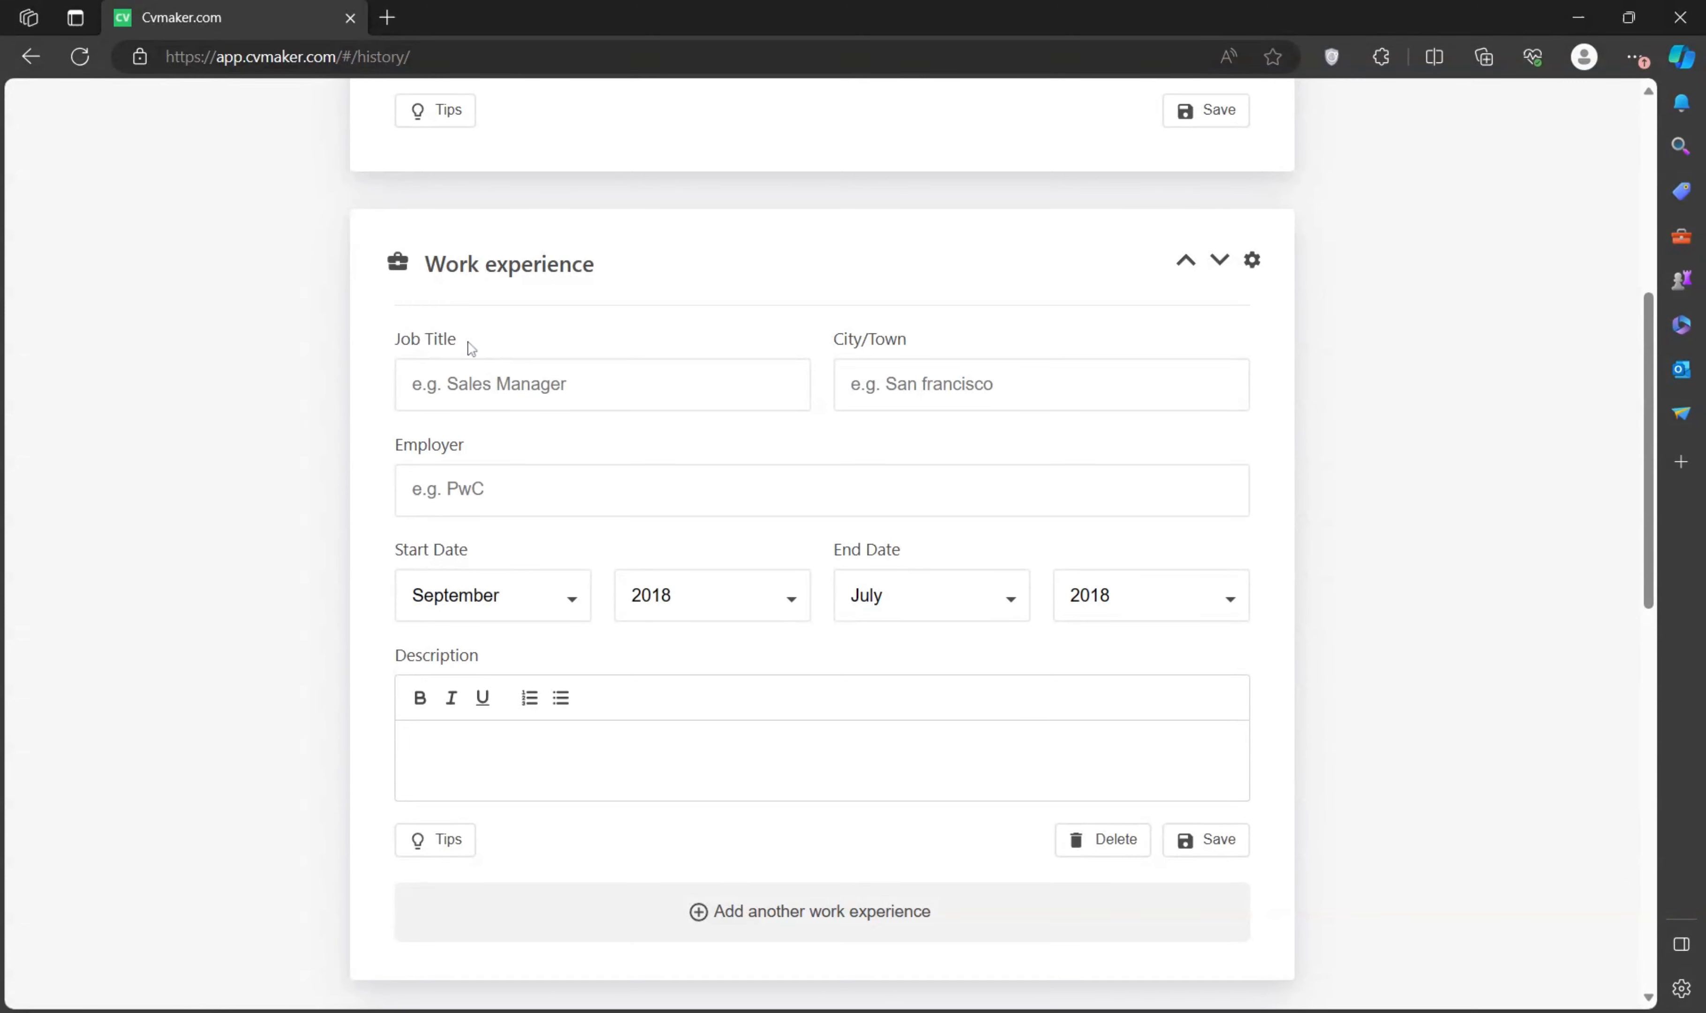
{"action": "left_click_drag", "start_coordinate": [468, 344], "coordinate": [396, 357]}
{"action": "left_click", "coordinate": [396, 356]}
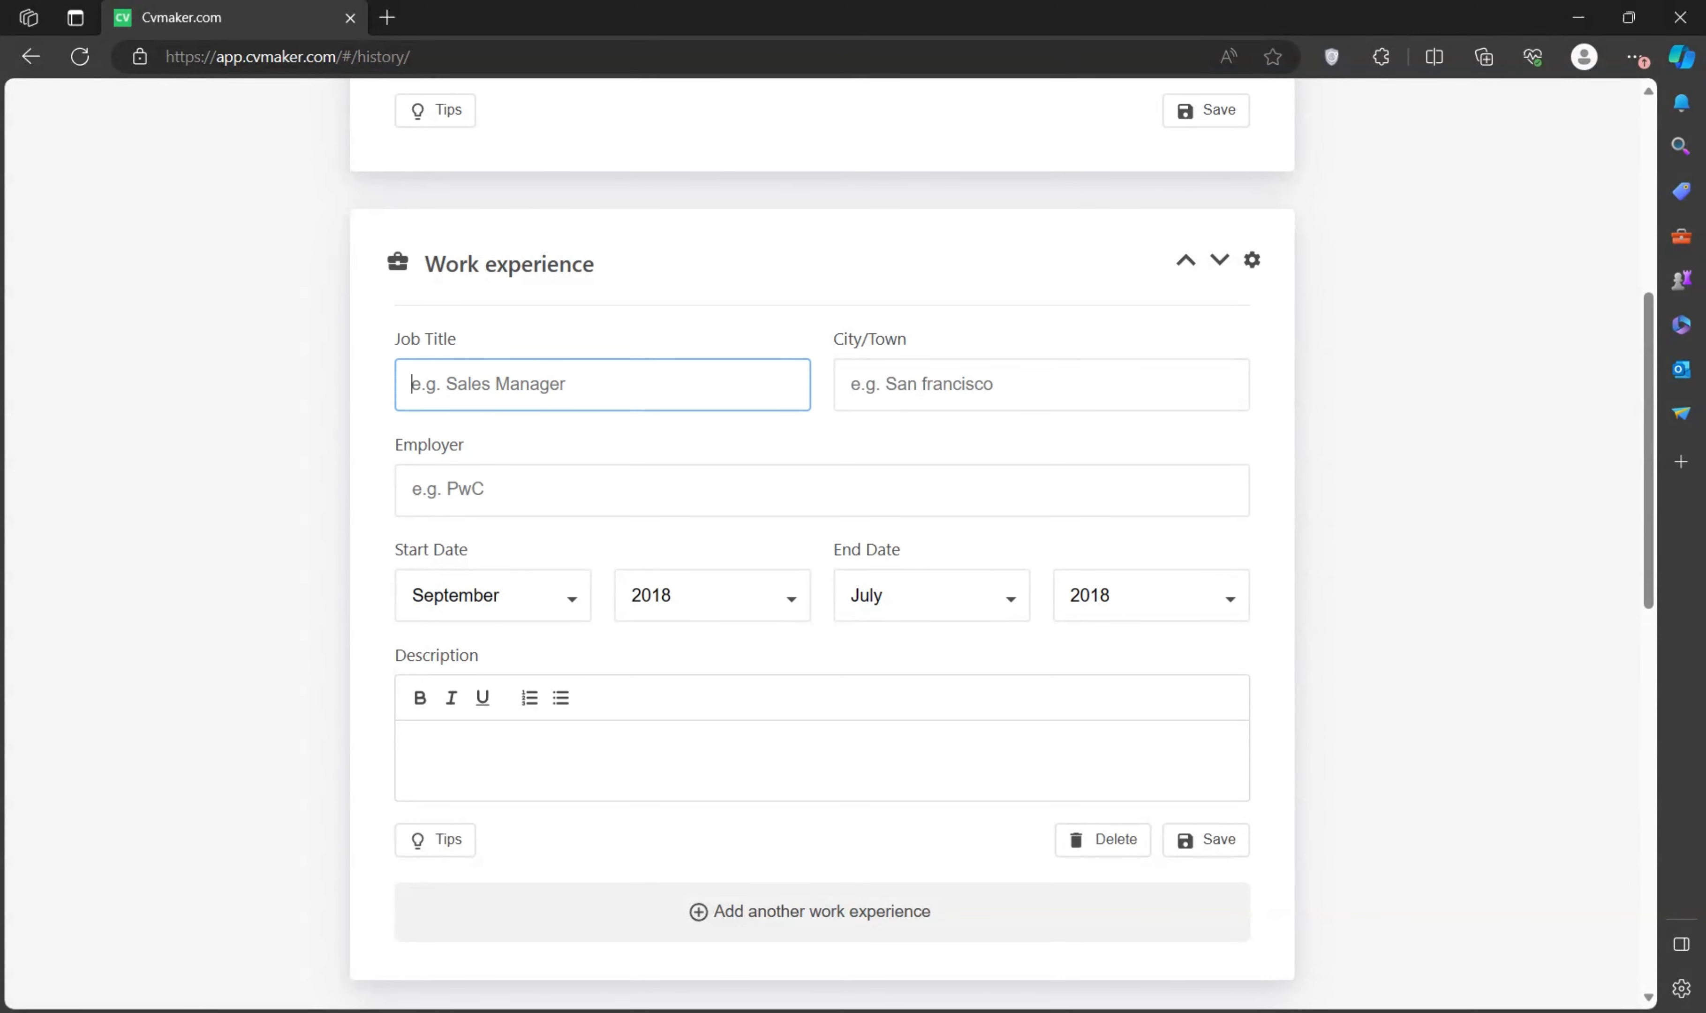
{"action": "type", "text": "sakes"}
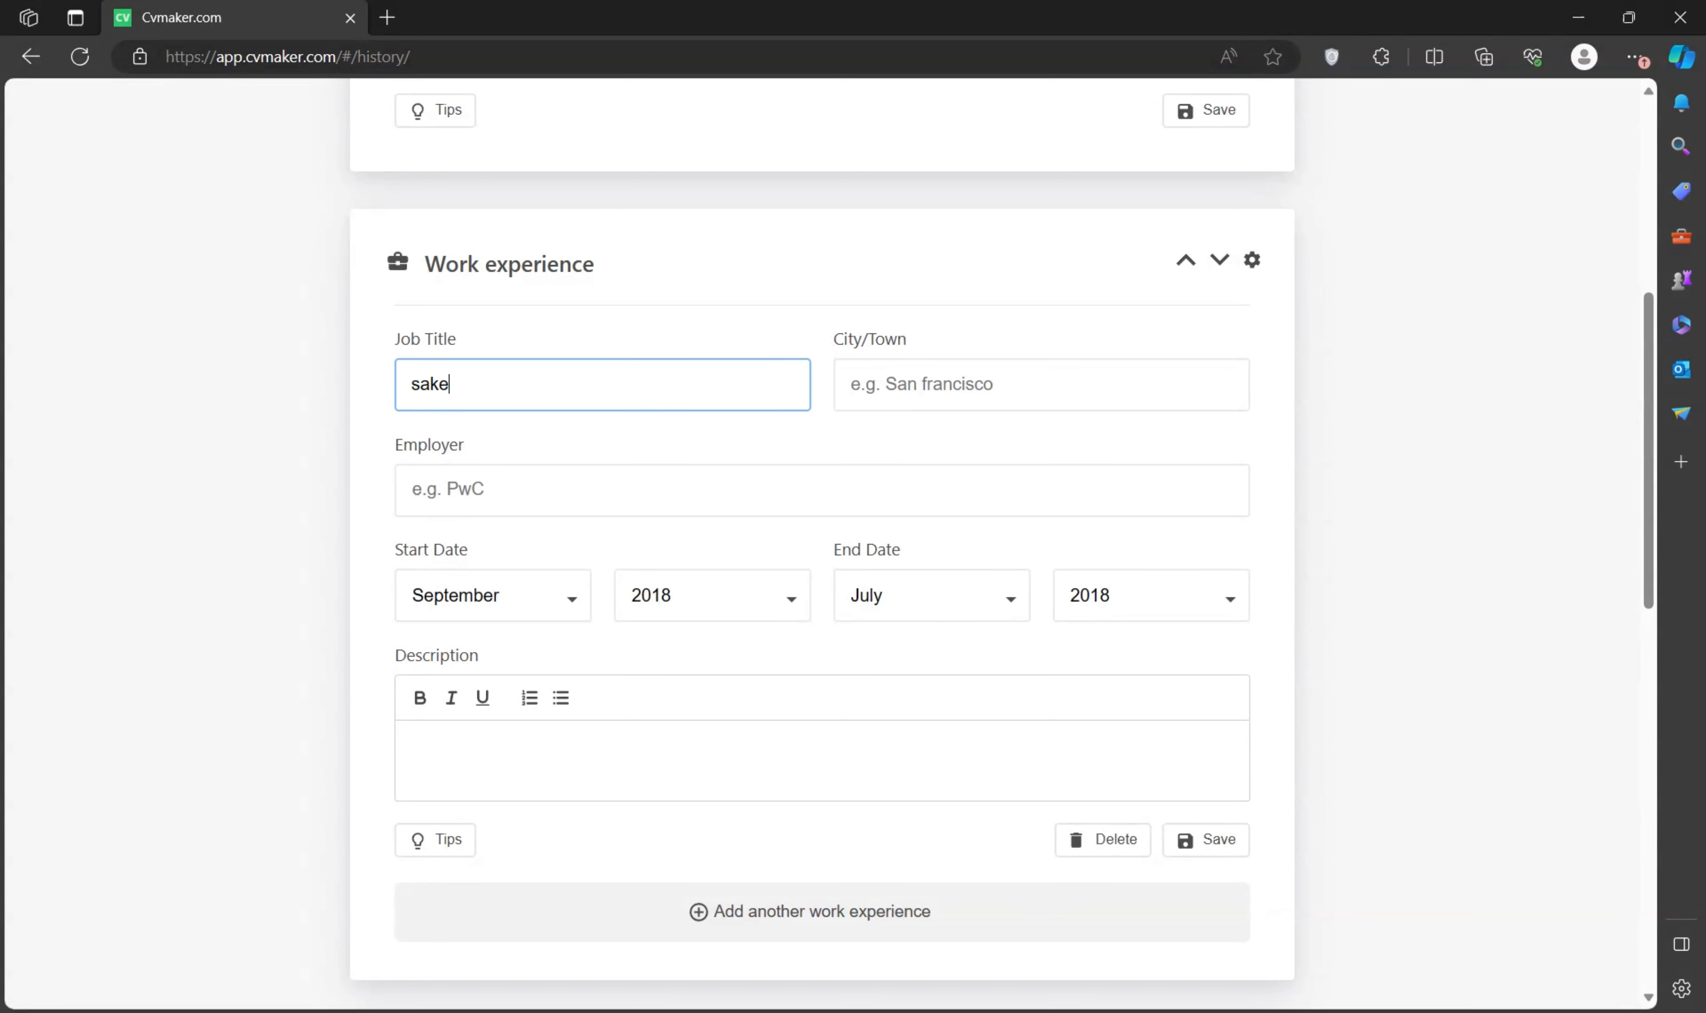
{"action": "key", "text": "BackSpace"}
{"action": "key", "text": "BackSpace"}
{"action": "key", "text": "BackSpace"}
{"action": "key", "text": "BackSpace"}
{"action": "key", "text": "BackSpace"}
{"action": "key", "text": "BackSpace"}
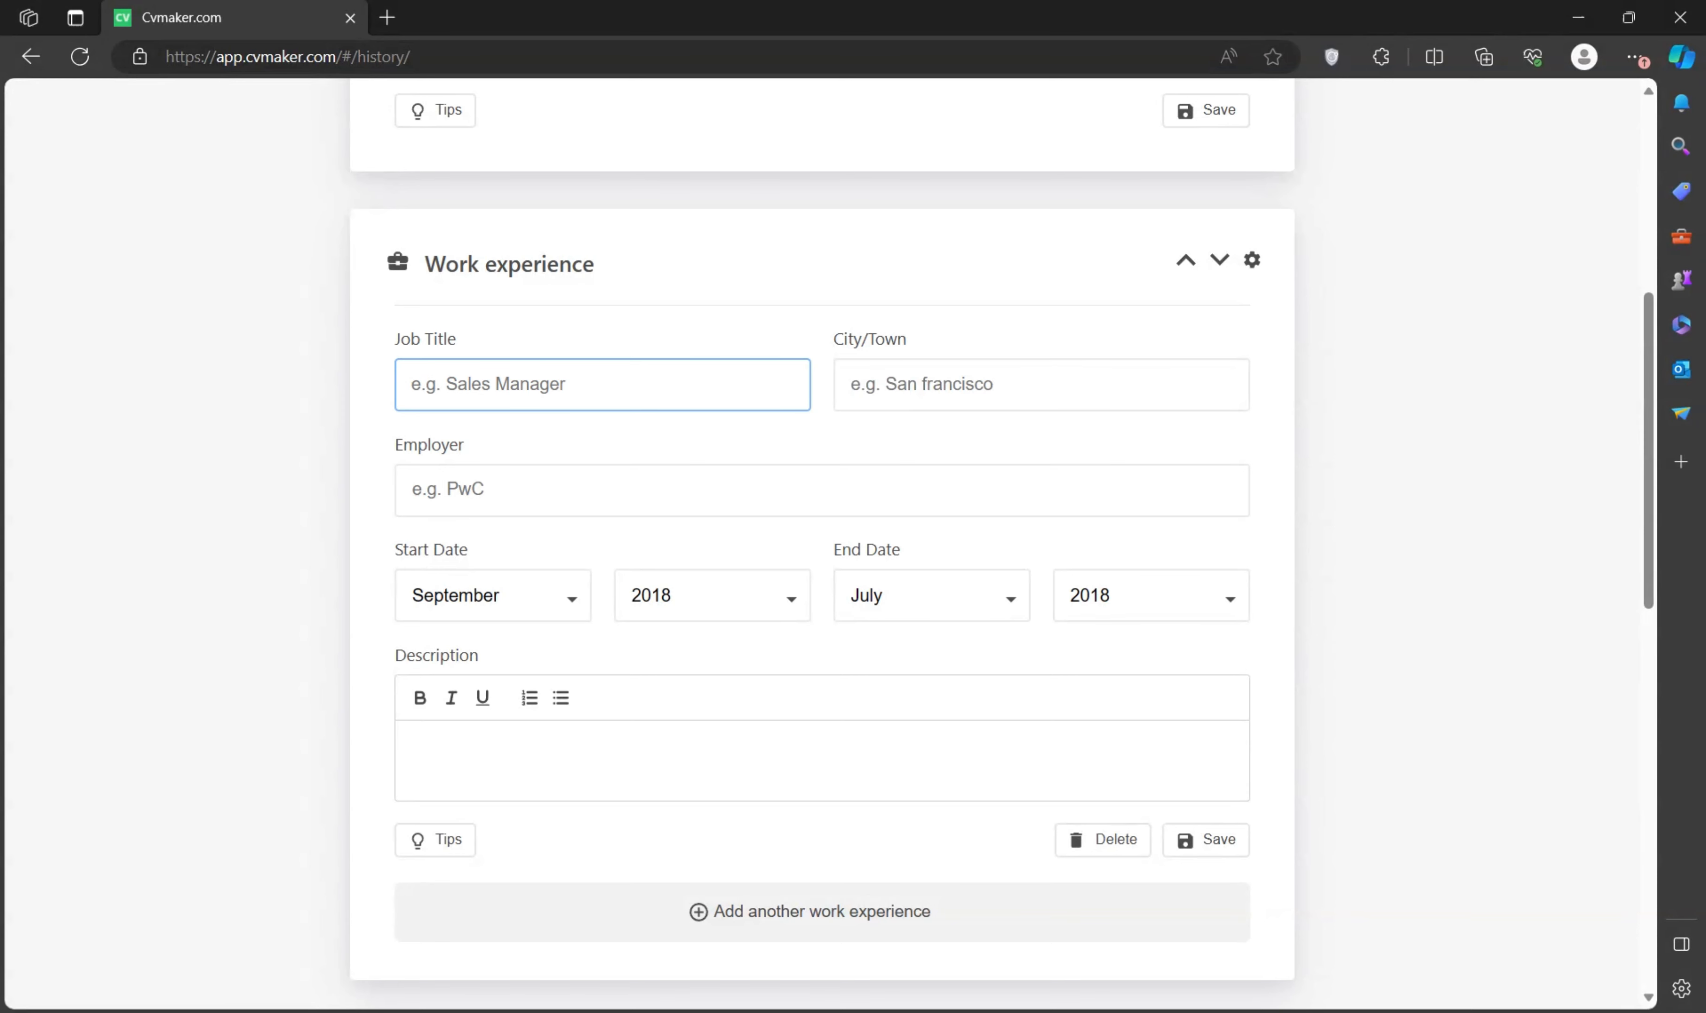
- Set the work experience's job title to "Sales manager" and its city to "Abu Dhabi"
{"action": "type", "text": "Sale"}
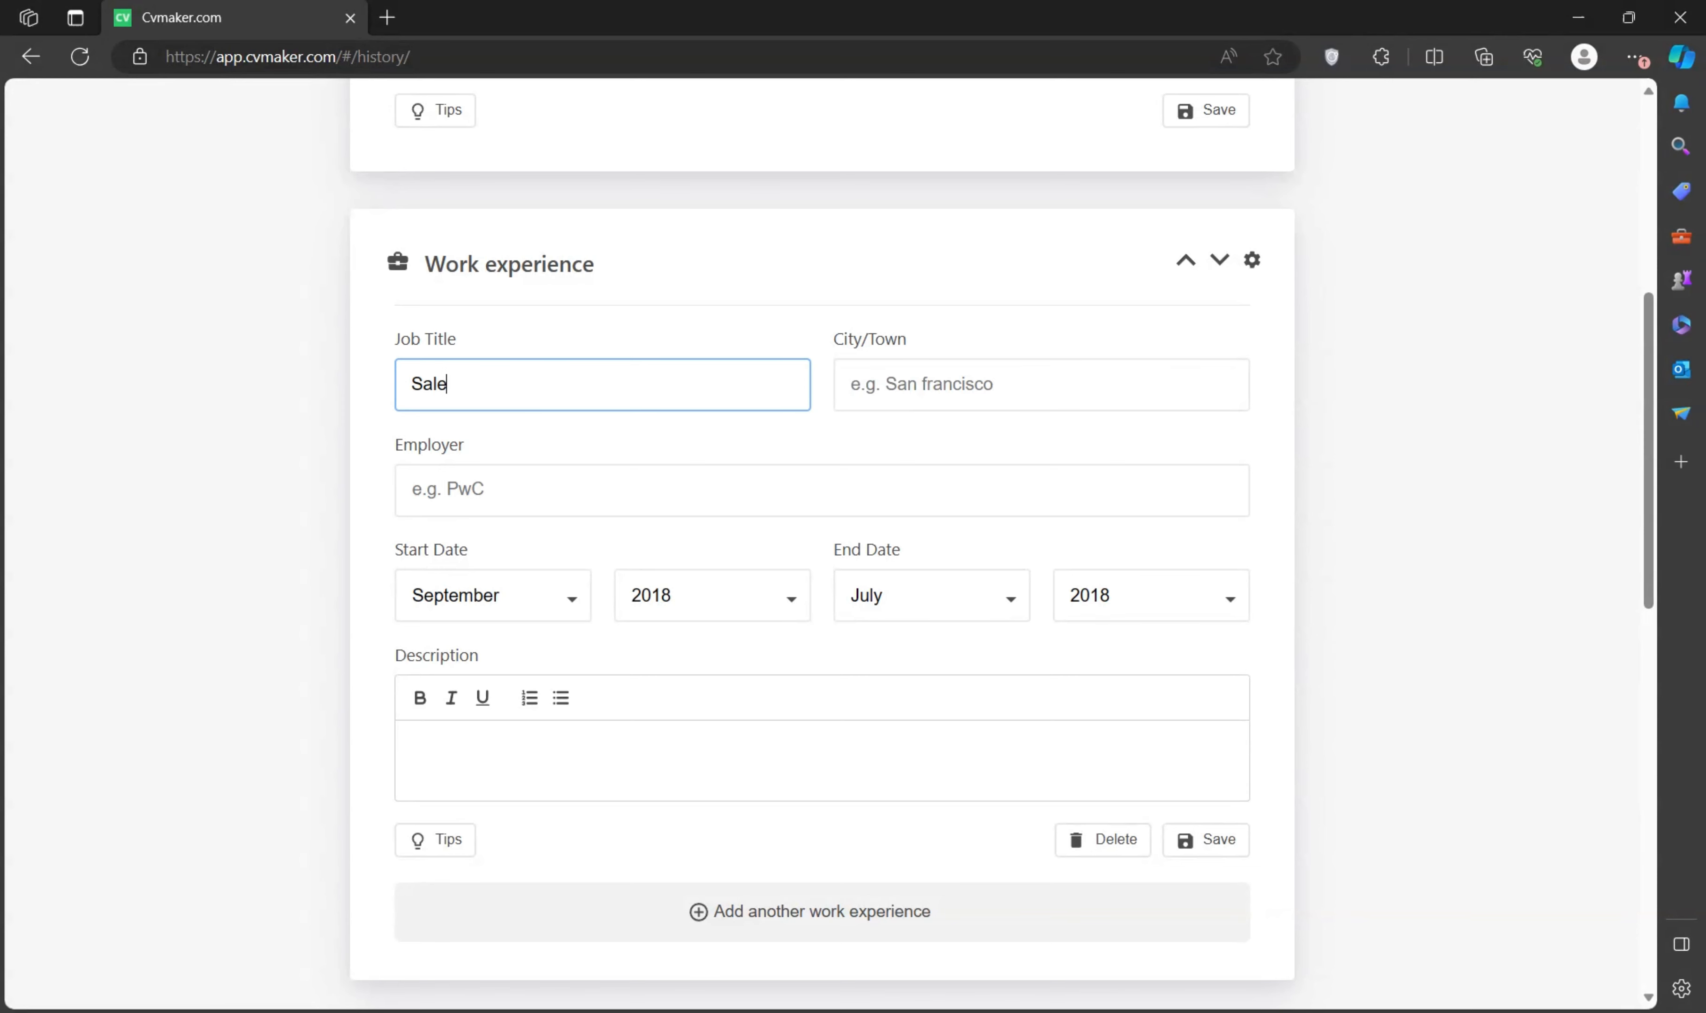
{"action": "type", "text": "s manager"}
{"action": "key", "text": "Tab"}
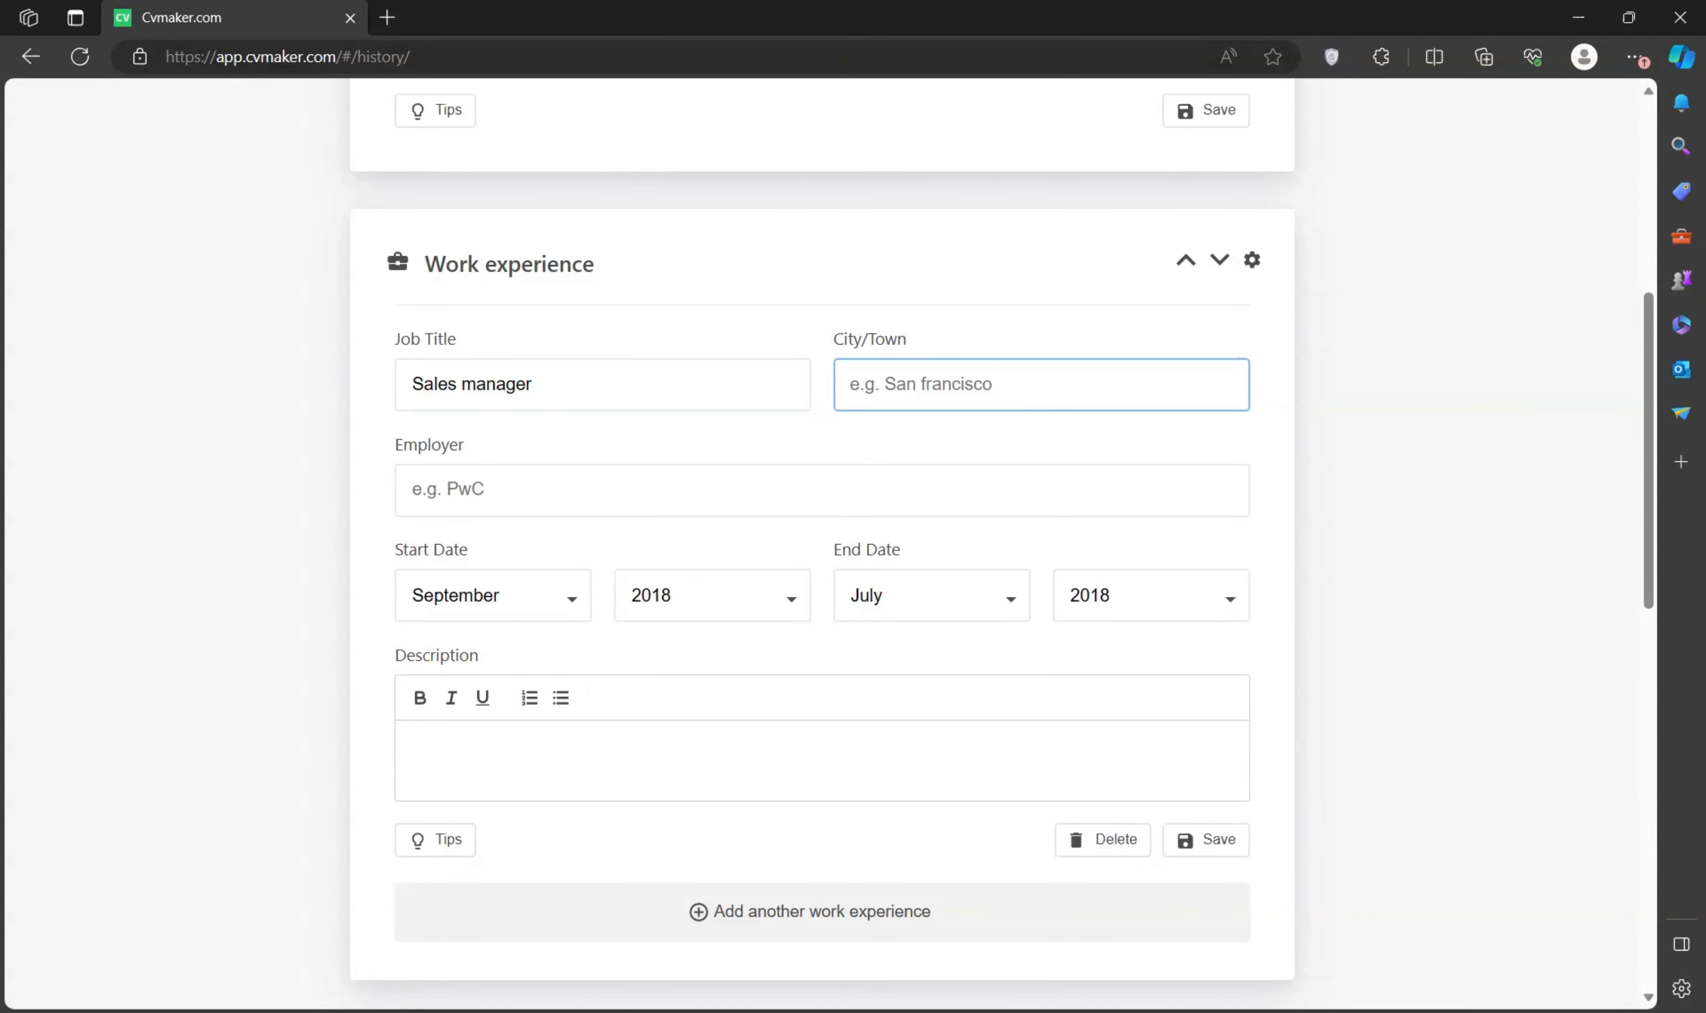
{"action": "type", "text": "Abu Dh"}
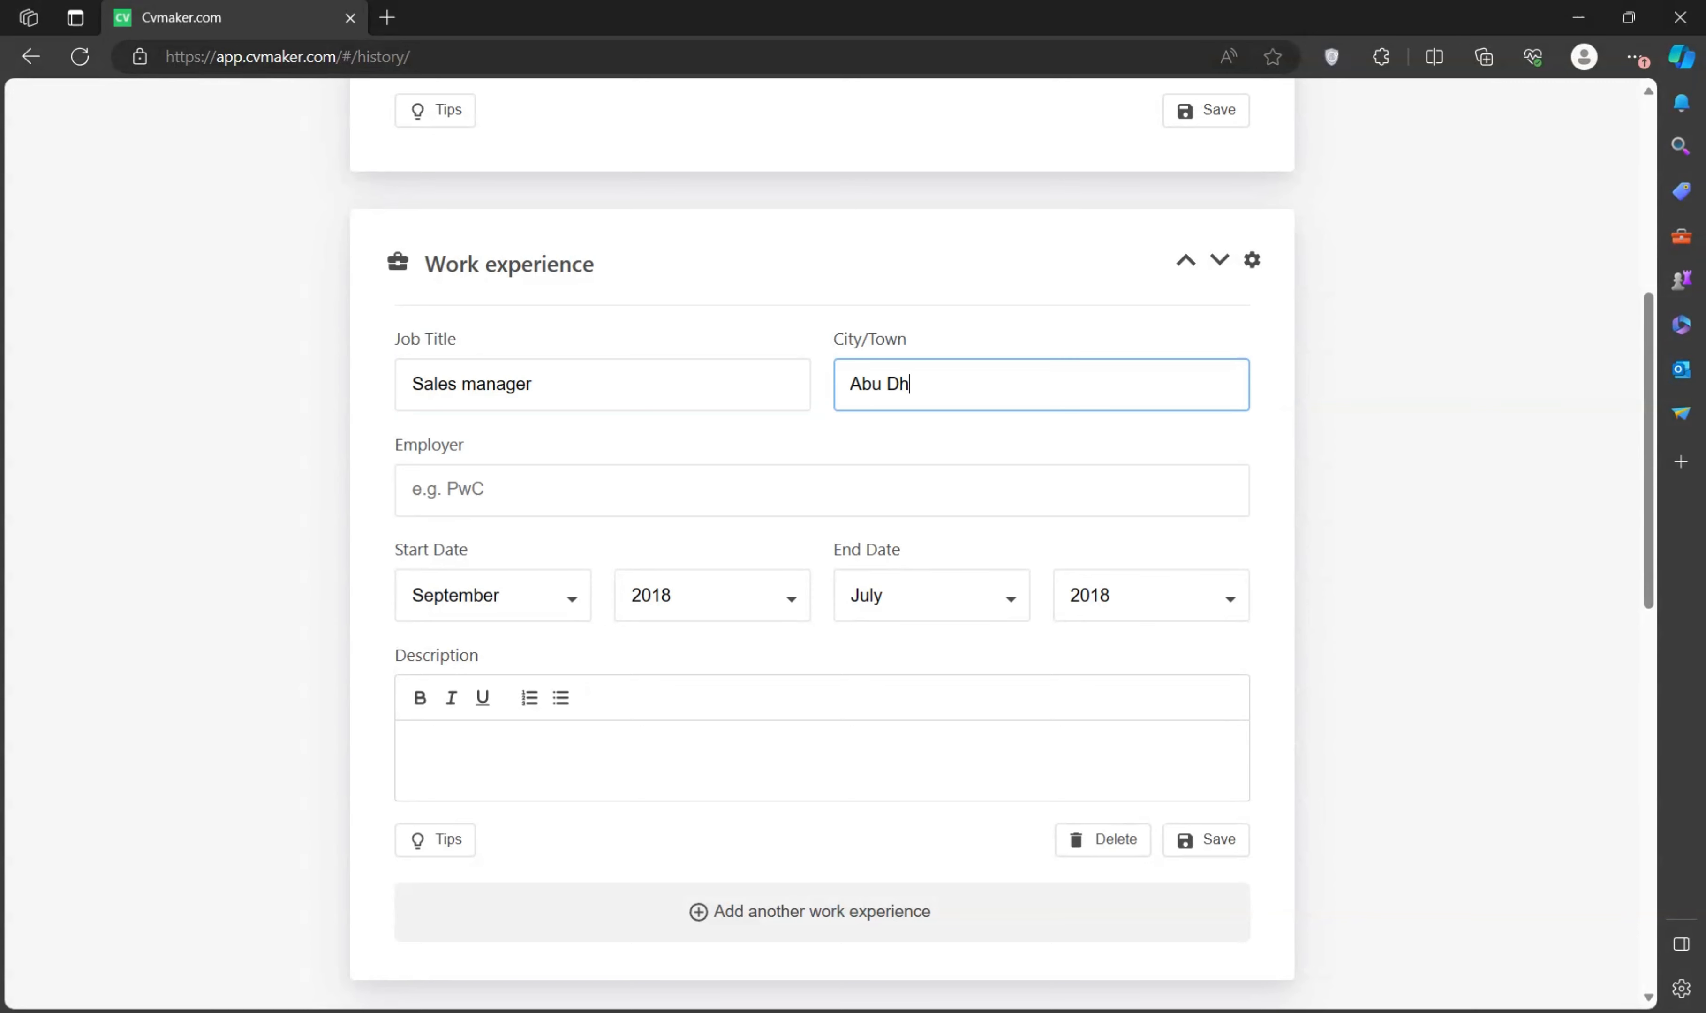
{"action": "type", "text": "abi"}
- Set the sales manager job's employer to "ABCDEF" and its start date to July 2015
{"action": "left_click", "coordinate": [461, 511]}
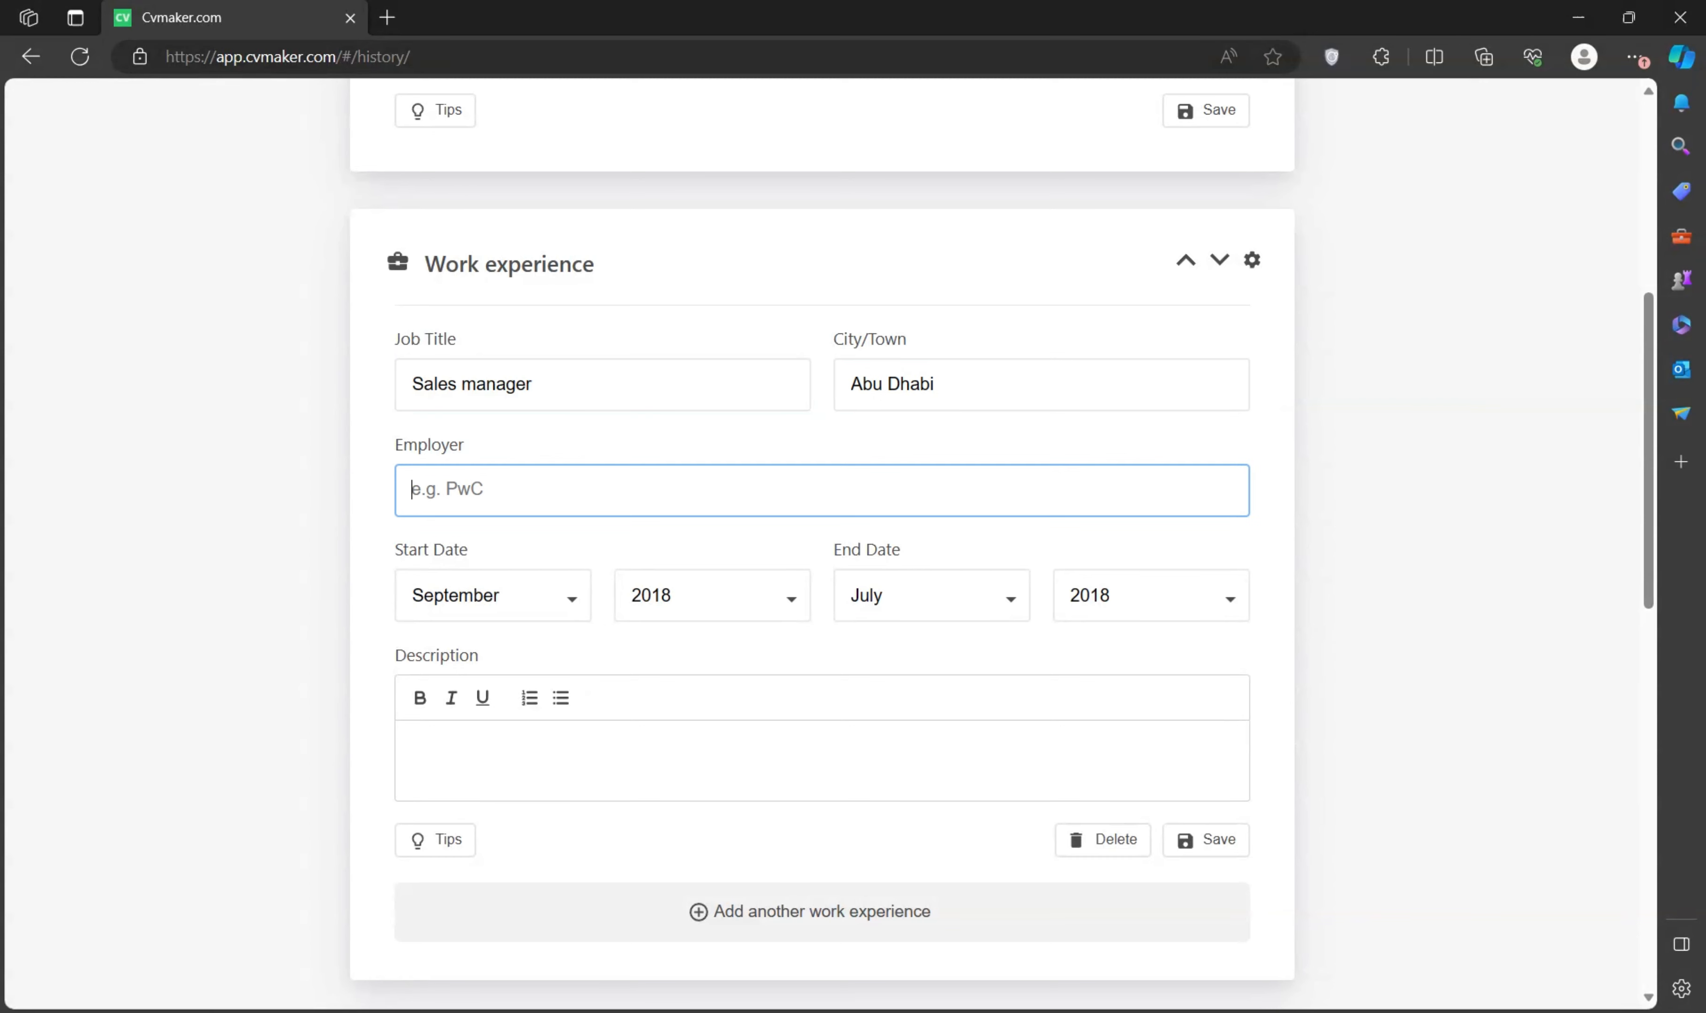
{"action": "type", "text": "ABCDEF"}
{"action": "key", "text": "Tab"}
{"action": "key", "text": "Up"}
{"action": "key", "text": "Up"}
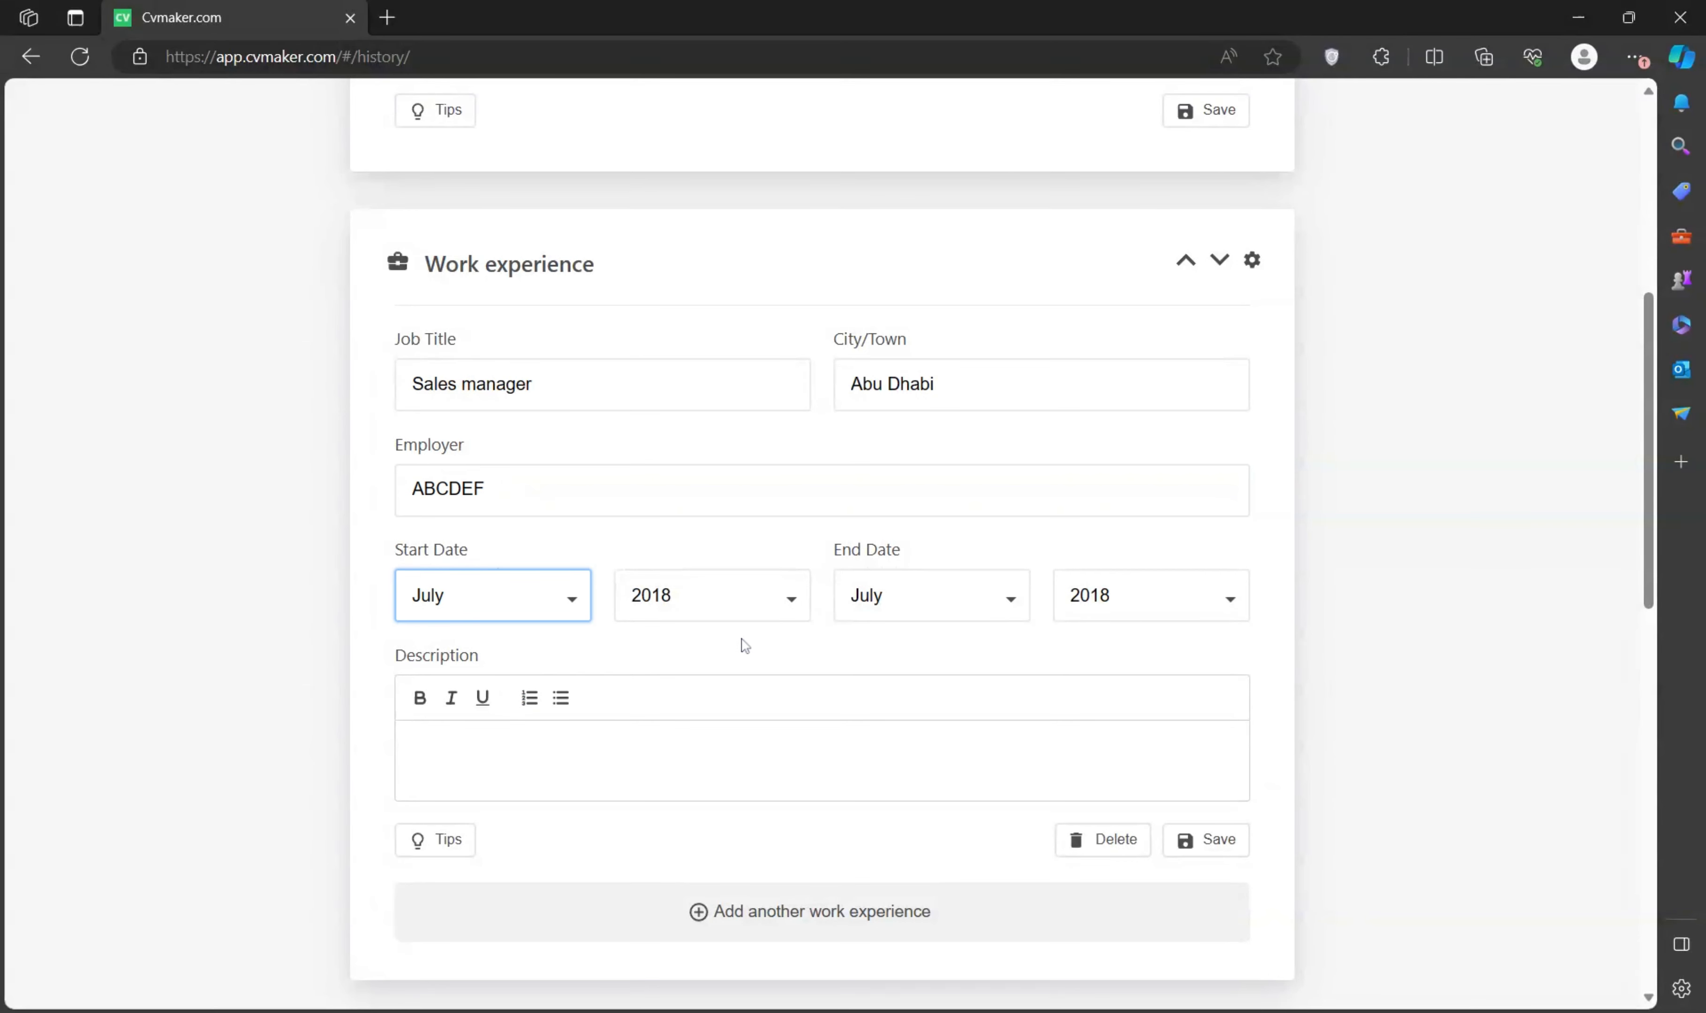
{"action": "key", "text": "Tab"}
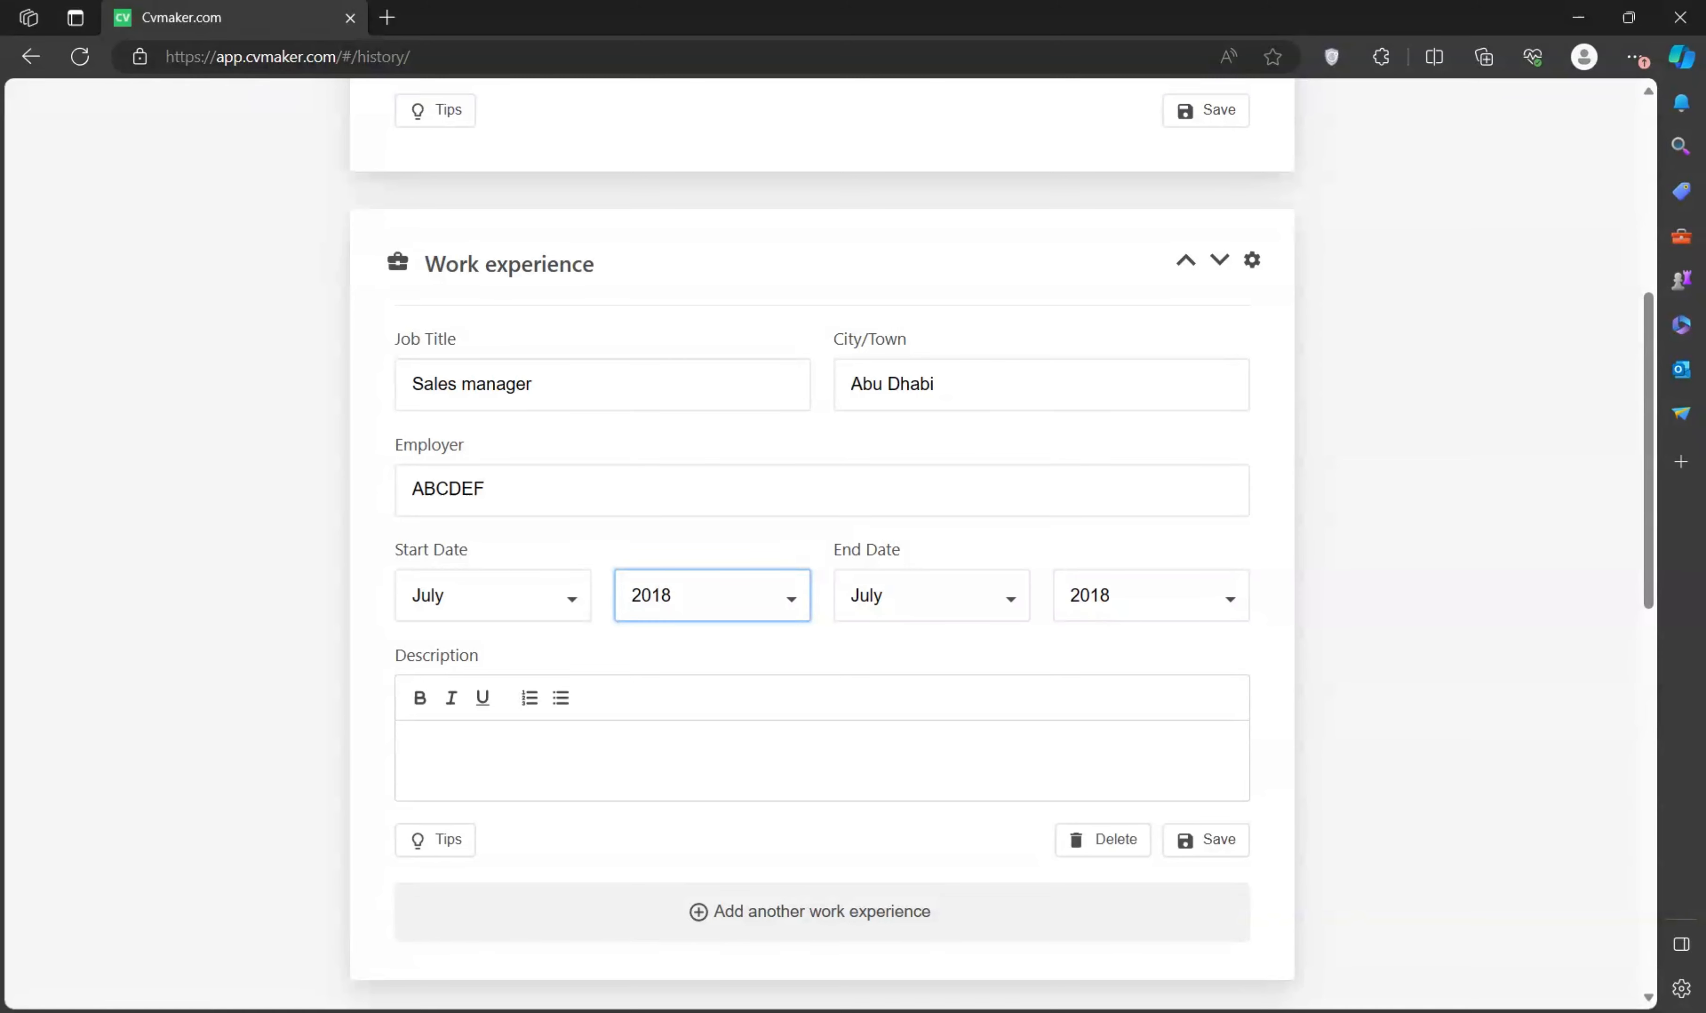
{"action": "key", "text": "Down"}
{"action": "key", "text": "Down"}
{"action": "key", "text": "Down"}
- Set the month of the sales manager job's end date to April
{"action": "key", "text": "Tab"}
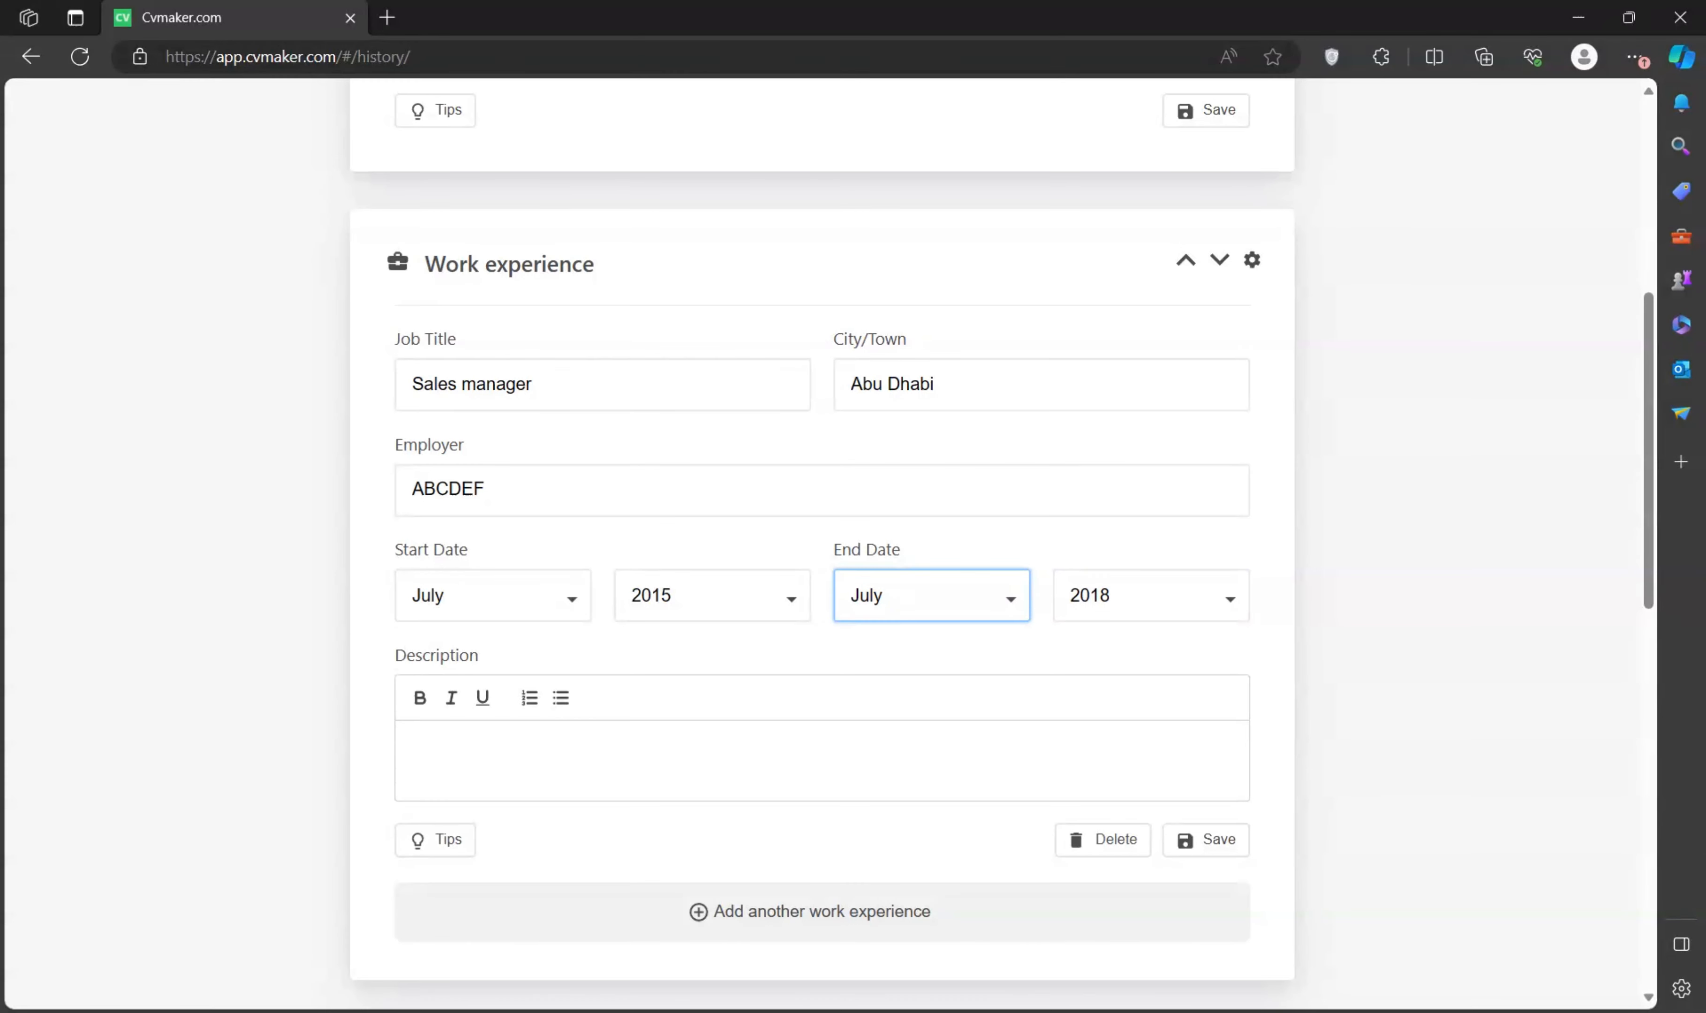
{"action": "key", "text": "p"}
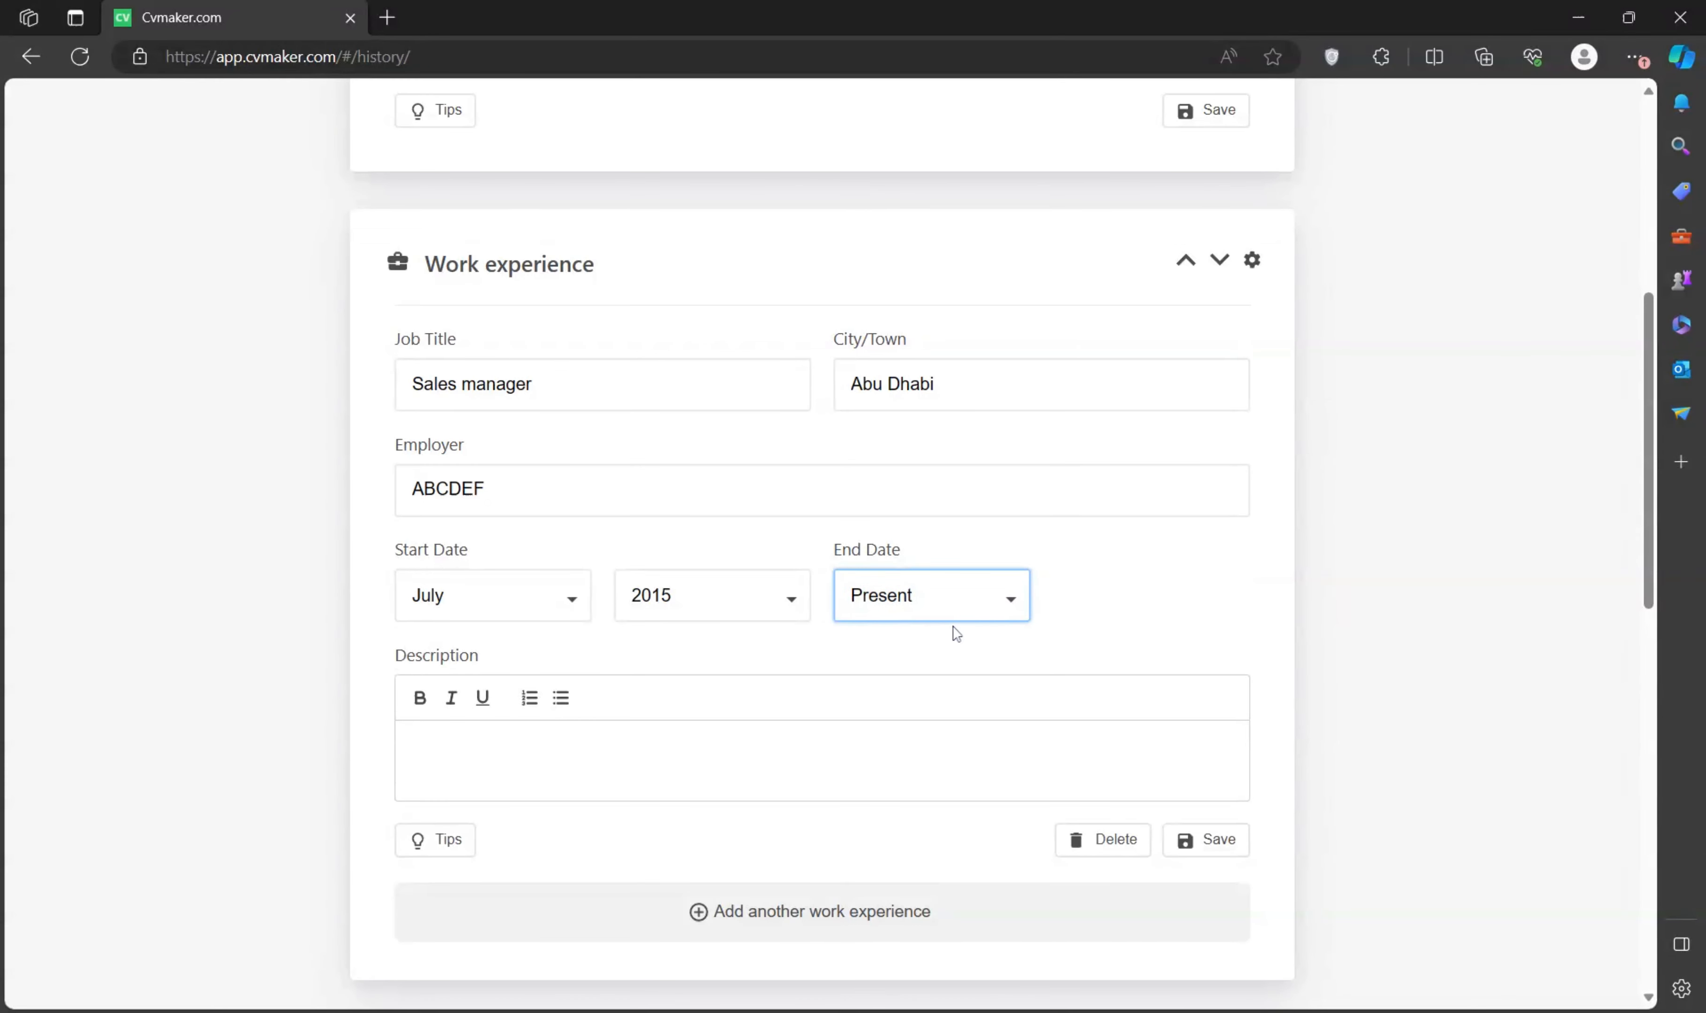
{"action": "key", "text": "a"}
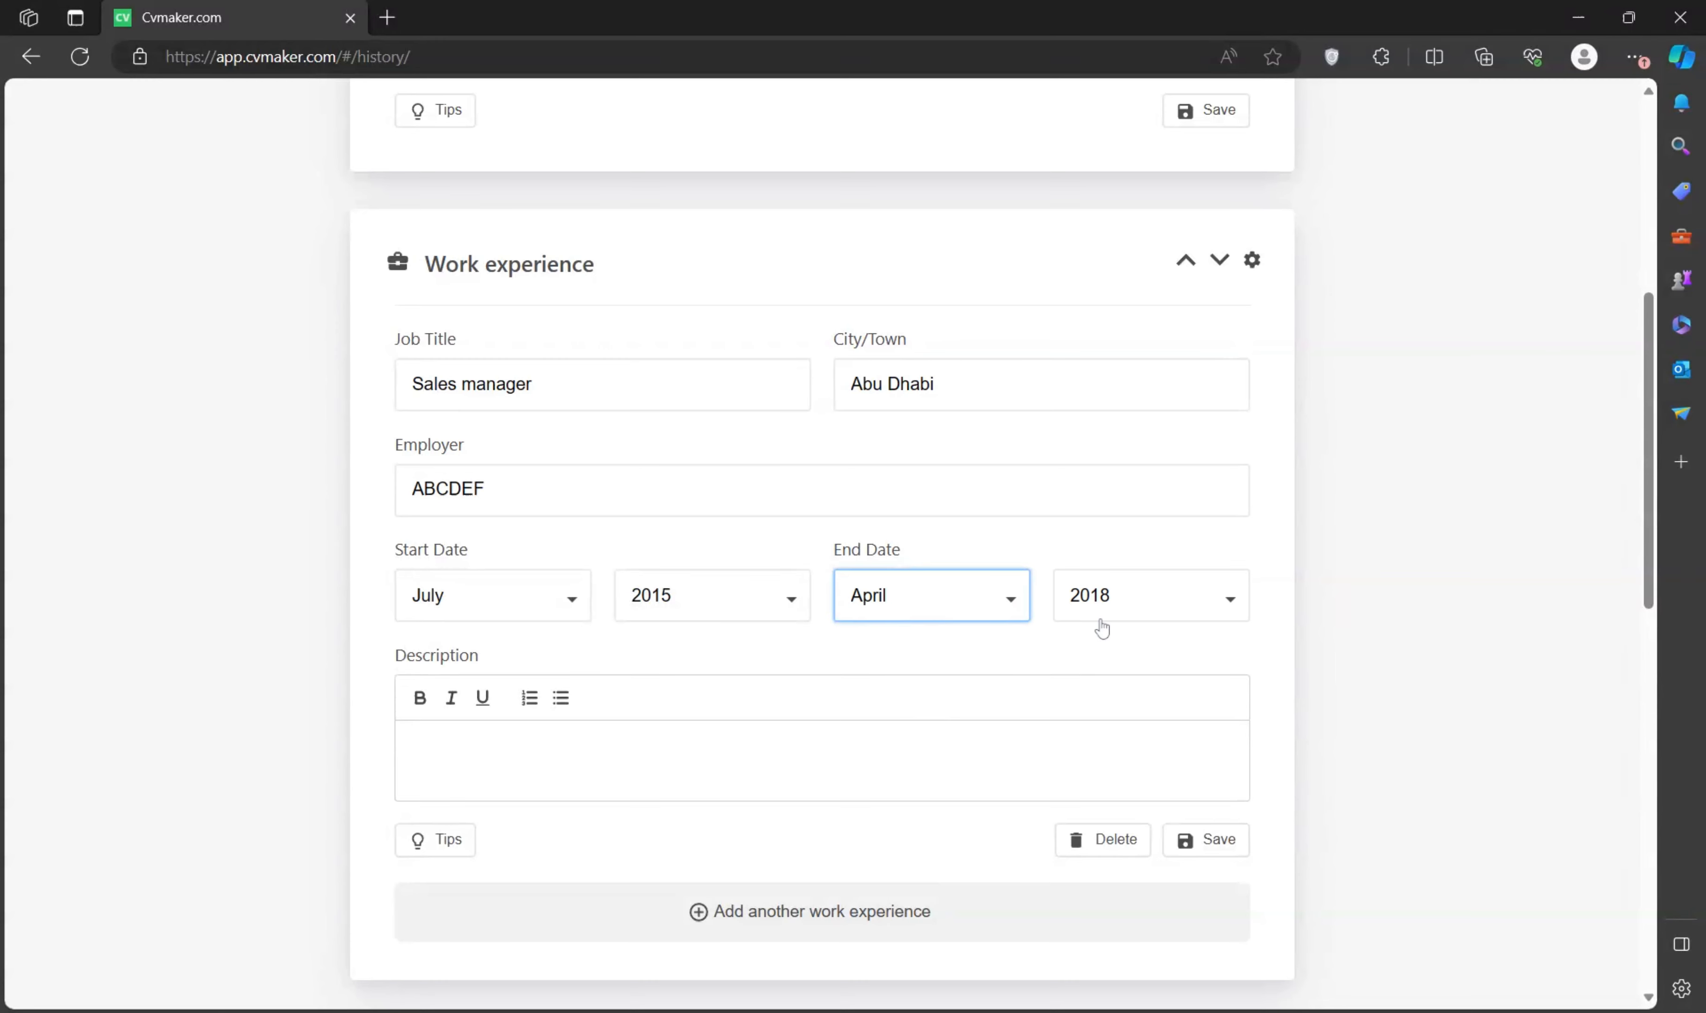
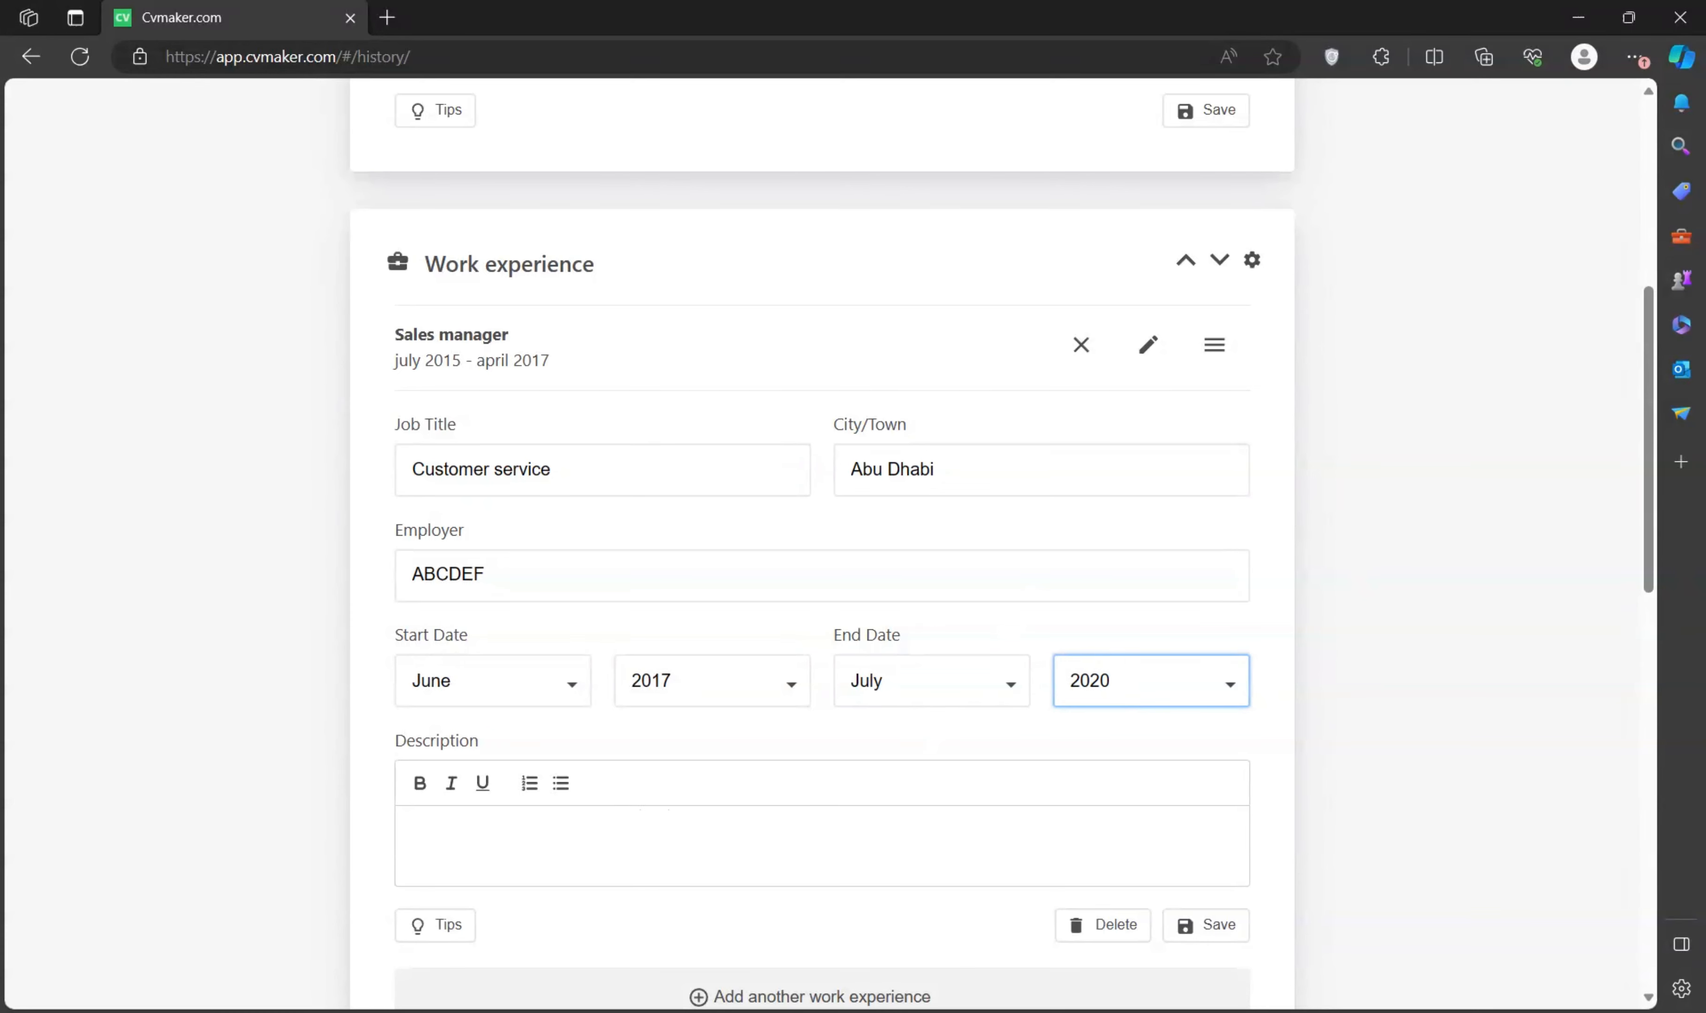
- Describe the Customer service job with the bullets "ertyuiop[", "ndjkdls;lkjnbv", "sdnms,./a.s,dm" and "cbms,.d;lkjhg\", and save the entry
{"action": "left_click", "coordinate": [633, 812]}
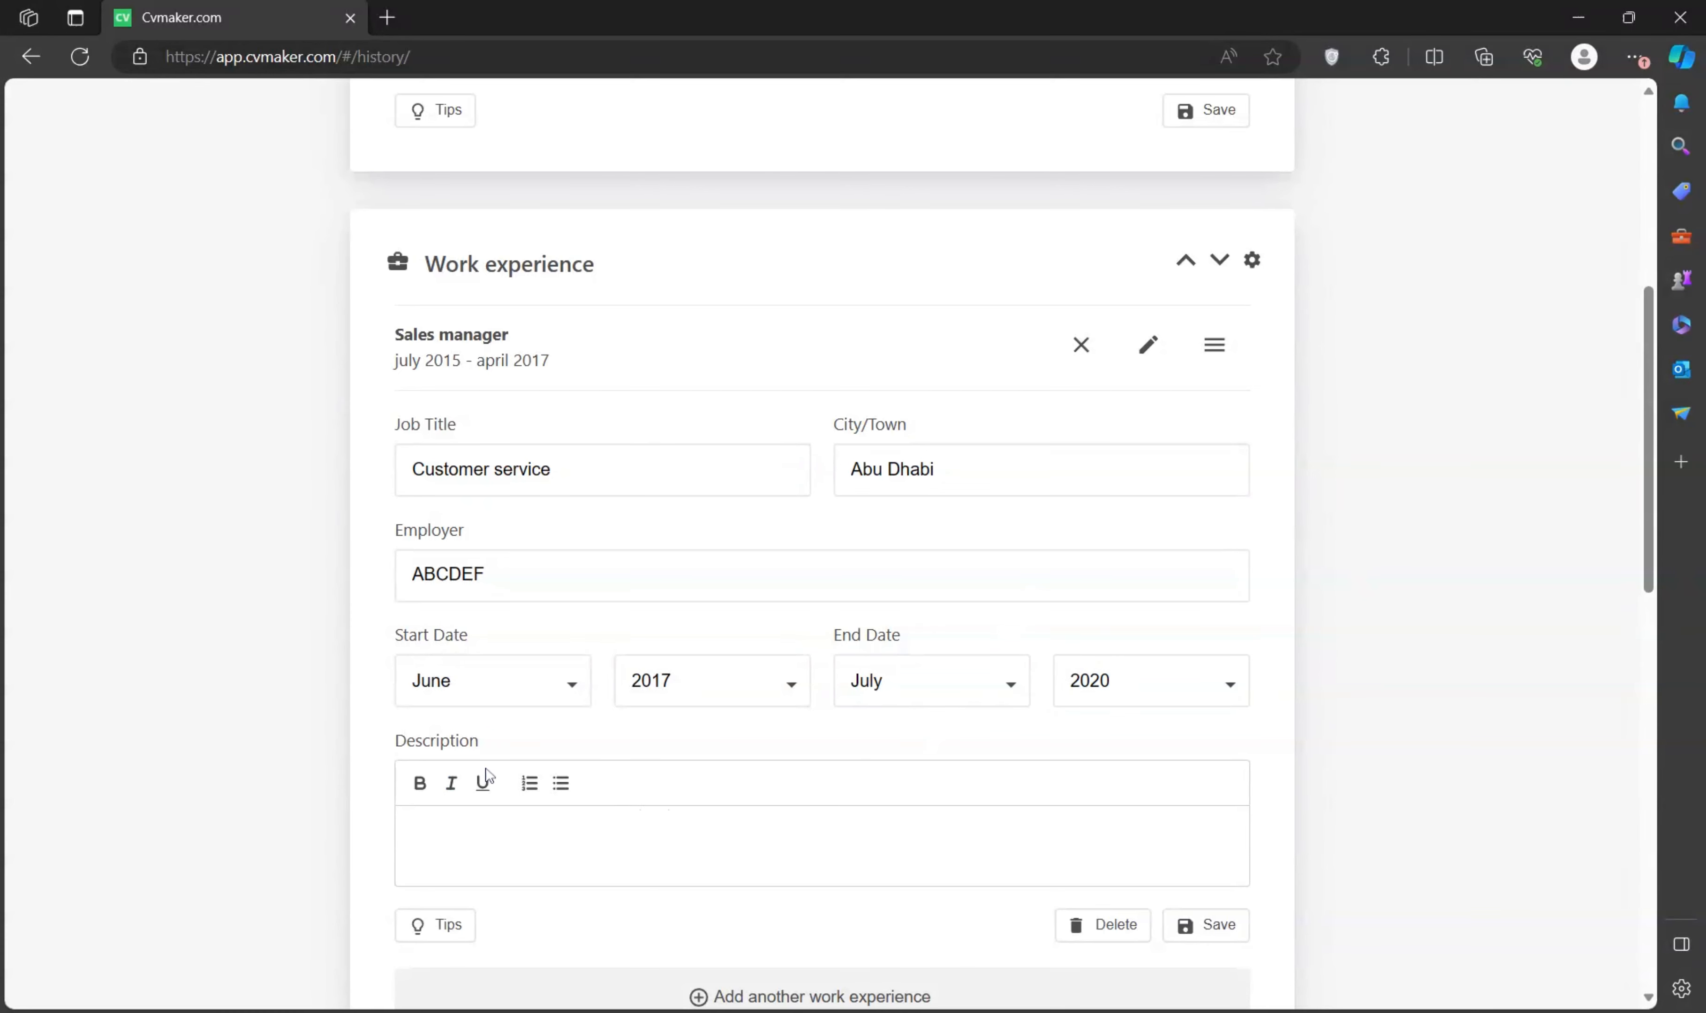
{"action": "left_click", "coordinate": [560, 783]}
{"action": "type", "text": "ertyuiop[ "}
{"action": "type", "text": "ndjkdls;lkjnbv"}
{"action": "key", "text": "Return"}
{"action": "type", "text": "sdnms,./a.s,dm"}
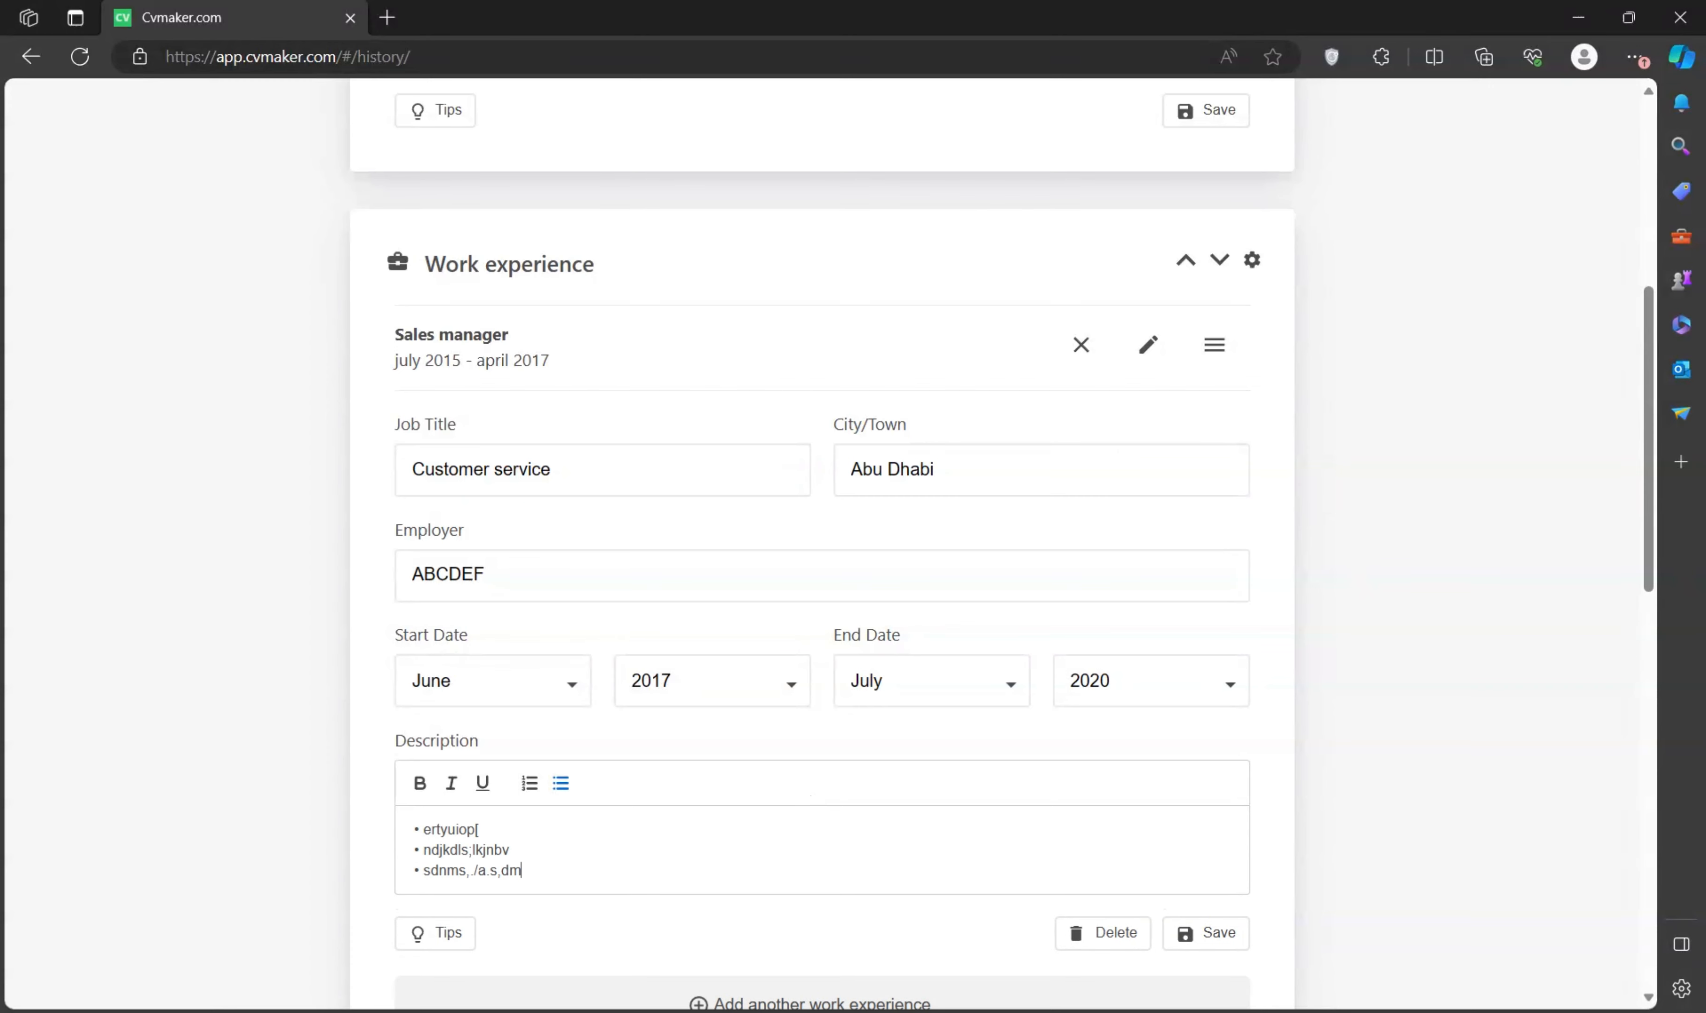
{"action": "key", "text": "Return"}
{"action": "type", "text": "cbms,.d;lkjhg\\"}
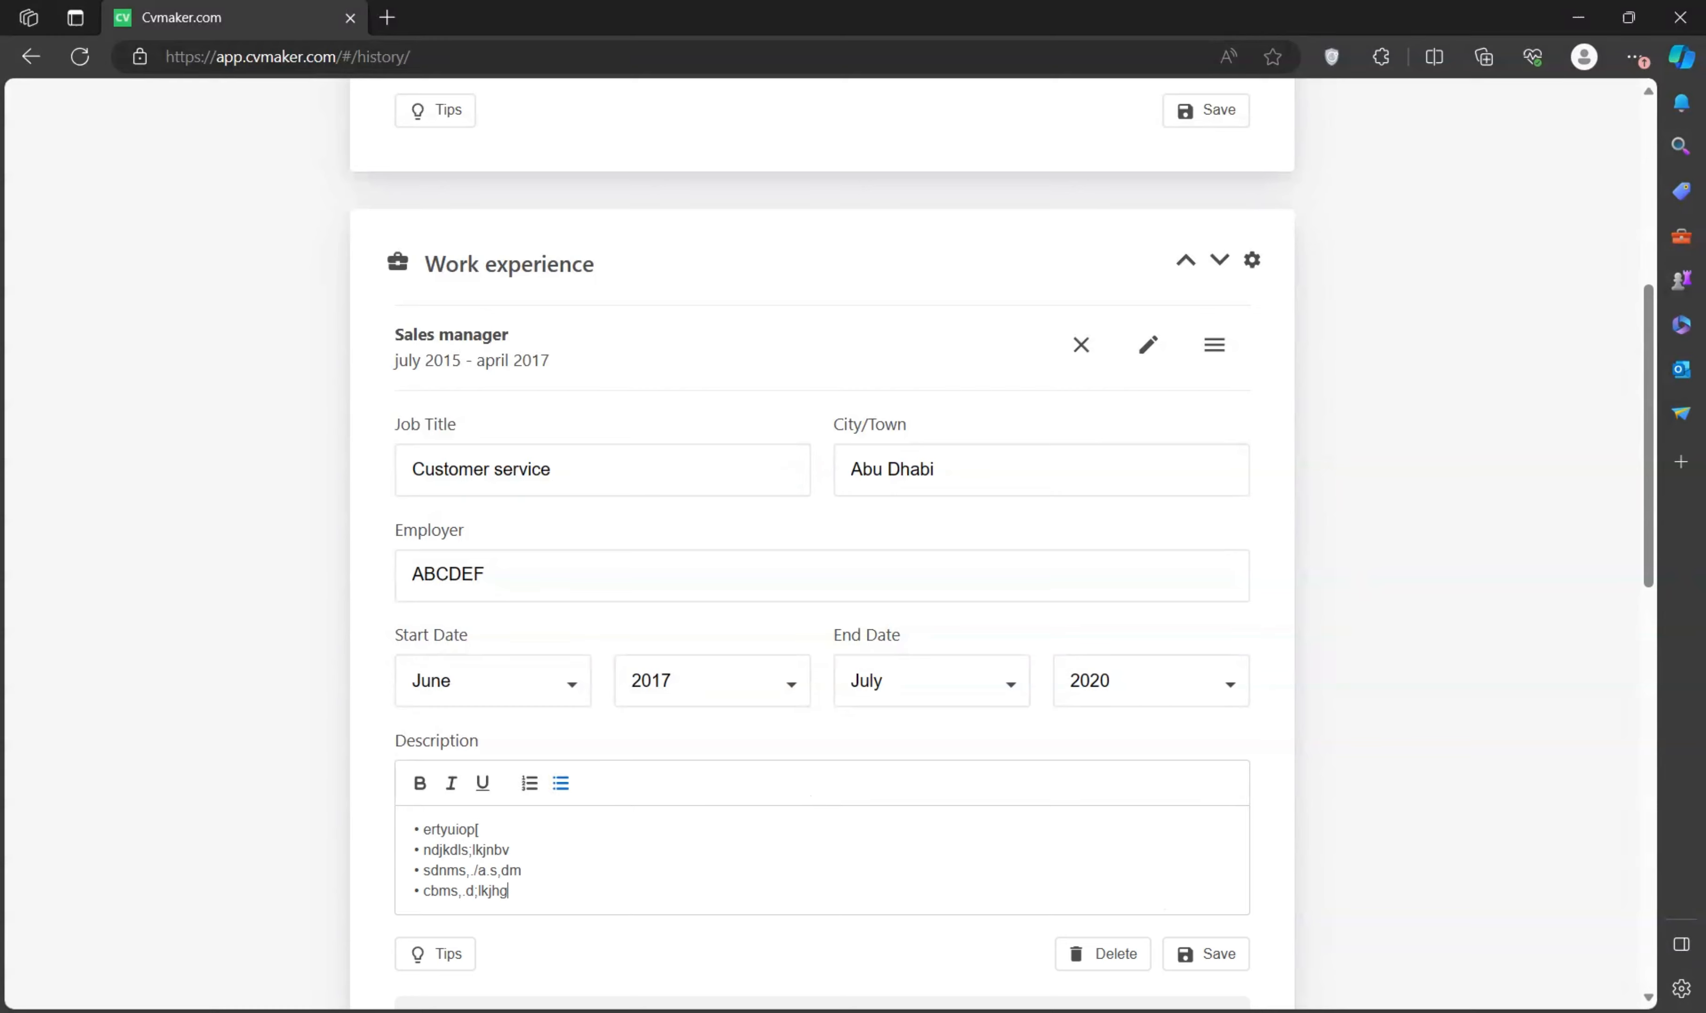
{"action": "key", "text": "Return"}
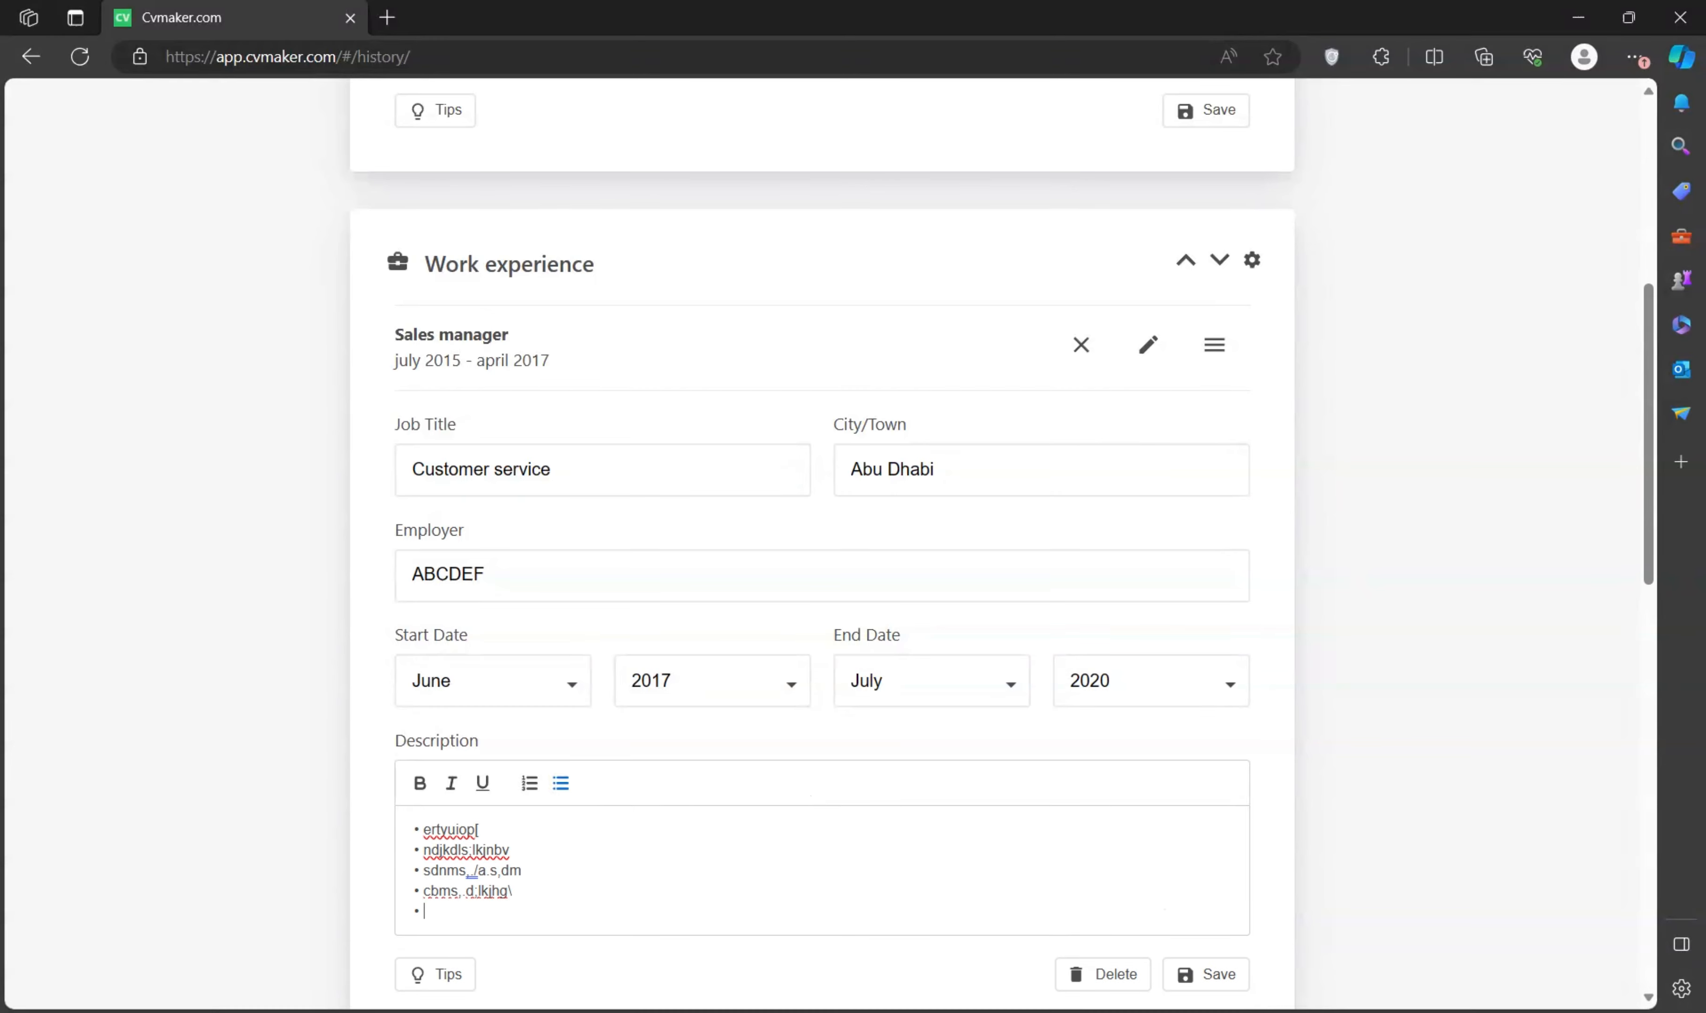
{"action": "scroll", "coordinate": [1272, 865], "scroll_direction": "down", "scroll_amount": 3}
{"action": "left_click", "coordinate": [1217, 696]}
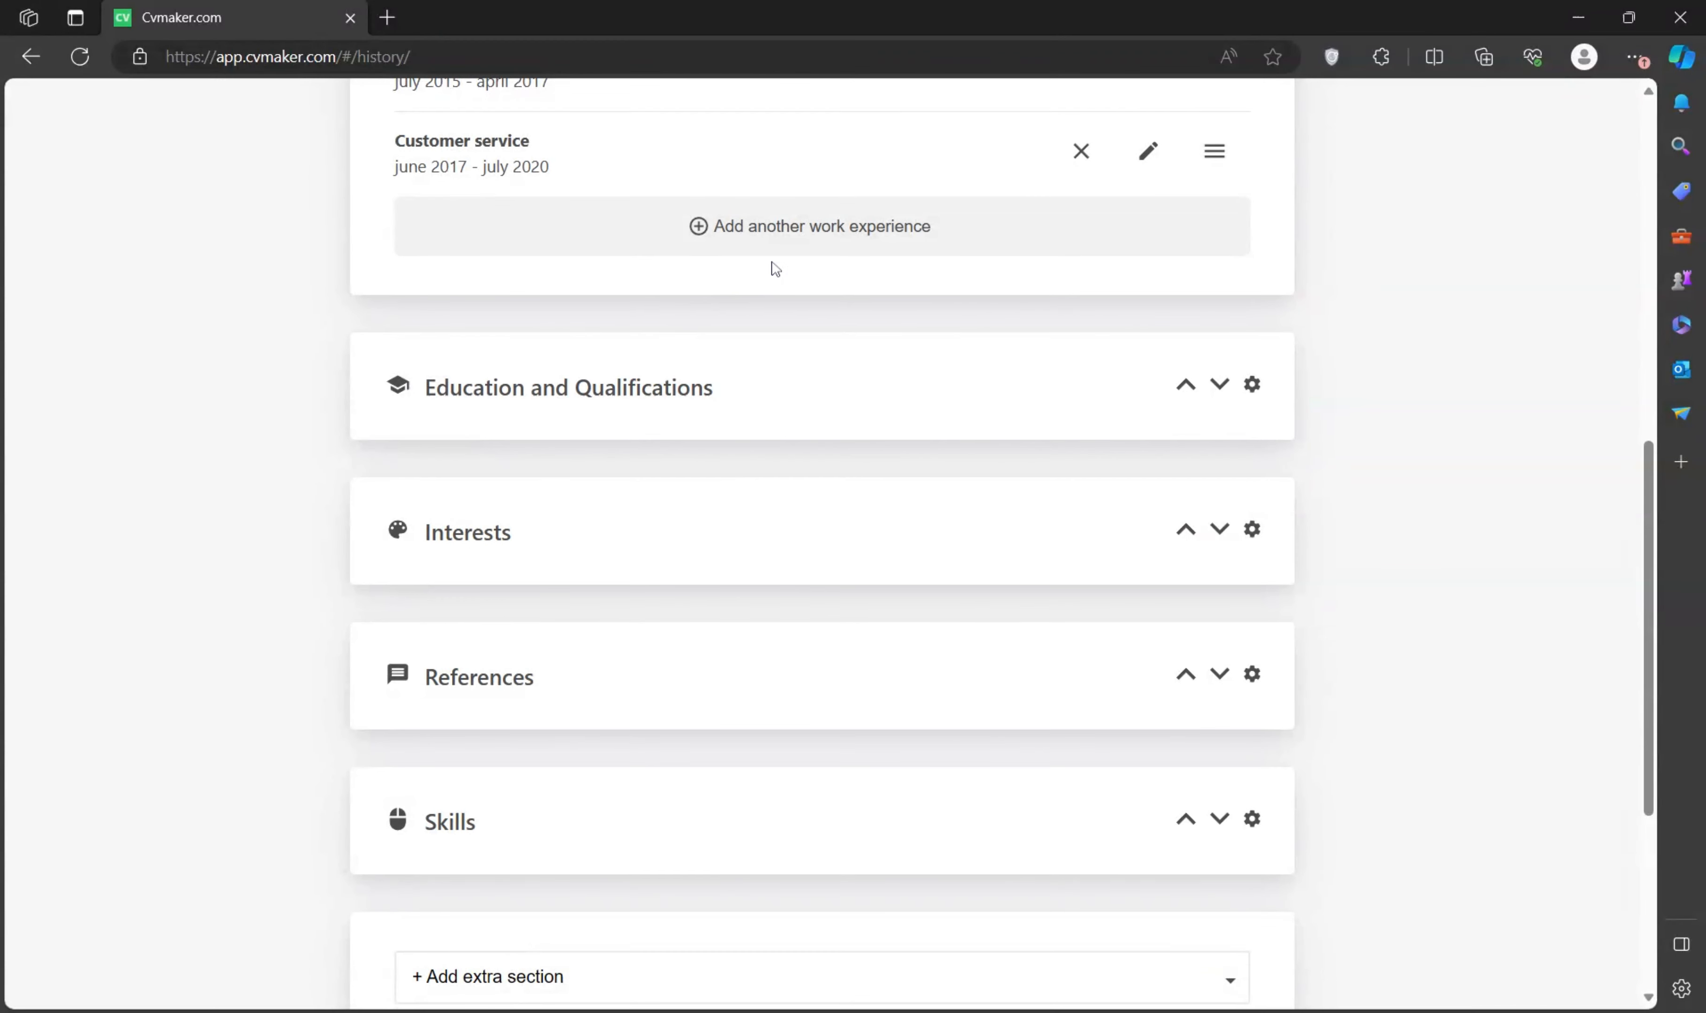
- Add another work experience with job title "cabin Crew", city "xzxzxzx" and employer "ABCDEF"
{"action": "scroll", "coordinate": [818, 255], "scroll_direction": "up", "scroll_amount": 3}
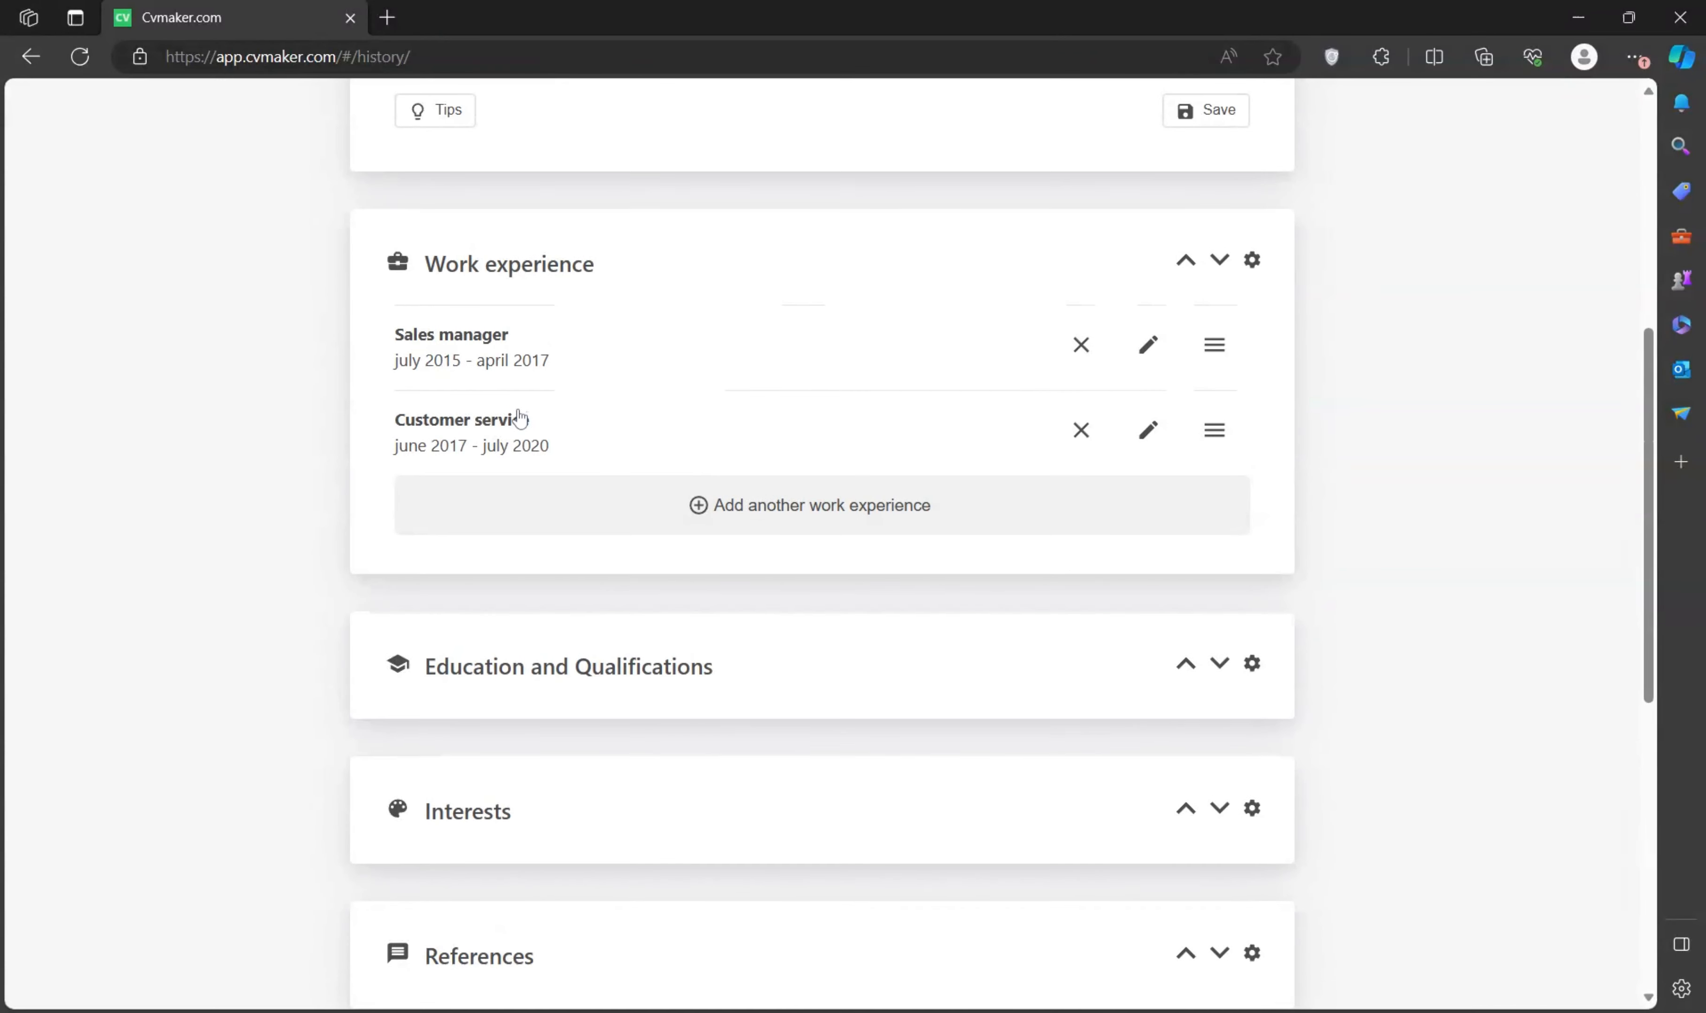
{"action": "left_click", "coordinate": [701, 516]}
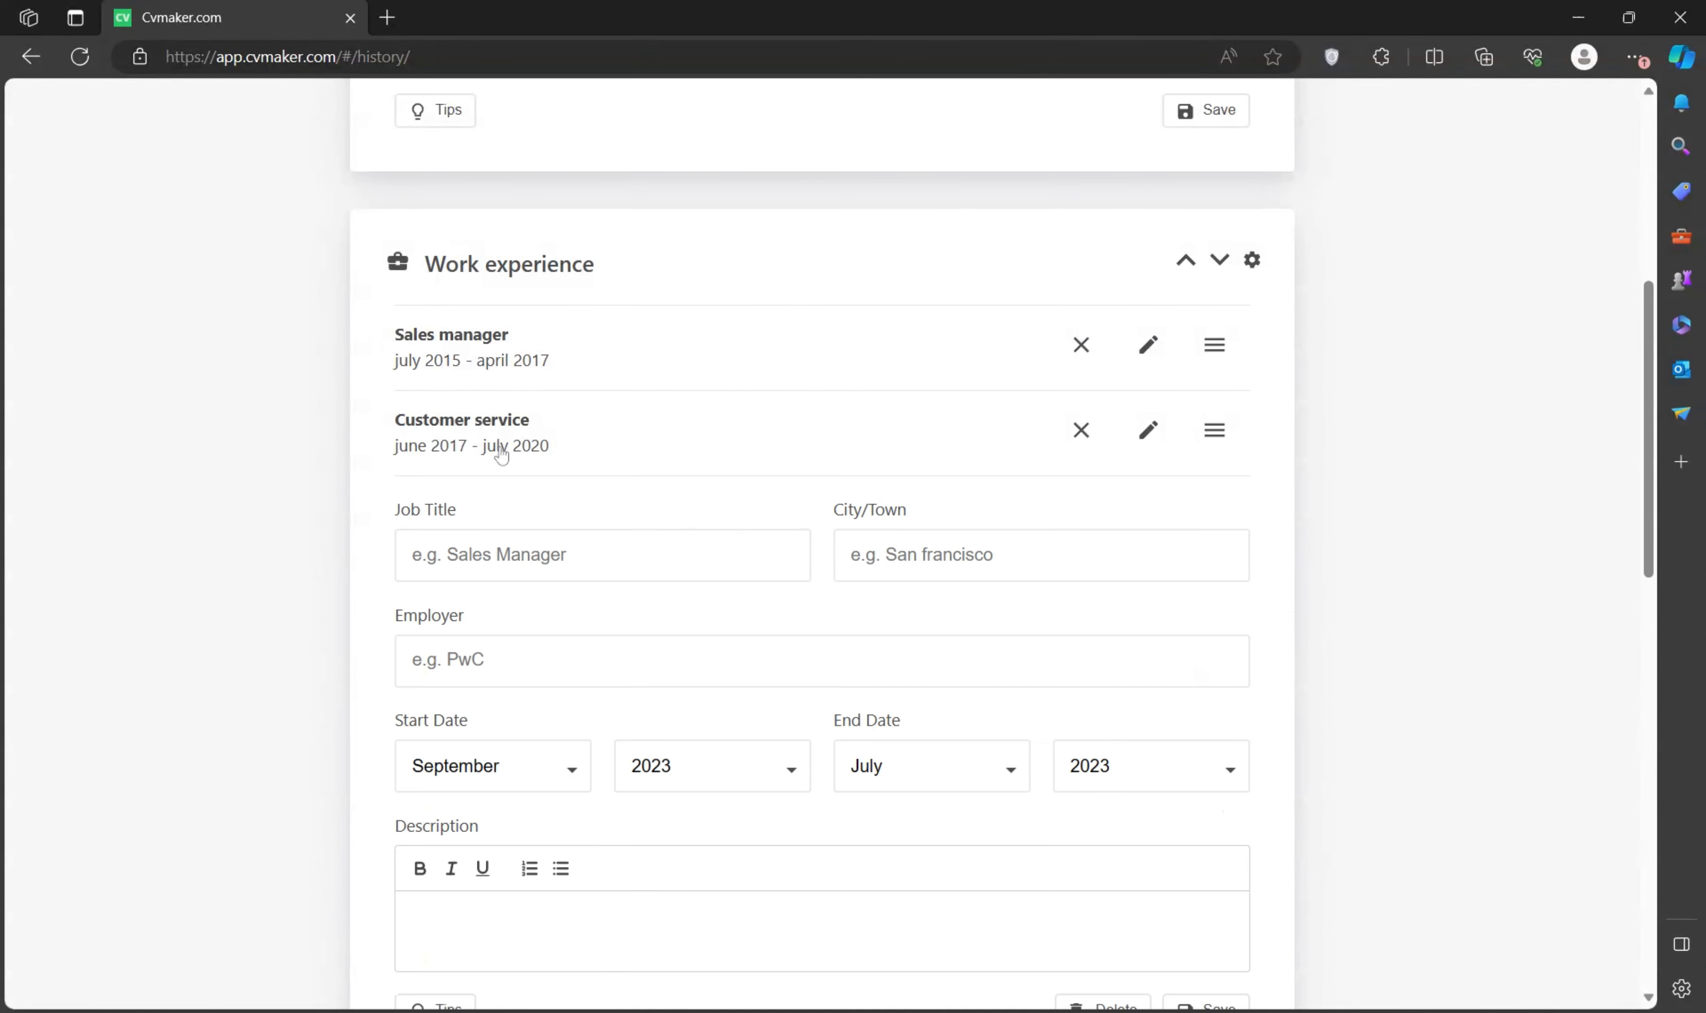
{"action": "left_click", "coordinate": [519, 554]}
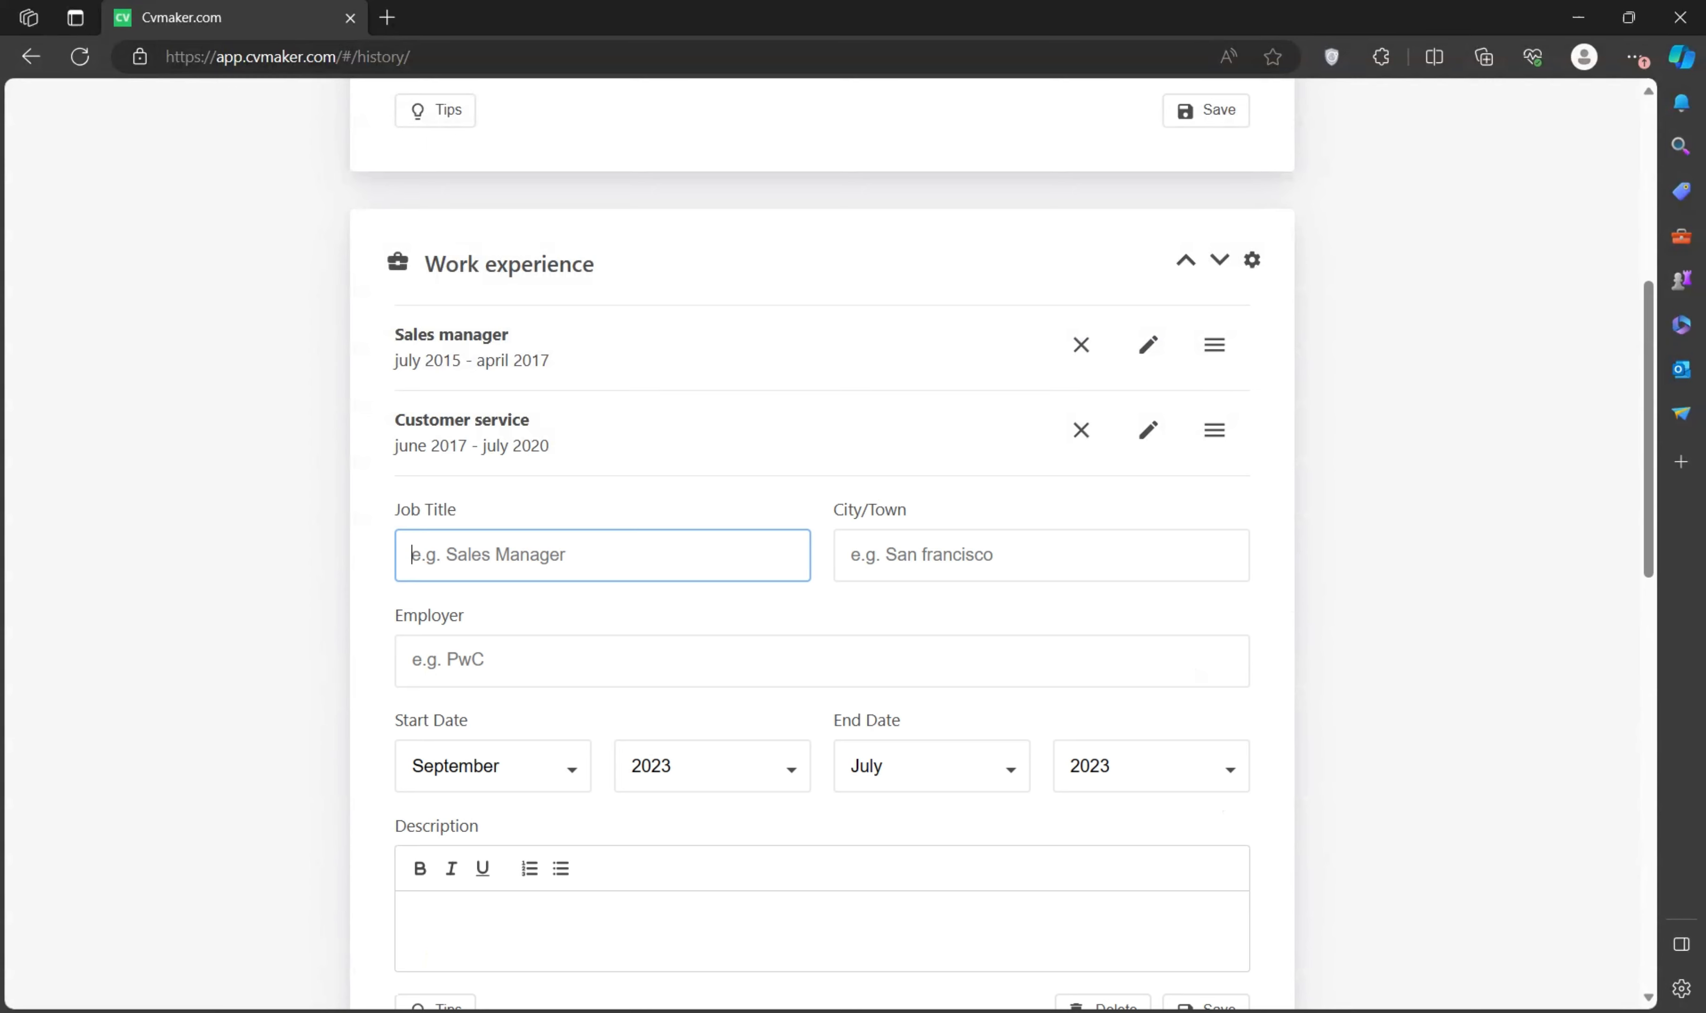
{"action": "type", "text": "cabin "}
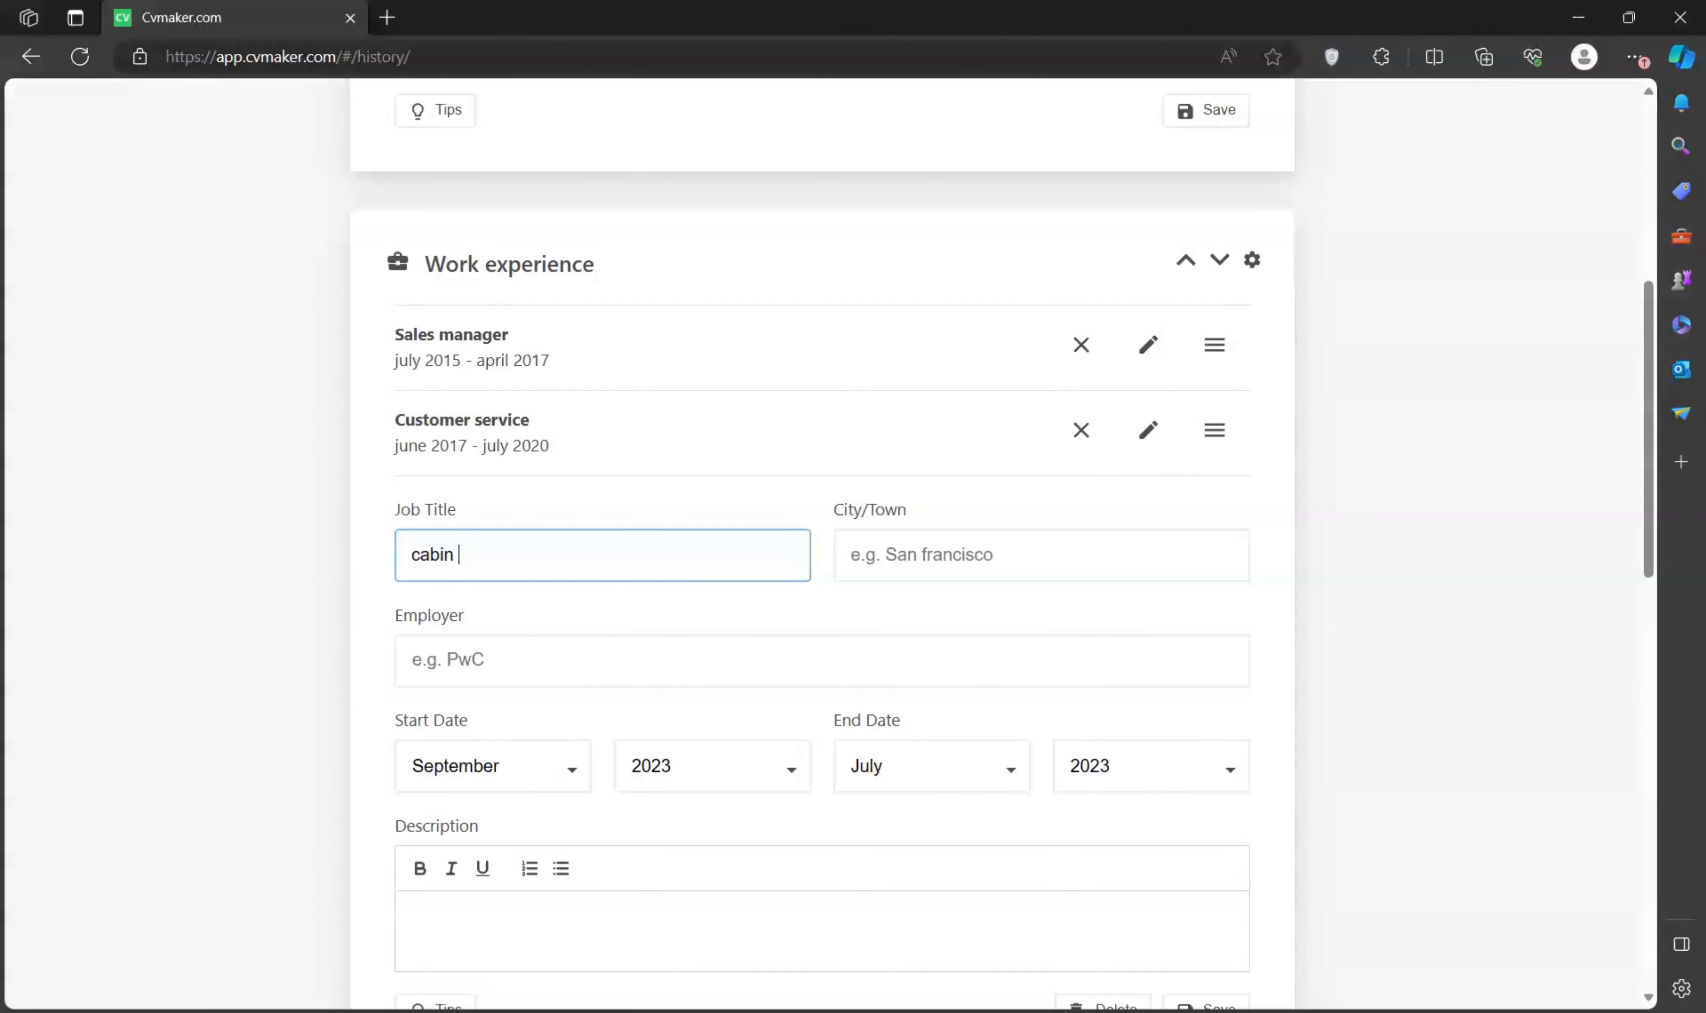
{"action": "type", "text": "Crew"}
{"action": "left_click", "coordinate": [1044, 558]}
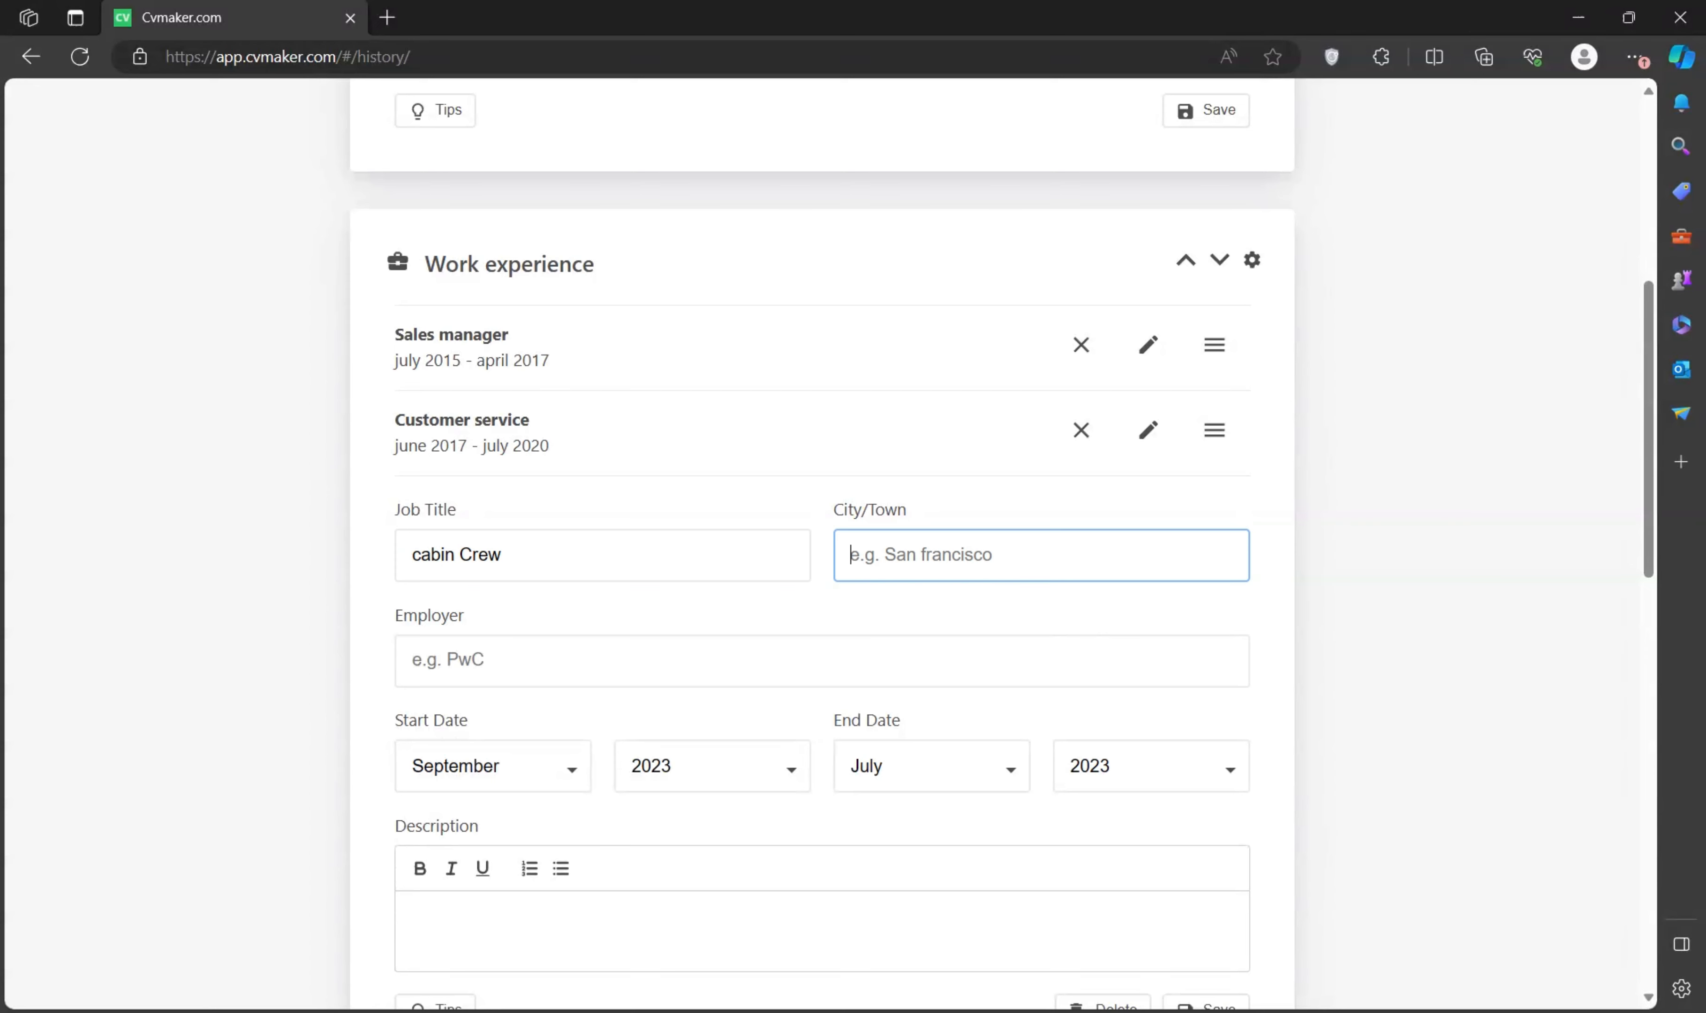
{"action": "type", "text": "xzxzxzx"}
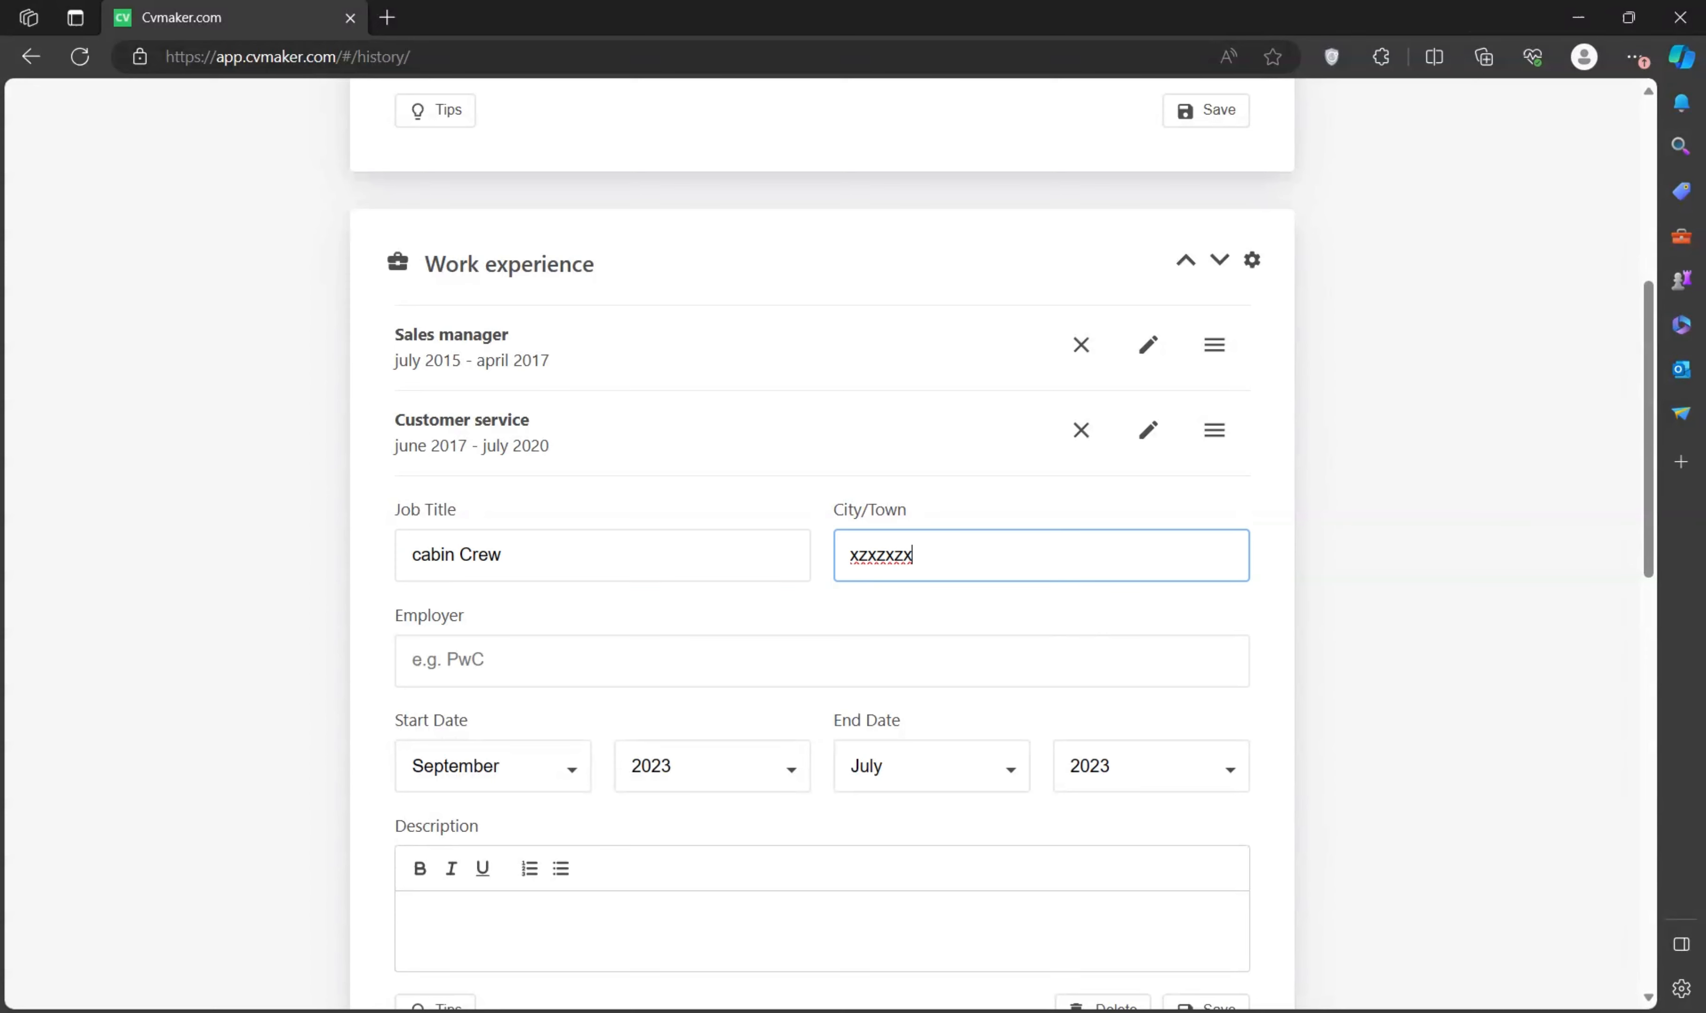
{"action": "left_click", "coordinate": [406, 655]}
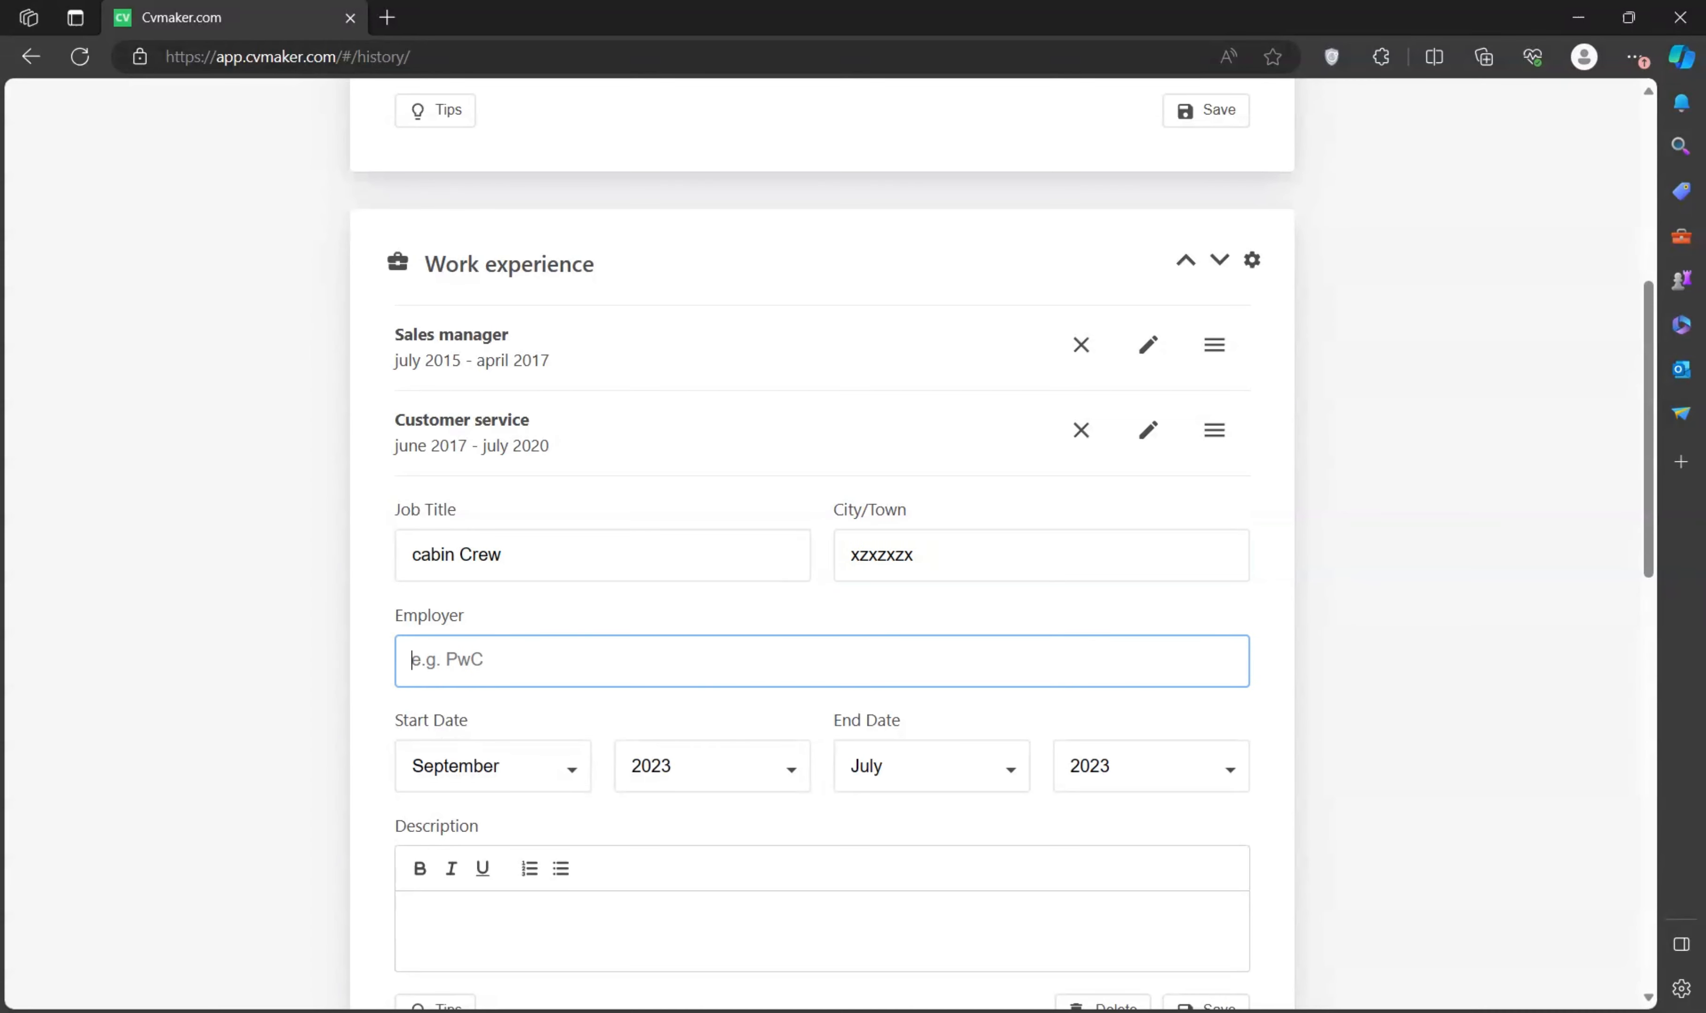
{"action": "type", "text": "ABCDEF"}
- Set the cabin Crew job's start date to December 2020 and its end date to Present
{"action": "left_click", "coordinate": [571, 774]}
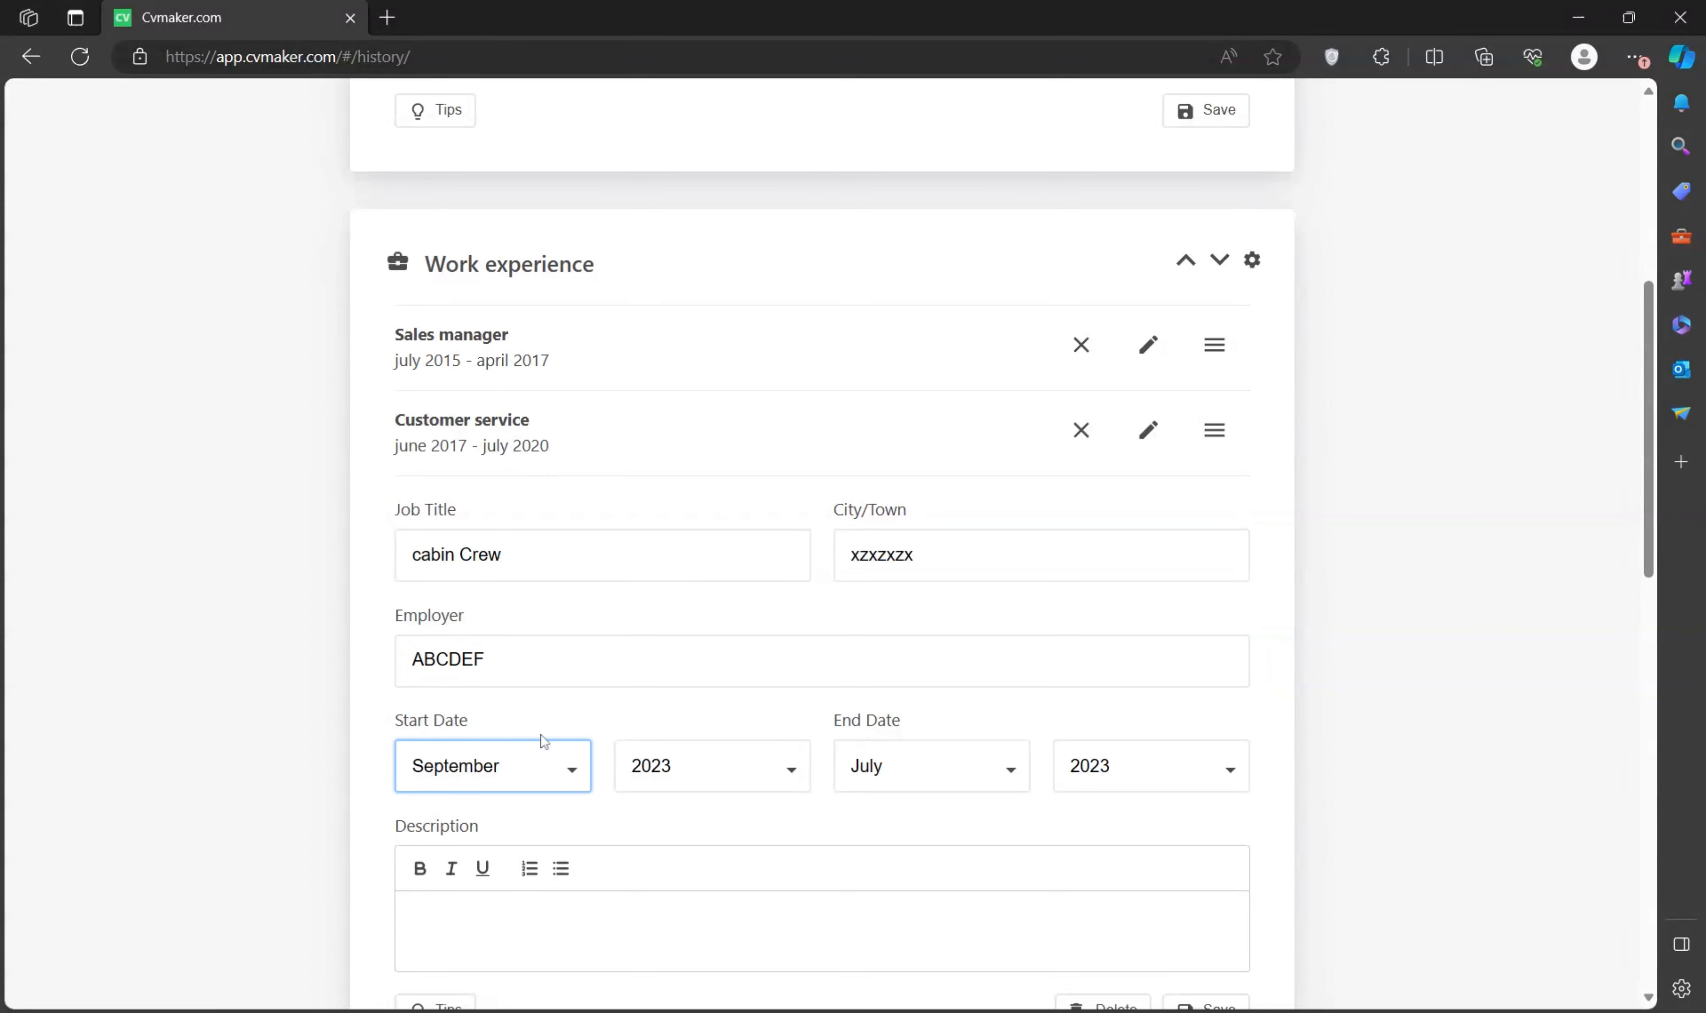
{"action": "key", "text": "d"}
{"action": "left_click", "coordinate": [670, 769]}
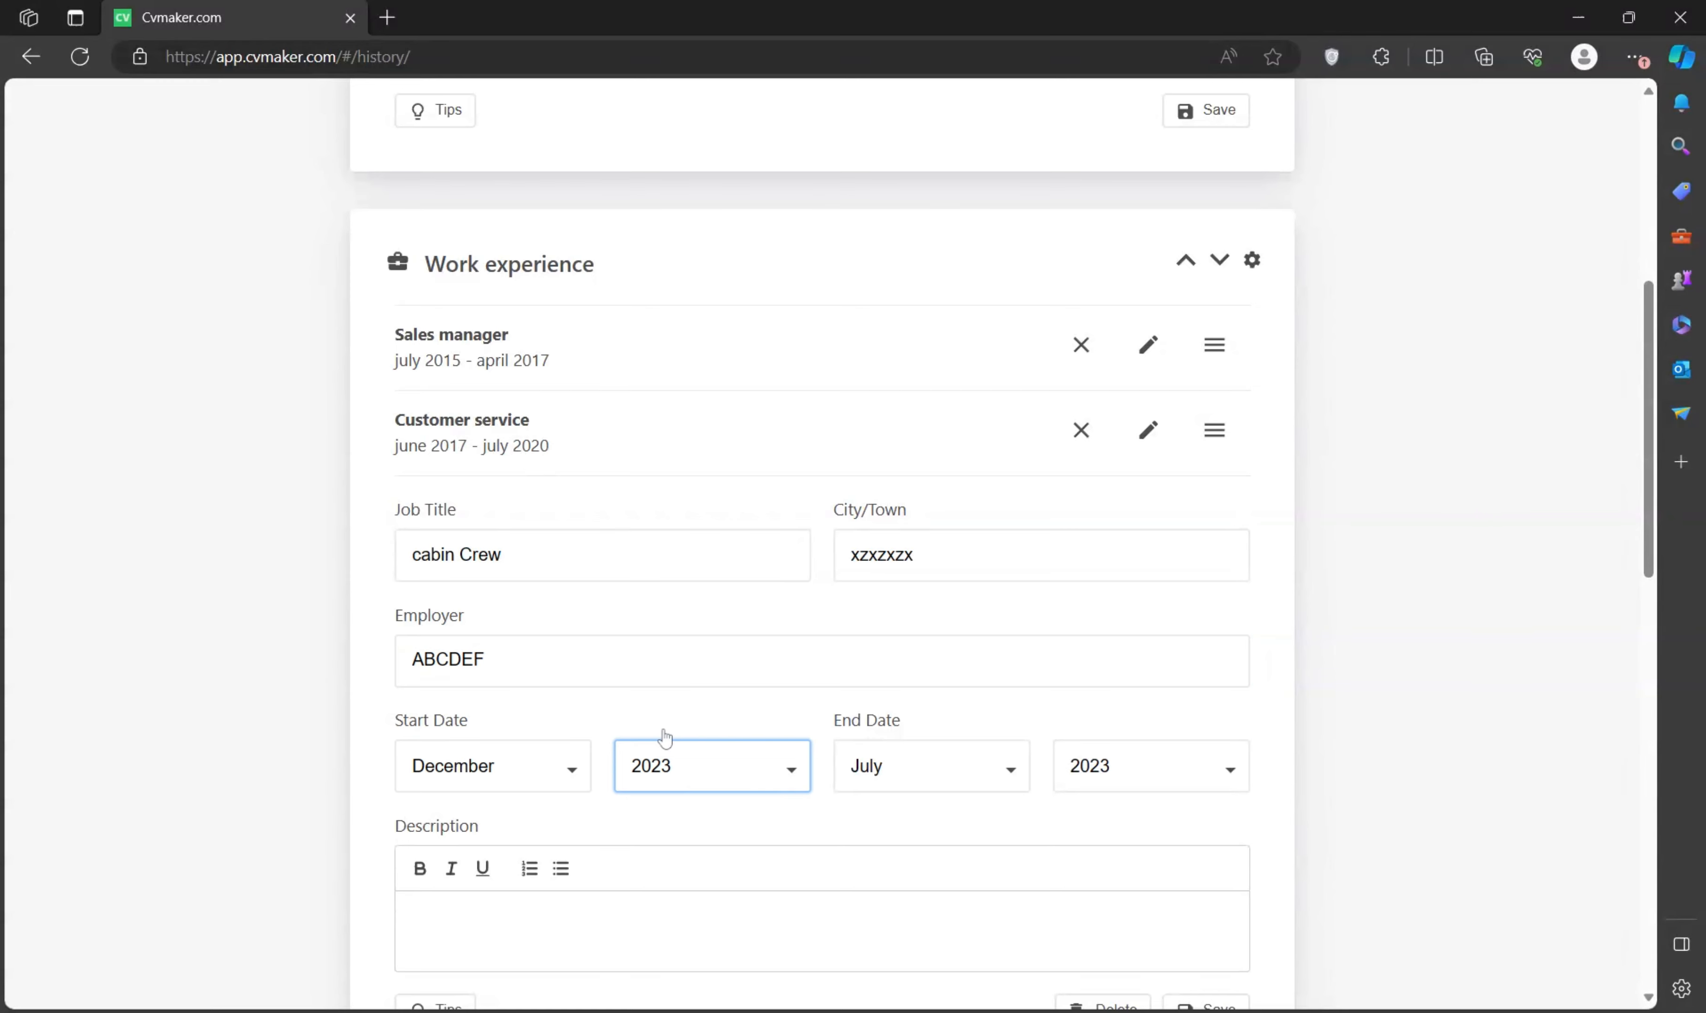
{"action": "left_click", "coordinate": [748, 606]}
{"action": "left_click", "coordinate": [967, 782]}
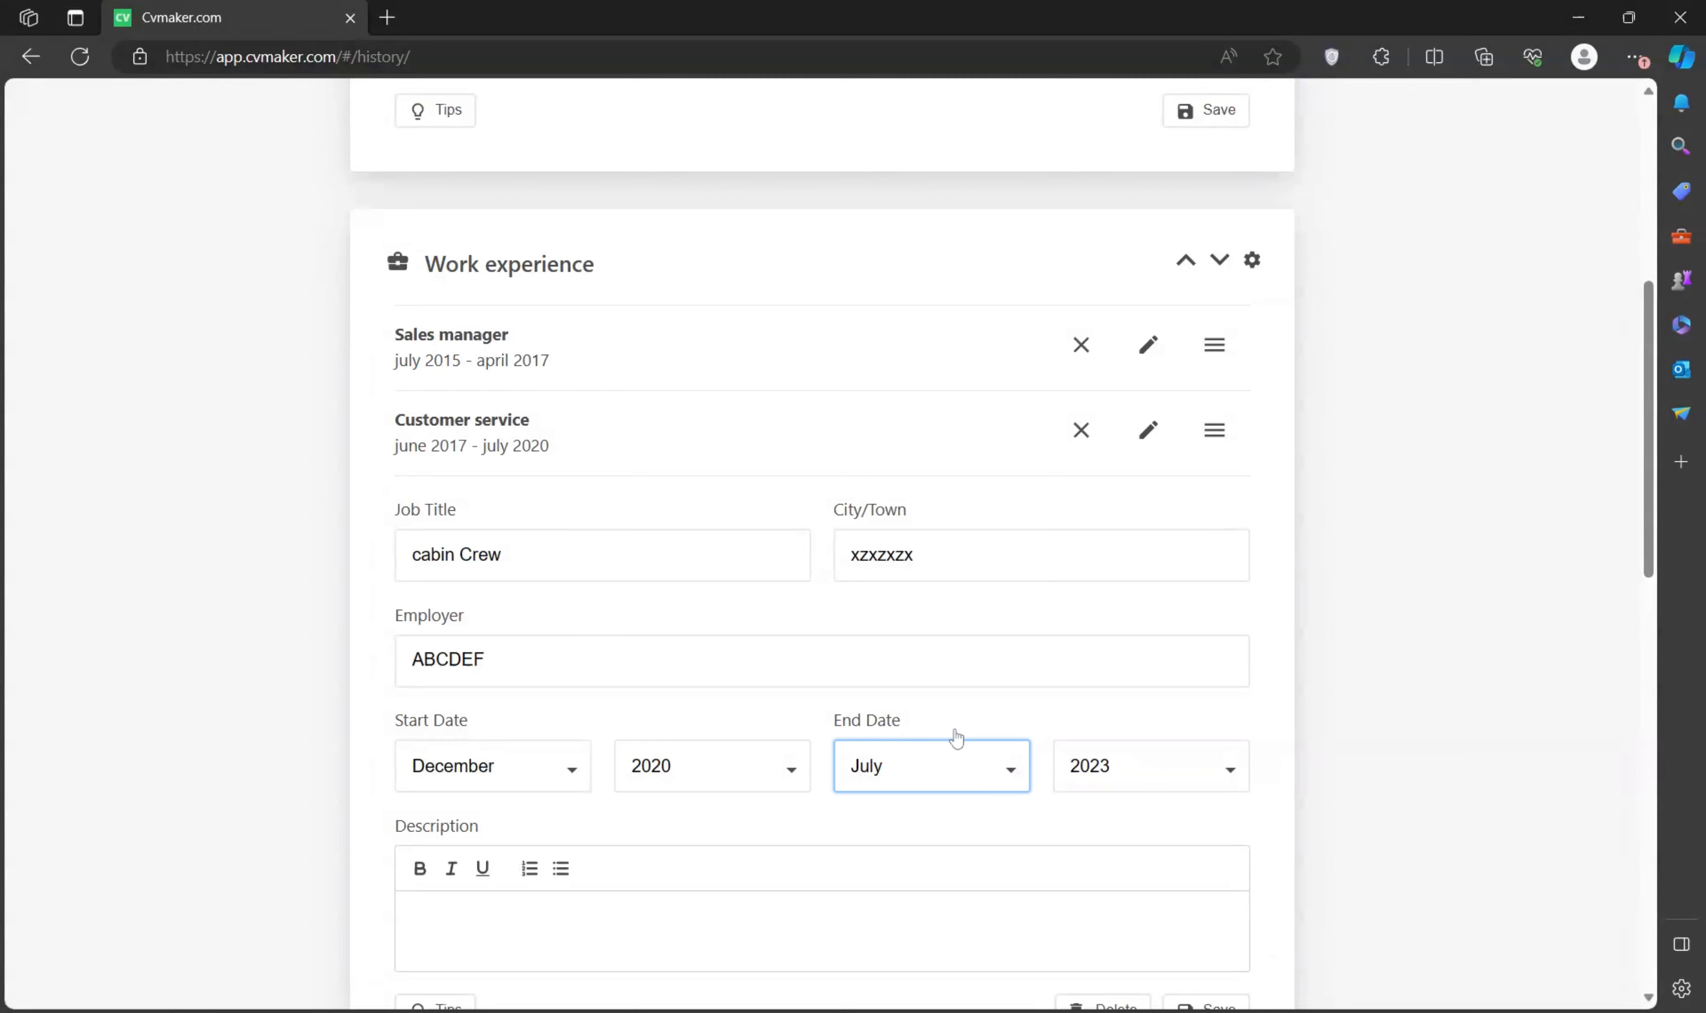
{"action": "left_click", "coordinate": [855, 416]}
- Describe the cabin Crew job with the bullets "bskbnmn;vkkxlfz", "sdndjsmd,l;asknafdlc", "snjfbnmsdbn", "sdnfjkmbfmnbfmndmzxbvcm" and "dkcncdncbjsbdfjf", and save the entry
{"action": "scroll", "coordinate": [1211, 707], "scroll_direction": "down", "scroll_amount": 3}
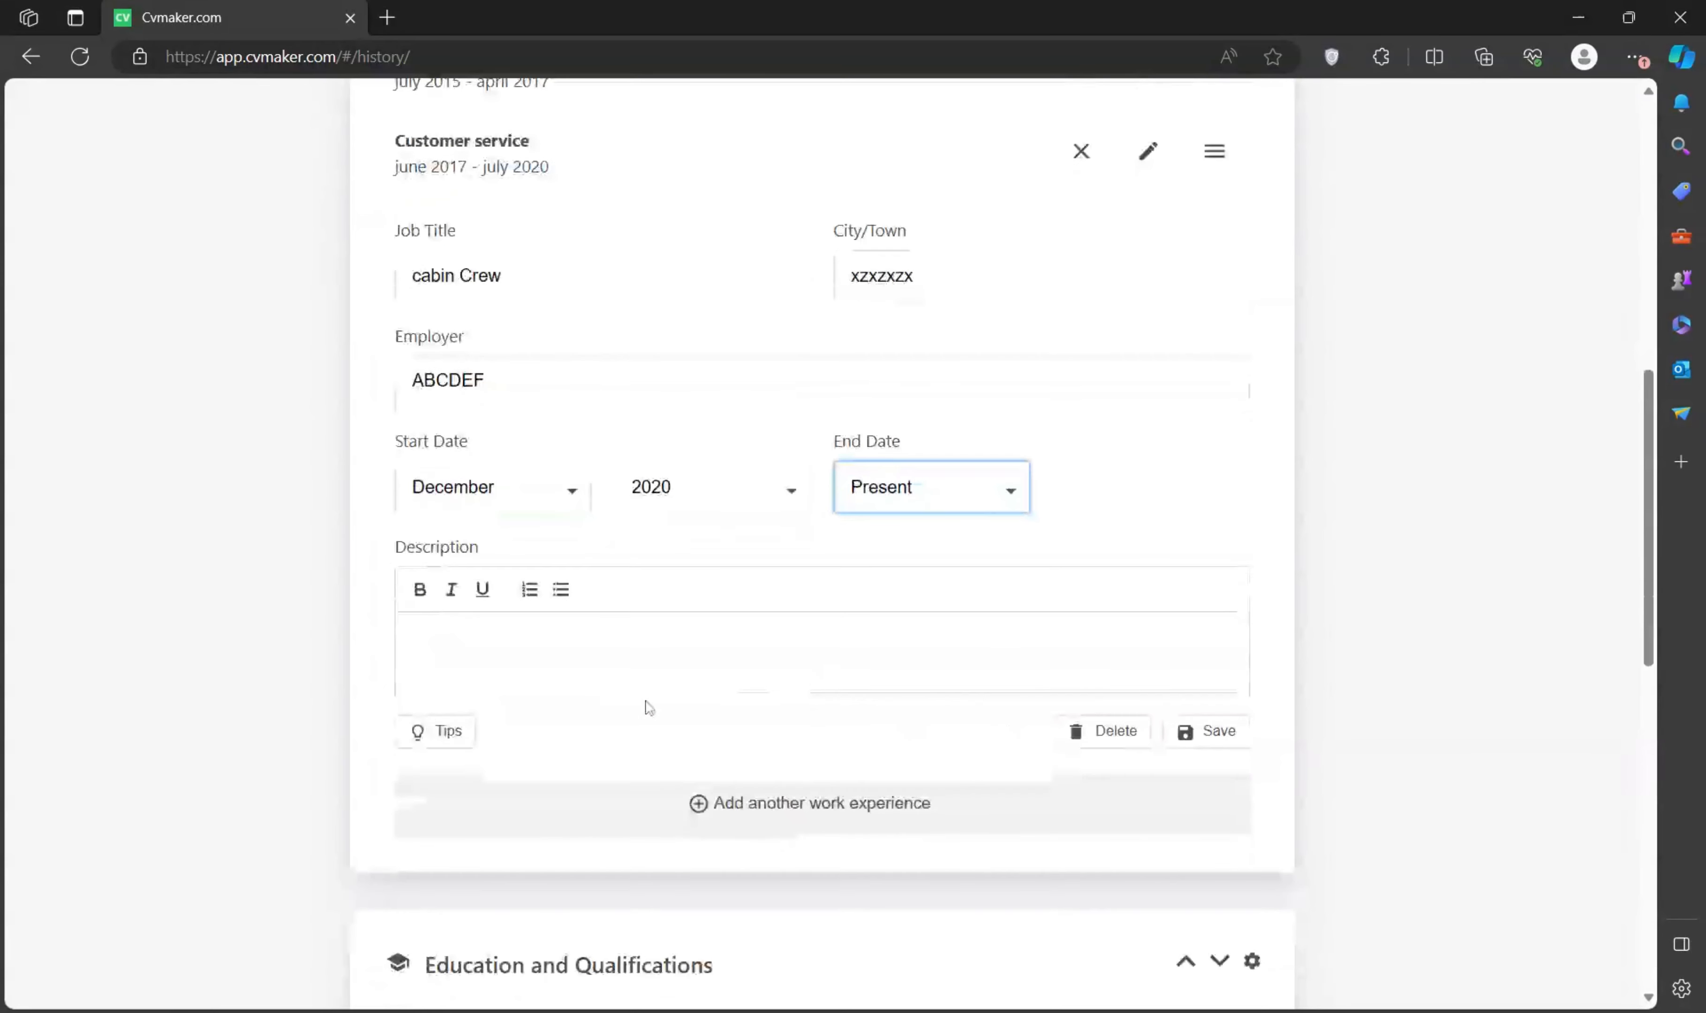
{"action": "left_click", "coordinate": [641, 661]}
{"action": "left_click", "coordinate": [561, 589]}
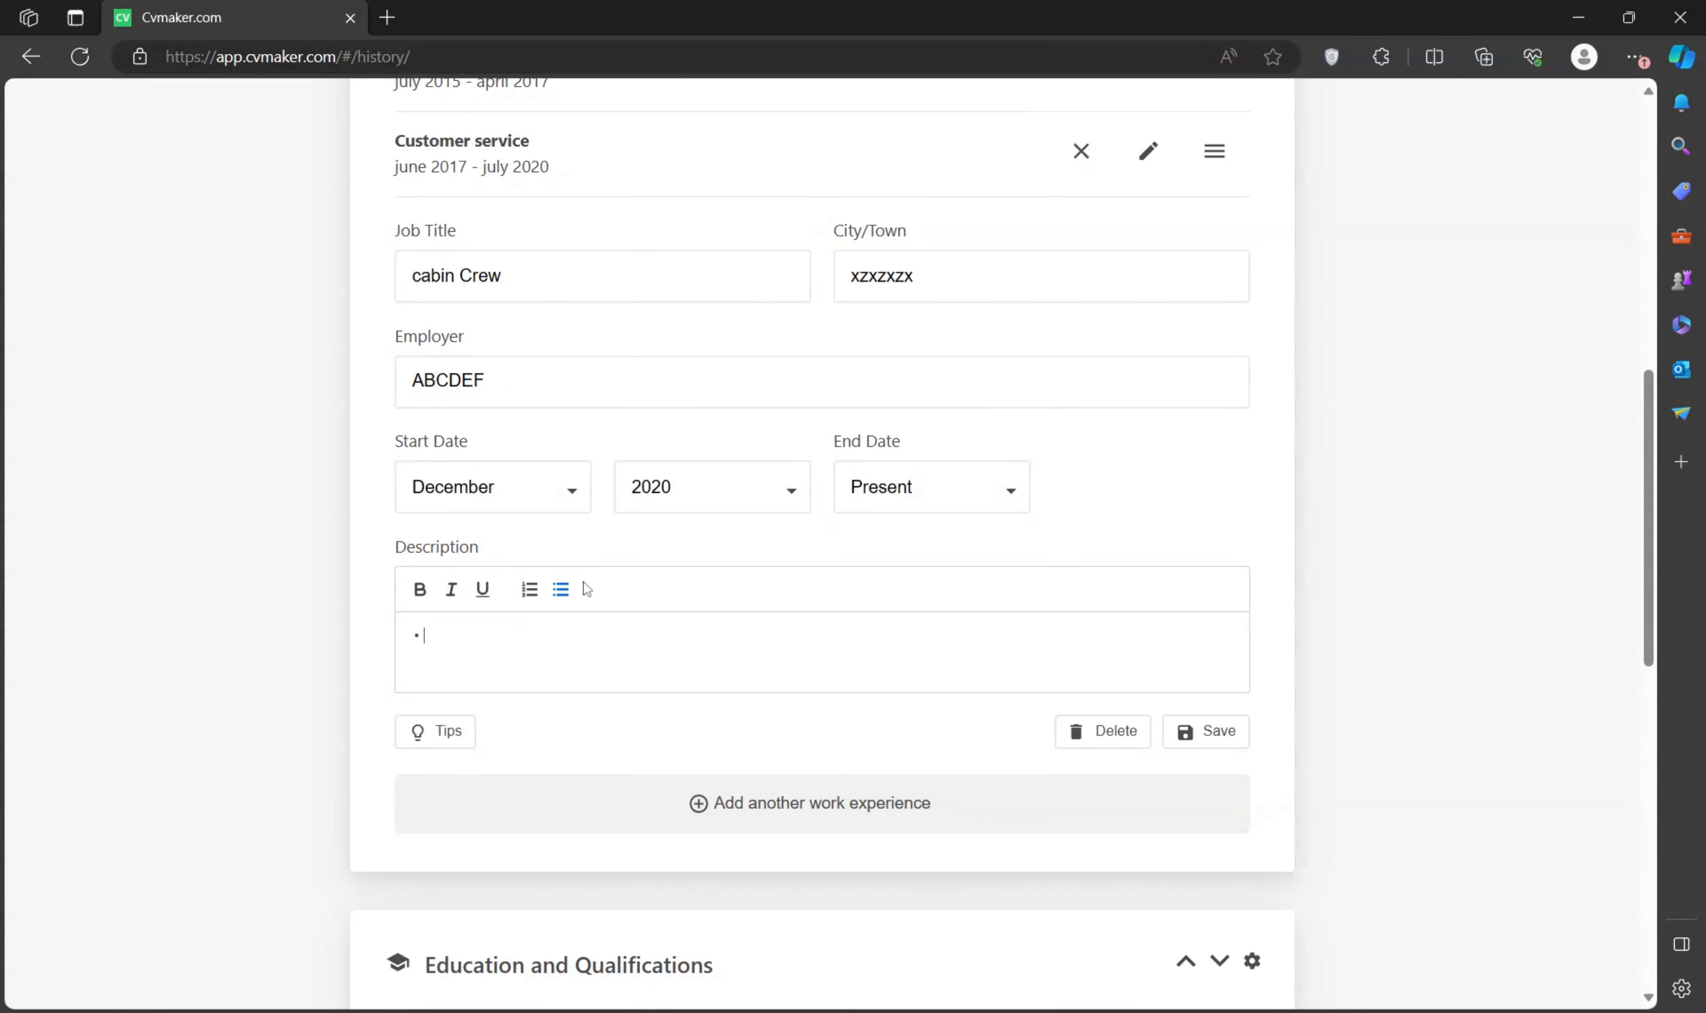
{"action": "type", "text": "bskbnmn;vkkxlfz"}
{"action": "key", "text": "Return"}
{"action": "type", "text": "sdndjsmd,l;asknafdlc"}
{"action": "key", "text": "Return"}
{"action": "type", "text": "snjfbnmsdbn"}
{"action": "key", "text": "Return"}
{"action": "type", "text": "sdnfjkmbfmnb"}
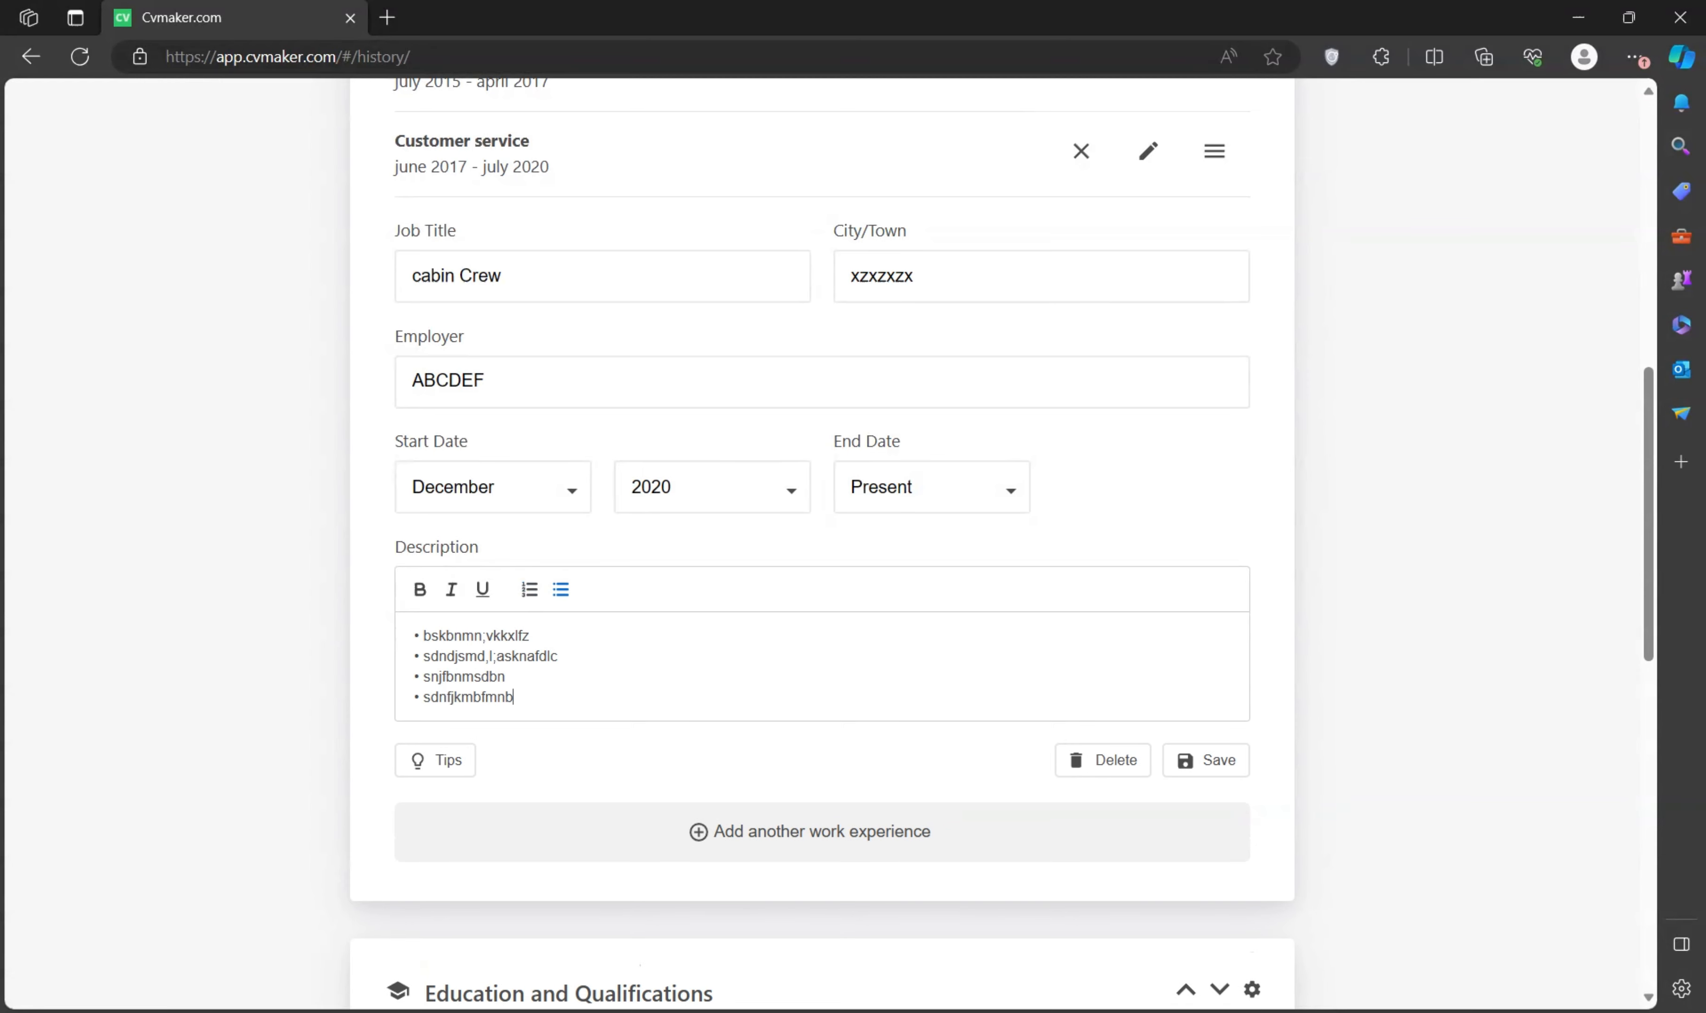
{"action": "type", "text": "fmndmzxbvcm"}
{"action": "key", "text": "Return"}
{"action": "type", "text": "dkcn"}
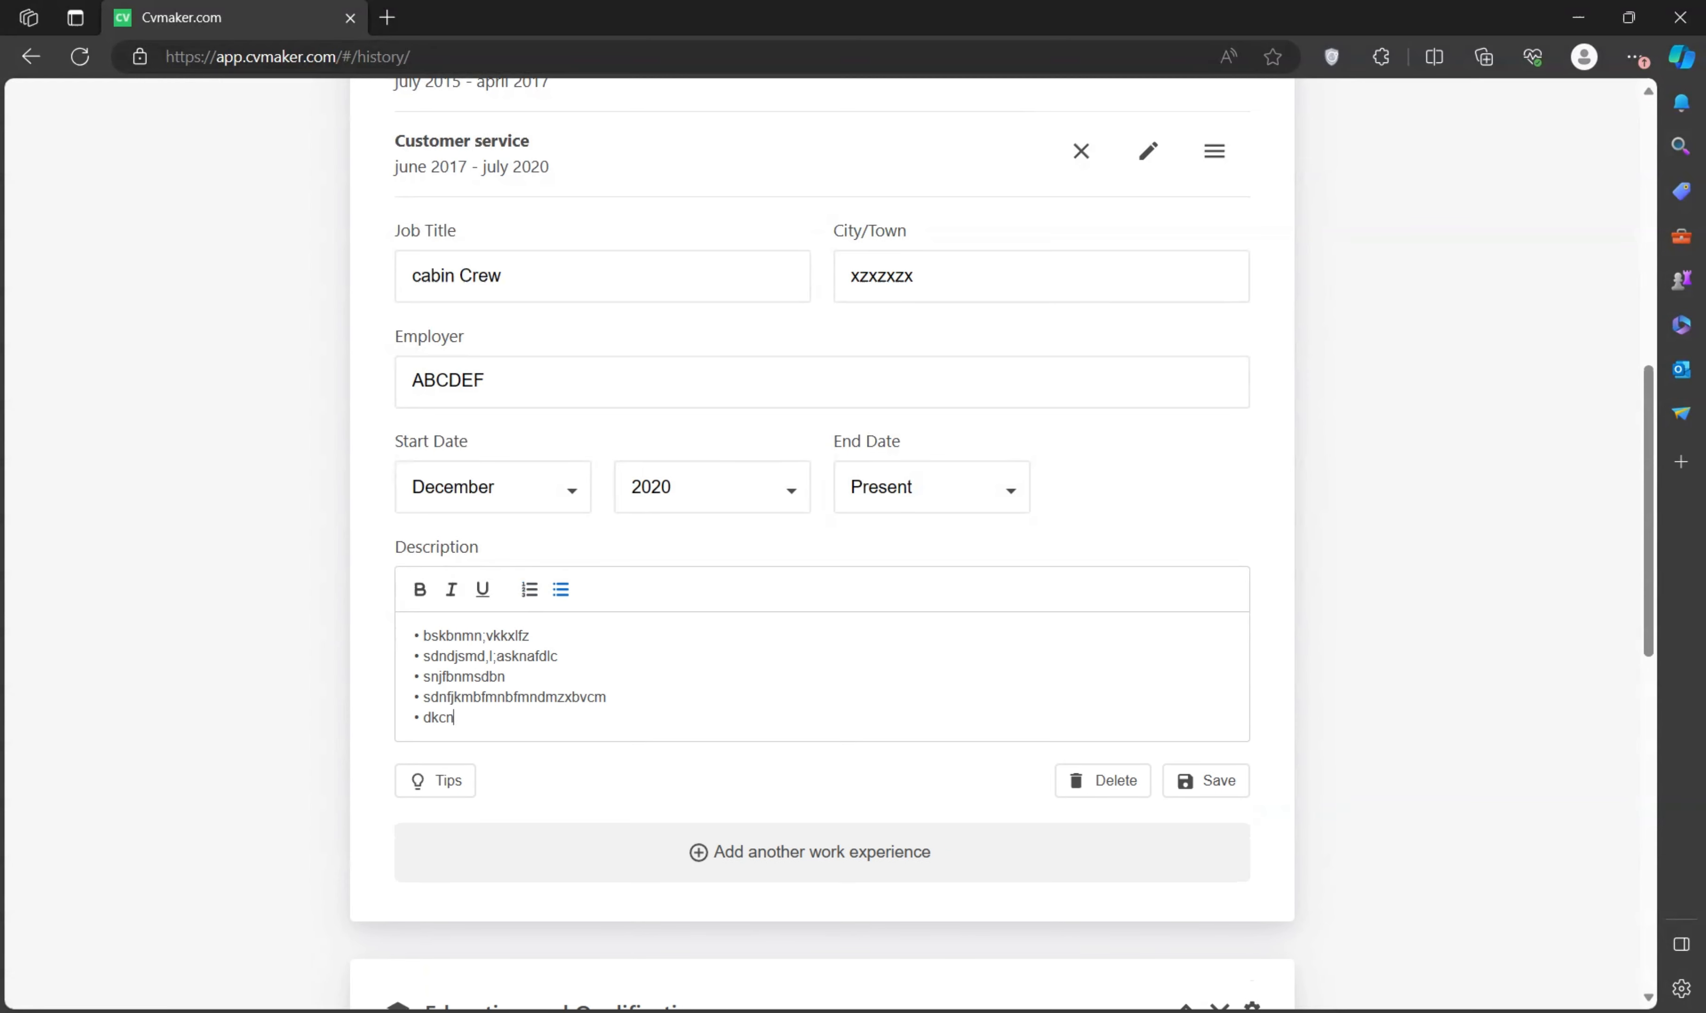
{"action": "type", "text": "cdncbjsbdfjf"}
{"action": "left_click", "coordinate": [1205, 780]}
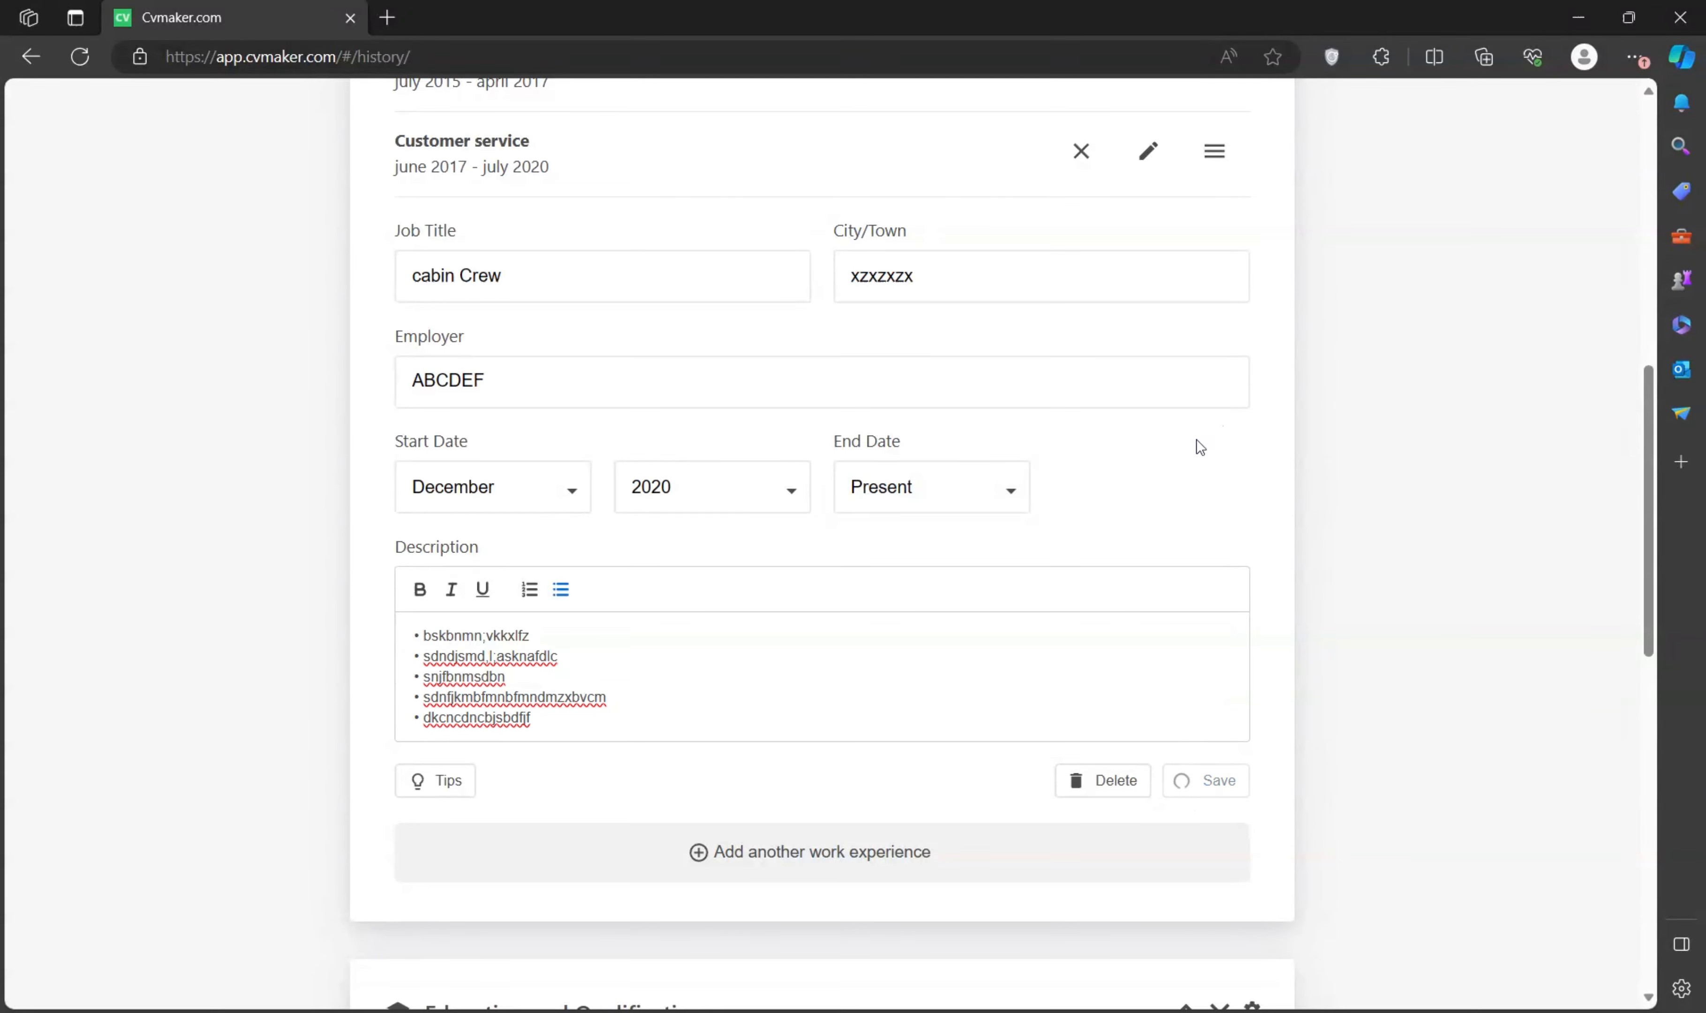
- Reorder the work experiences to list cabin Crew first, Customer service second and Sales manager last
{"action": "scroll", "coordinate": [1213, 415], "scroll_direction": "up", "scroll_amount": 4}
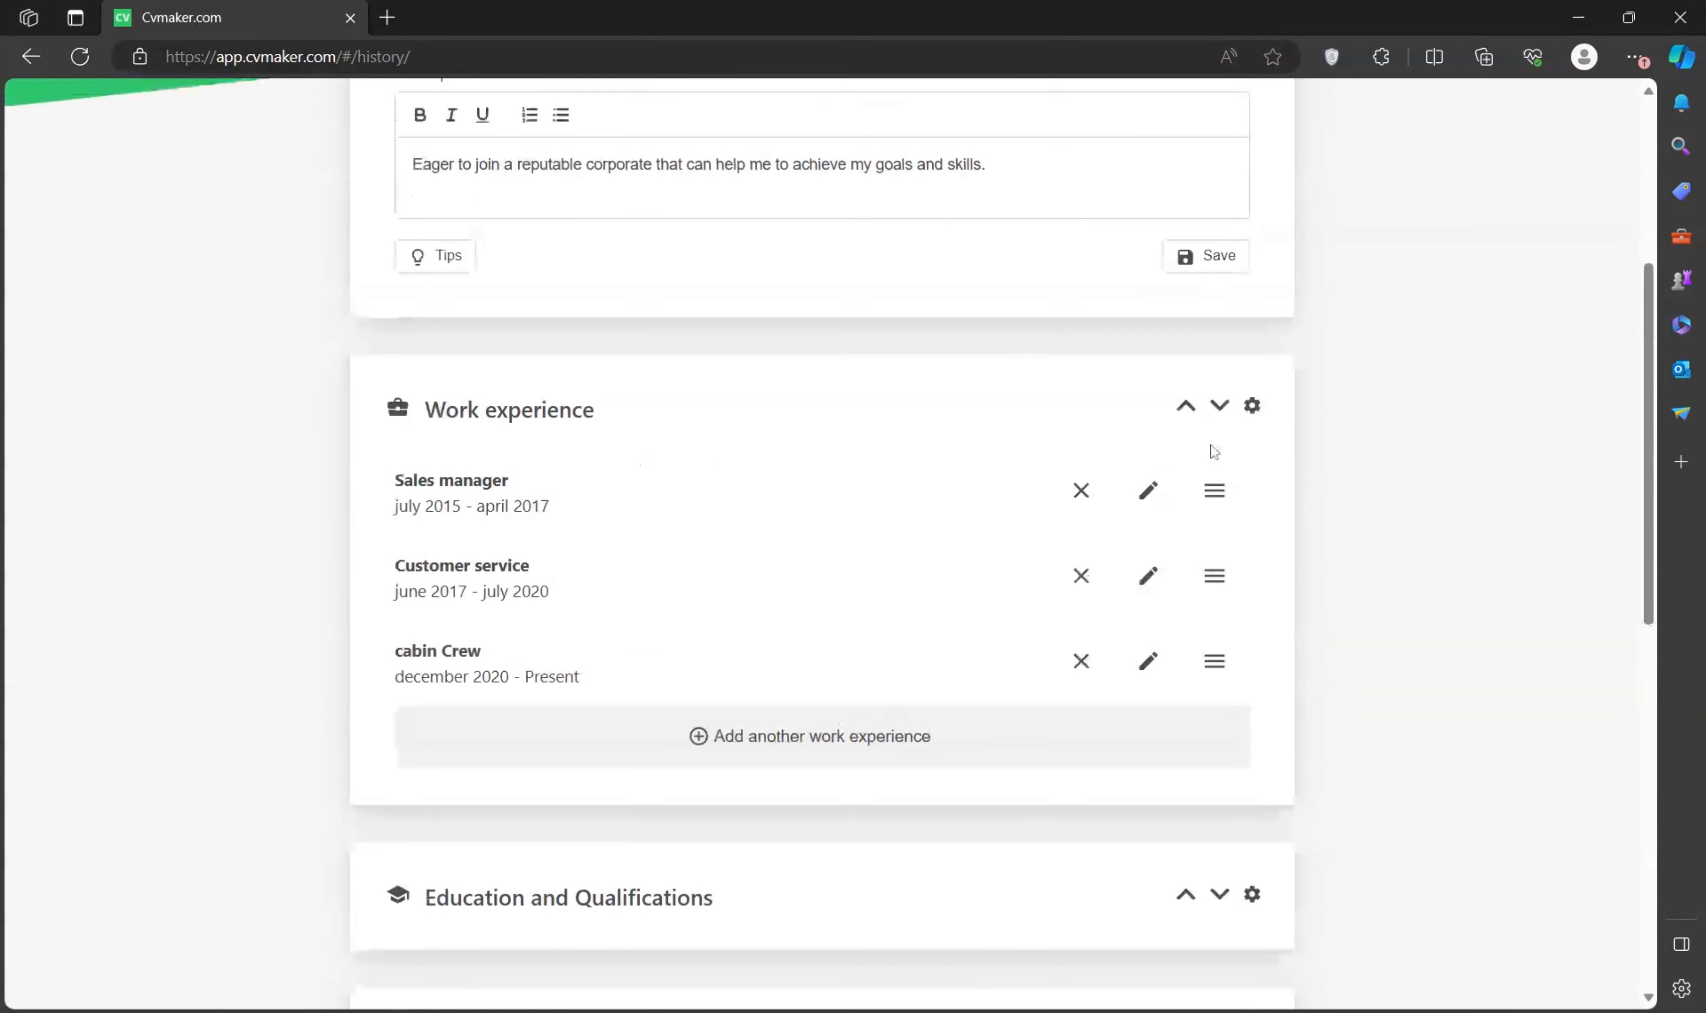
{"action": "scroll", "coordinate": [1213, 451], "scroll_direction": "up", "scroll_amount": 2}
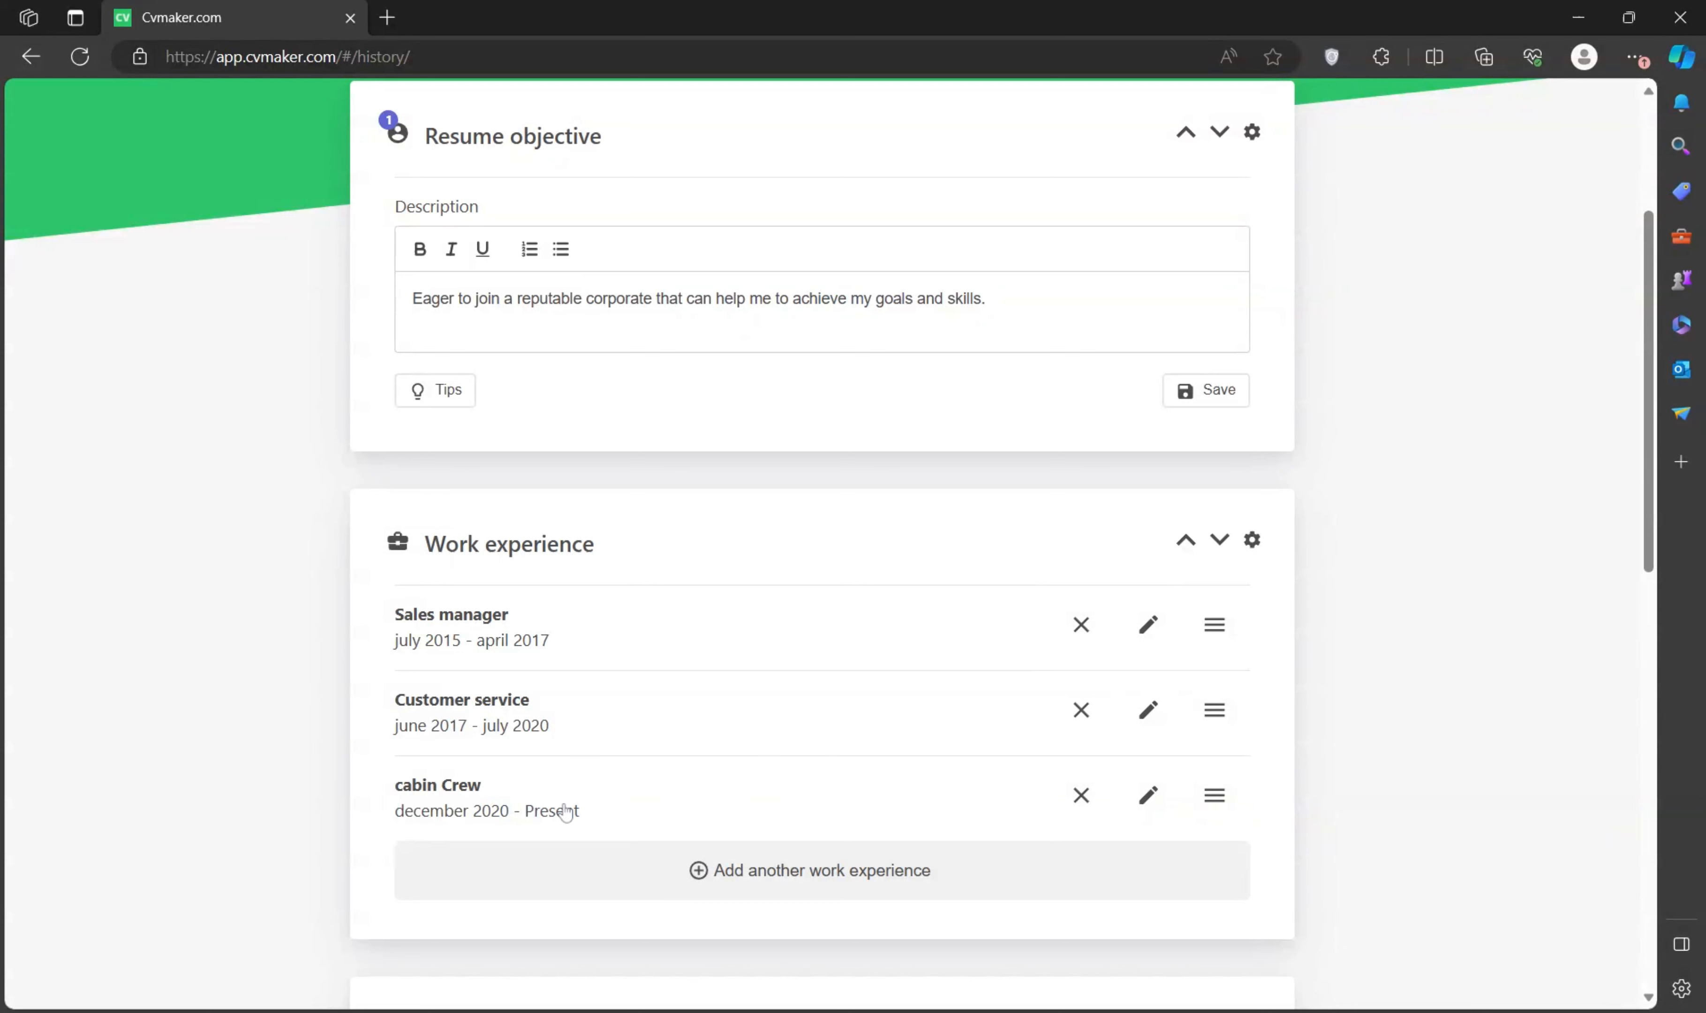
{"action": "left_click_drag", "start_coordinate": [565, 812], "coordinate": [656, 715]}
{"action": "left_click_drag", "start_coordinate": [1215, 795], "coordinate": [1135, 644]}
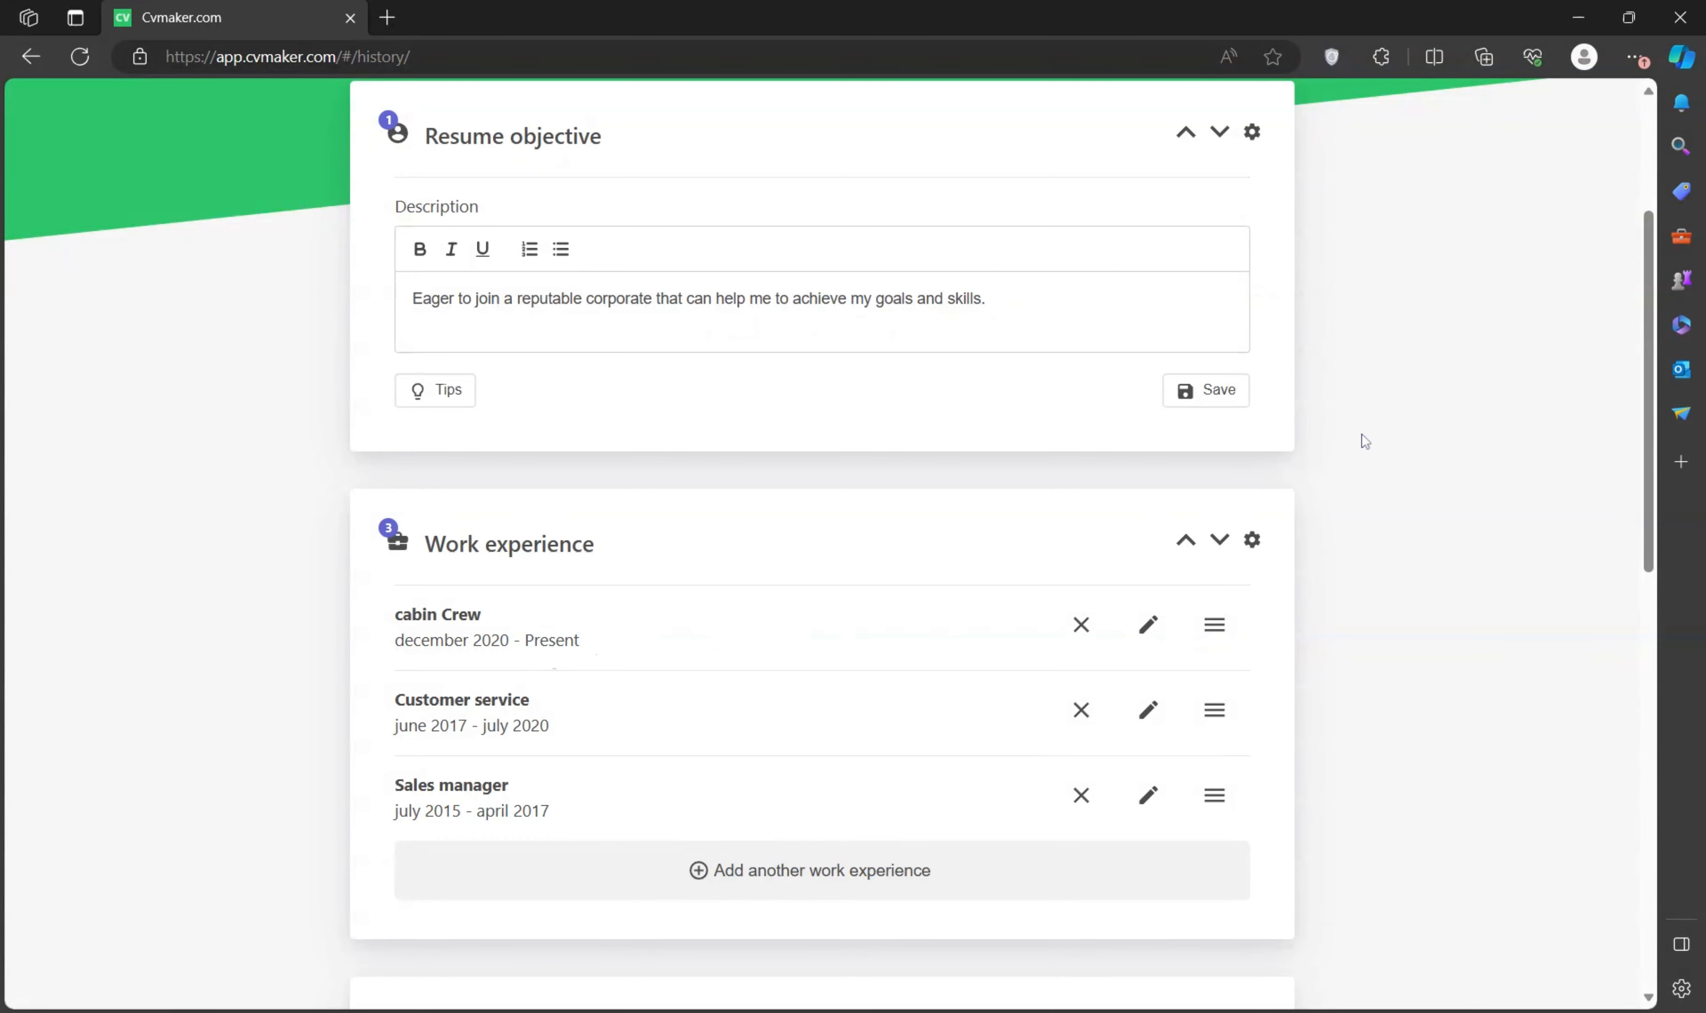
- Expand the Education and Qualifications section and enter the degree "Bachekor"
{"action": "scroll", "coordinate": [609, 483], "scroll_direction": "down", "scroll_amount": 7}
{"action": "left_click", "coordinate": [647, 478]}
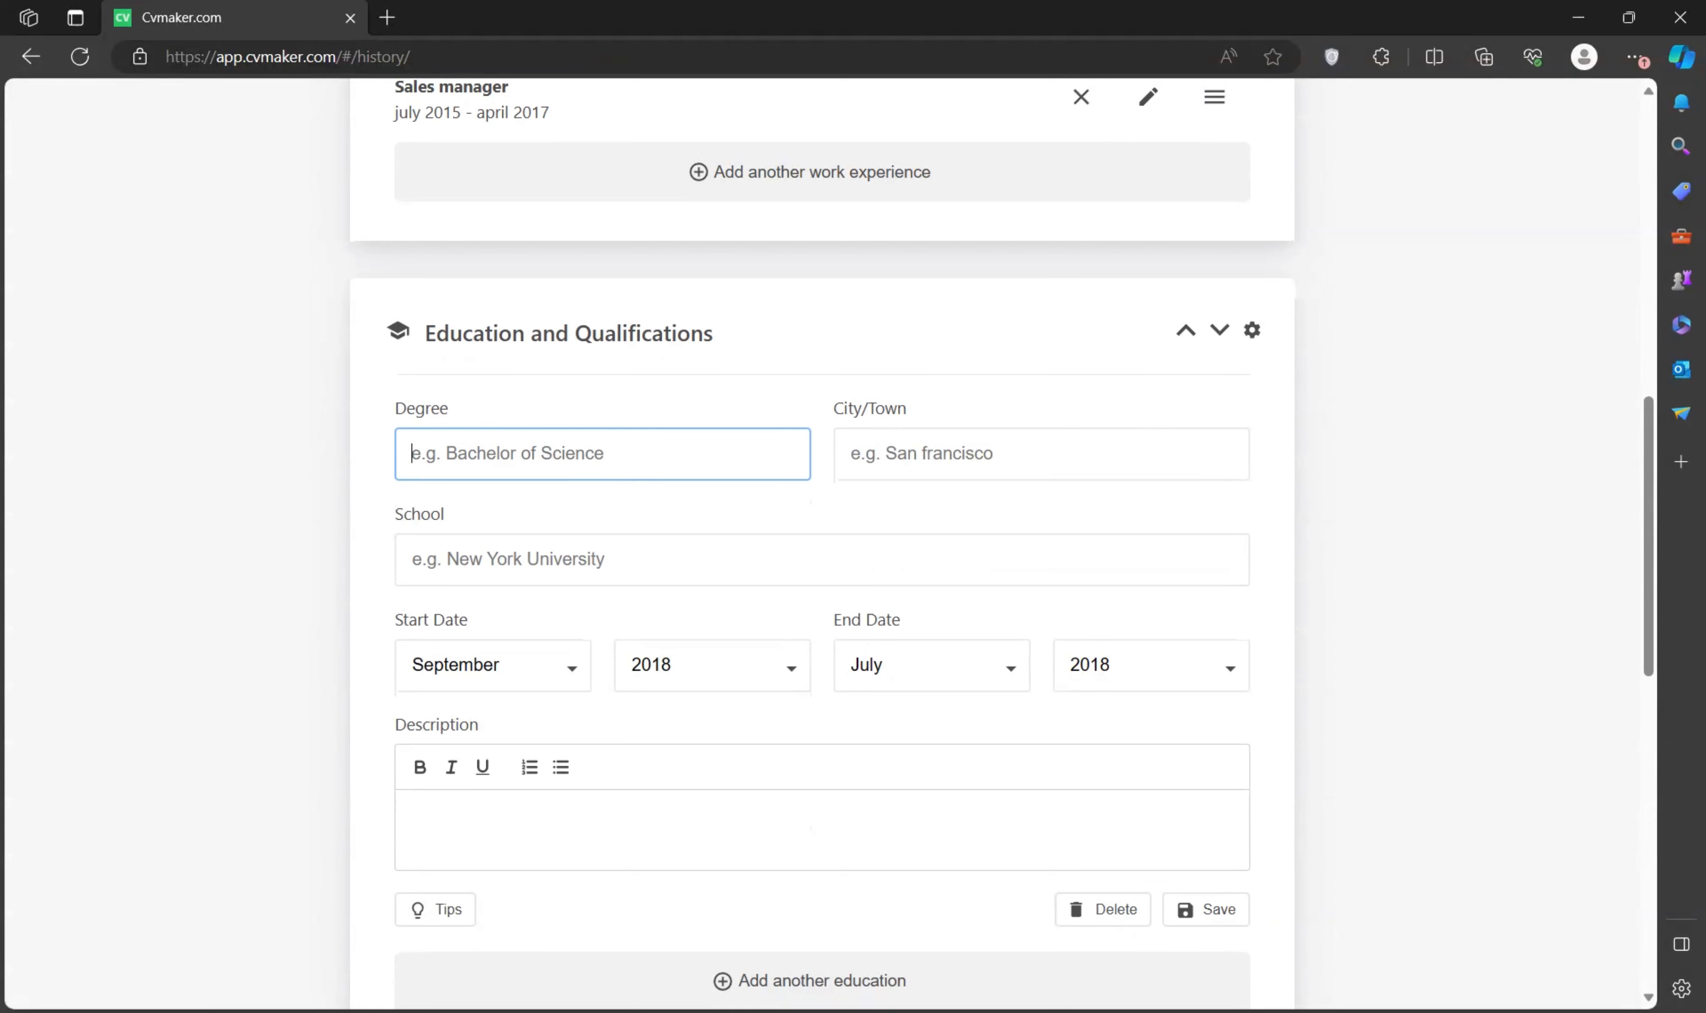
{"action": "type", "text": "Ba"}
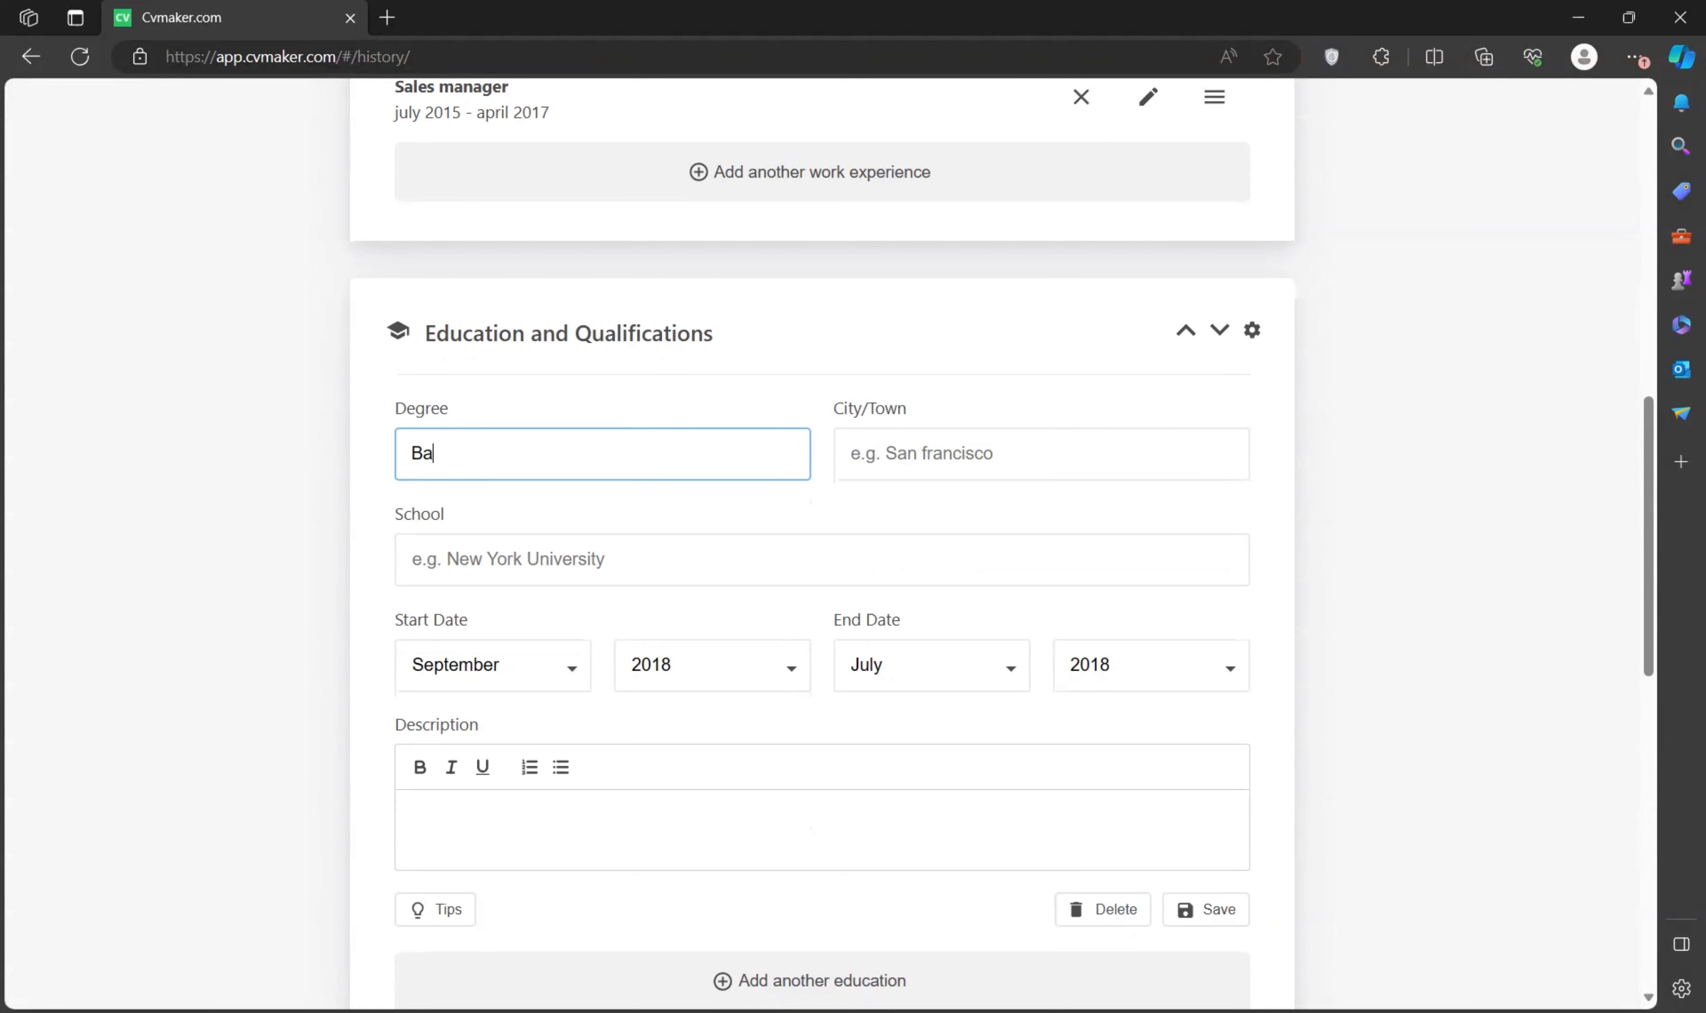
{"action": "type", "text": "chekor"}
{"action": "key", "text": "Tab"}
{"action": "type", "text": "asmncskman"}
{"action": "key", "text": "BackSpace"}
{"action": "key", "text": "BackSpace"}
{"action": "key", "text": "BackSpace"}
{"action": "key", "text": "BackSpace"}
{"action": "key", "text": "BackSpace"}
{"action": "key", "text": "BackSpace"}
{"action": "key", "text": "BackSpace"}
{"action": "key", "text": "BackSpace"}
{"action": "key", "text": "BackSpace"}
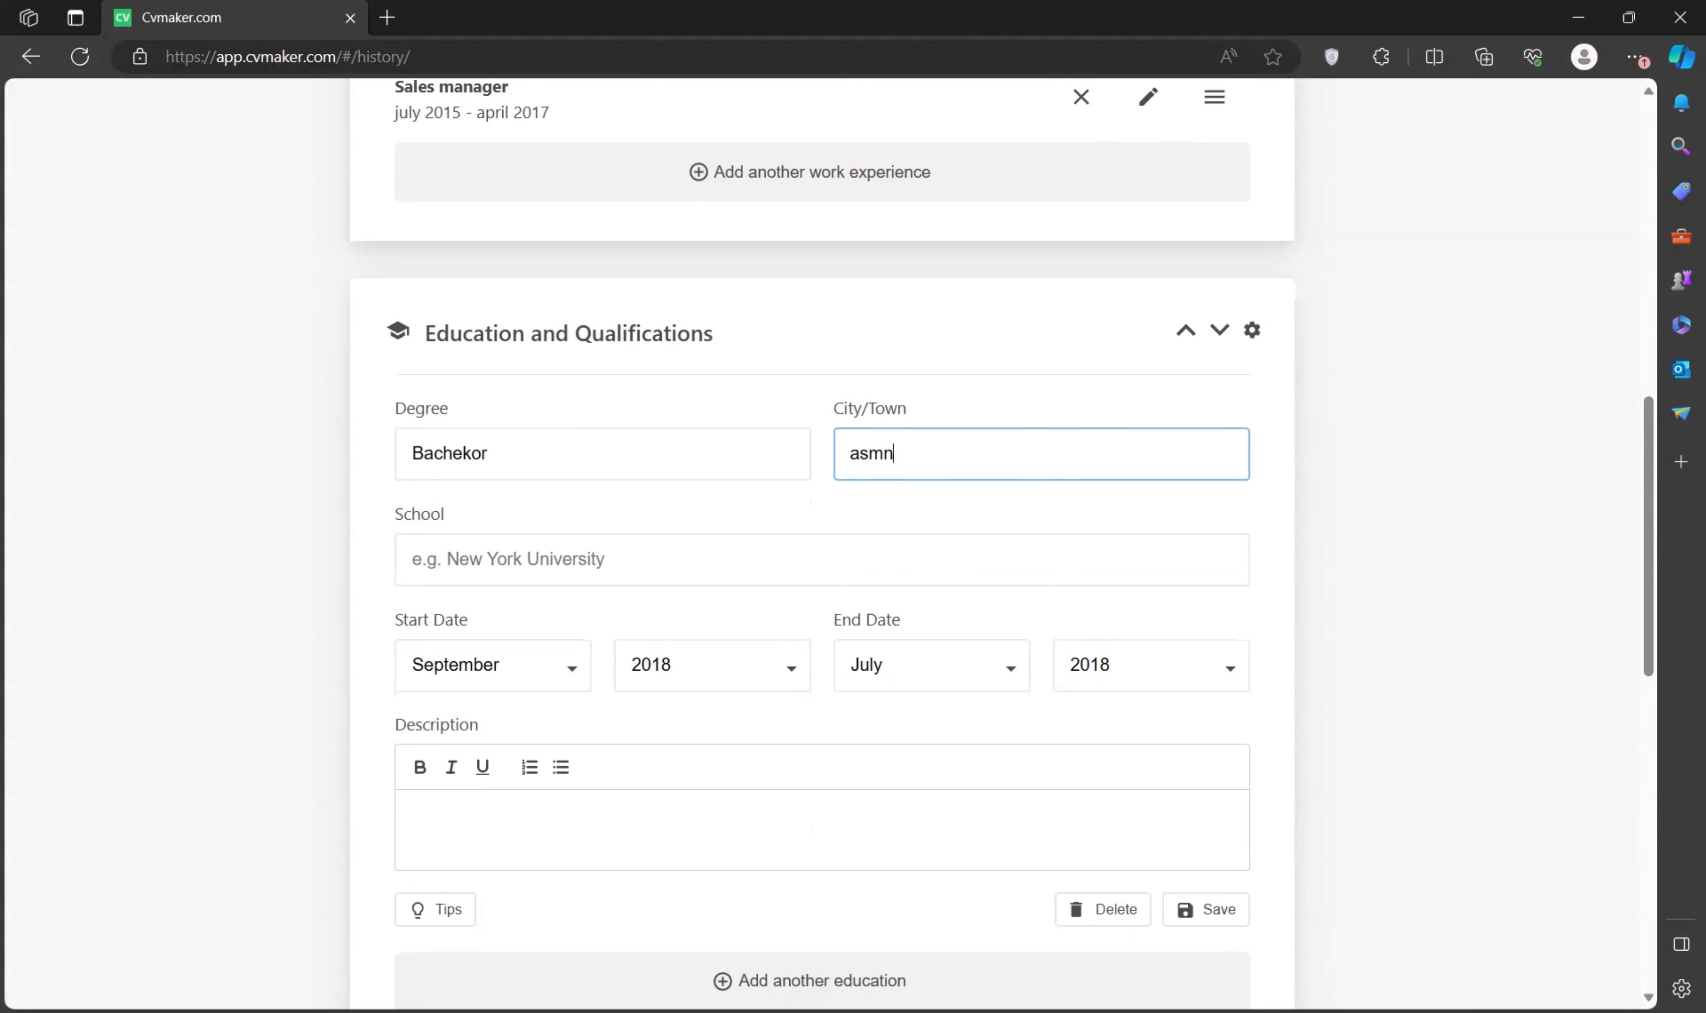
- Enter "xzxz" as the city and "University" as the school for the Bachekor degree
{"action": "type", "text": "xzxz"}
{"action": "left_click", "coordinate": [413, 559]}
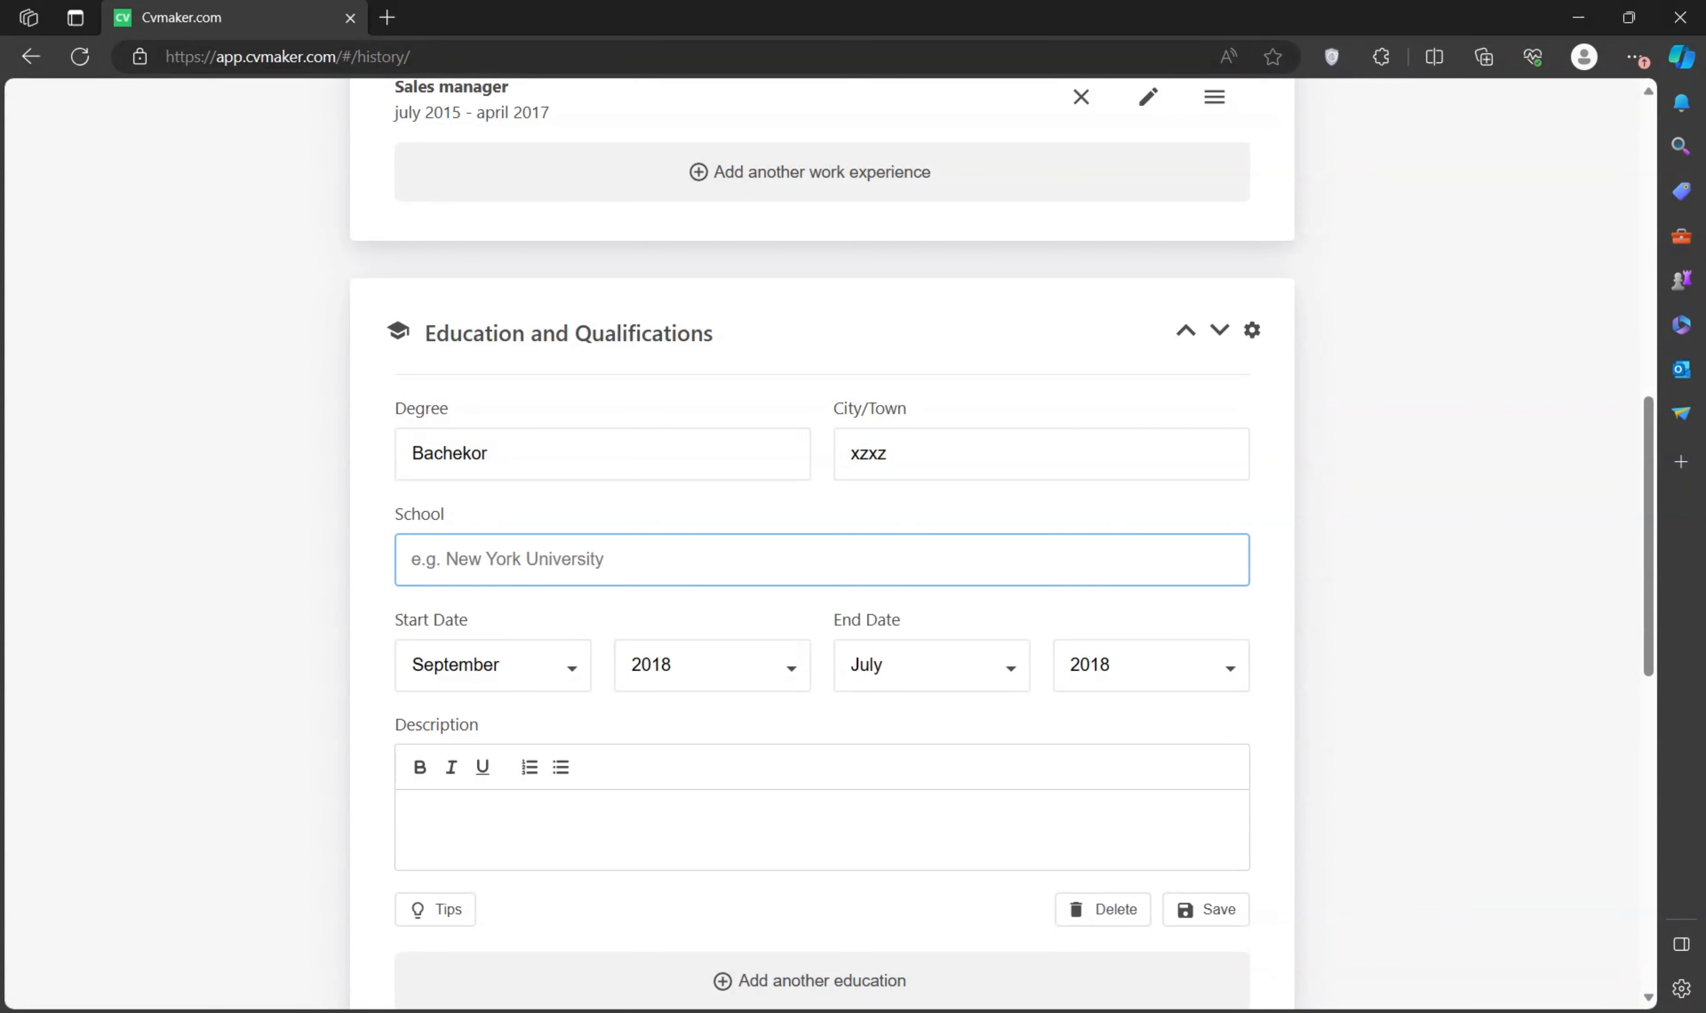
{"action": "type", "text": "Universi"}
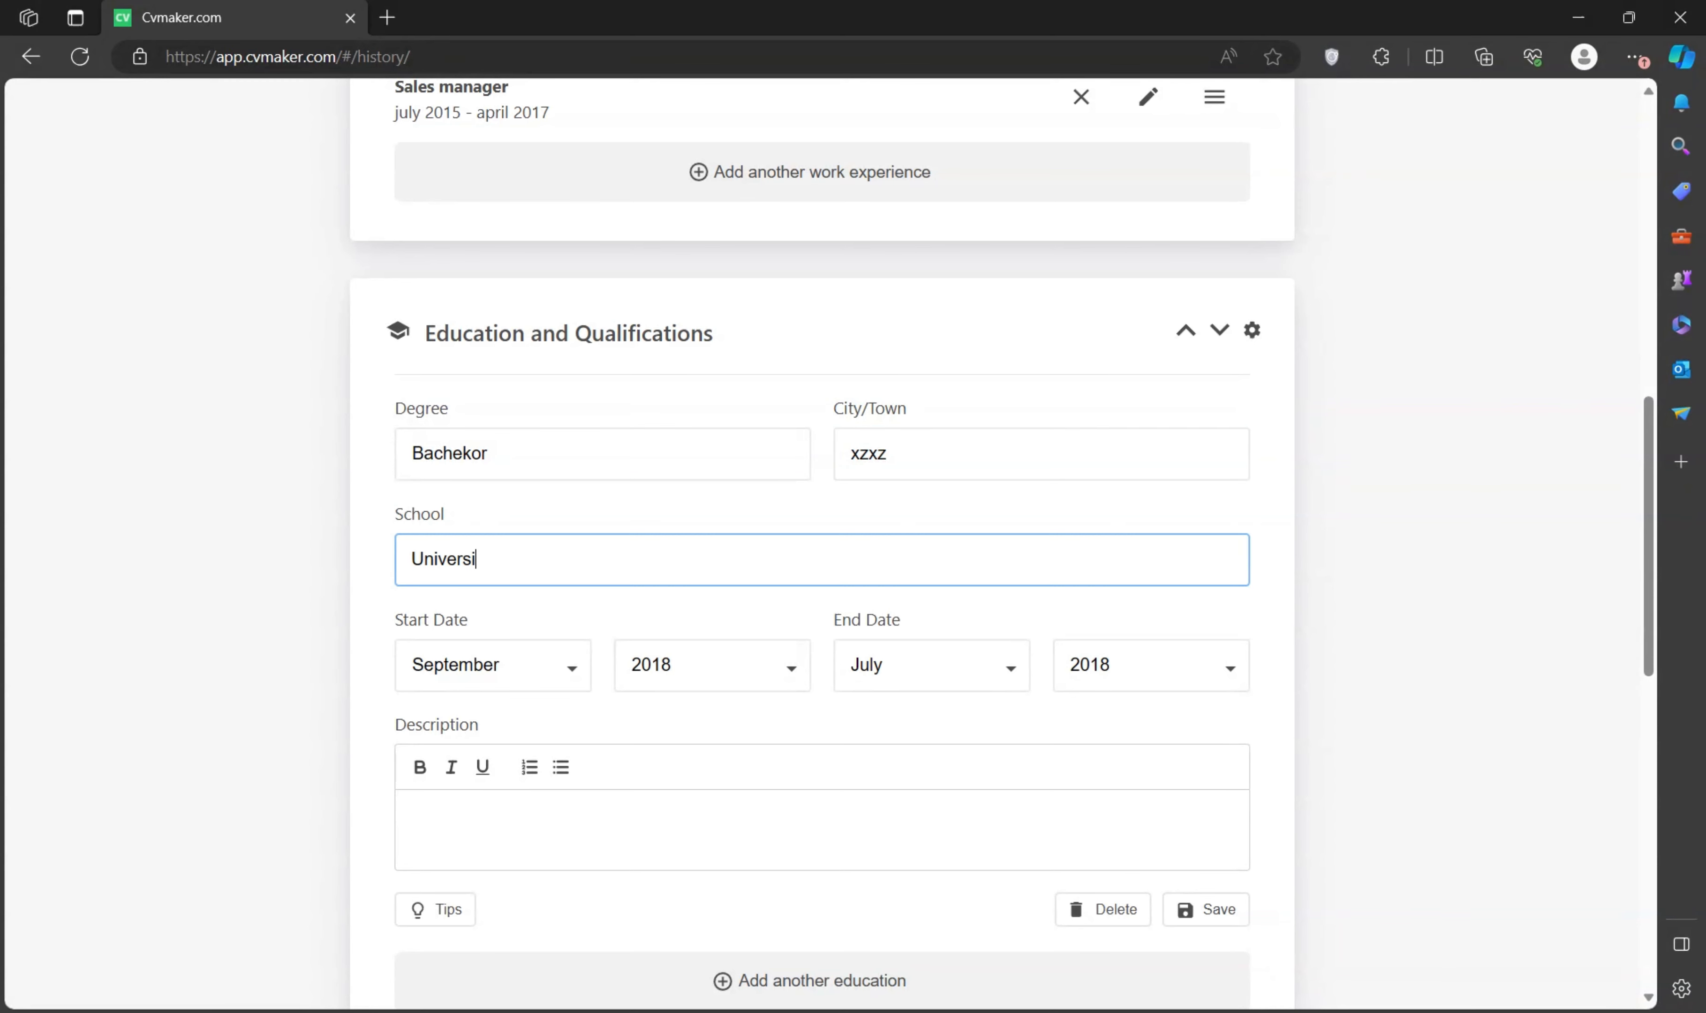
{"action": "type", "text": "ty"}
- Set the Bachekor degree's start date to September 2013 and its end date to June 2017
{"action": "left_click", "coordinate": [560, 667]}
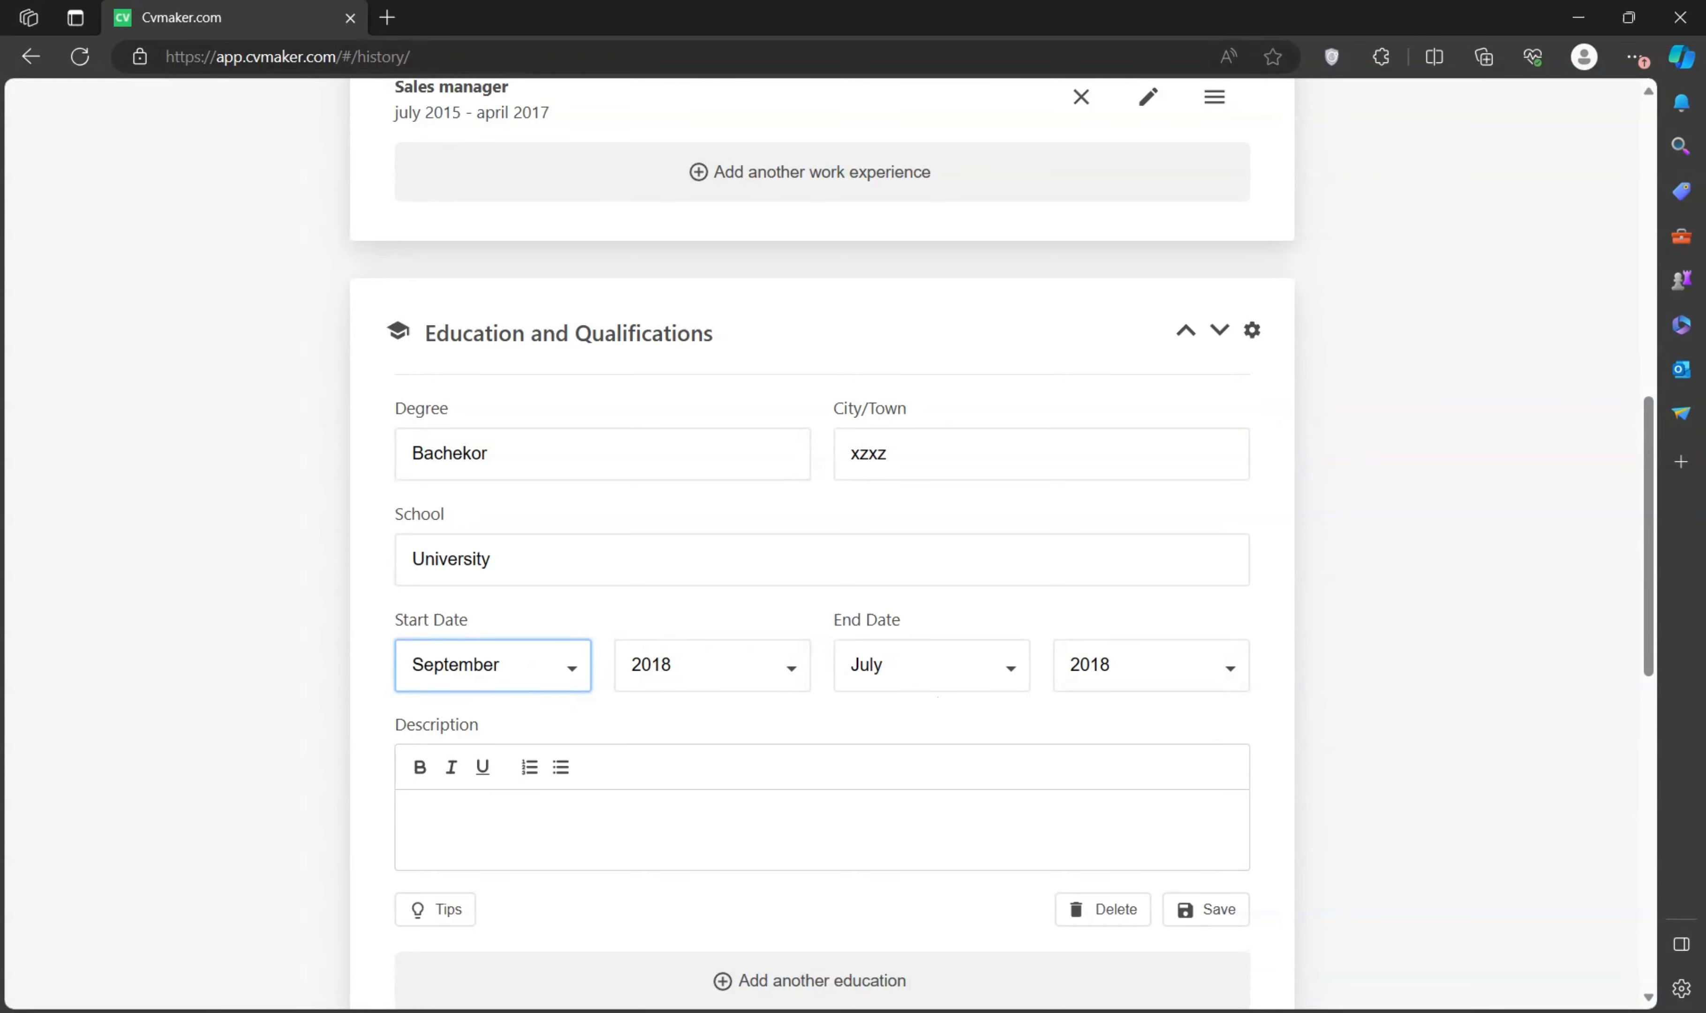
{"action": "left_click", "coordinate": [757, 680]}
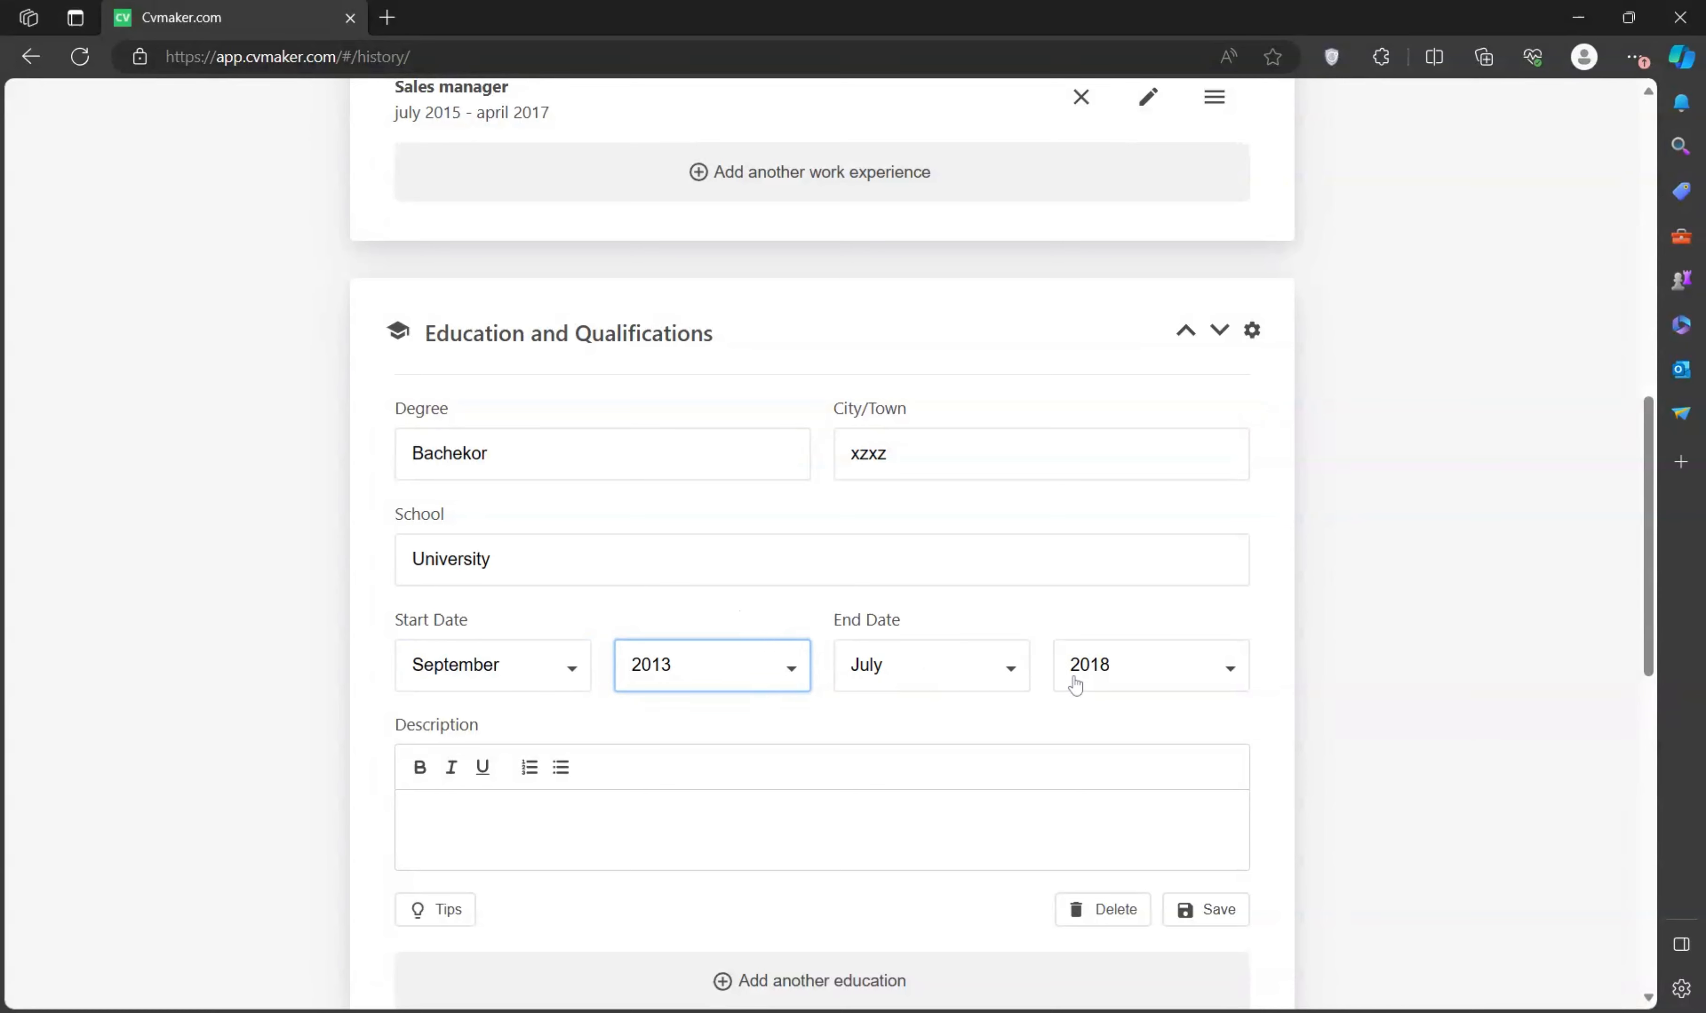
{"action": "left_click", "coordinate": [997, 666]}
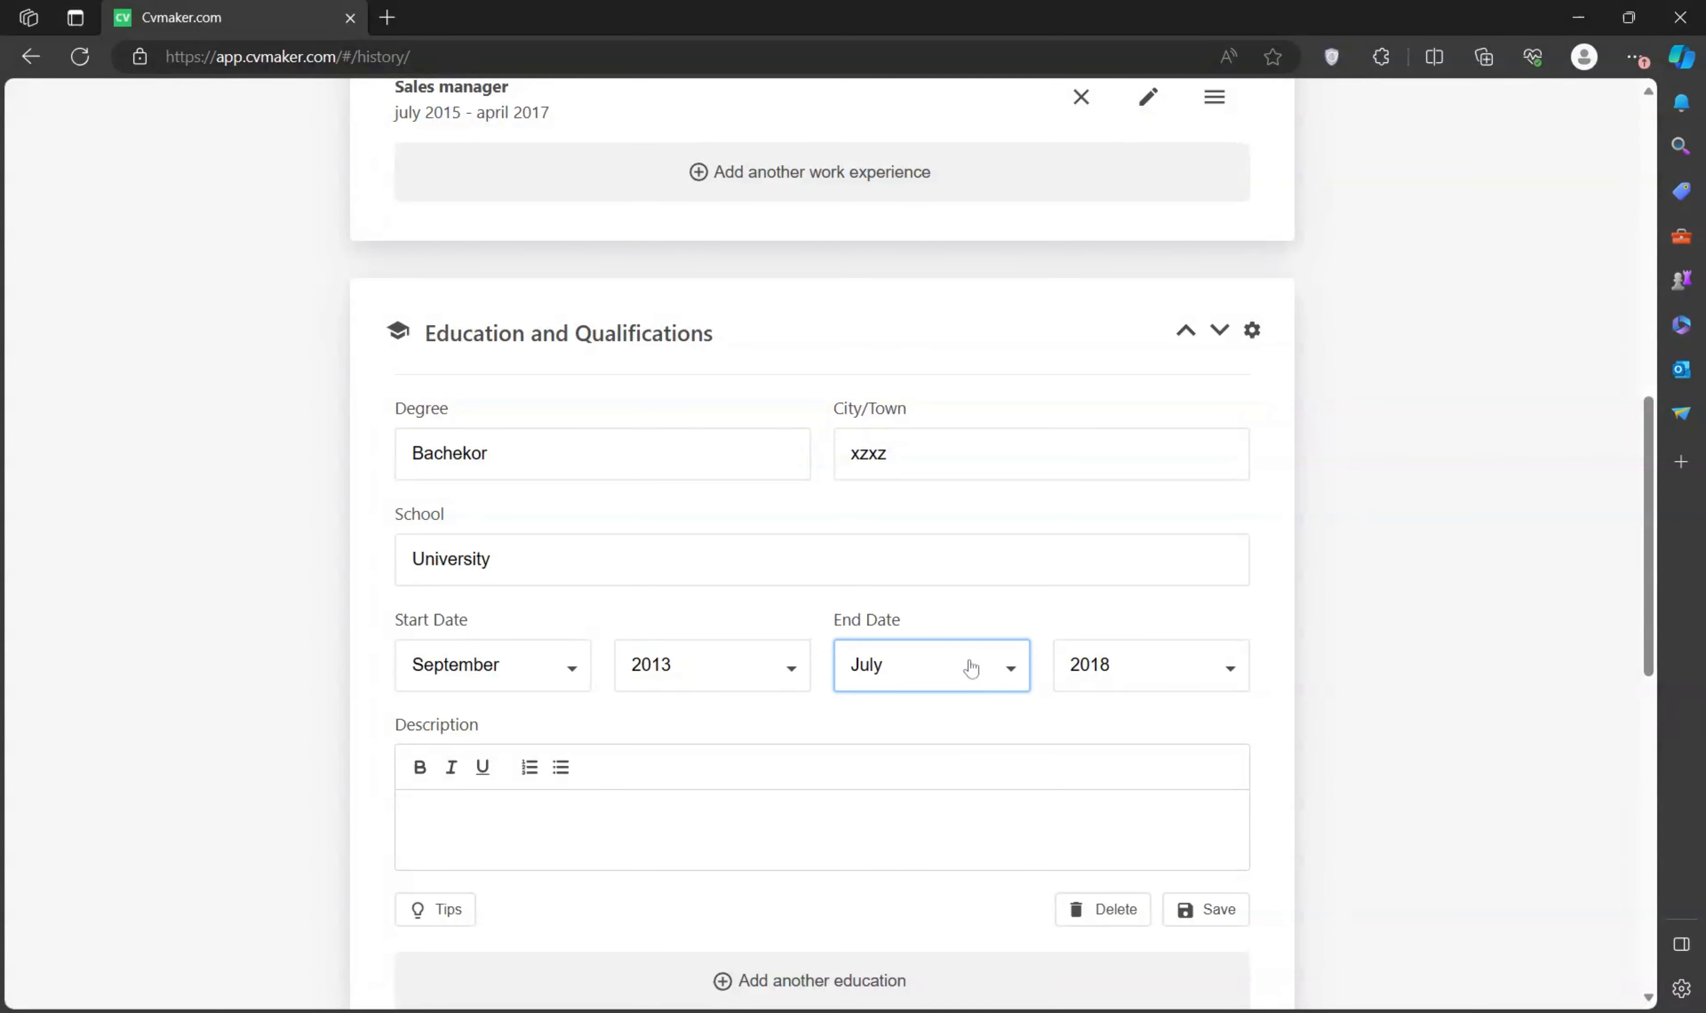
{"action": "left_click", "coordinate": [967, 499]}
{"action": "left_click", "coordinate": [1113, 662]}
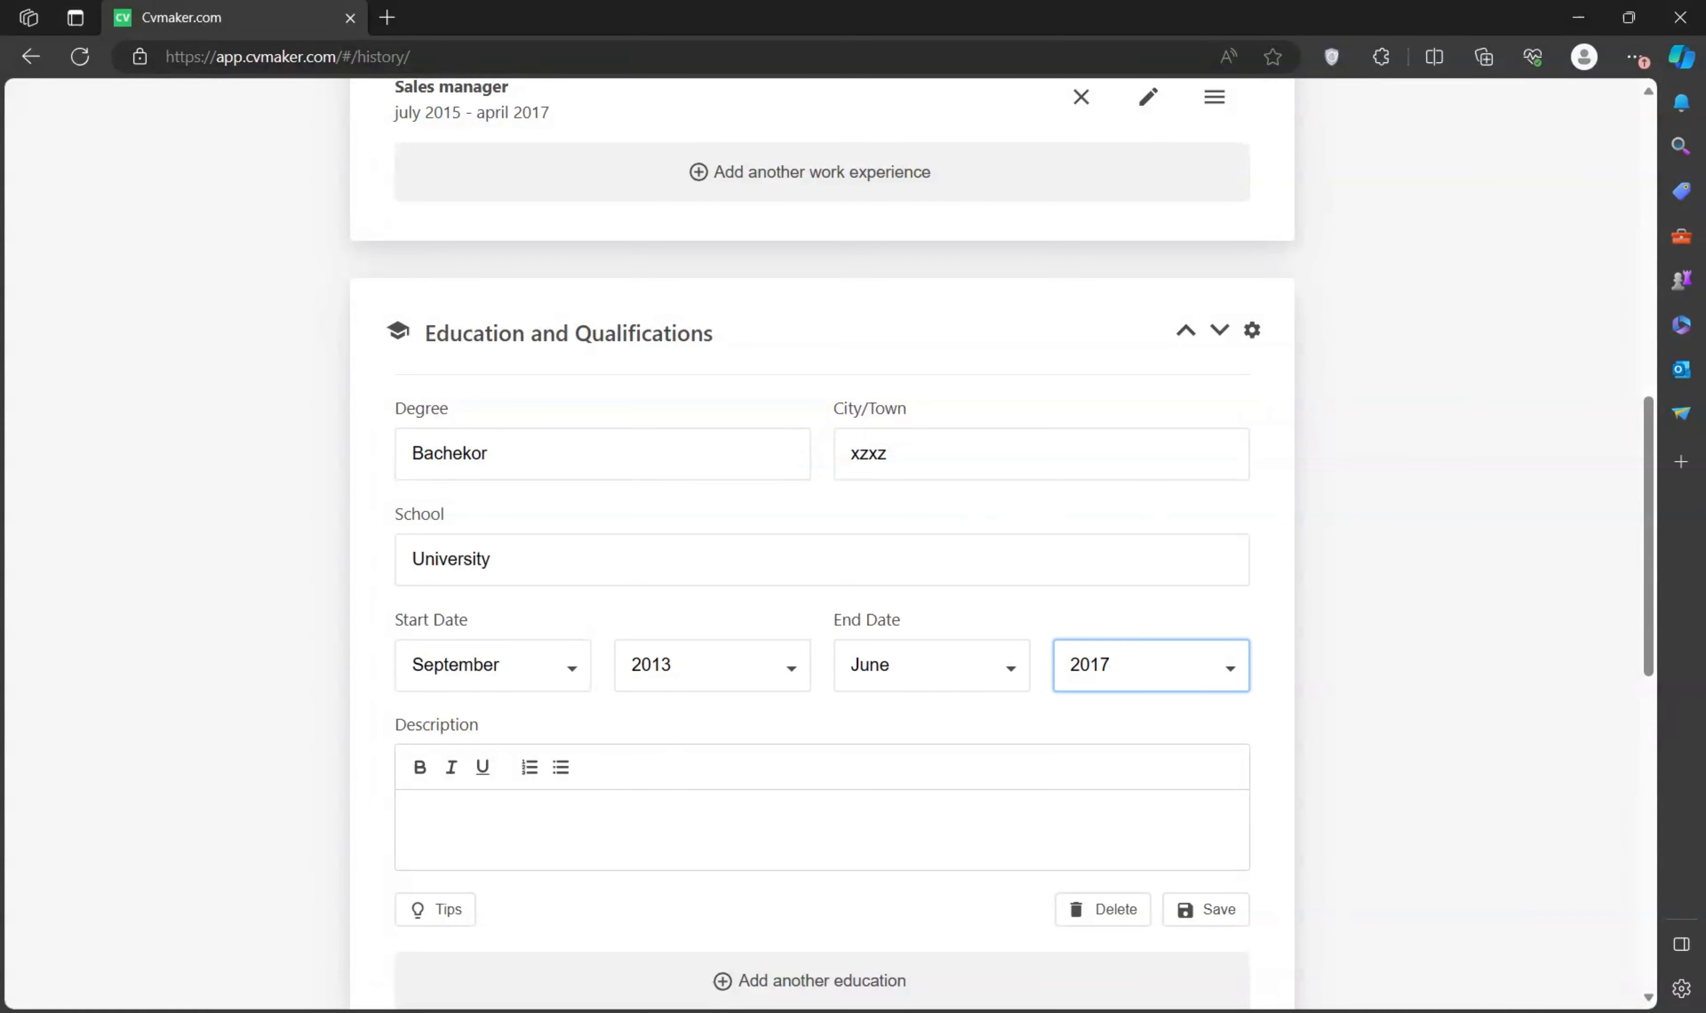
- Describe the degree with the bullets "mnms,df,ldkwbnfvk,", "mmndcsds.,a c,d fmv bzn.bvm," and ",sdmnvm,s.mv", and save the education entry
{"action": "left_click", "coordinate": [414, 818]}
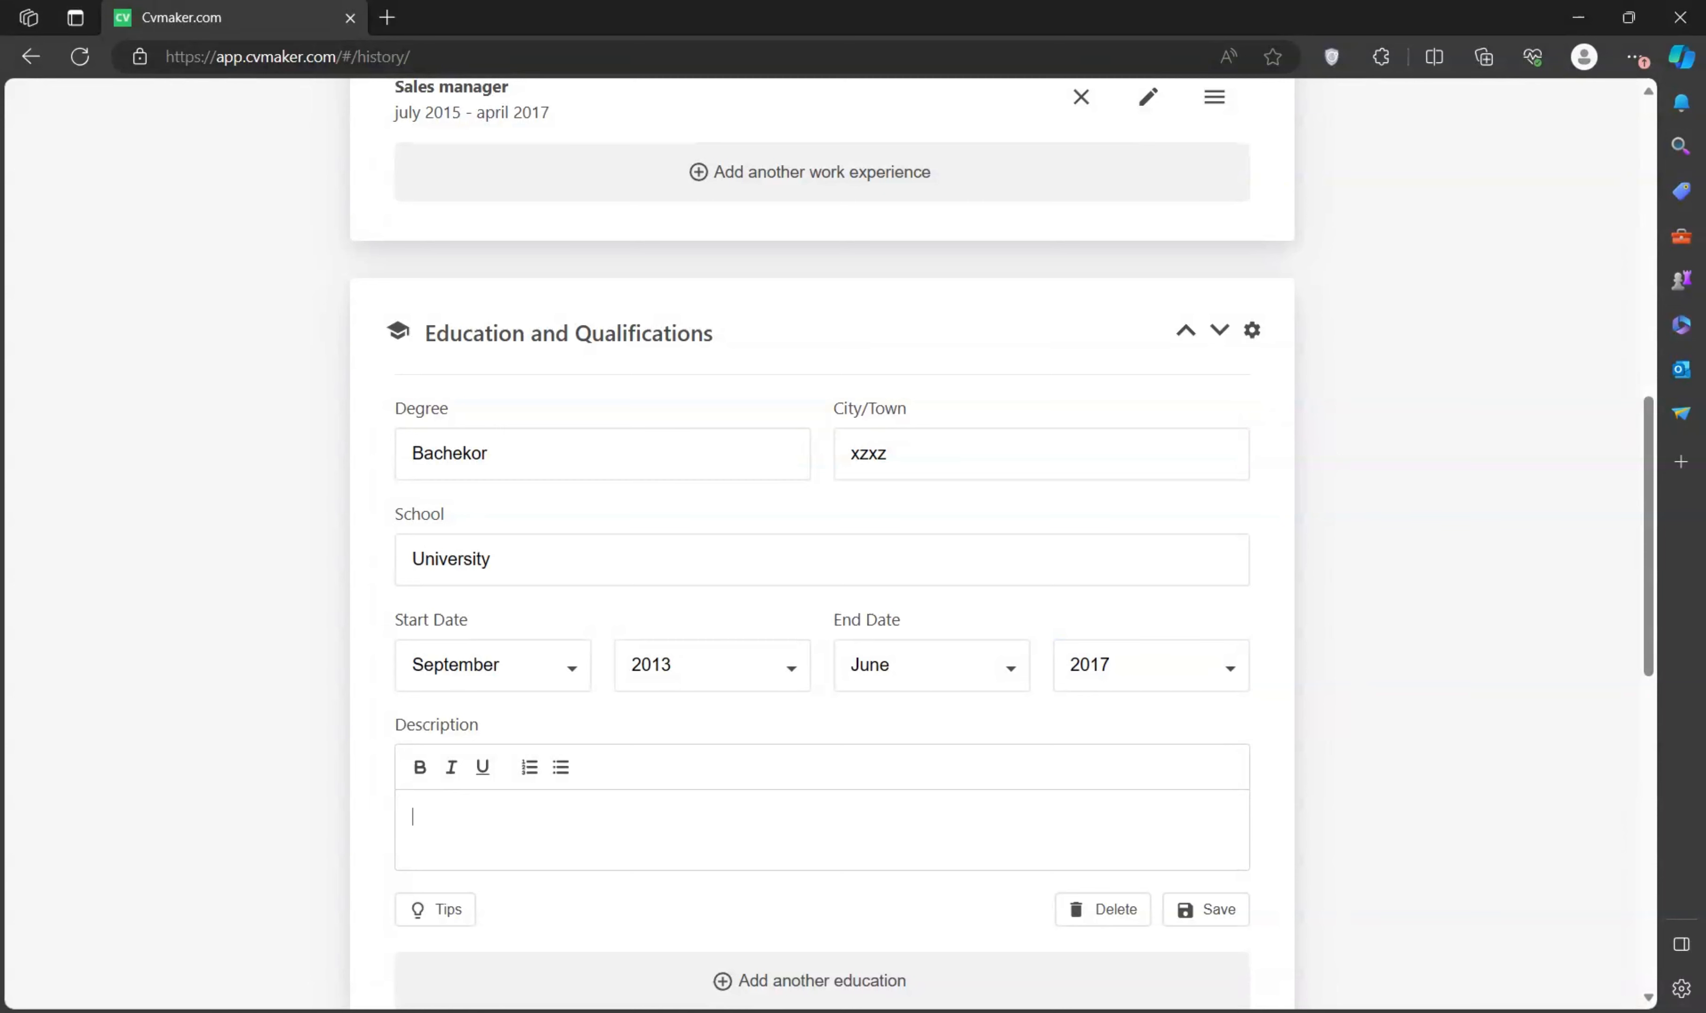
{"action": "type", "text": "m"}
{"action": "left_click", "coordinate": [561, 768]}
{"action": "type", "text": "nms,df,ldkwbnfvk,"}
{"action": "key", "text": "Return"}
{"action": "type", "text": "mmndcsds.,a c,d fmv bzn.b"}
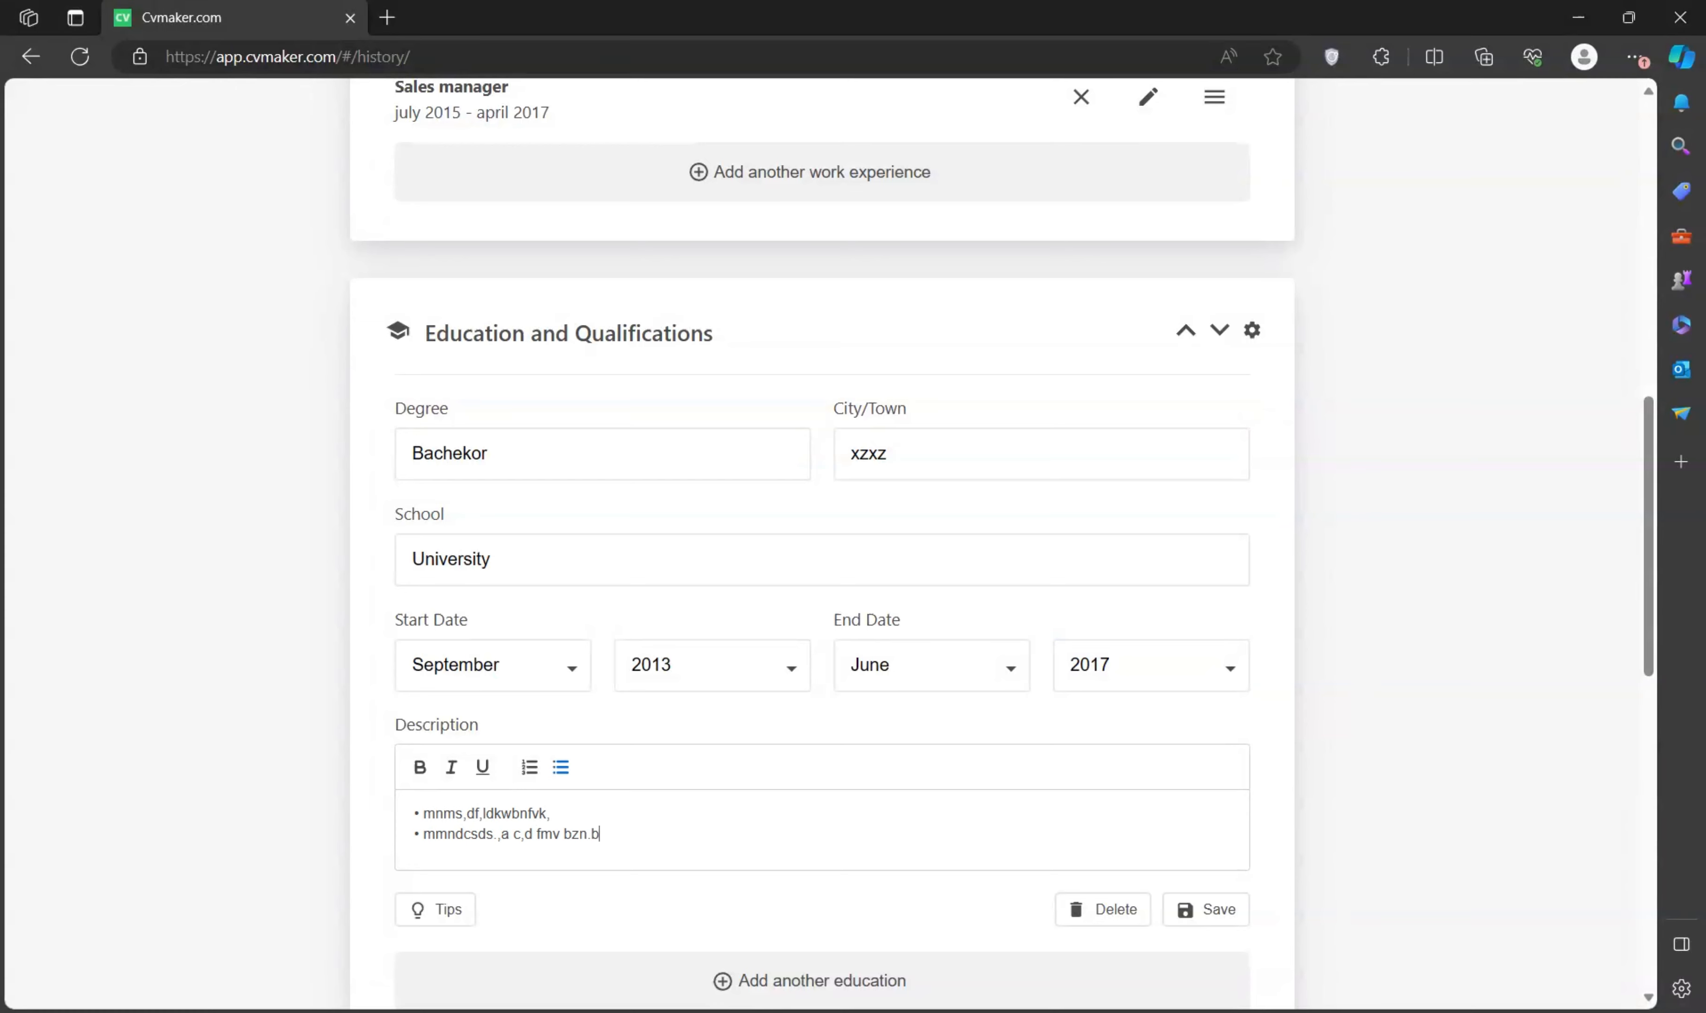
{"action": "type", "text": "vm,"}
{"action": "key", "text": "Return"}
{"action": "type", "text": ",sdmnvm,s.mv"}
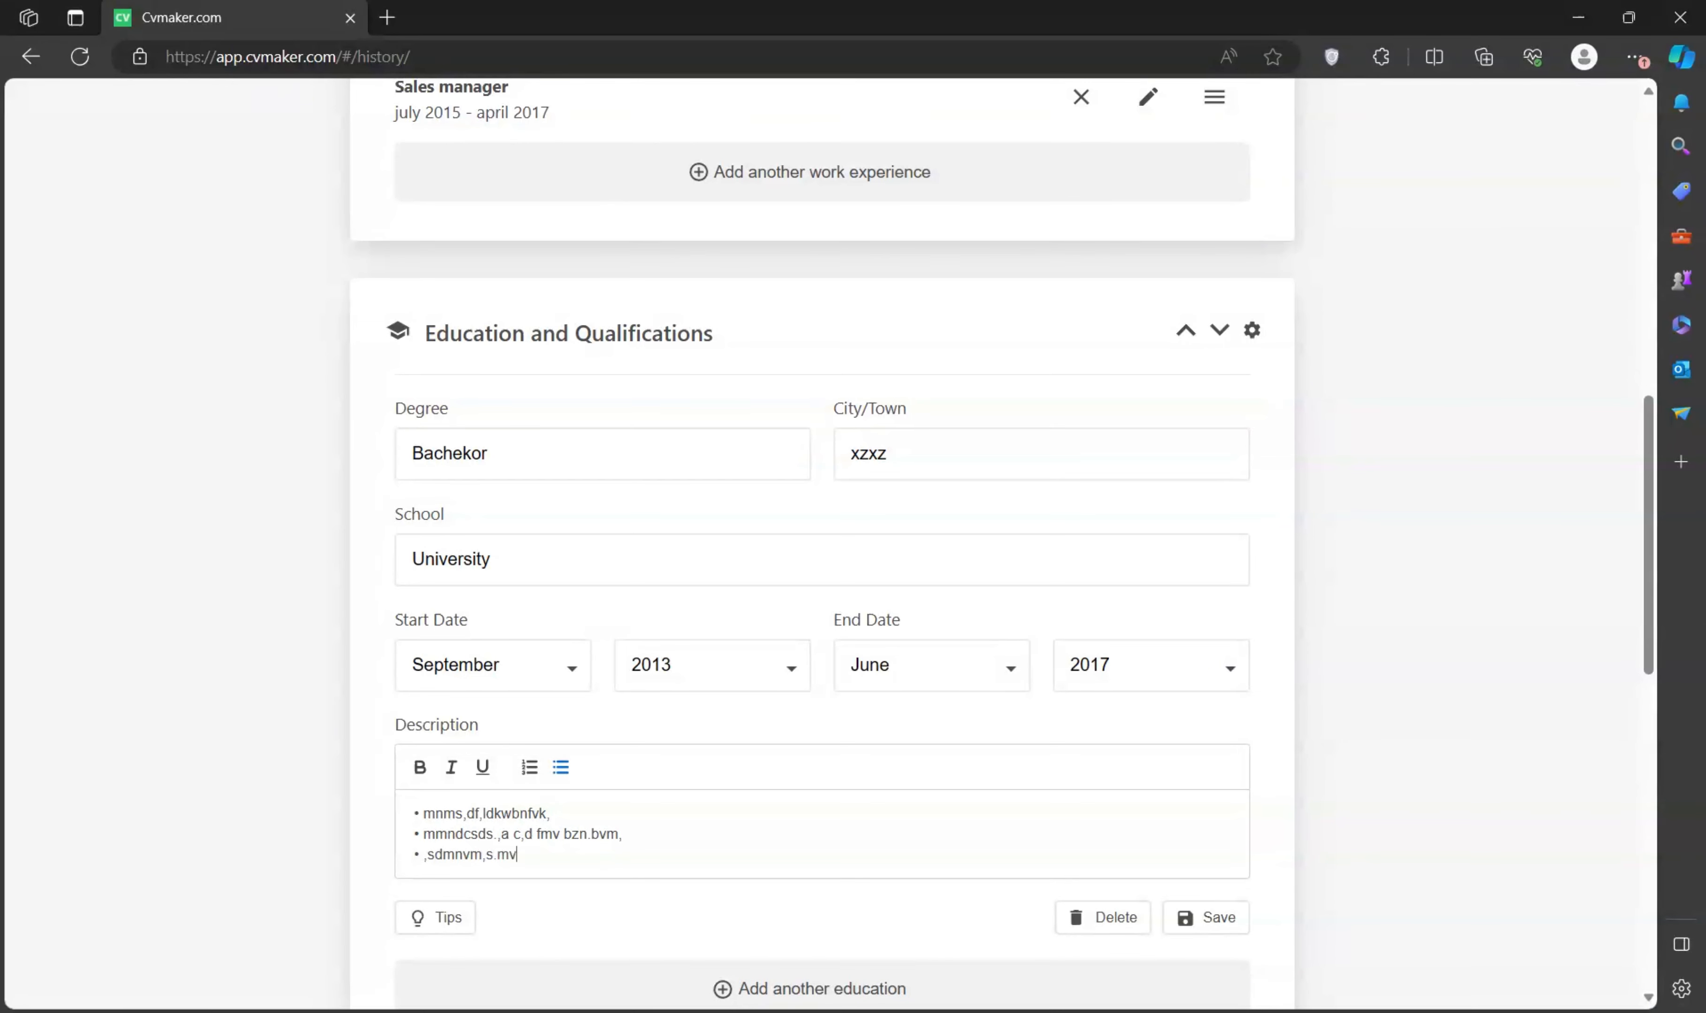
{"action": "left_click", "coordinate": [1225, 919]}
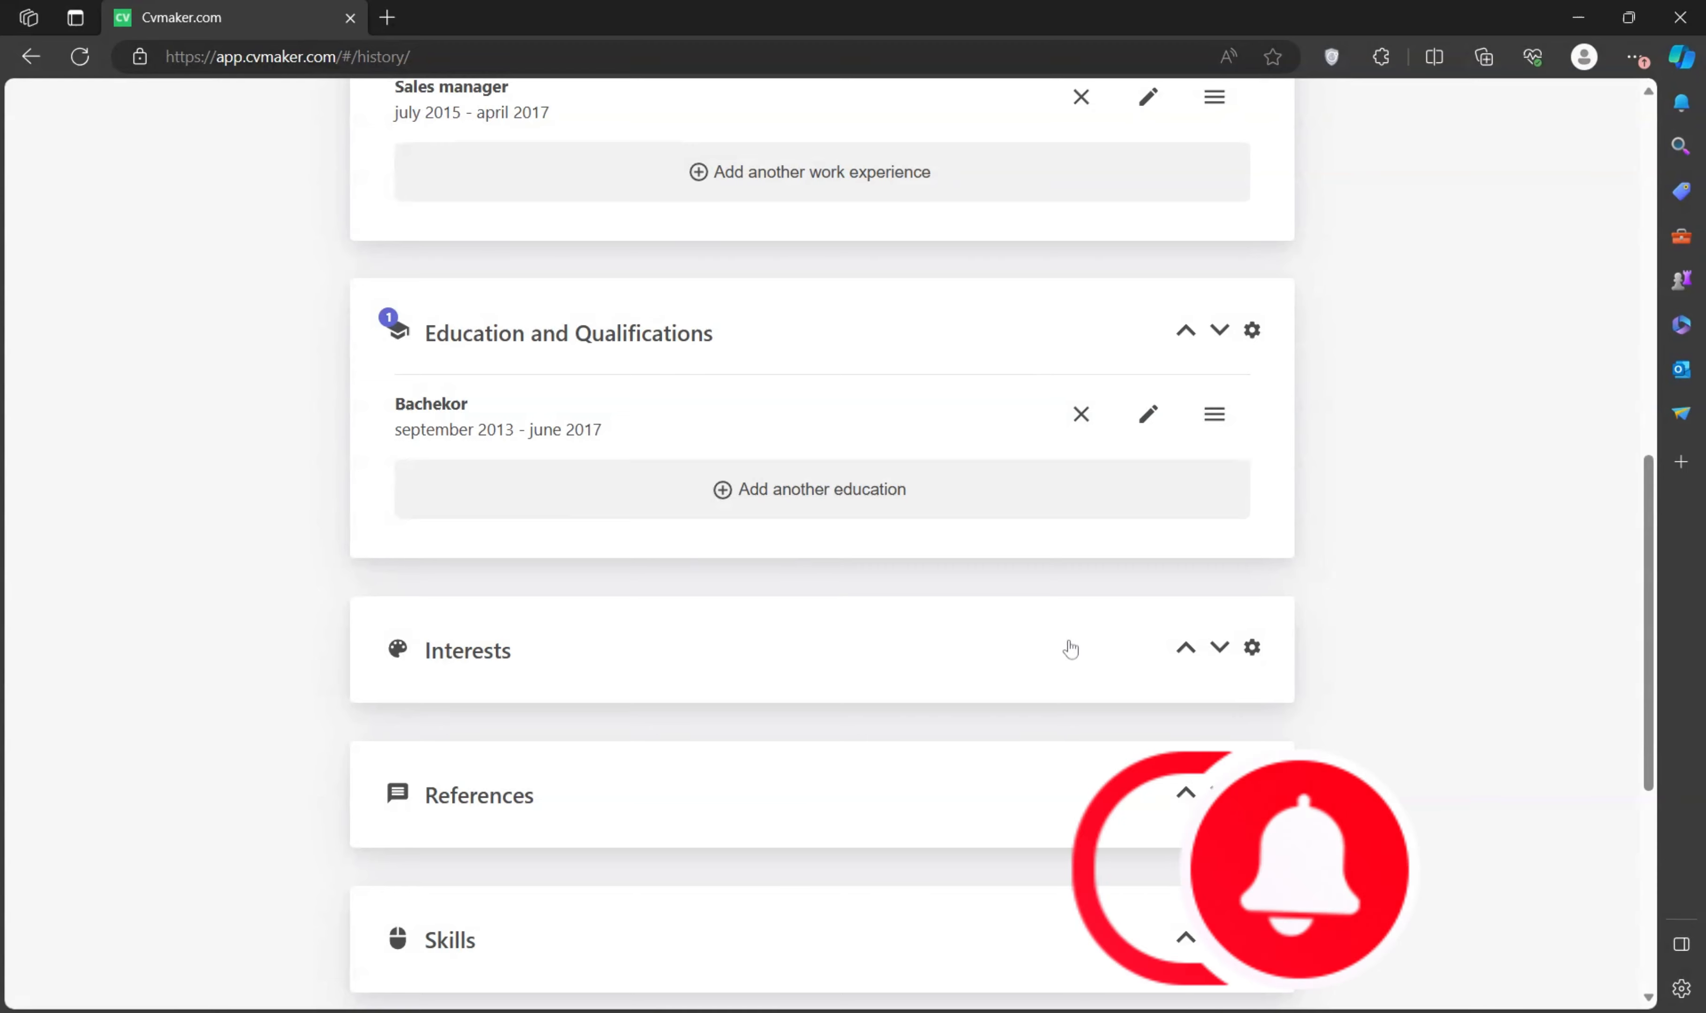
- Expand the Interests section and hide it from the resume through its section settings
{"action": "left_click", "coordinate": [989, 644]}
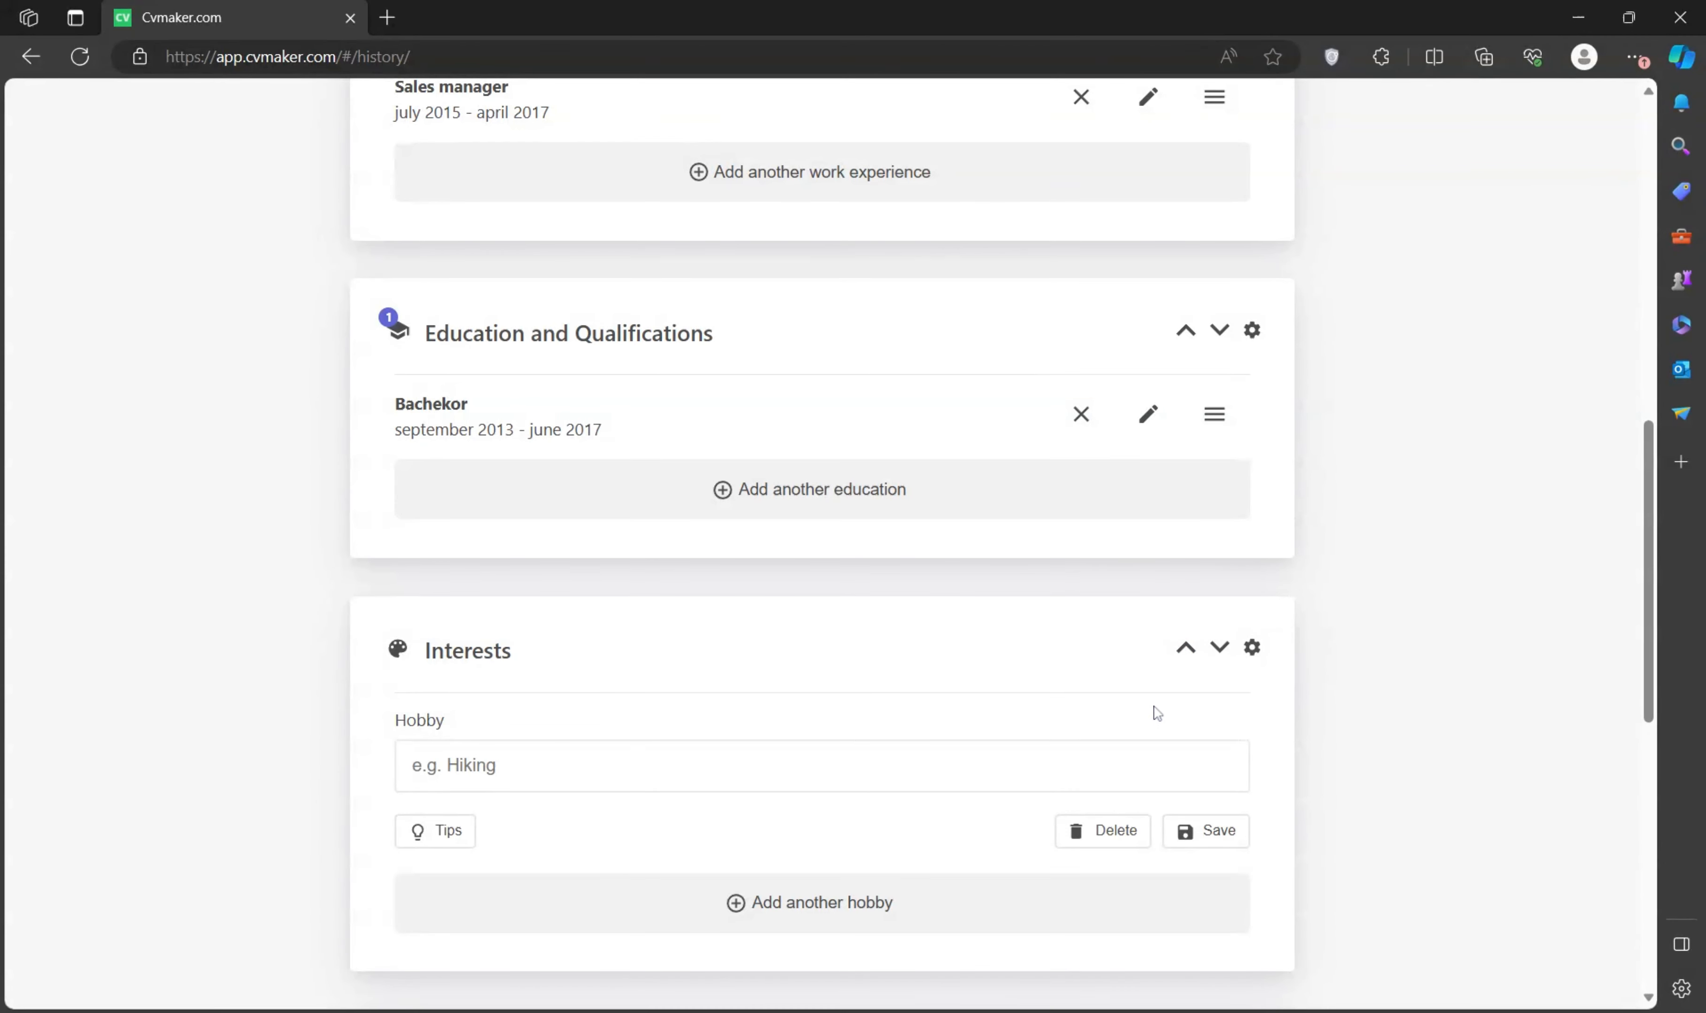
{"action": "left_click", "coordinate": [1256, 331]}
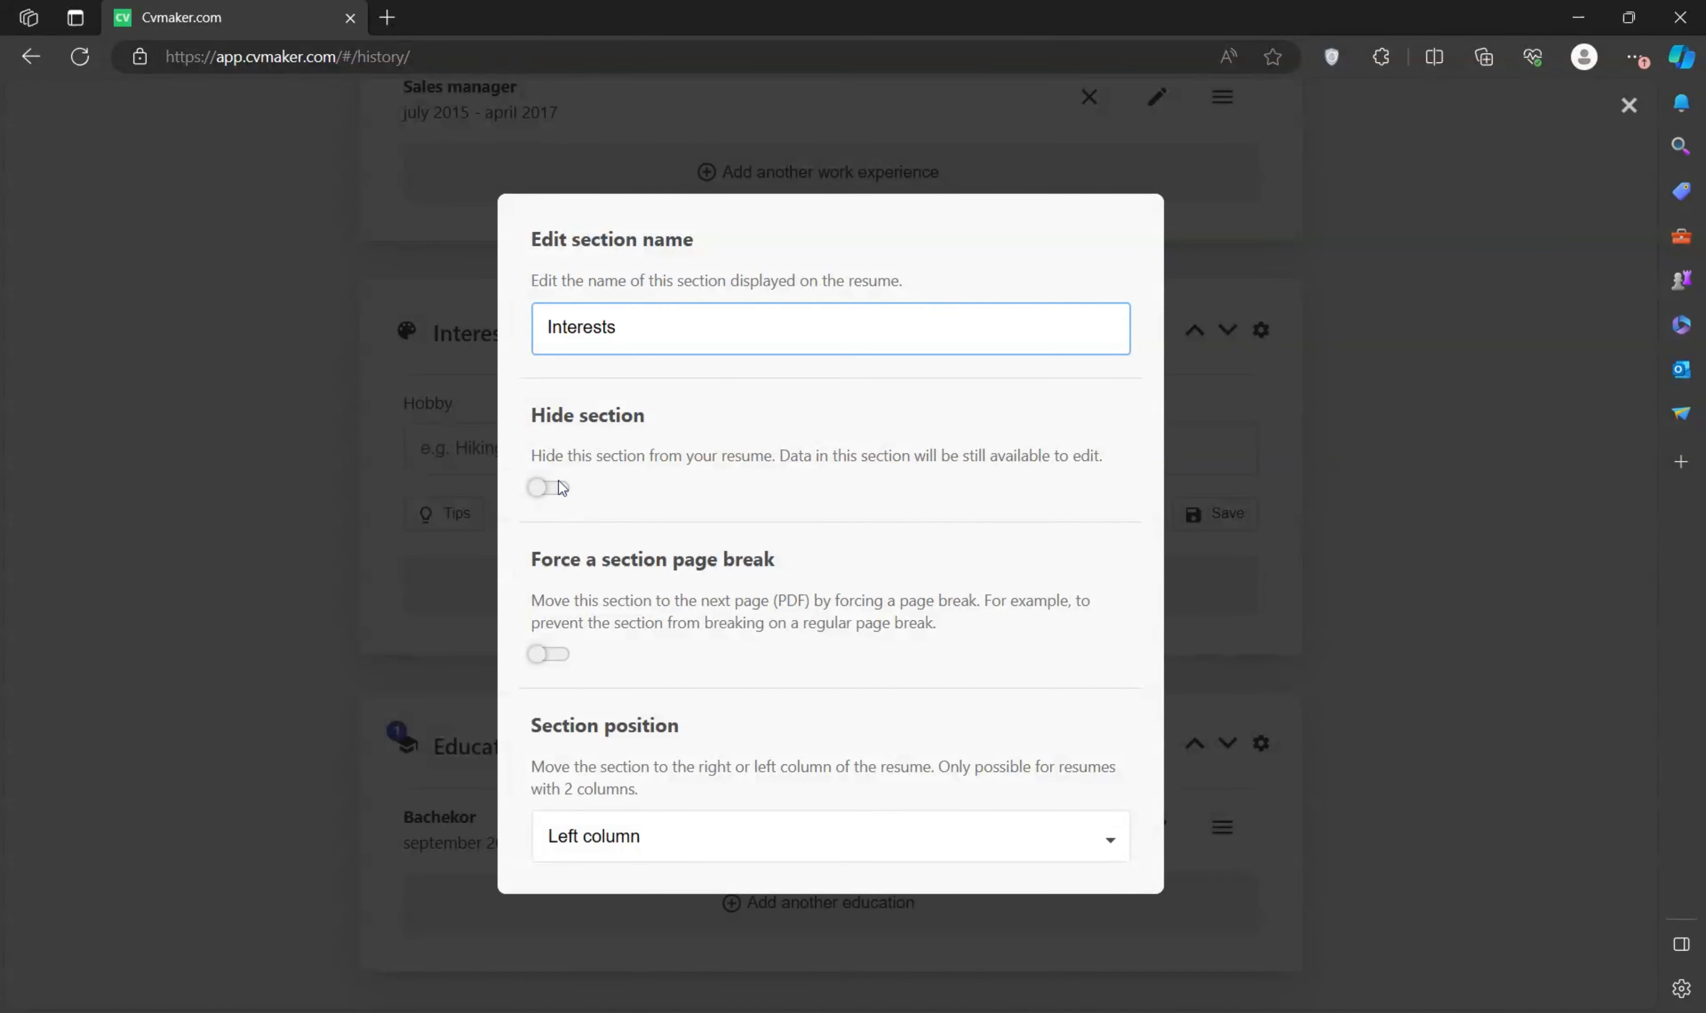
{"action": "left_click", "coordinate": [546, 489]}
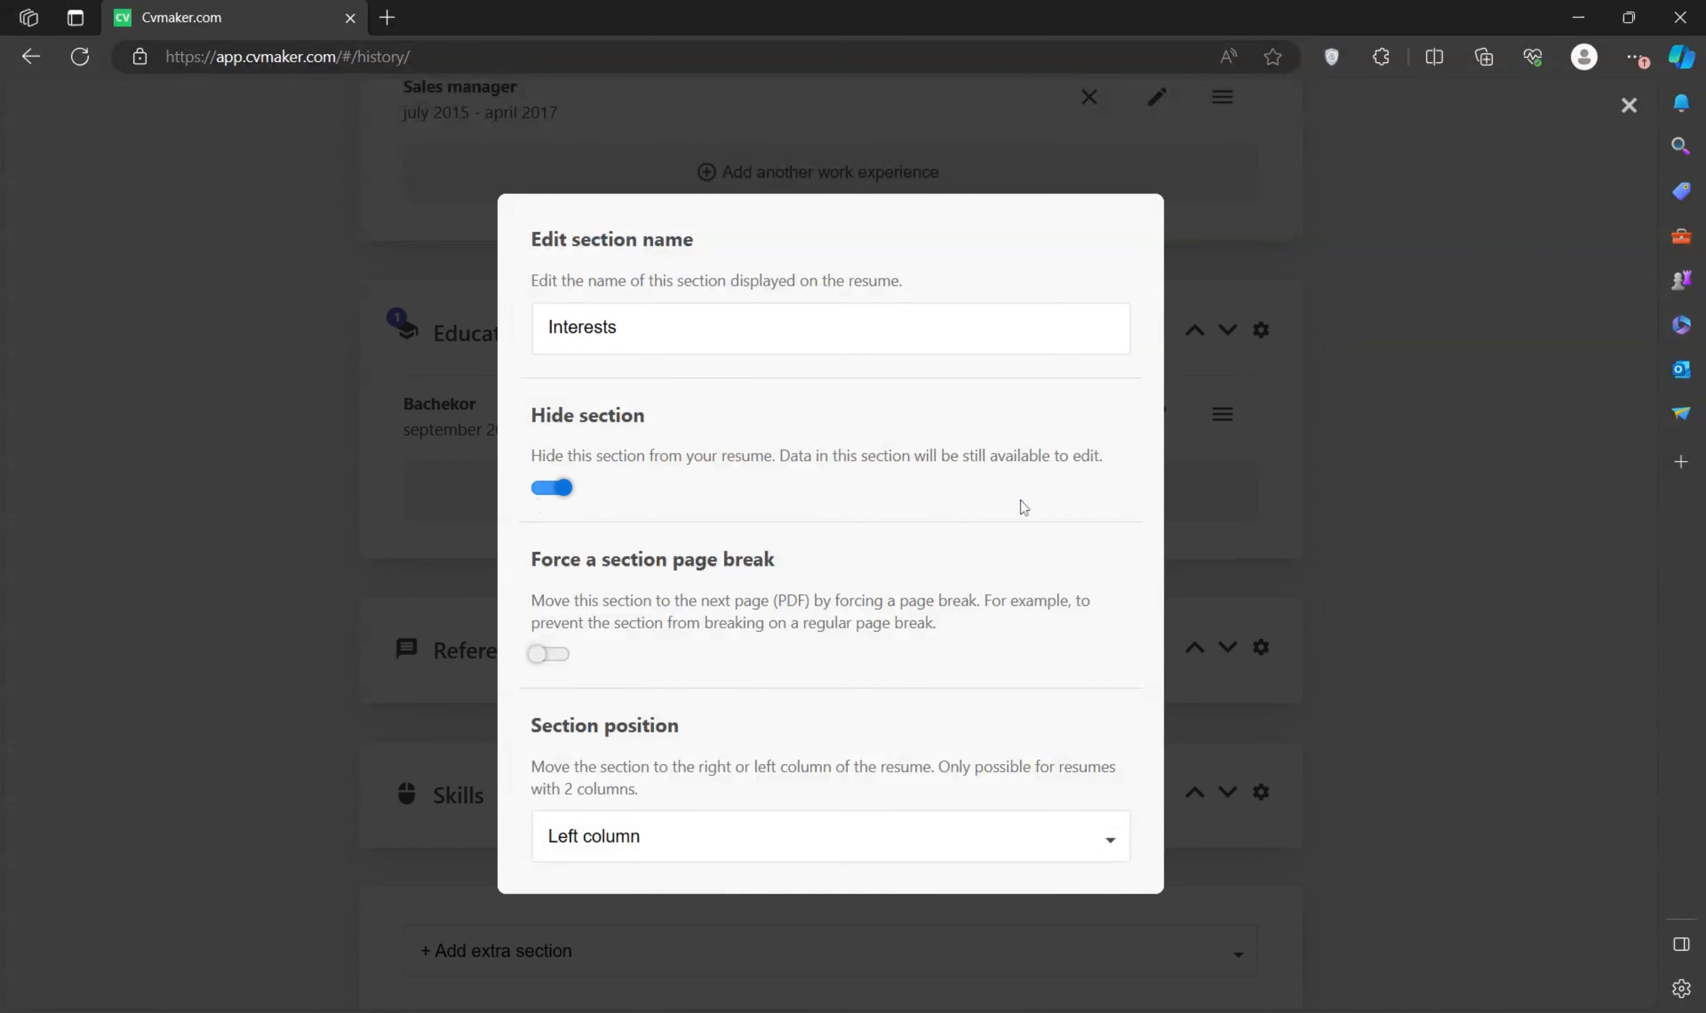
{"action": "left_click", "coordinate": [1308, 473]}
- Hide the References section from the resume through its section settings and expand the Skills section
{"action": "scroll", "coordinate": [1344, 460], "scroll_direction": "up", "scroll_amount": 3}
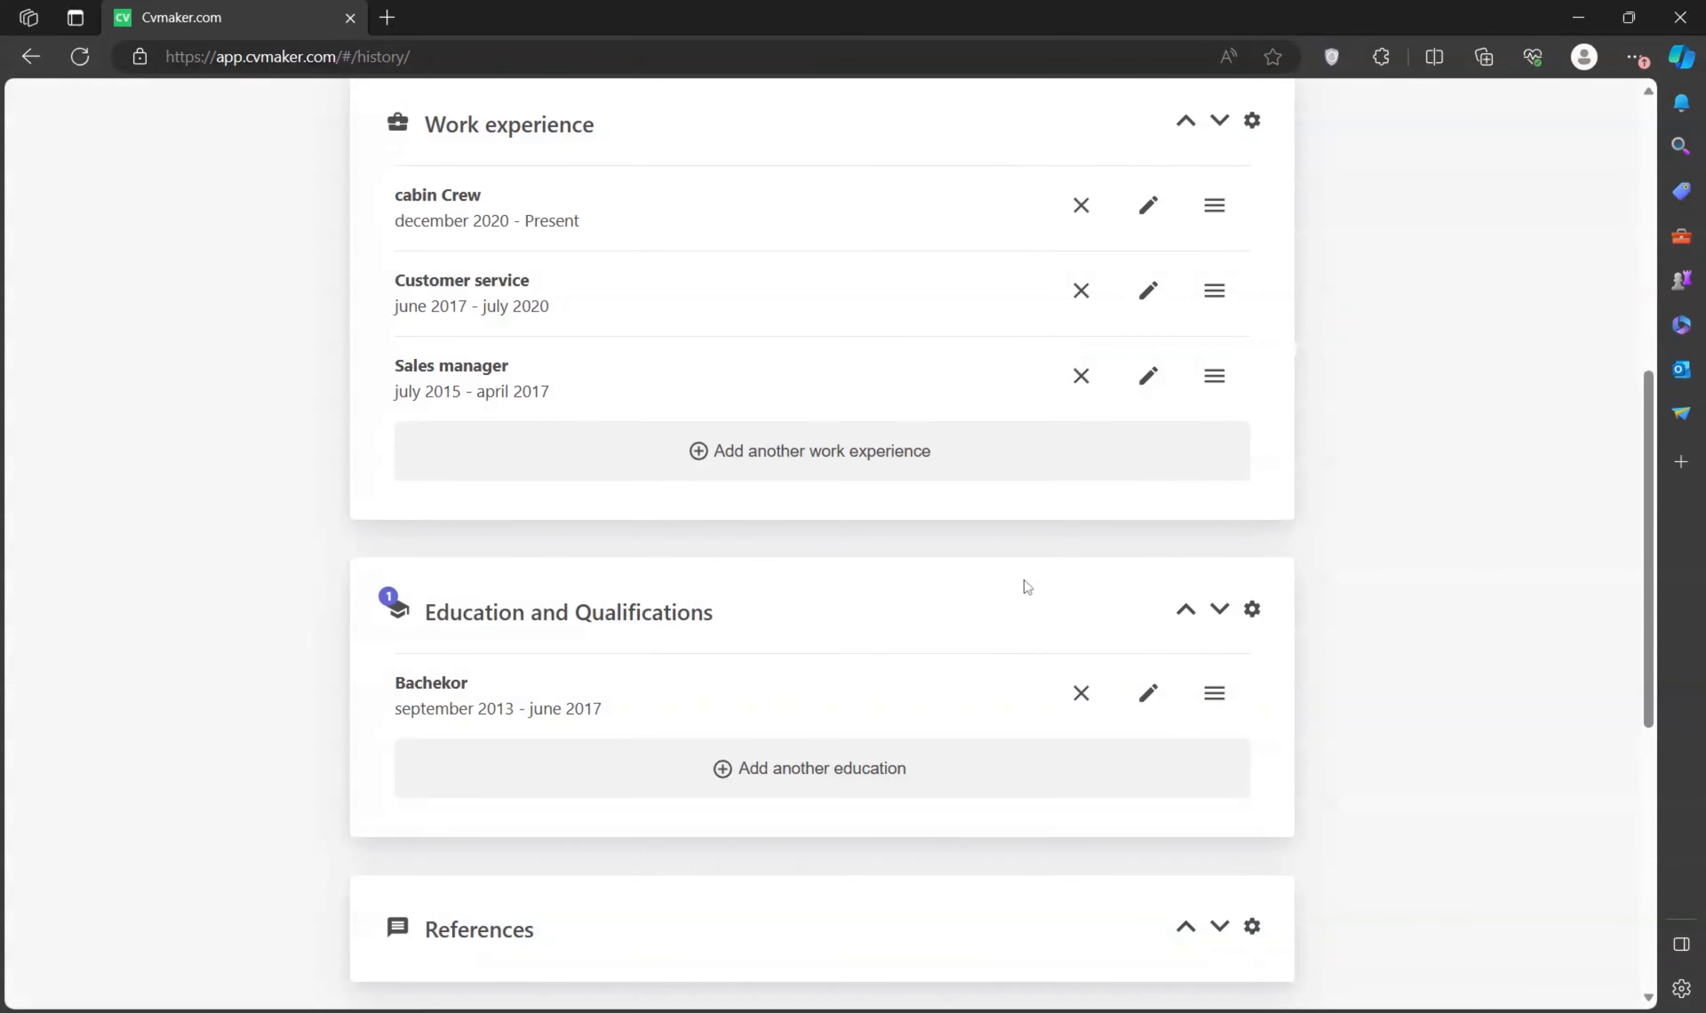
{"action": "scroll", "coordinate": [900, 554], "scroll_direction": "down", "scroll_amount": 3}
{"action": "scroll", "coordinate": [686, 610], "scroll_direction": "down", "scroll_amount": 2}
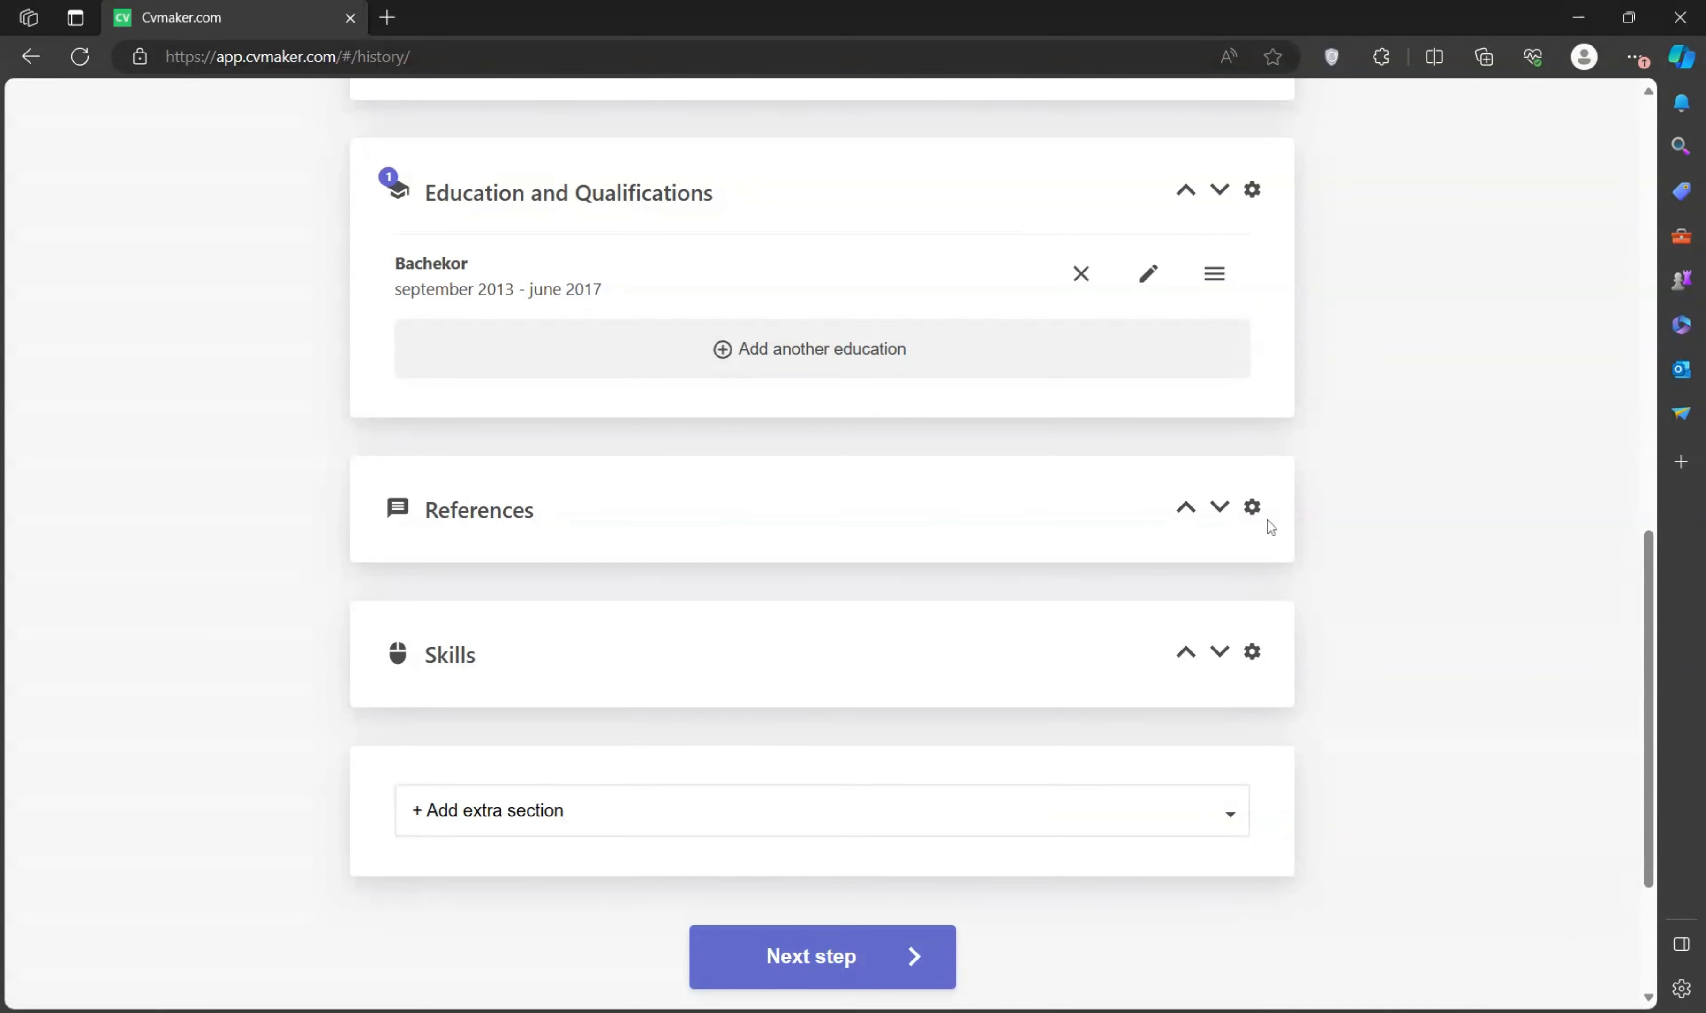
{"action": "left_click", "coordinate": [1252, 506]}
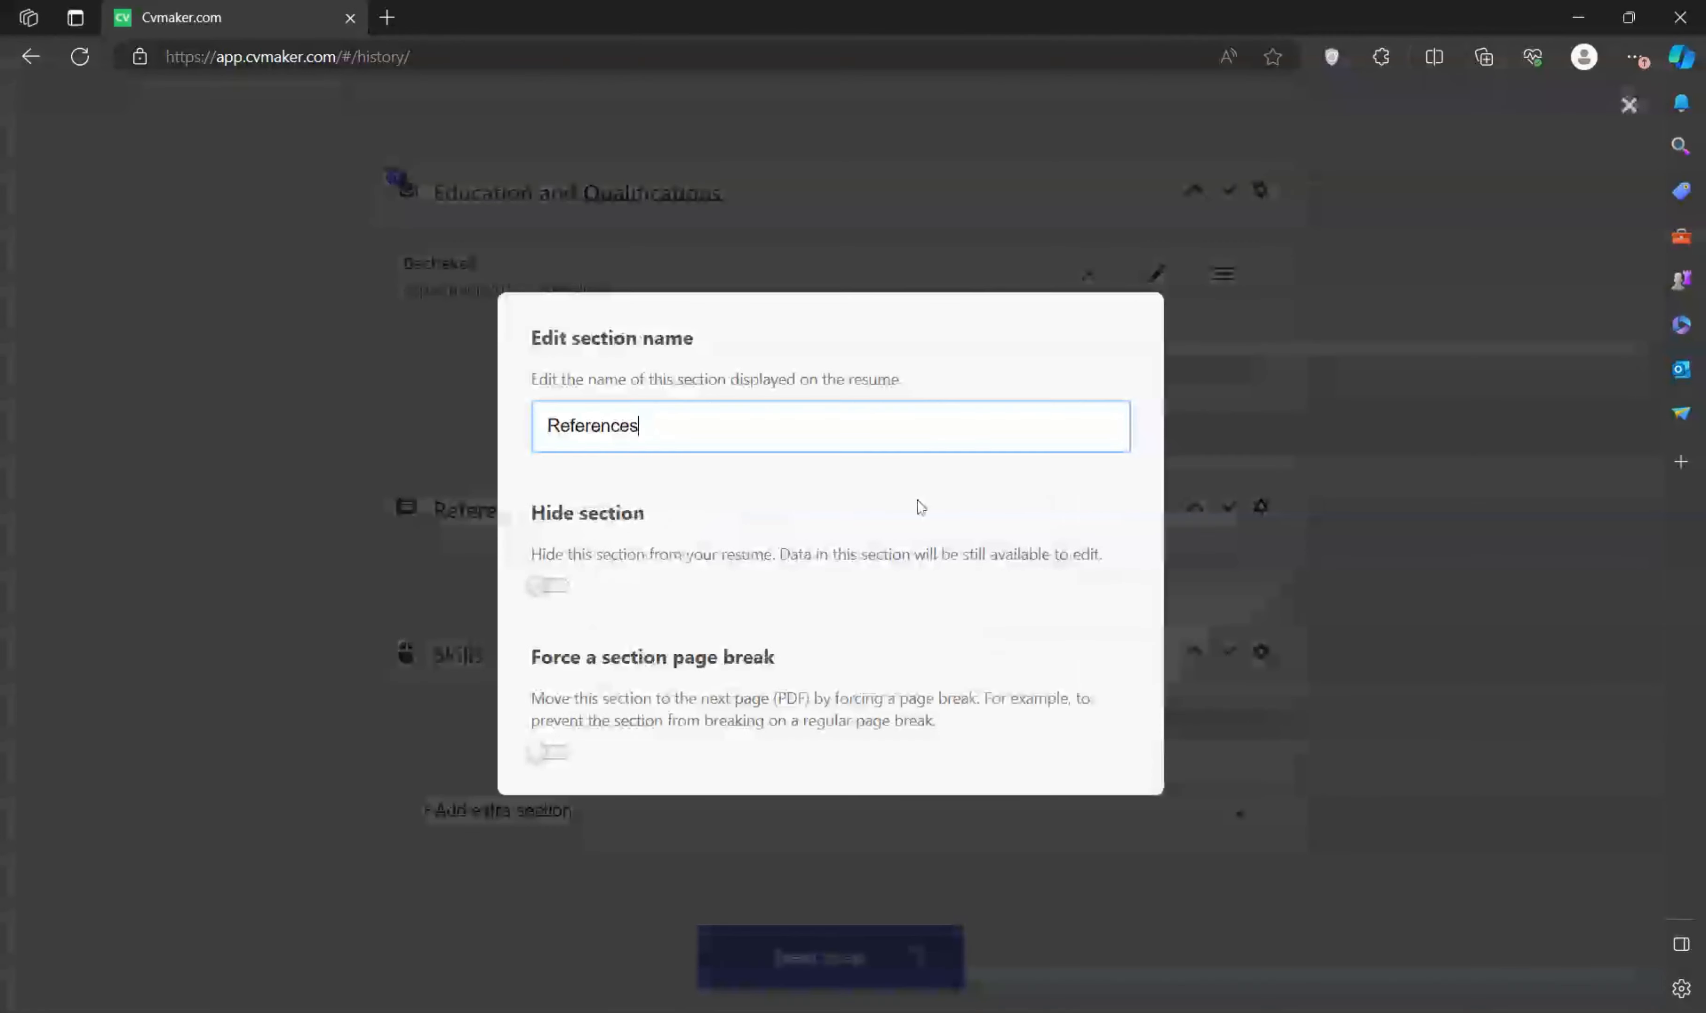
{"action": "left_click", "coordinate": [549, 586]}
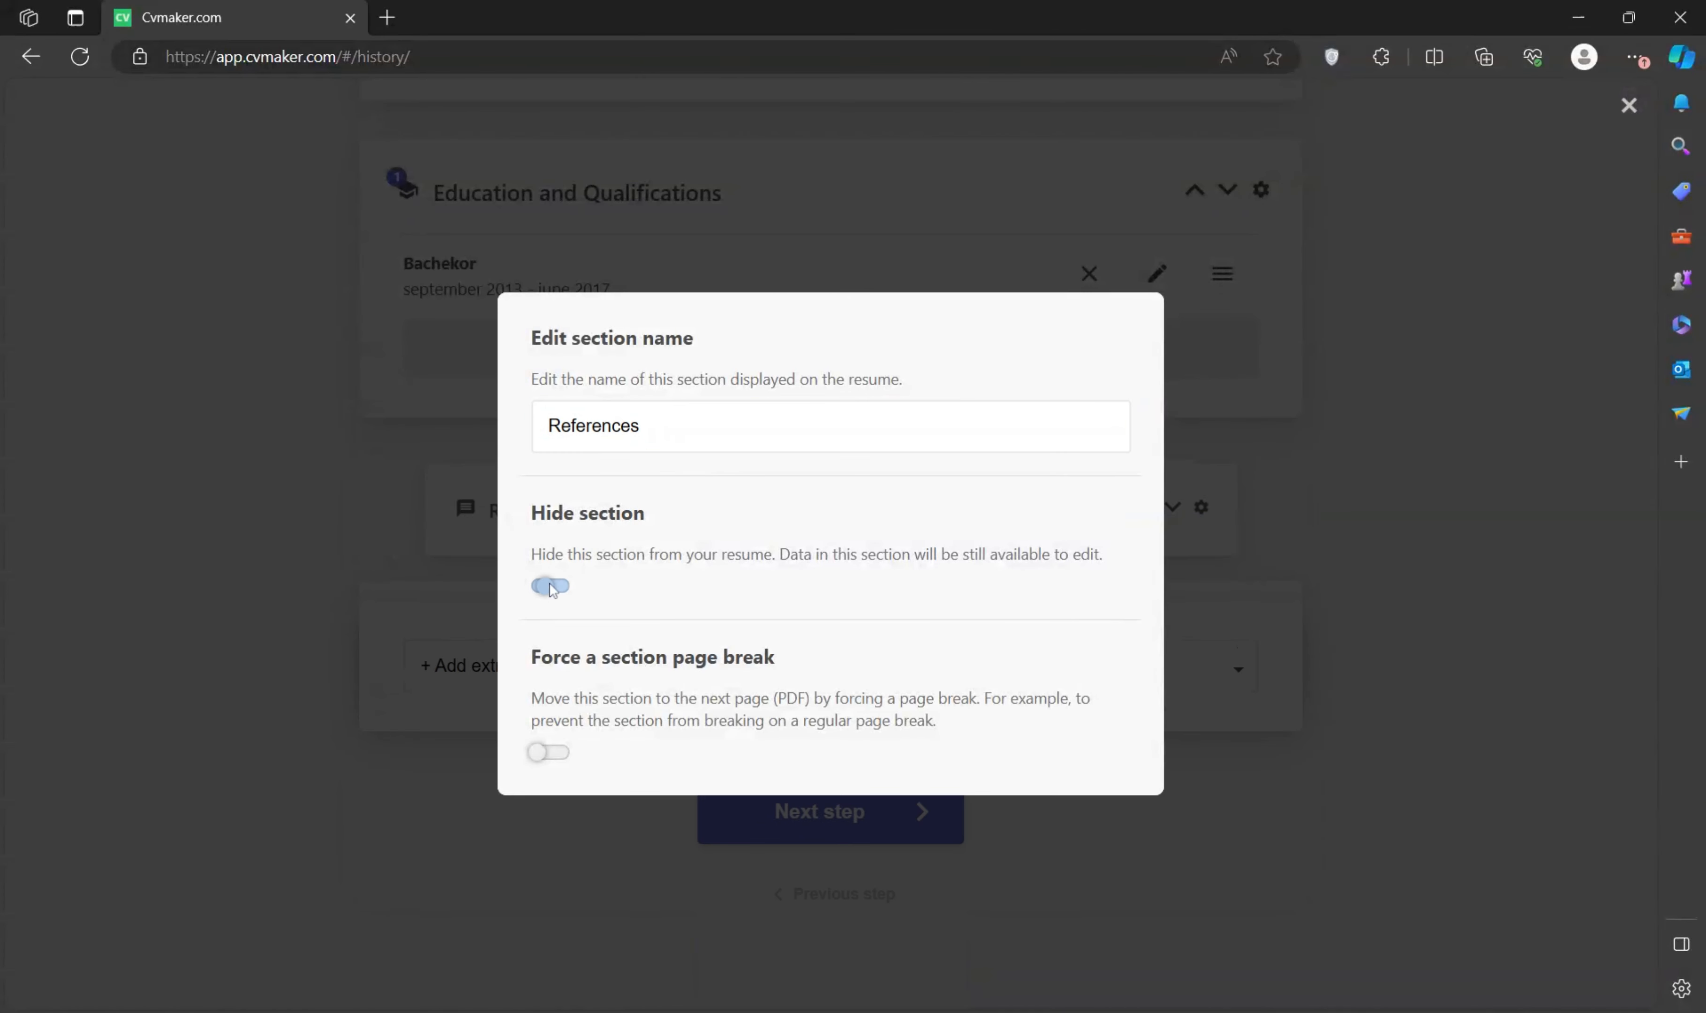
{"action": "left_click", "coordinate": [1589, 567]}
{"action": "left_click", "coordinate": [895, 516]}
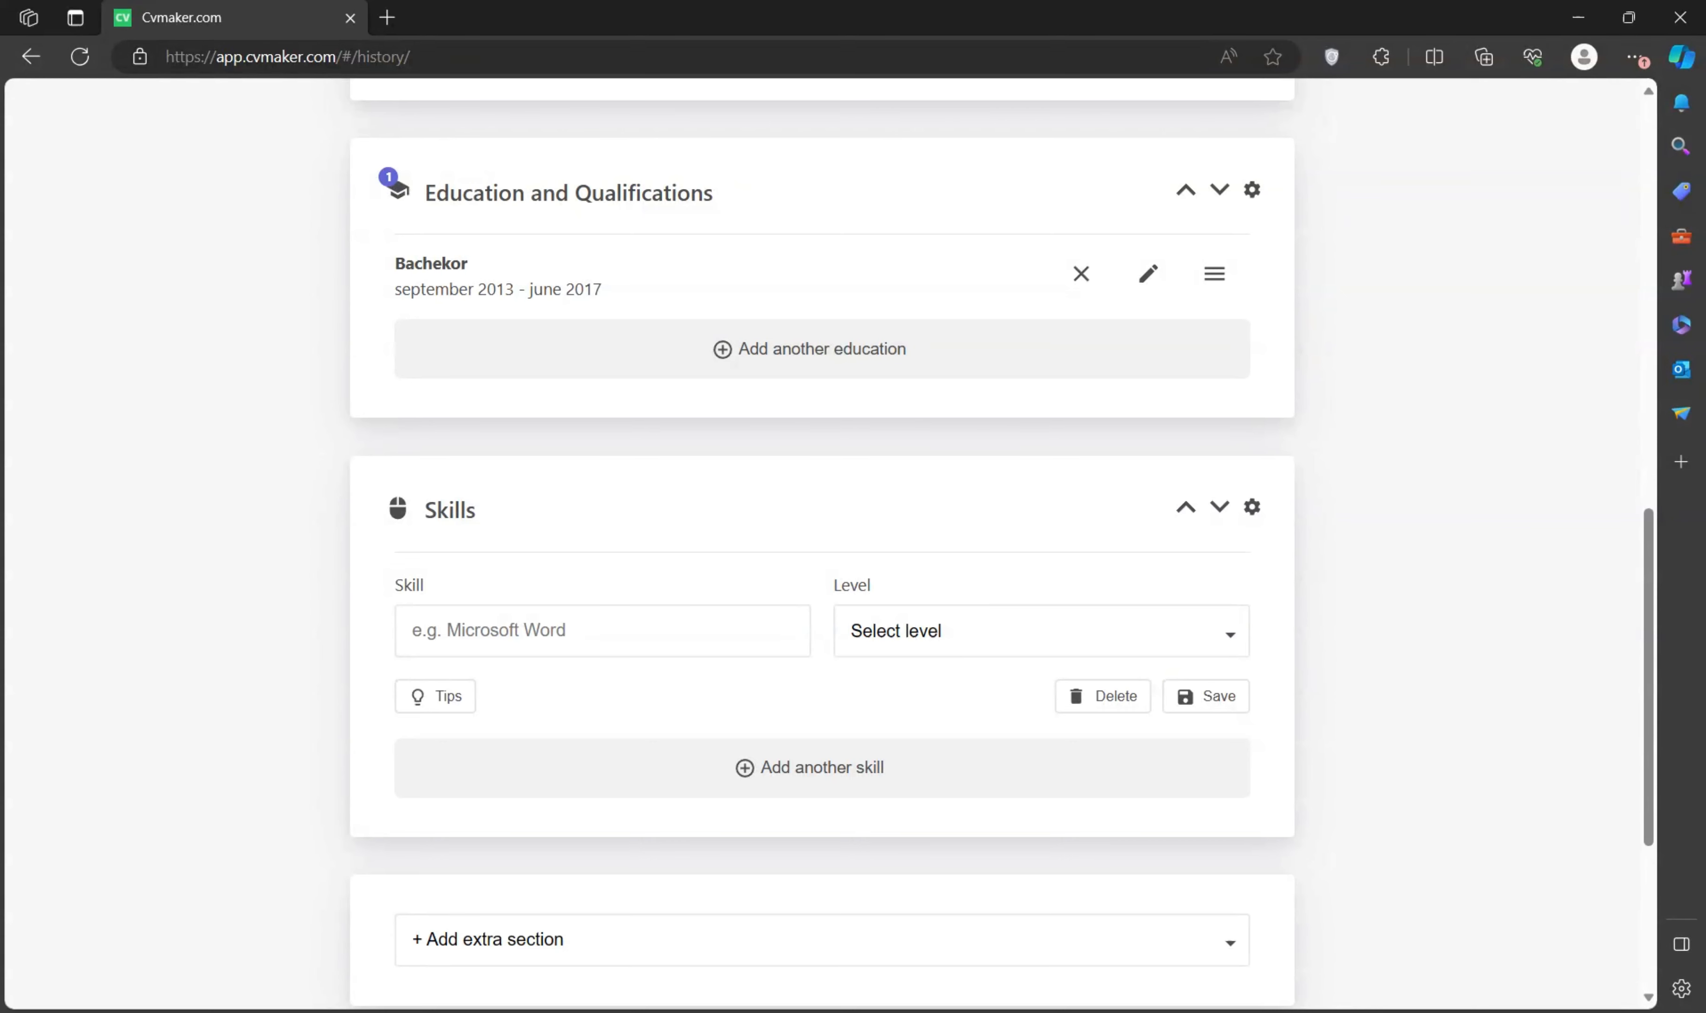
- Read the Skills section's tips on which skills to mention, including the suggested examples, and close them
{"action": "left_click", "coordinate": [577, 624]}
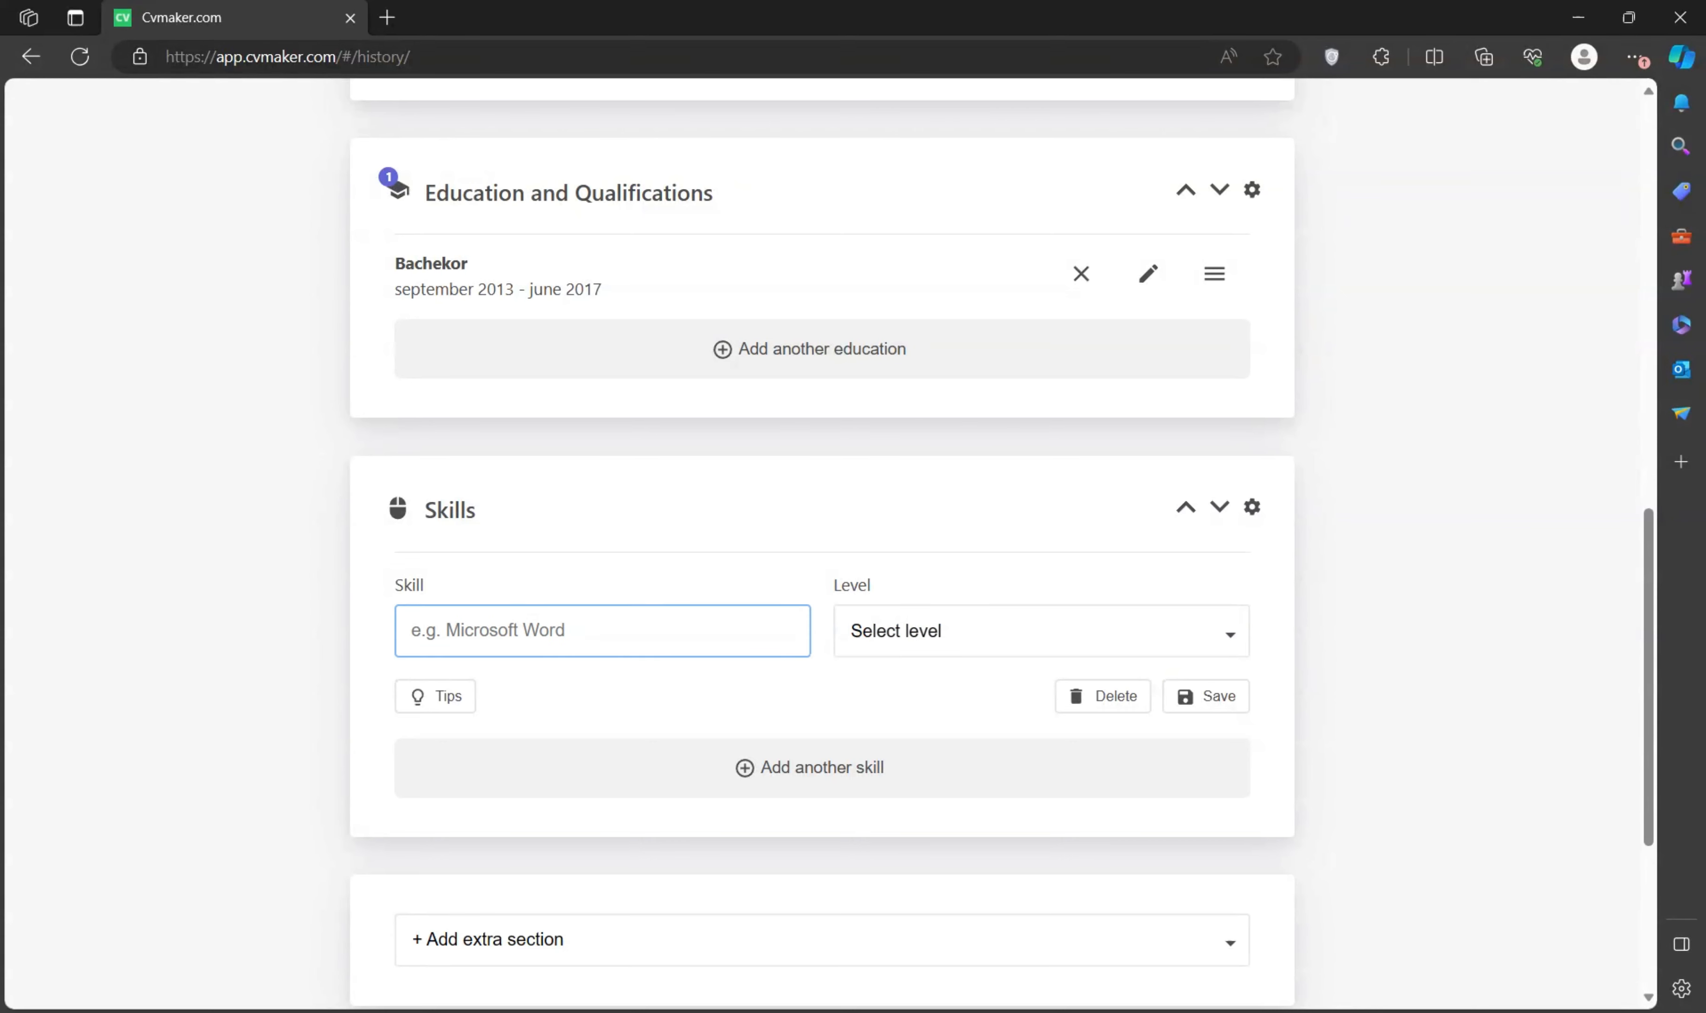
{"action": "left_click", "coordinate": [419, 697]}
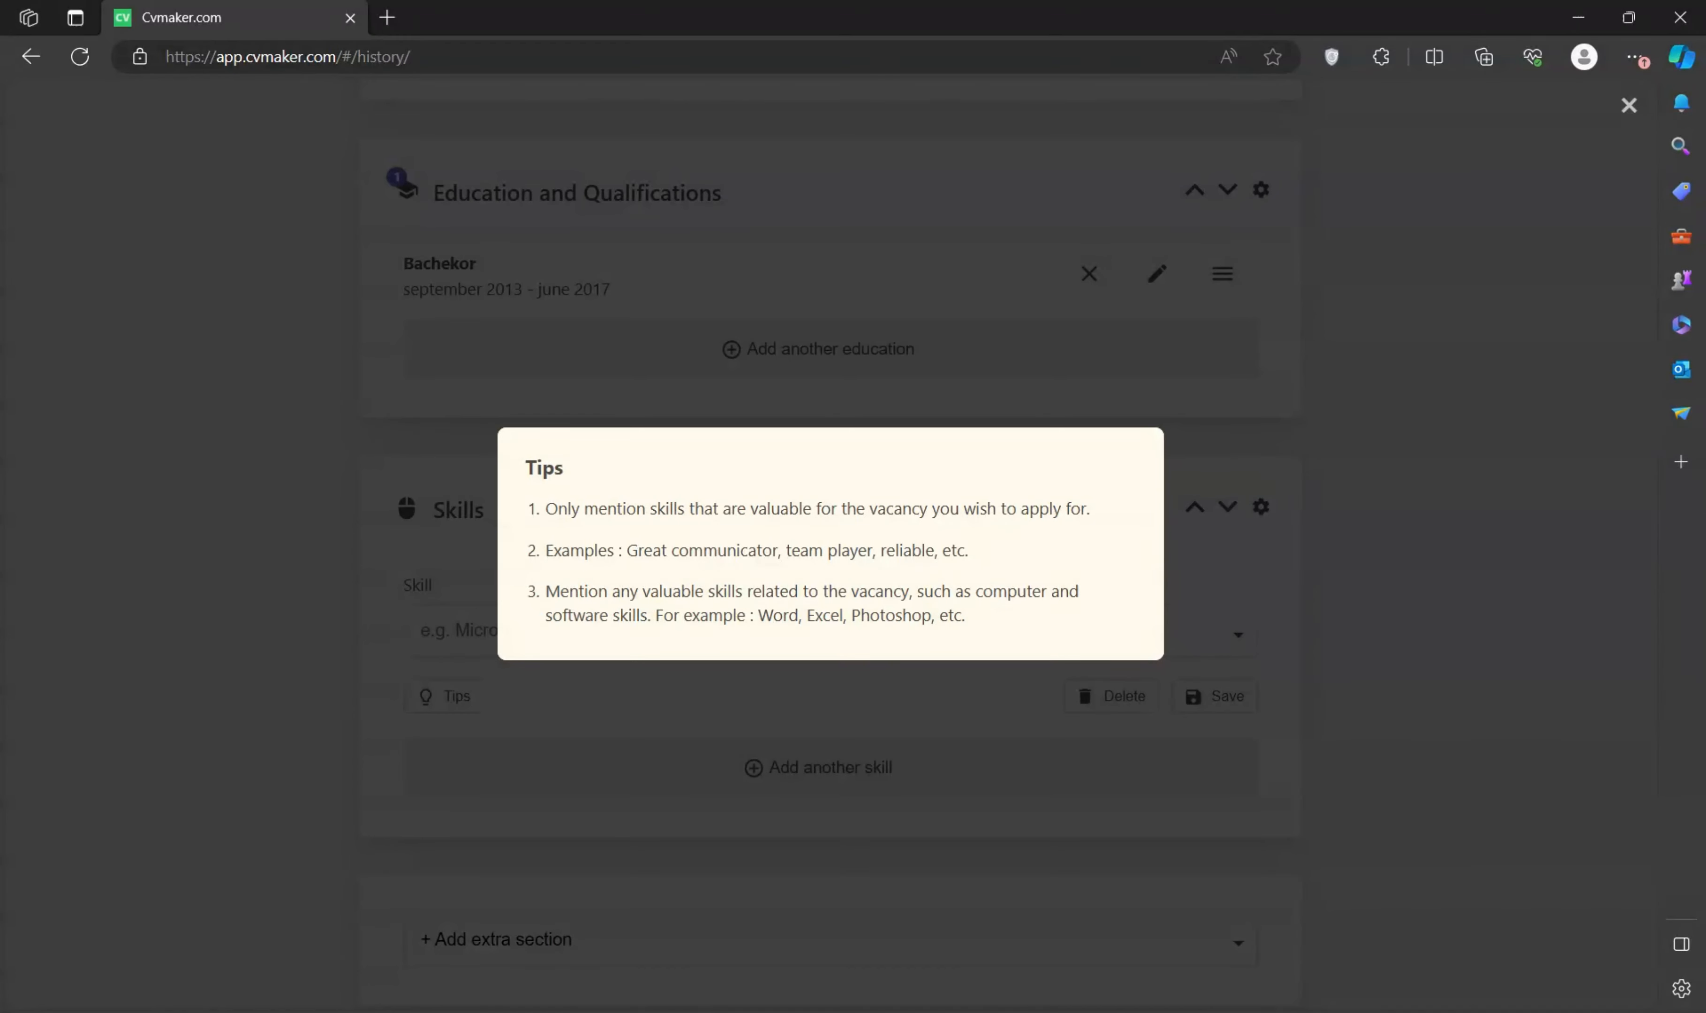
{"action": "left_click_drag", "start_coordinate": [1094, 528], "coordinate": [549, 523]}
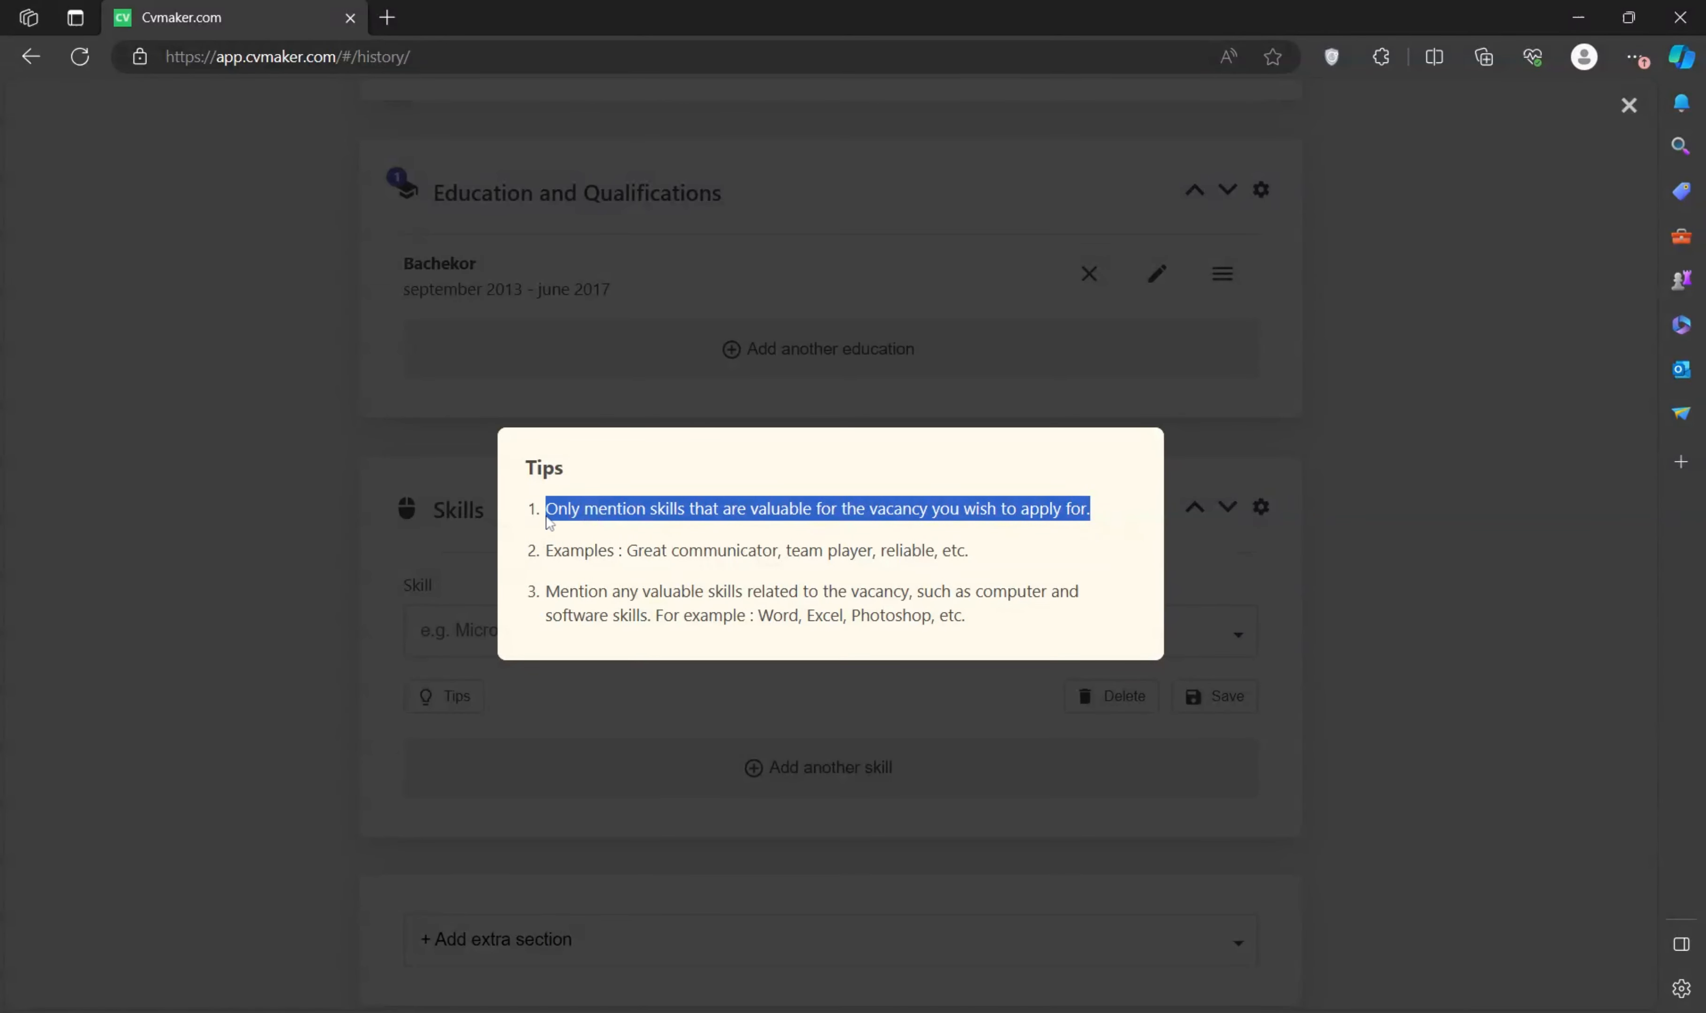
{"action": "left_click", "coordinate": [546, 518]}
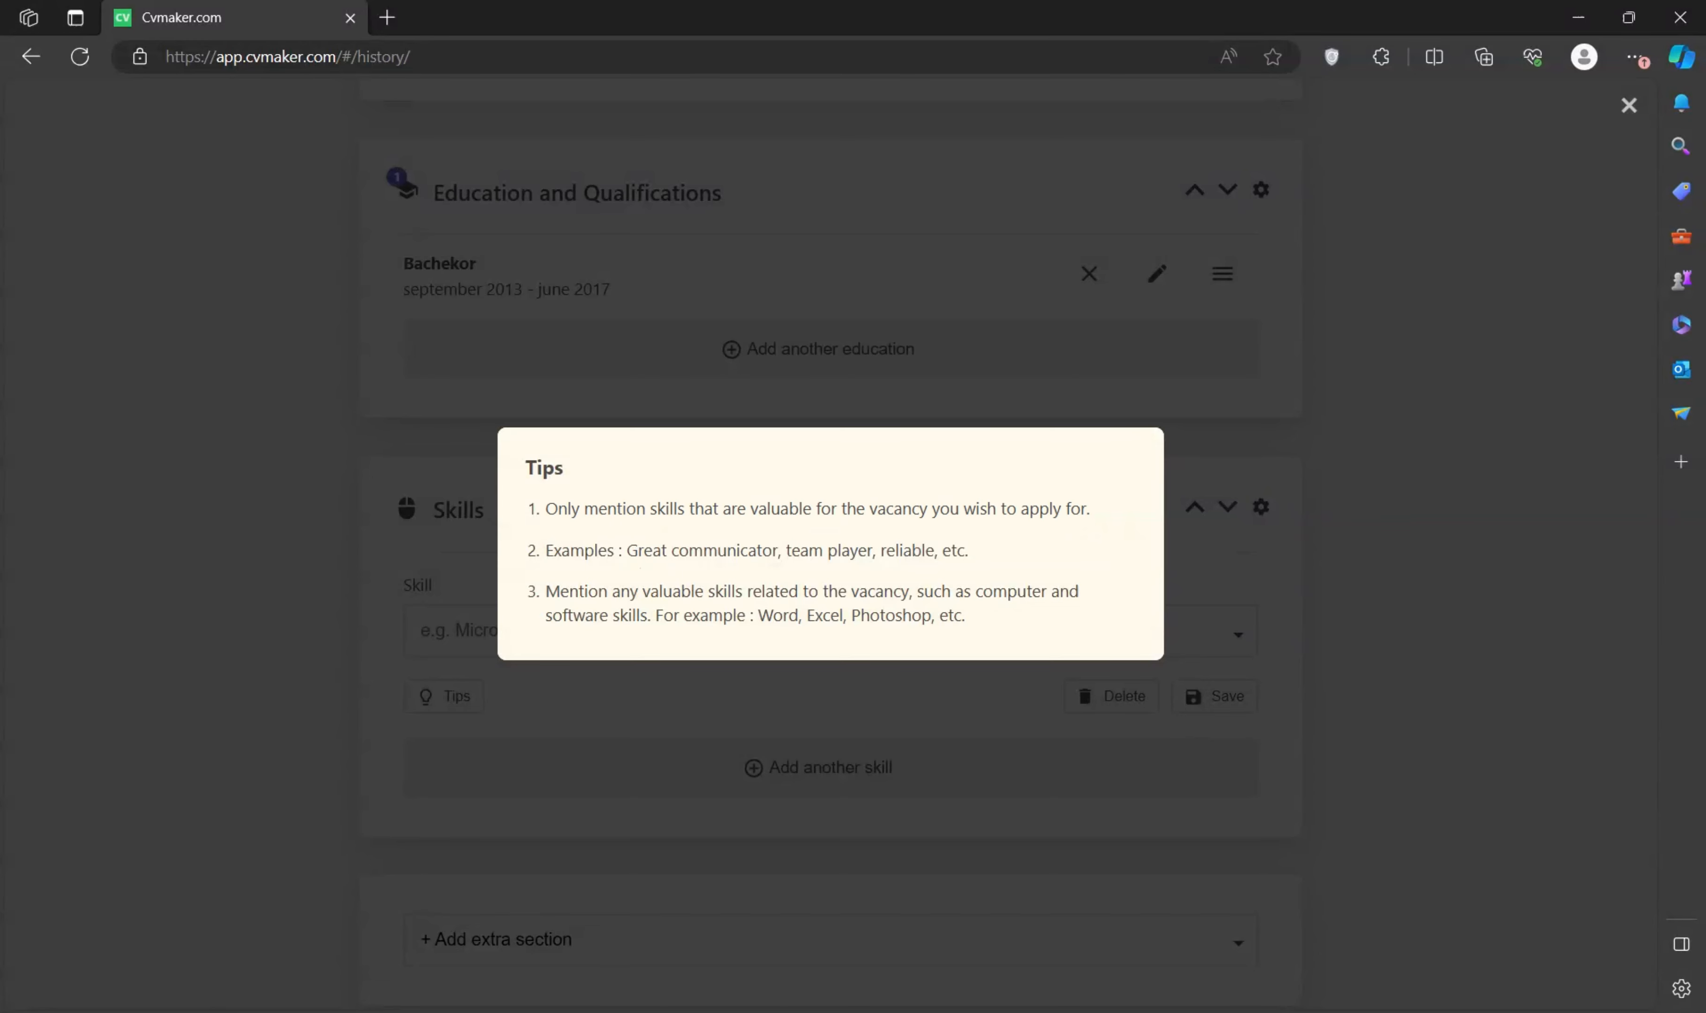
{"action": "left_click_drag", "start_coordinate": [618, 552], "coordinate": [671, 532]}
{"action": "double_click", "coordinate": [720, 554]}
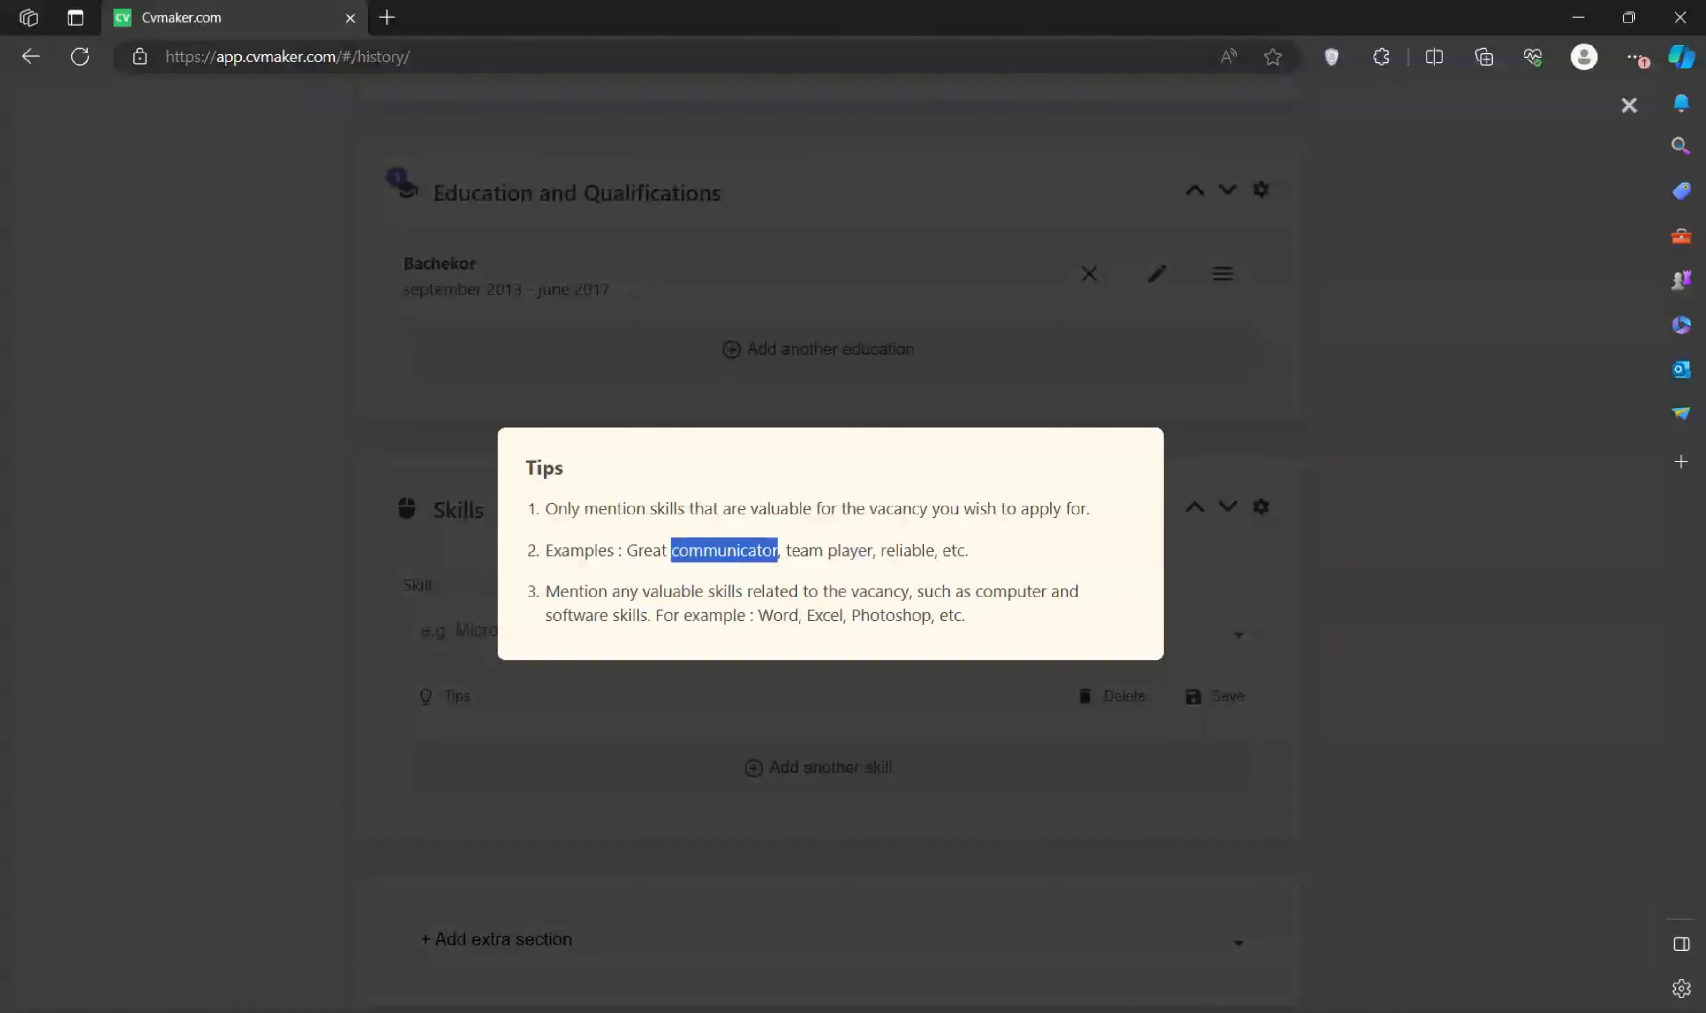
{"action": "left_click", "coordinate": [722, 559]}
{"action": "left_click_drag", "start_coordinate": [618, 551], "coordinate": [781, 551]}
{"action": "left_click", "coordinate": [953, 567]}
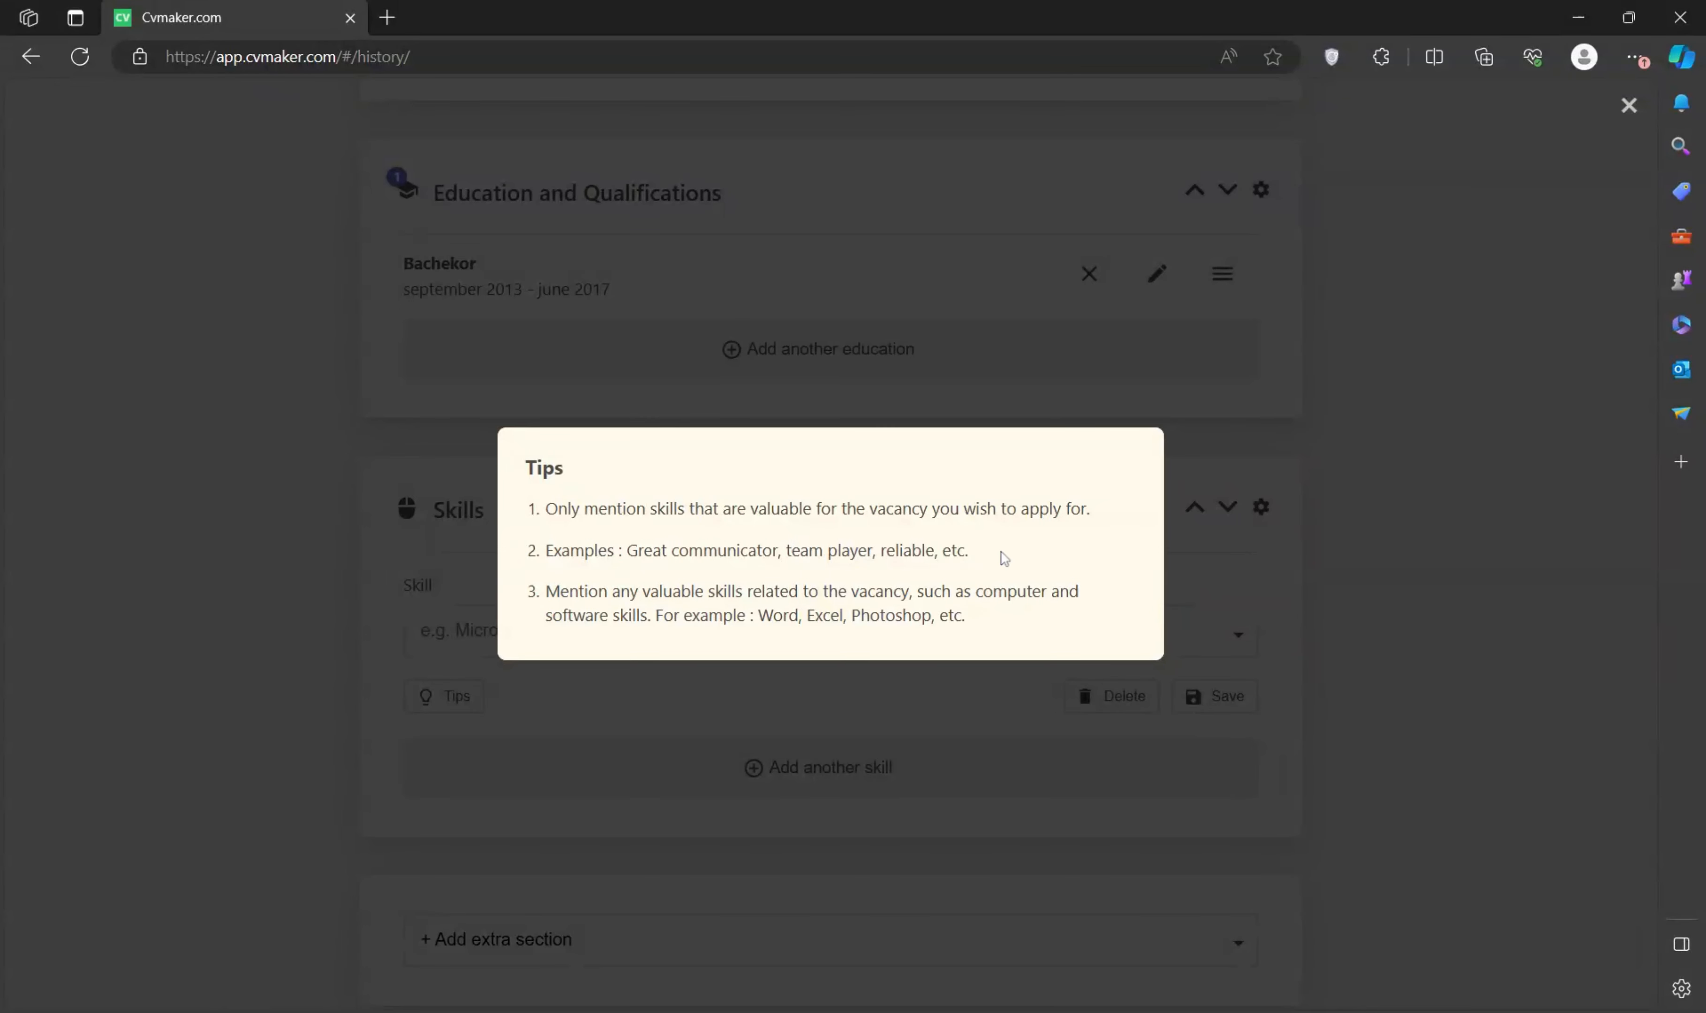
{"action": "left_click", "coordinate": [1206, 588]}
- Enter the skill "Communication Skills" with the level Expert and save it
{"action": "left_click", "coordinate": [496, 612]}
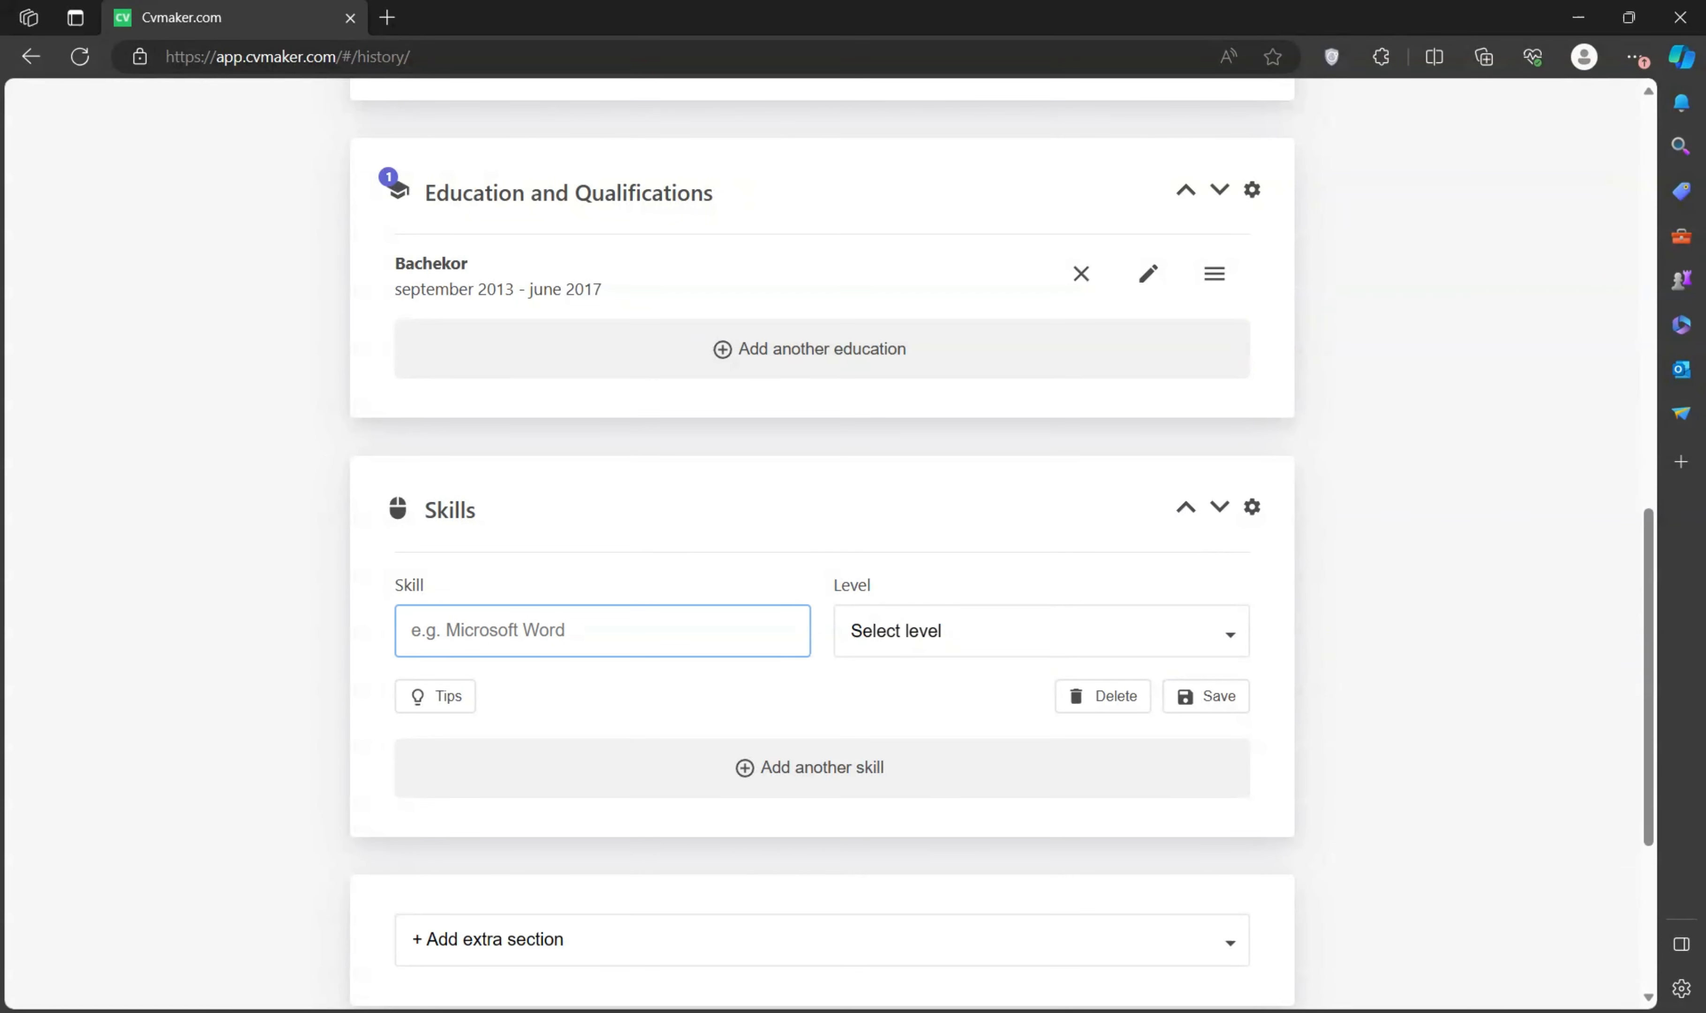
{"action": "type", "text": "Commu"}
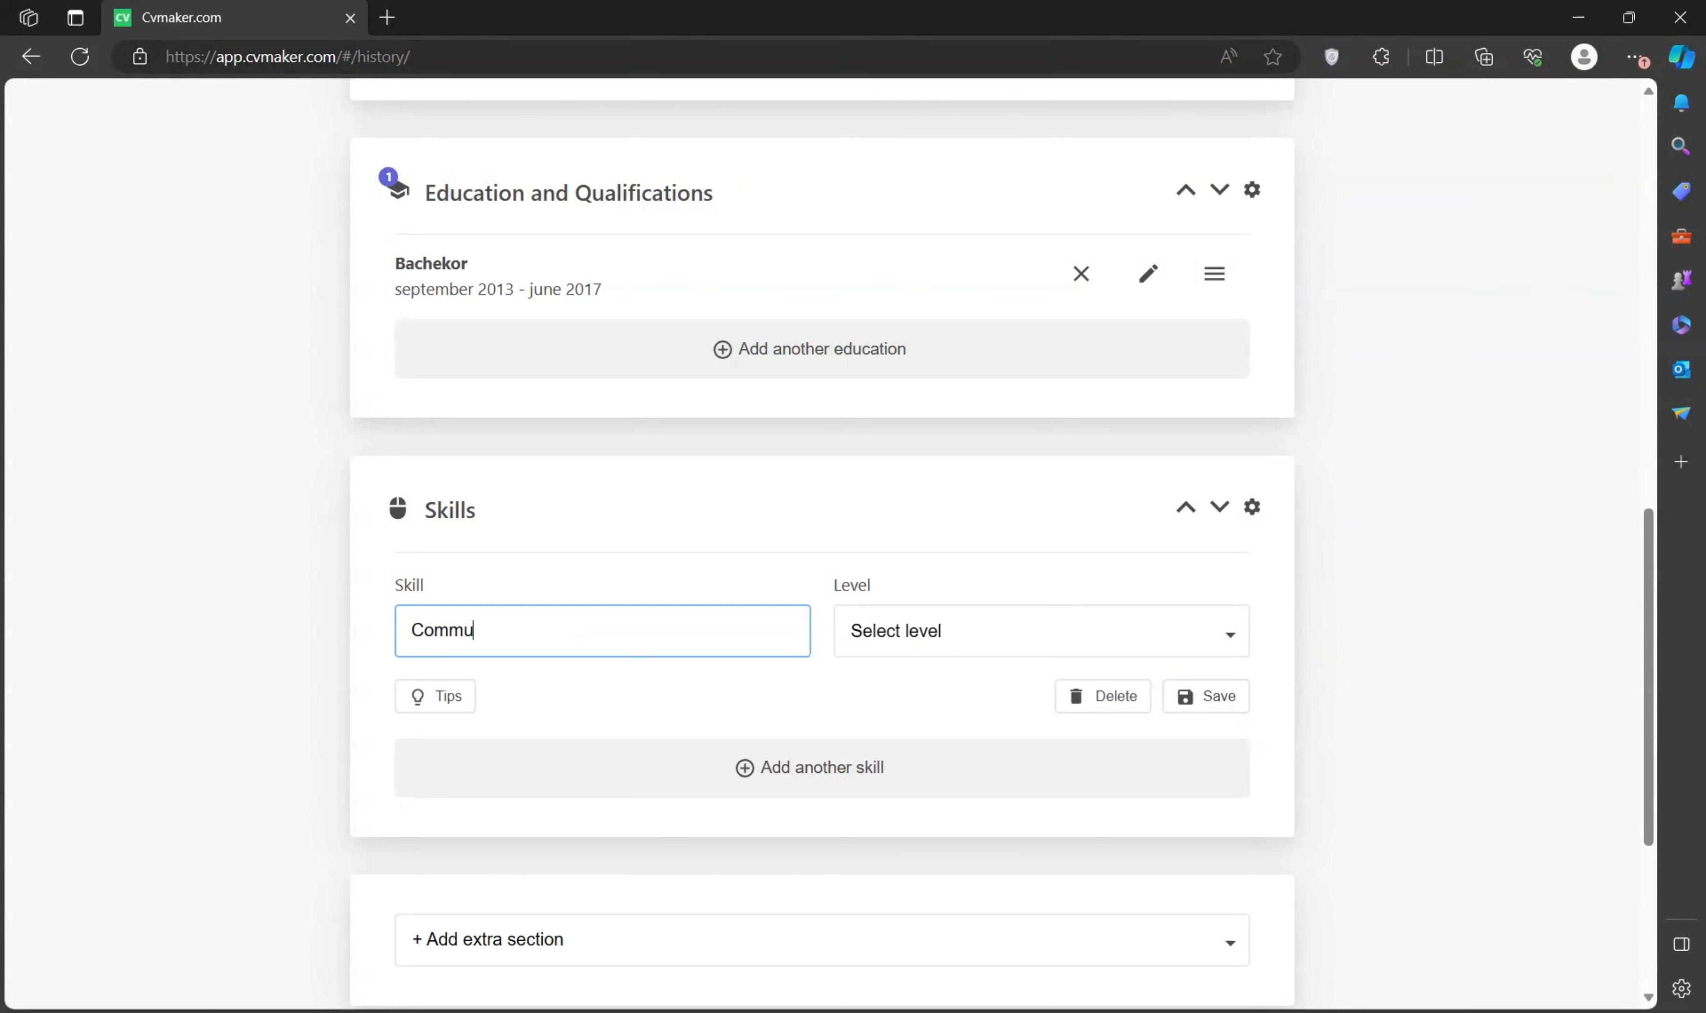
{"action": "type", "text": "nication"}
{"action": "type", "text": " Sl"}
{"action": "type", "text": "kills"}
{"action": "left_click", "coordinate": [1027, 652]}
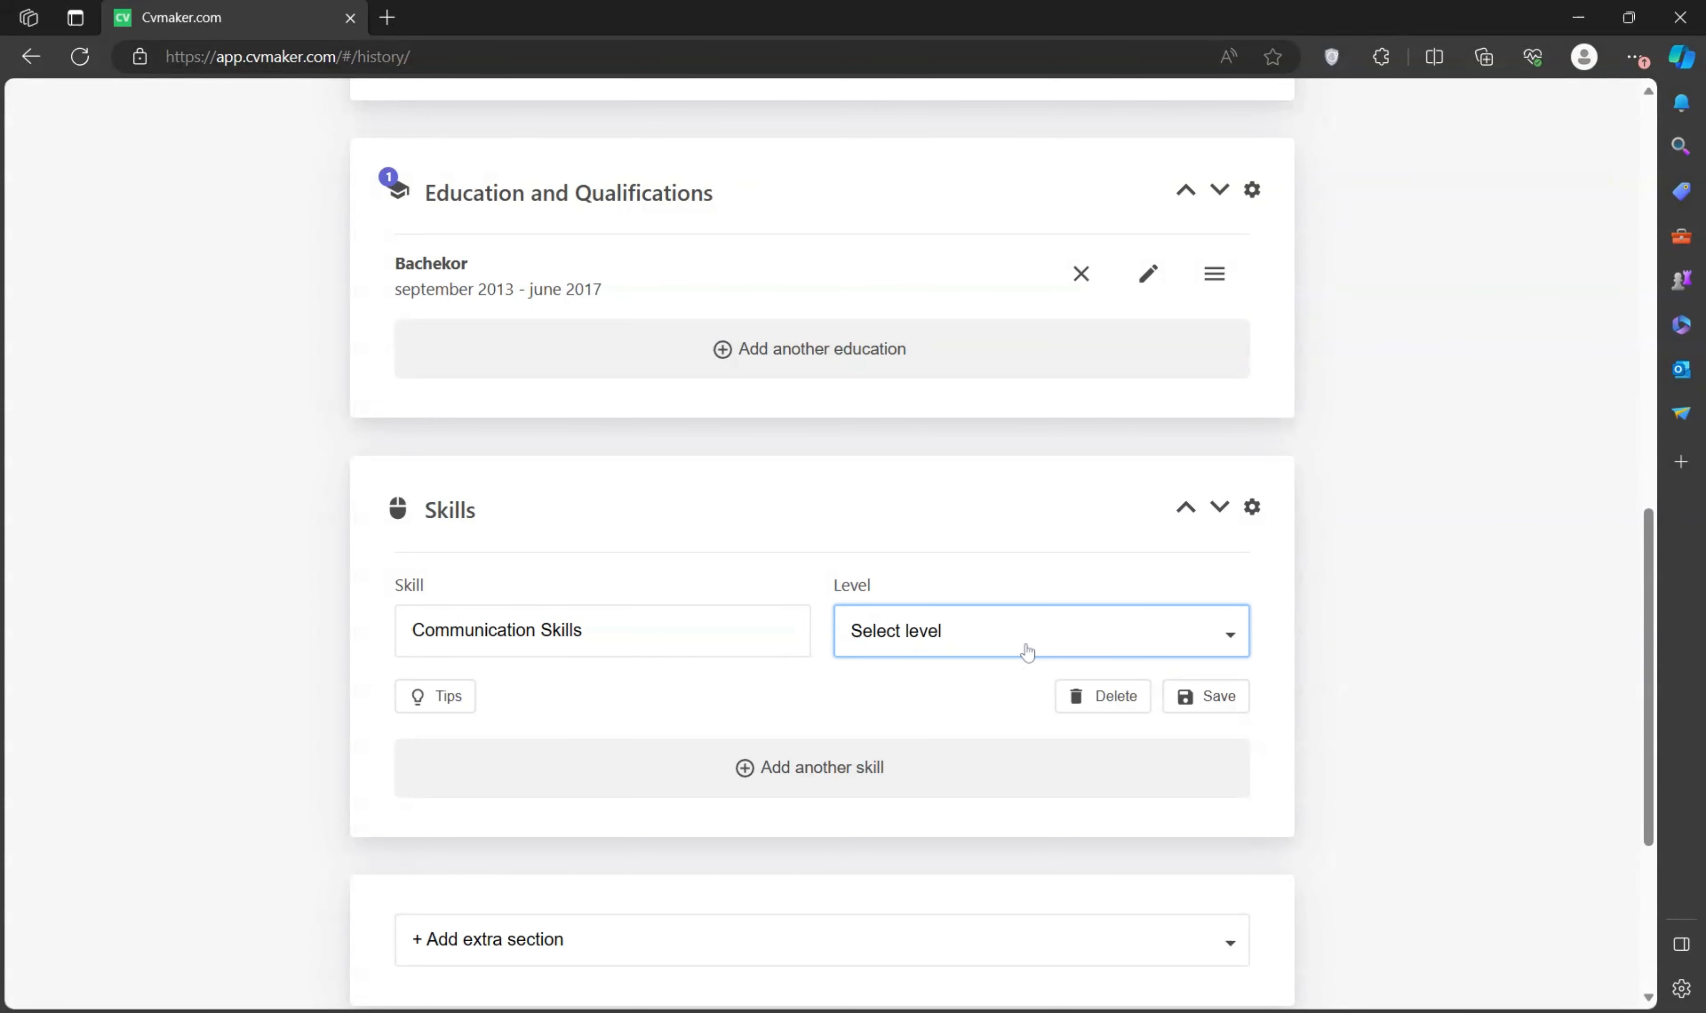
{"action": "left_click", "coordinate": [899, 698]}
{"action": "left_click", "coordinate": [1205, 697]}
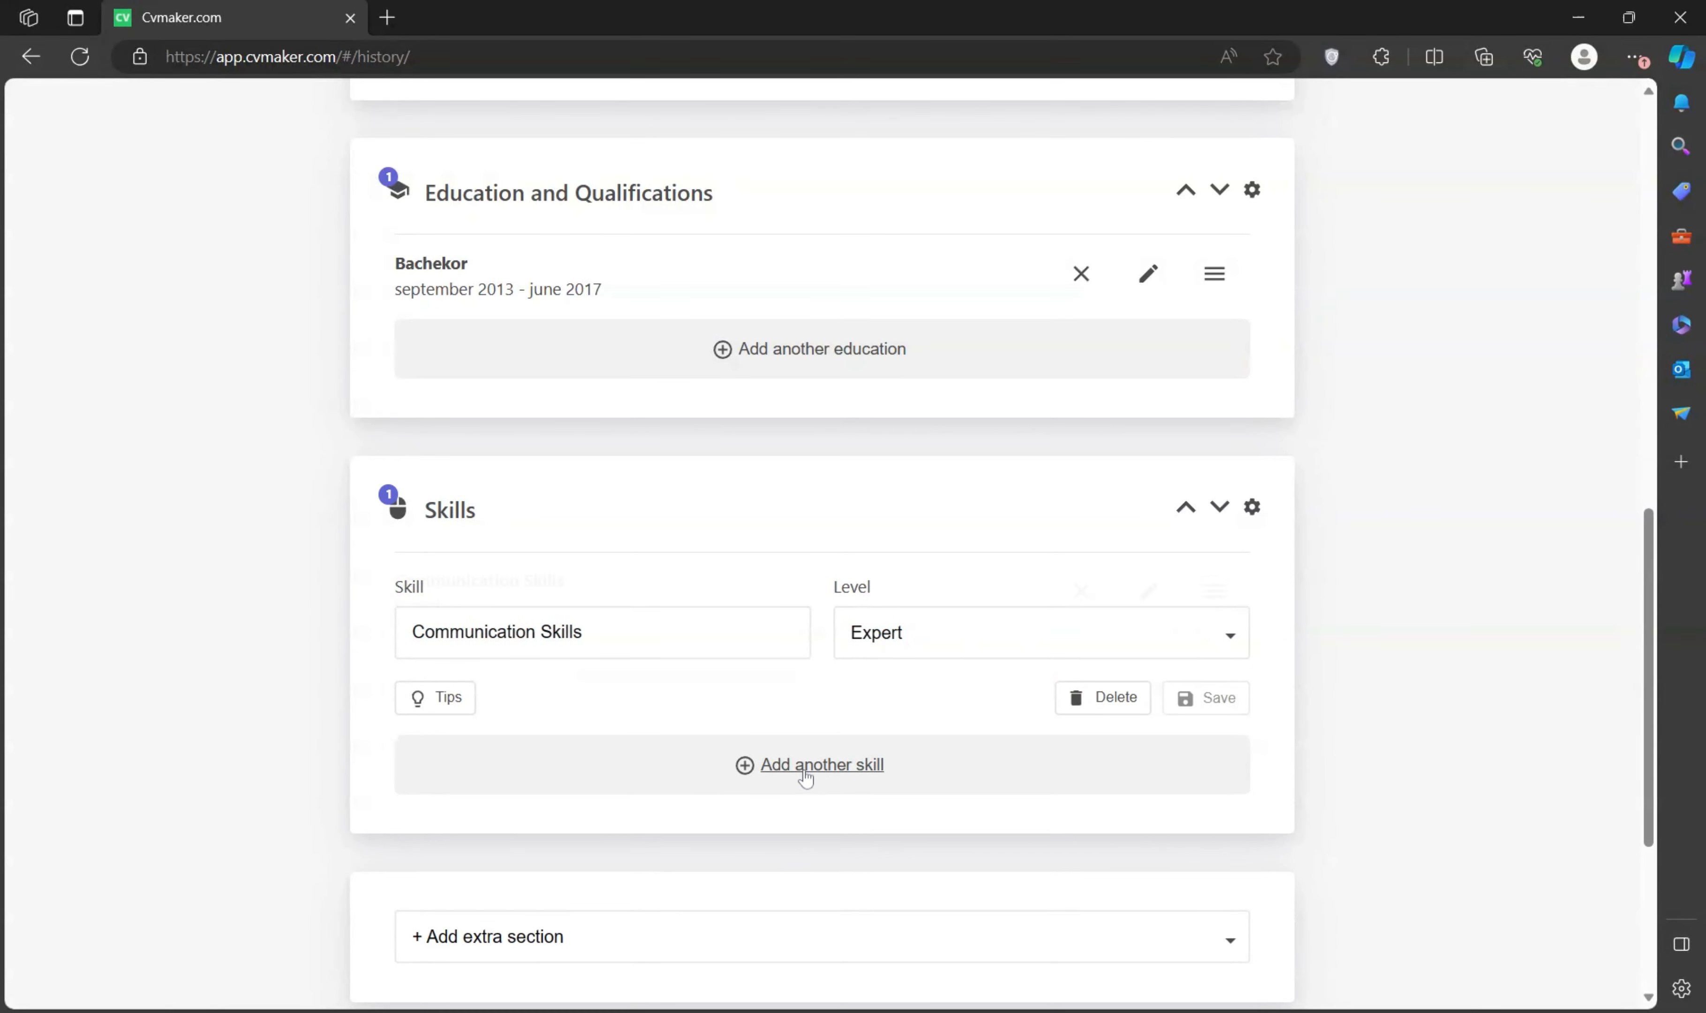
- Add another skill named "Team Player" with the level Expert and save it
{"action": "left_click", "coordinate": [857, 664]}
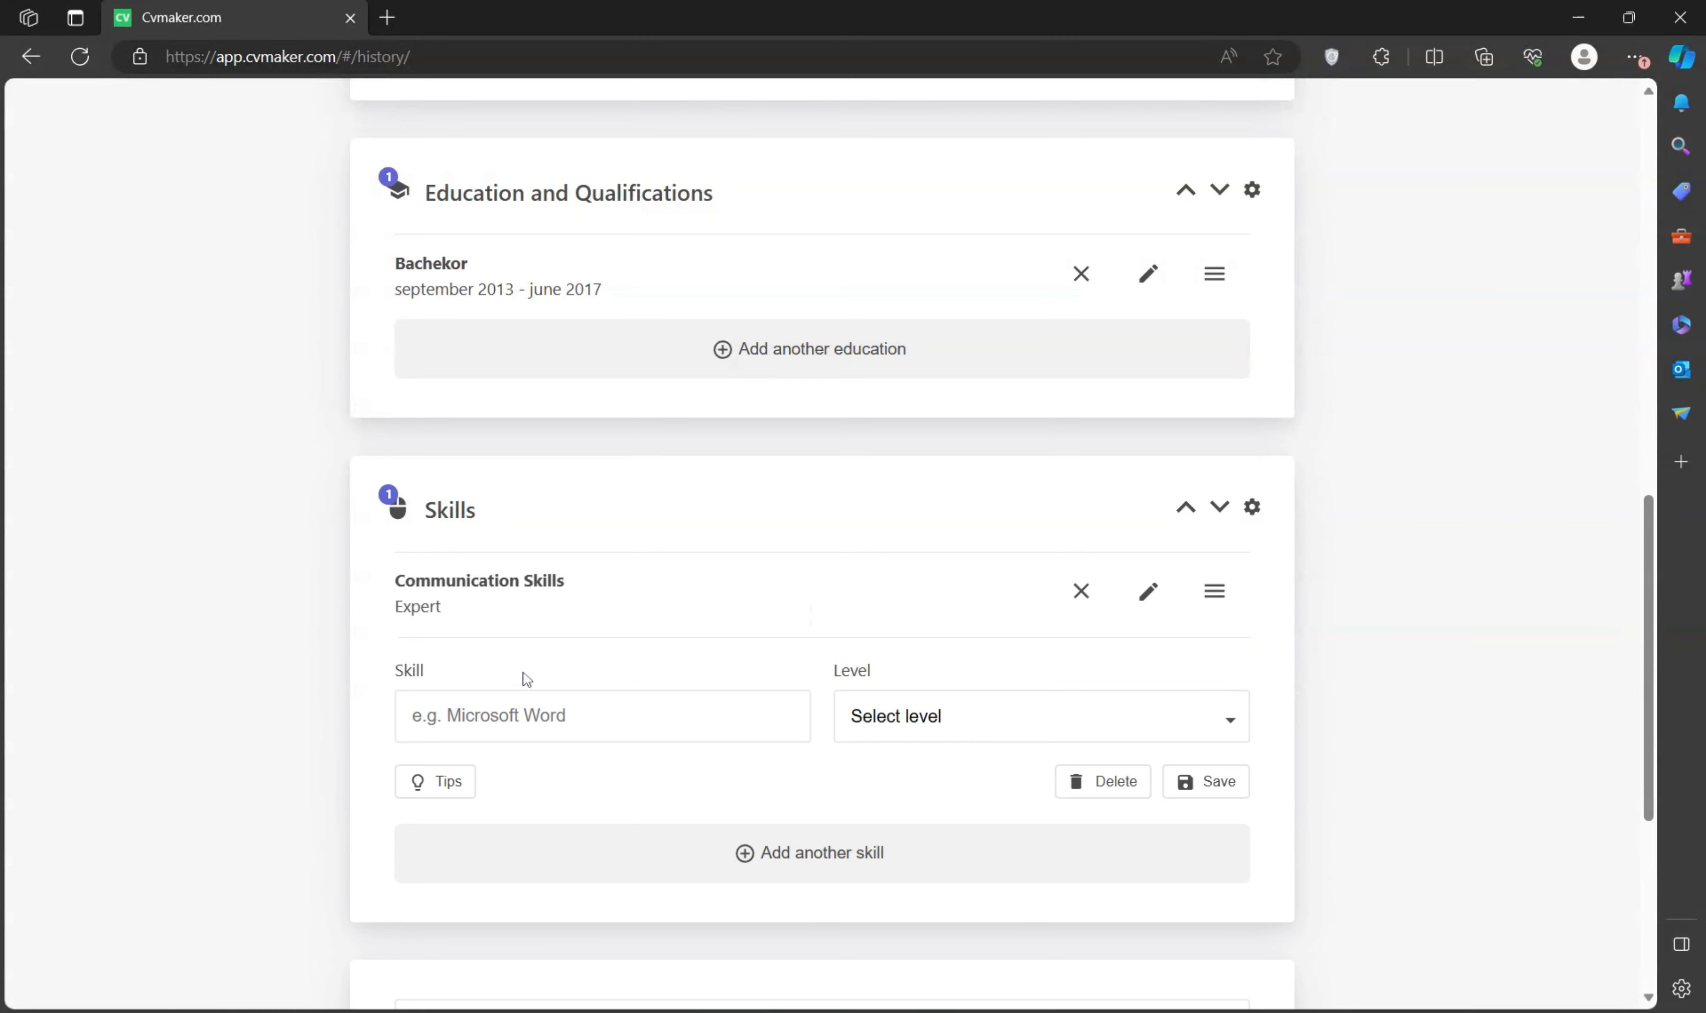
{"action": "left_click", "coordinate": [505, 715]}
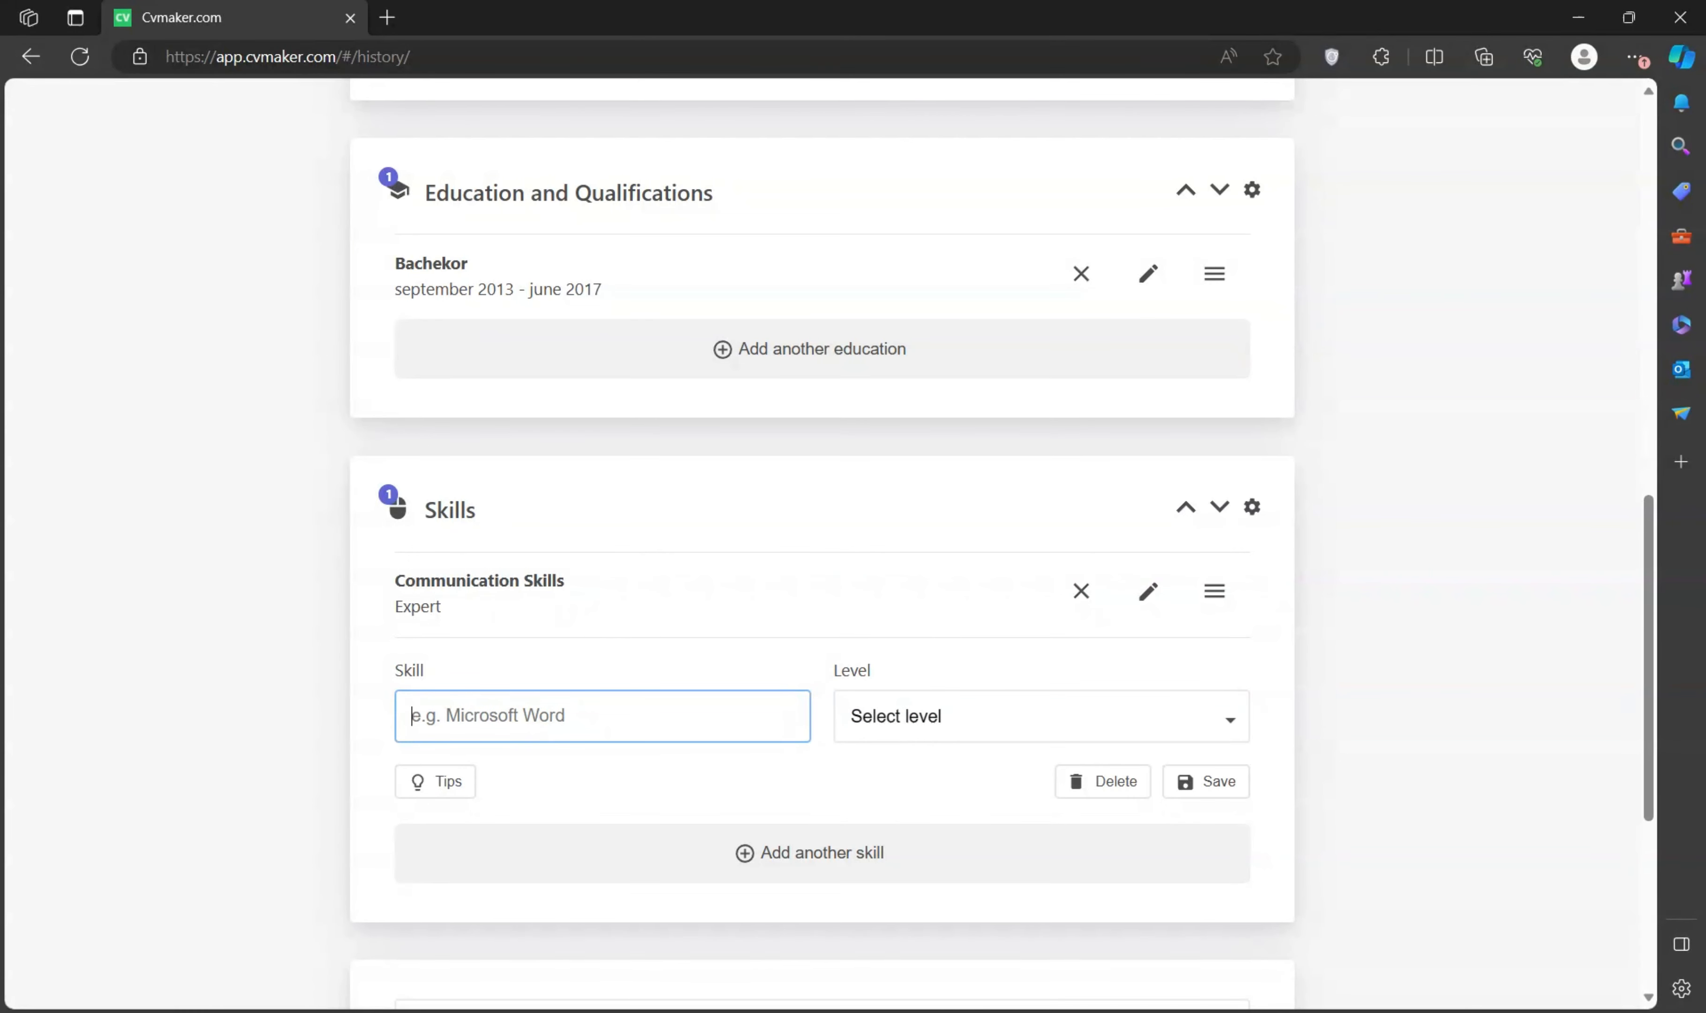
{"action": "type", "text": "Team "}
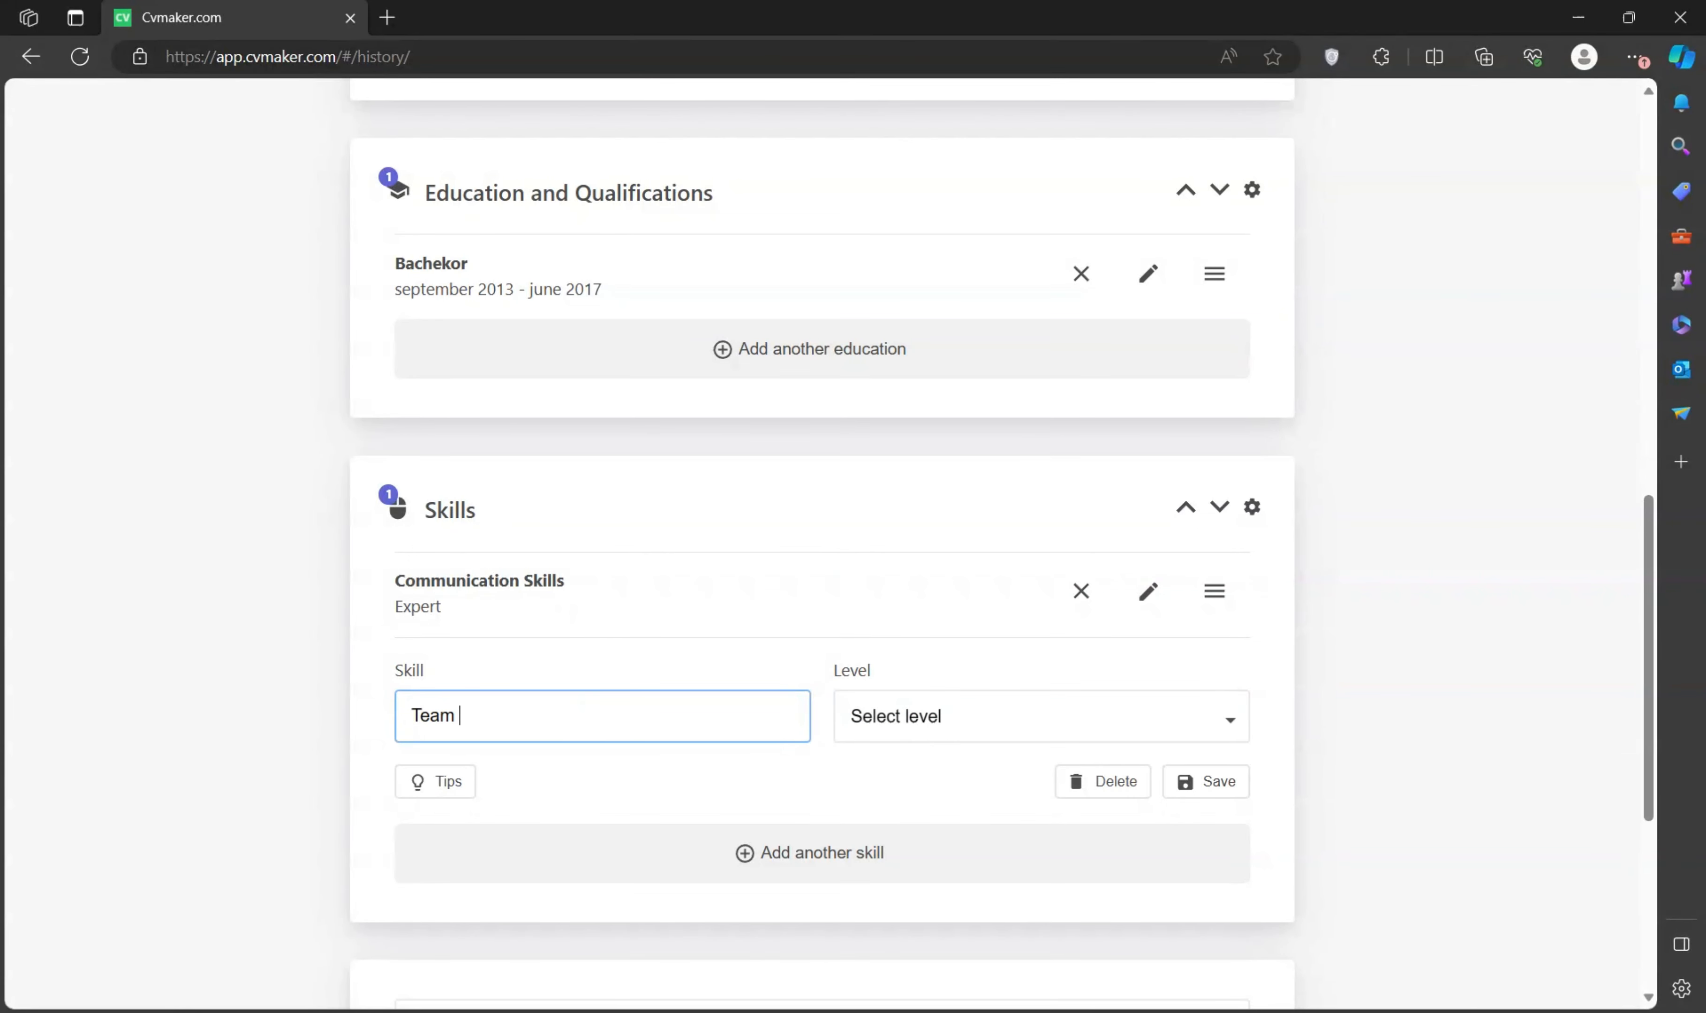
{"action": "type", "text": "Player"}
{"action": "left_click", "coordinate": [1063, 703]}
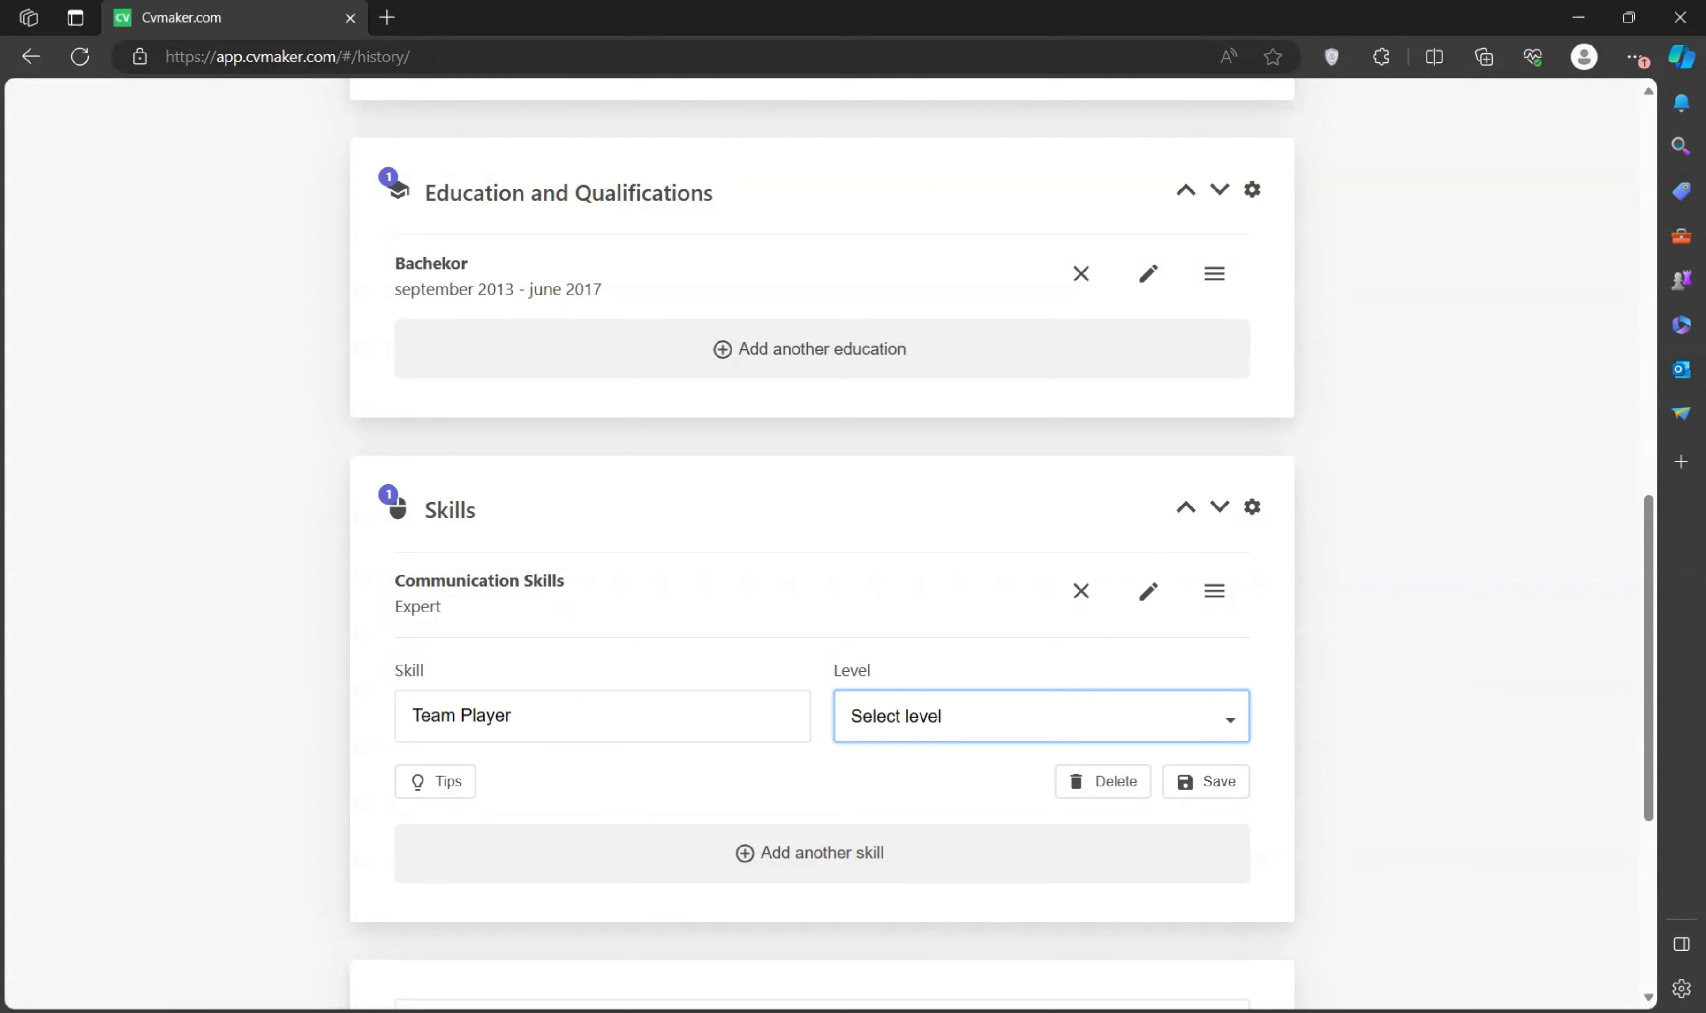
{"action": "left_click", "coordinate": [1125, 759]}
{"action": "left_click", "coordinate": [1205, 782]}
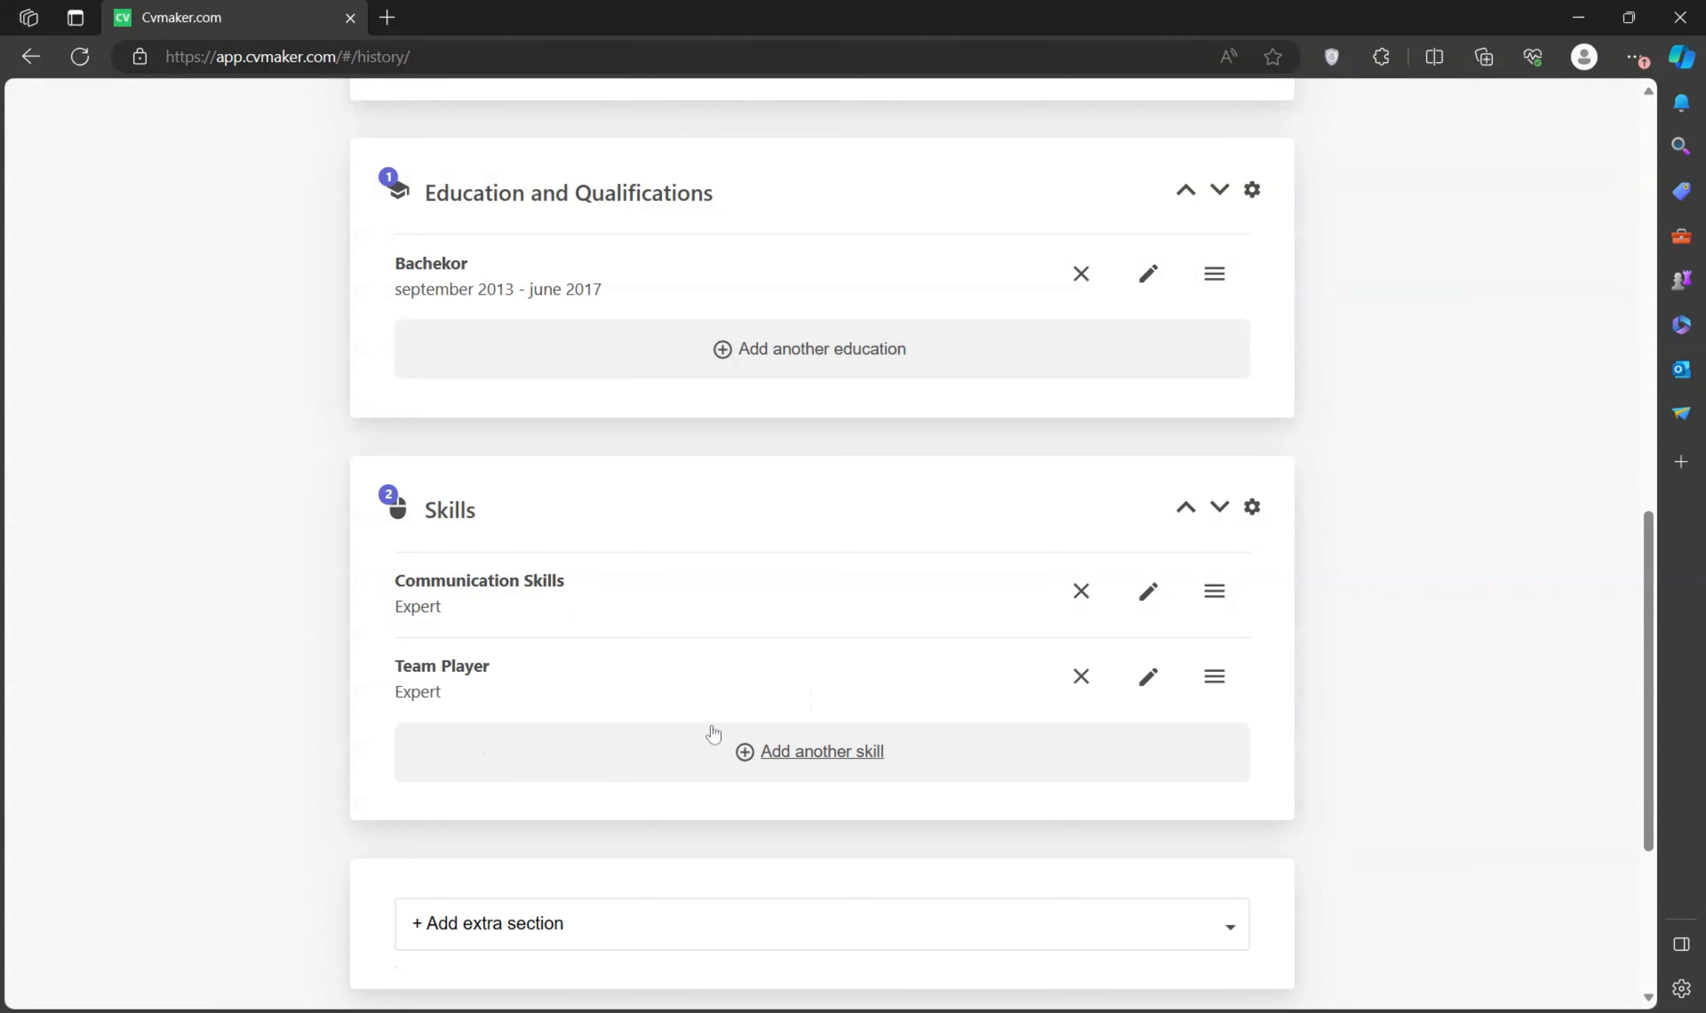
- Add a third entry to the Skills section and enter "Multi-tasking" as the skill
{"action": "left_click", "coordinate": [757, 759]}
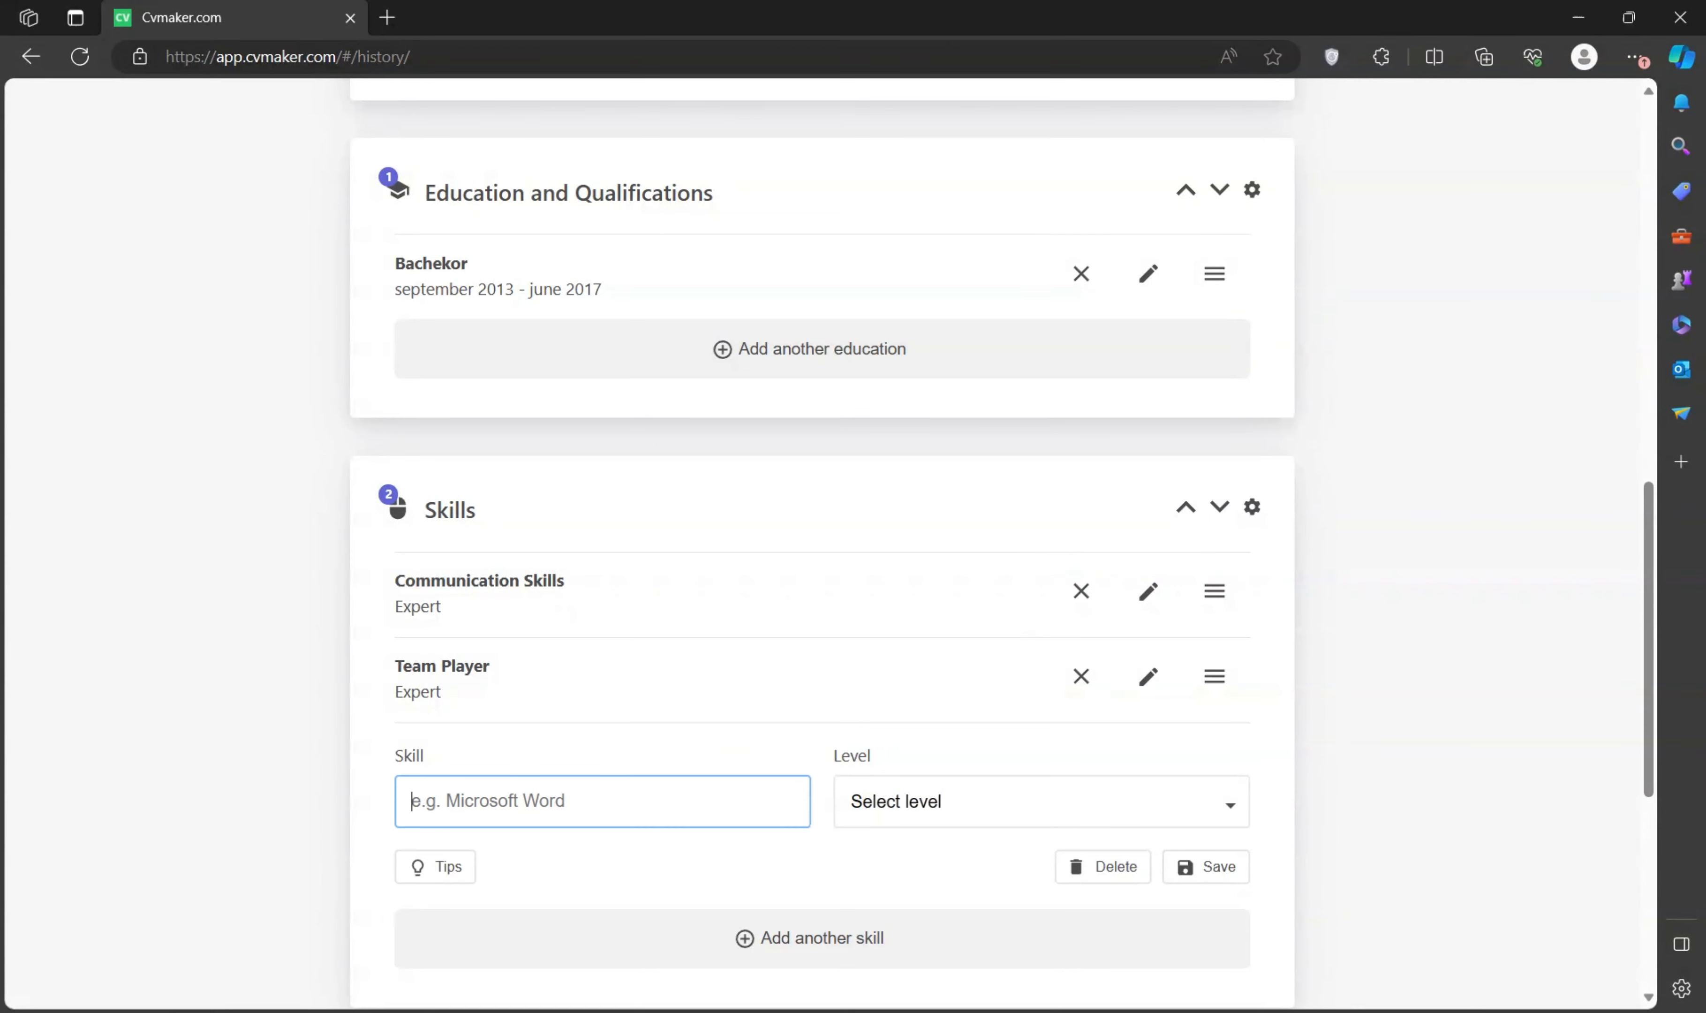
{"action": "type", "text": "Muu"}
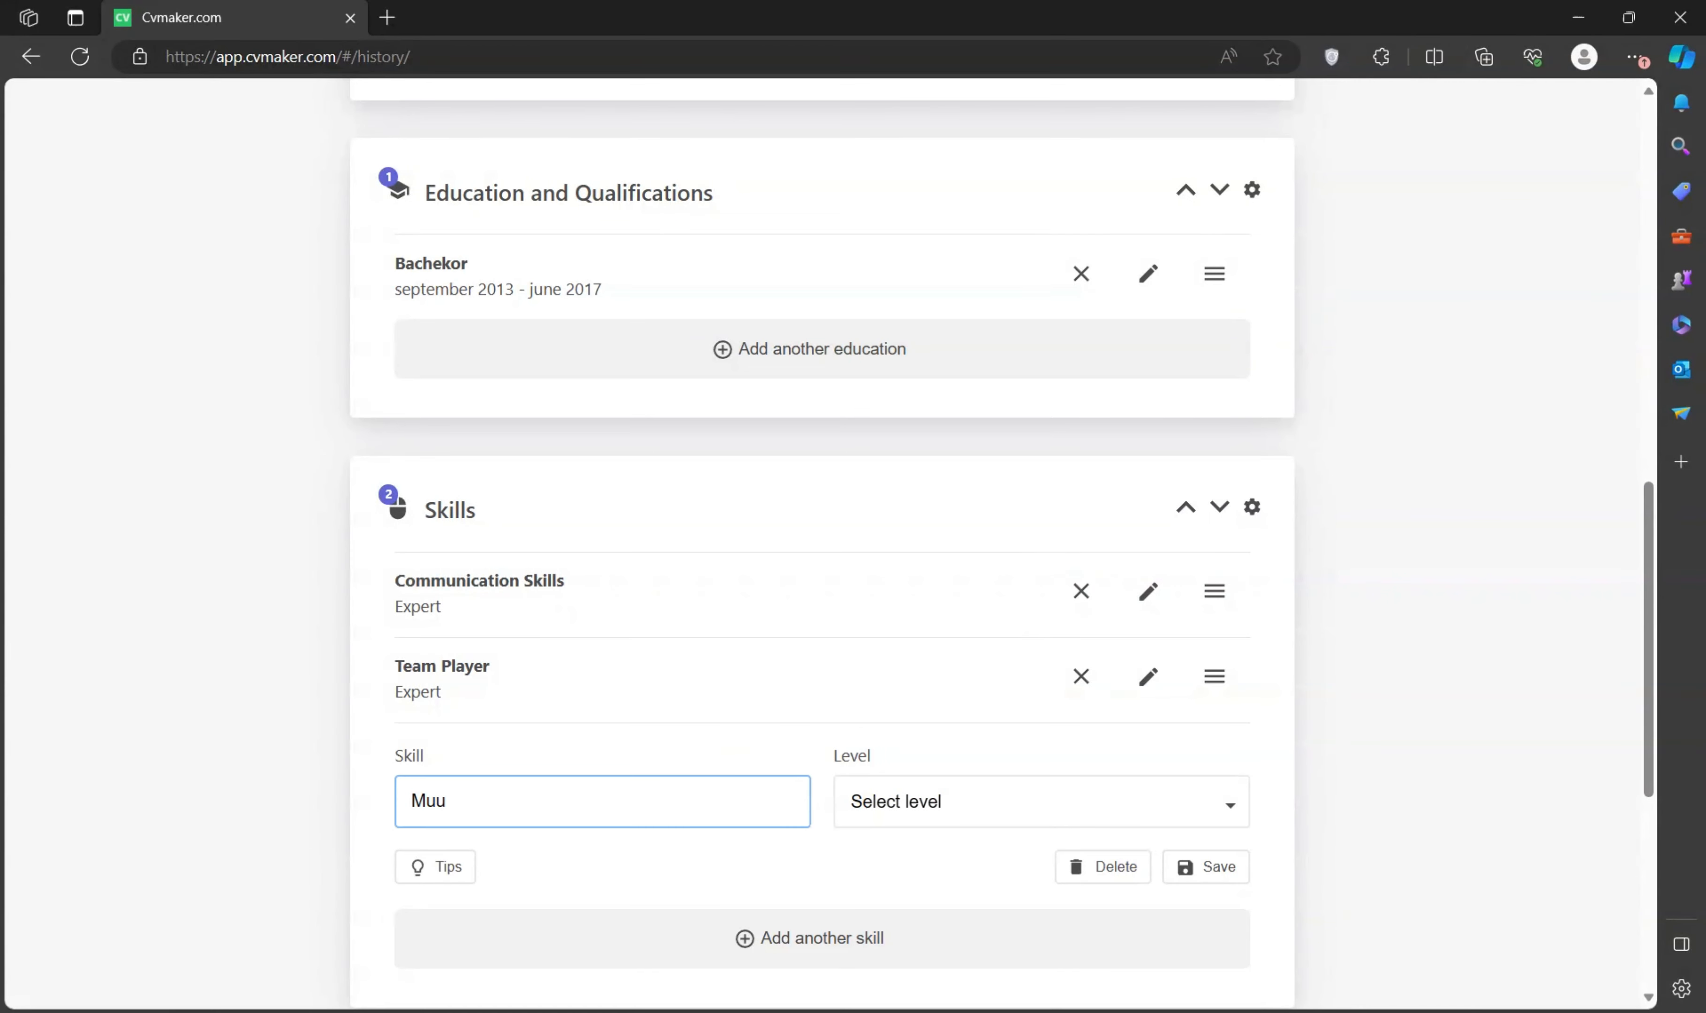
{"action": "key", "text": "ctrl+a"}
{"action": "type", "text": "Multi -tasj=king"}
{"action": "left_click", "coordinate": [481, 802]}
{"action": "key", "text": "Delete"}
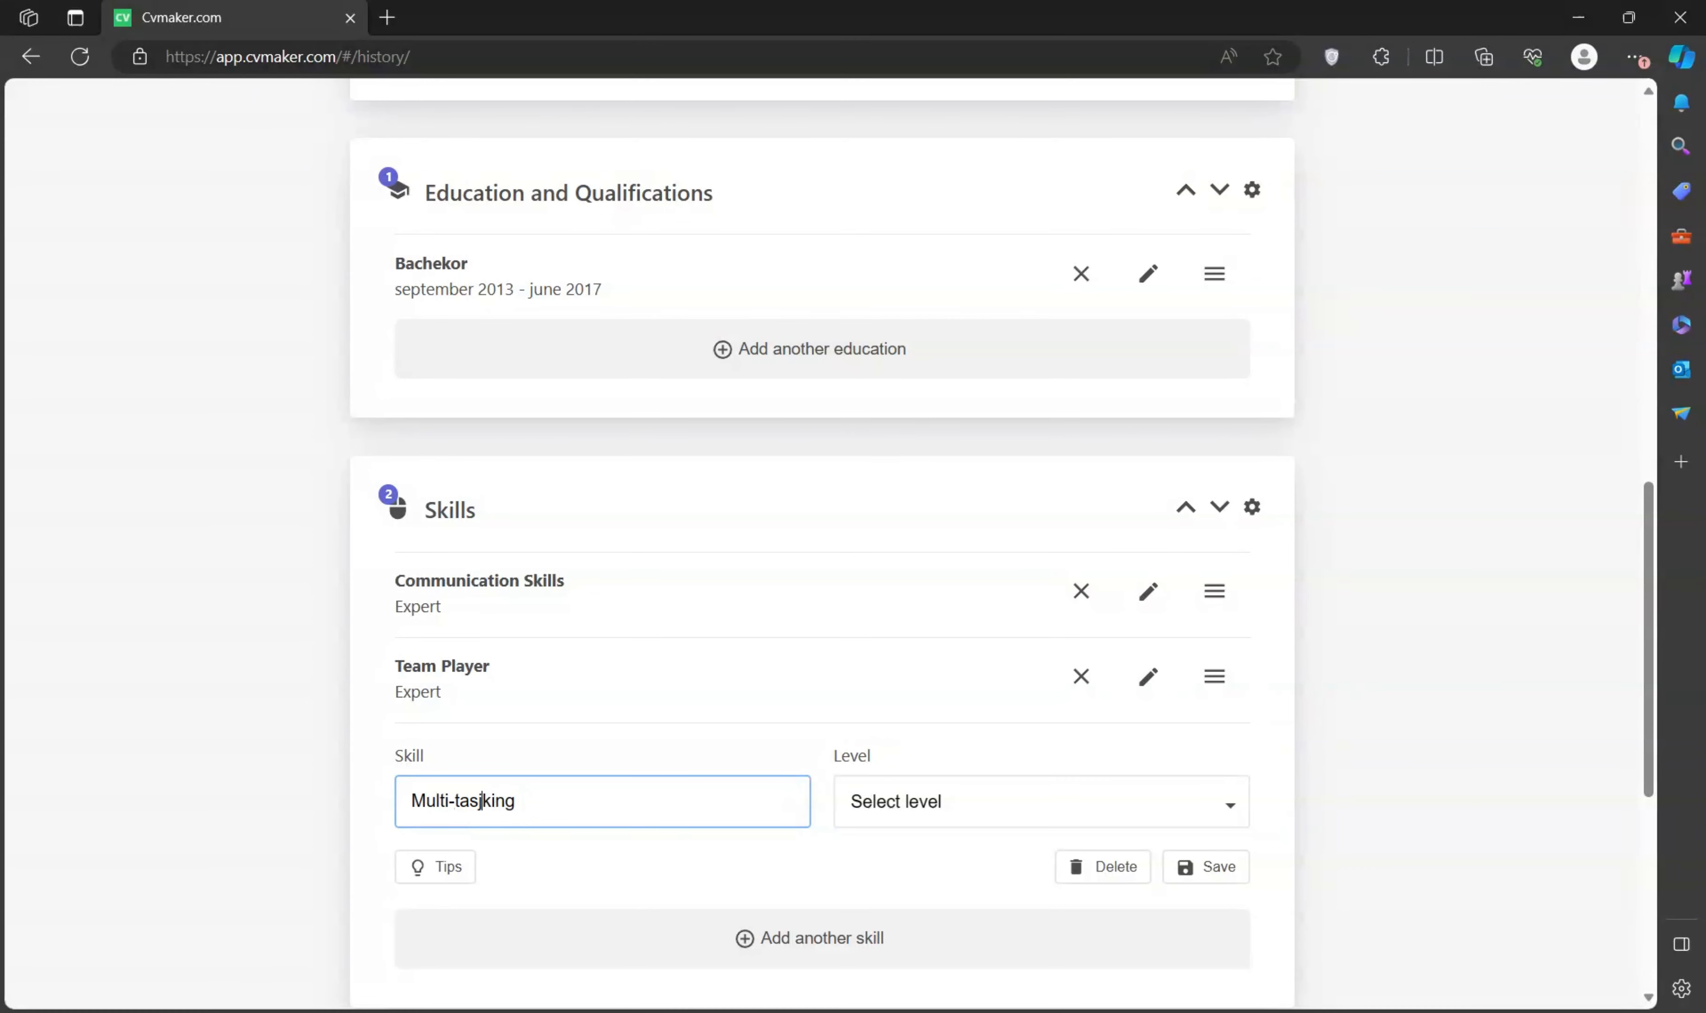
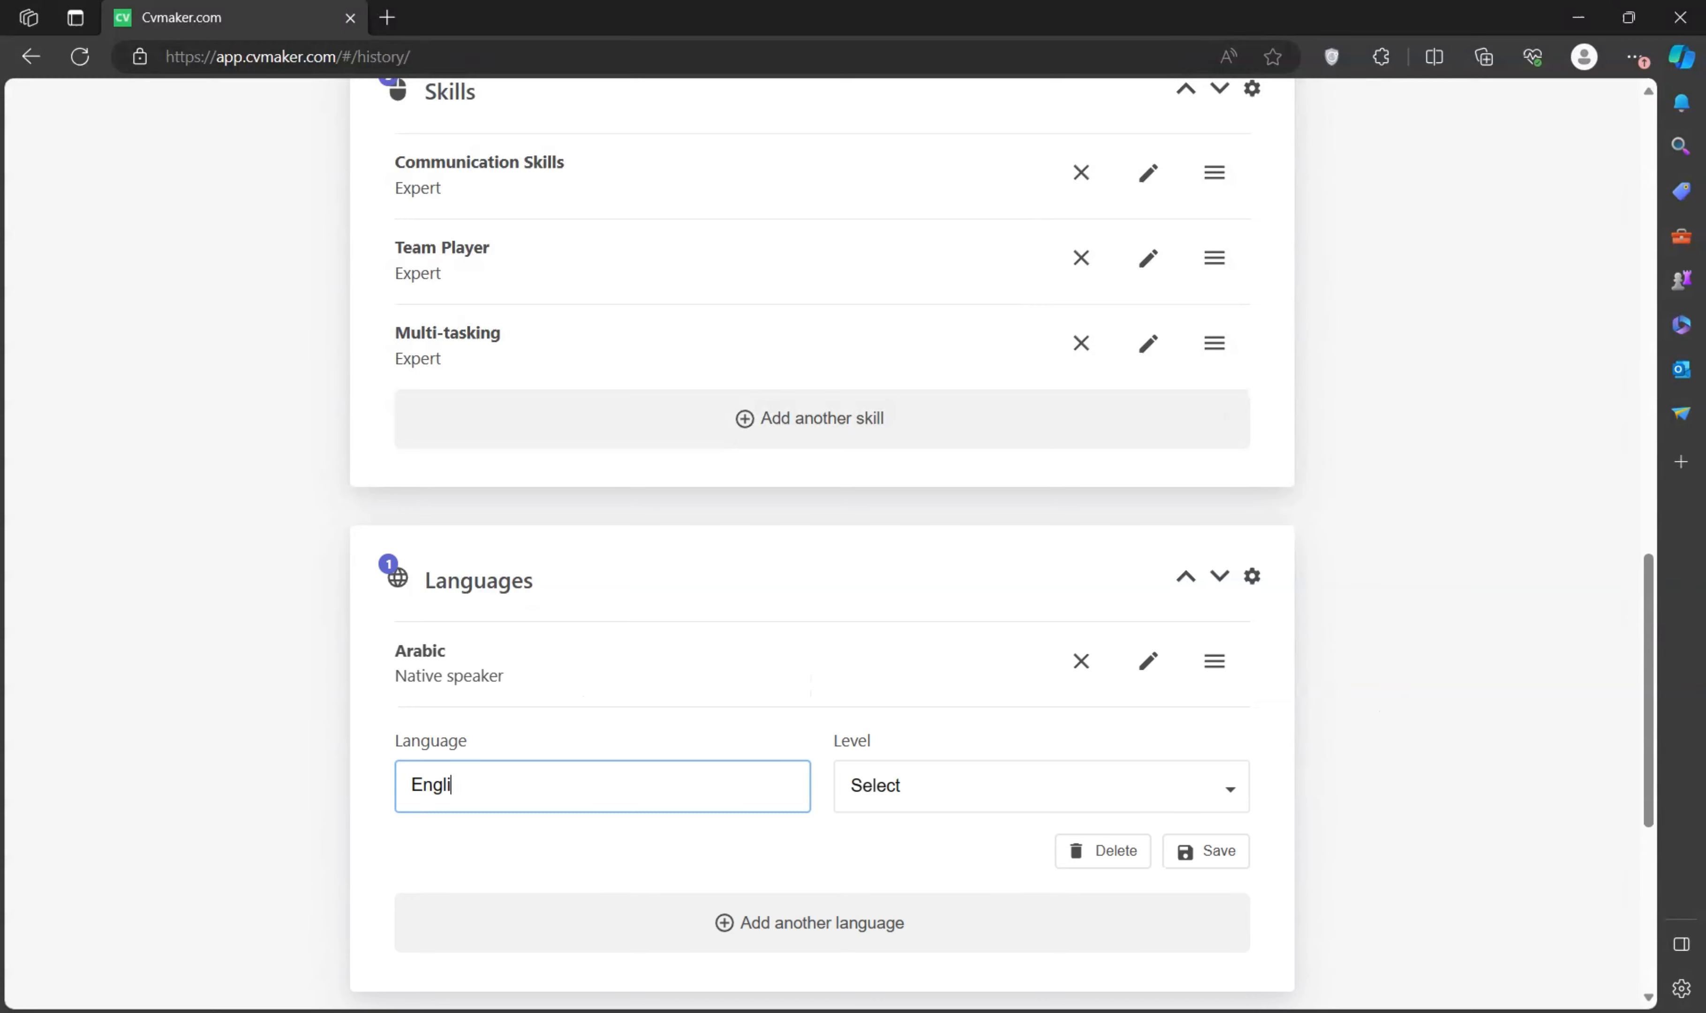
- Set the level of the English language entry to "Highly proficient in speaking and writing" and save it
{"action": "key", "text": "Tab"}
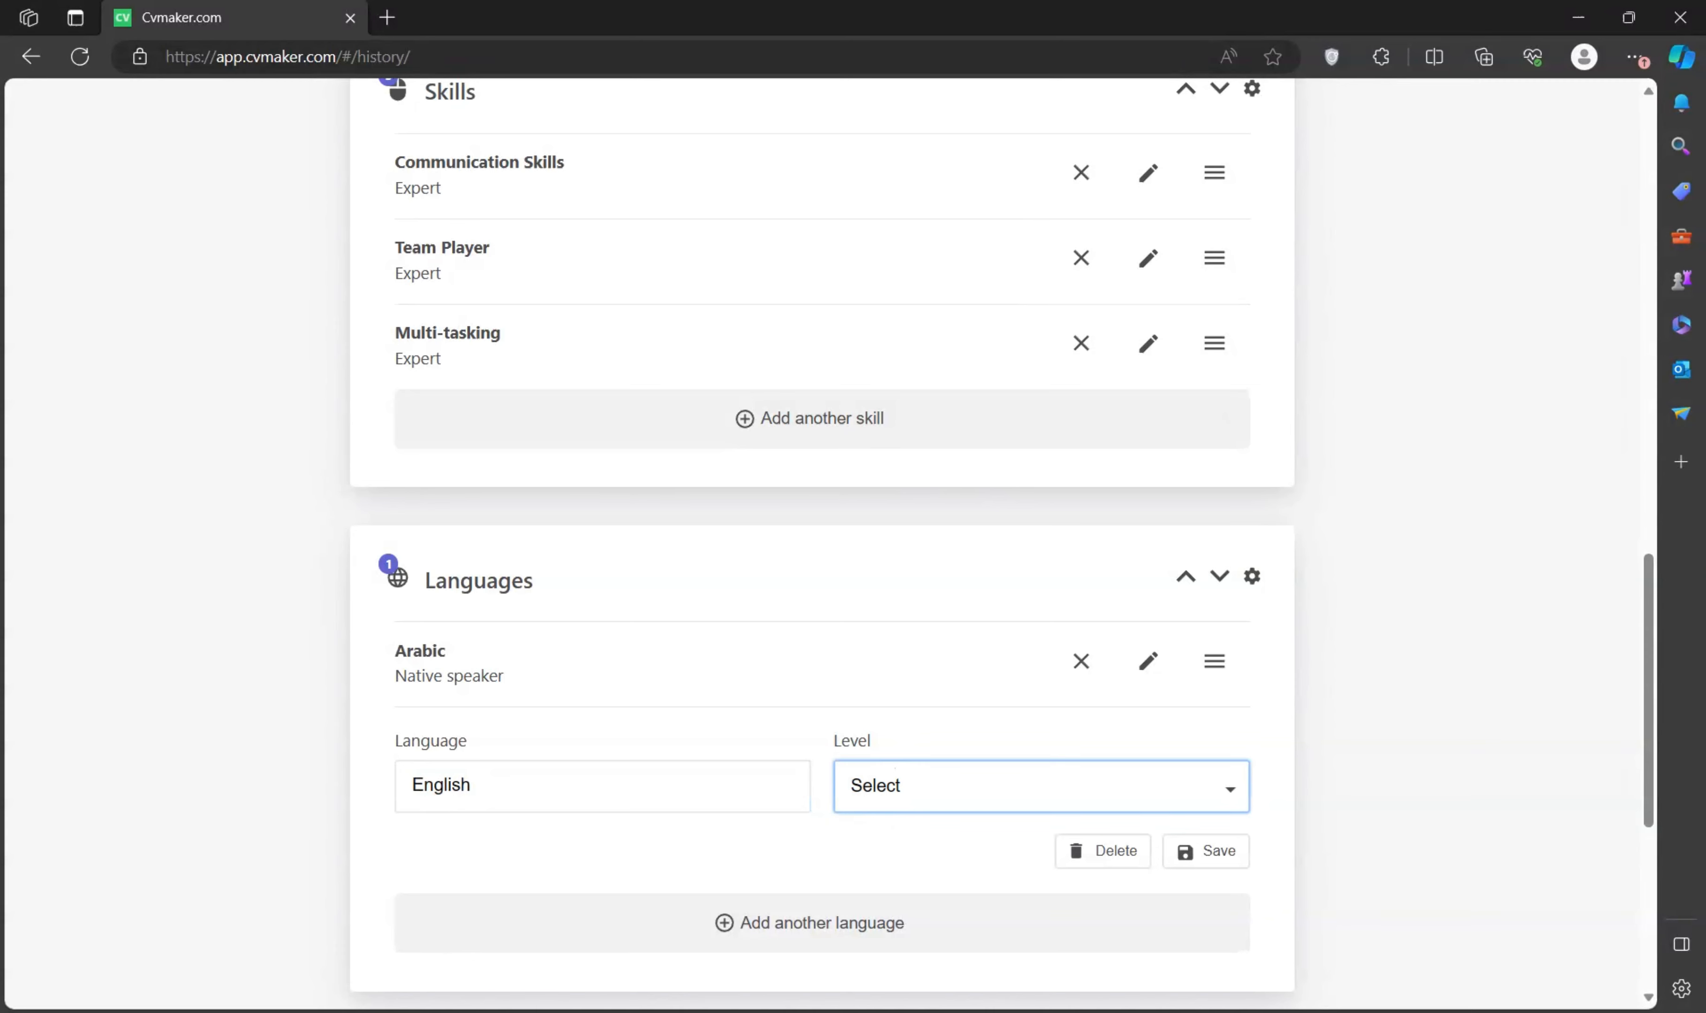
{"action": "left_click", "coordinate": [977, 572]}
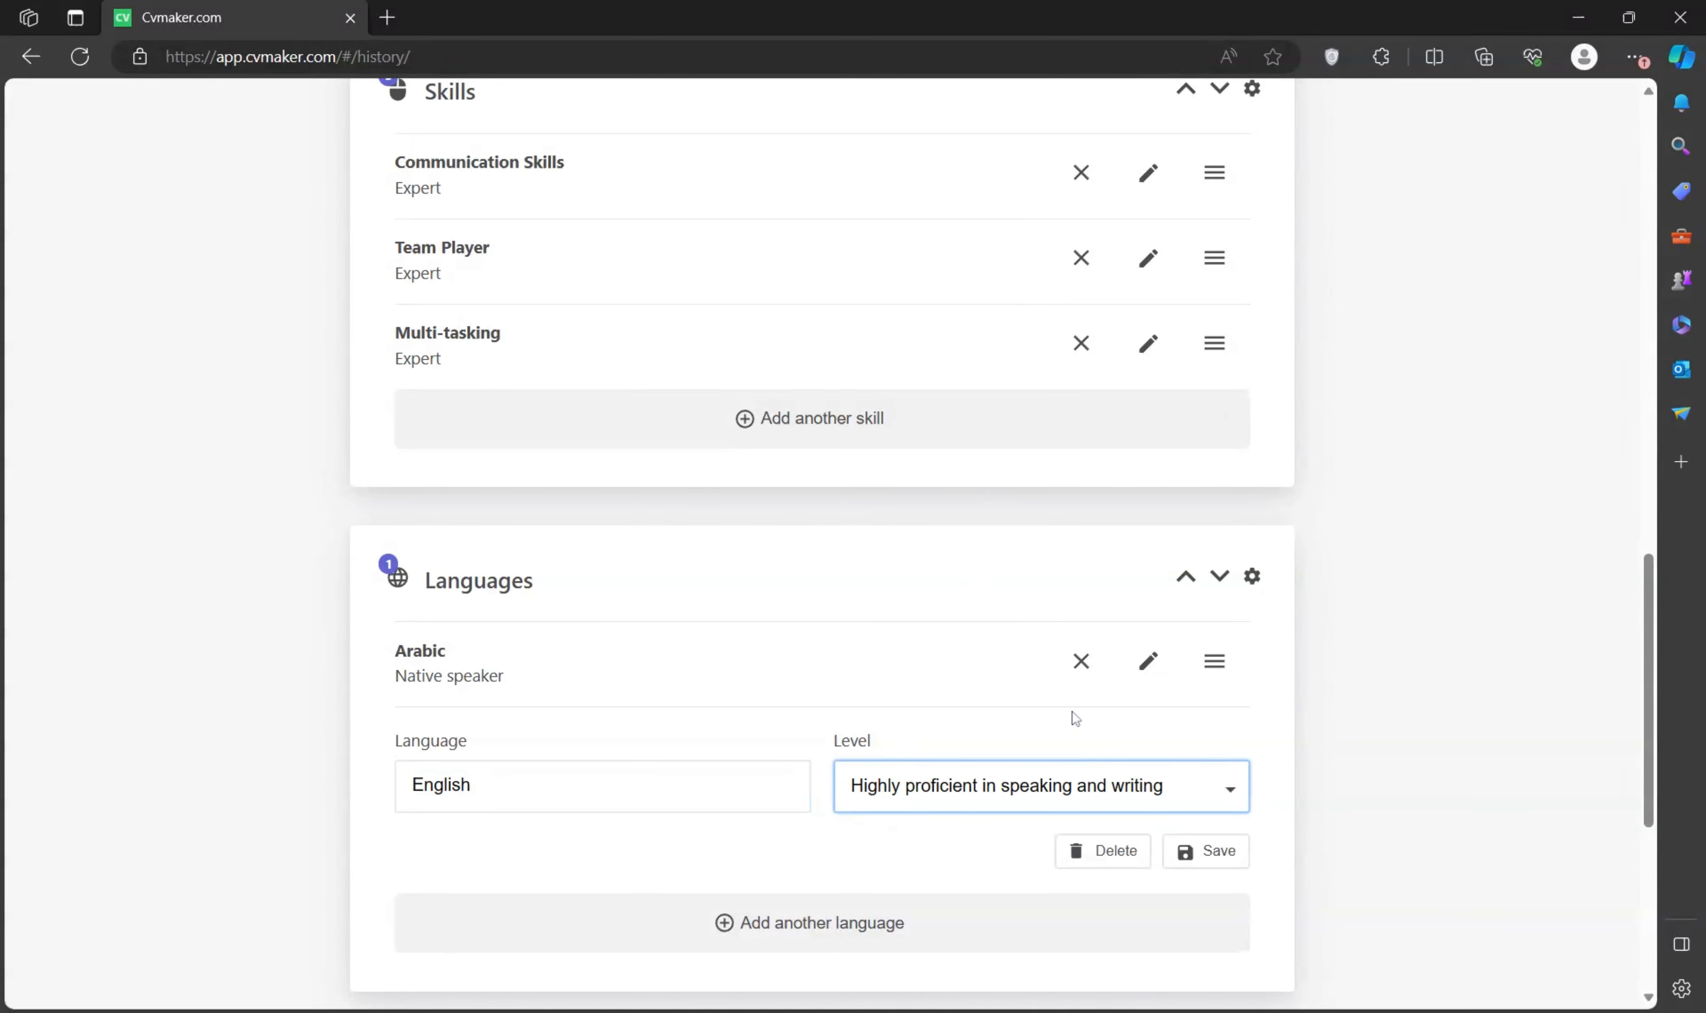
{"action": "left_click", "coordinate": [1219, 852]}
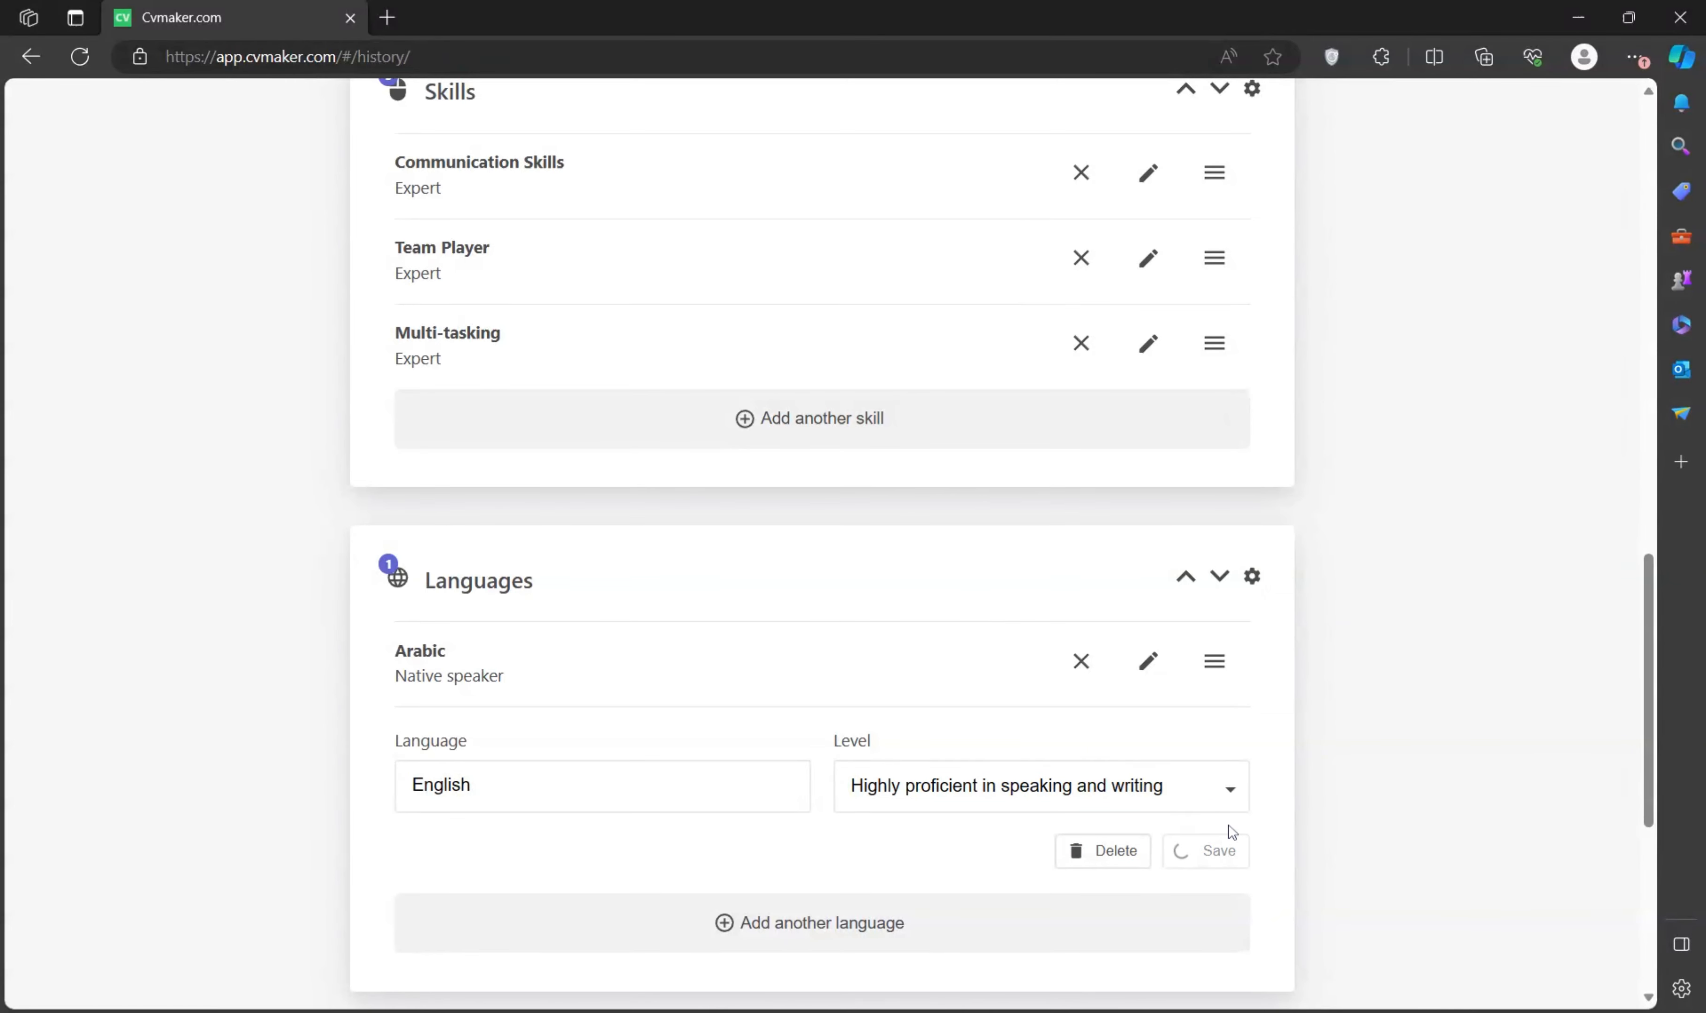
- Check the choices for extra sections without adding one and continue to the template selection
{"action": "scroll", "coordinate": [1240, 713], "scroll_direction": "down", "scroll_amount": 4}
{"action": "left_click", "coordinate": [1226, 717]}
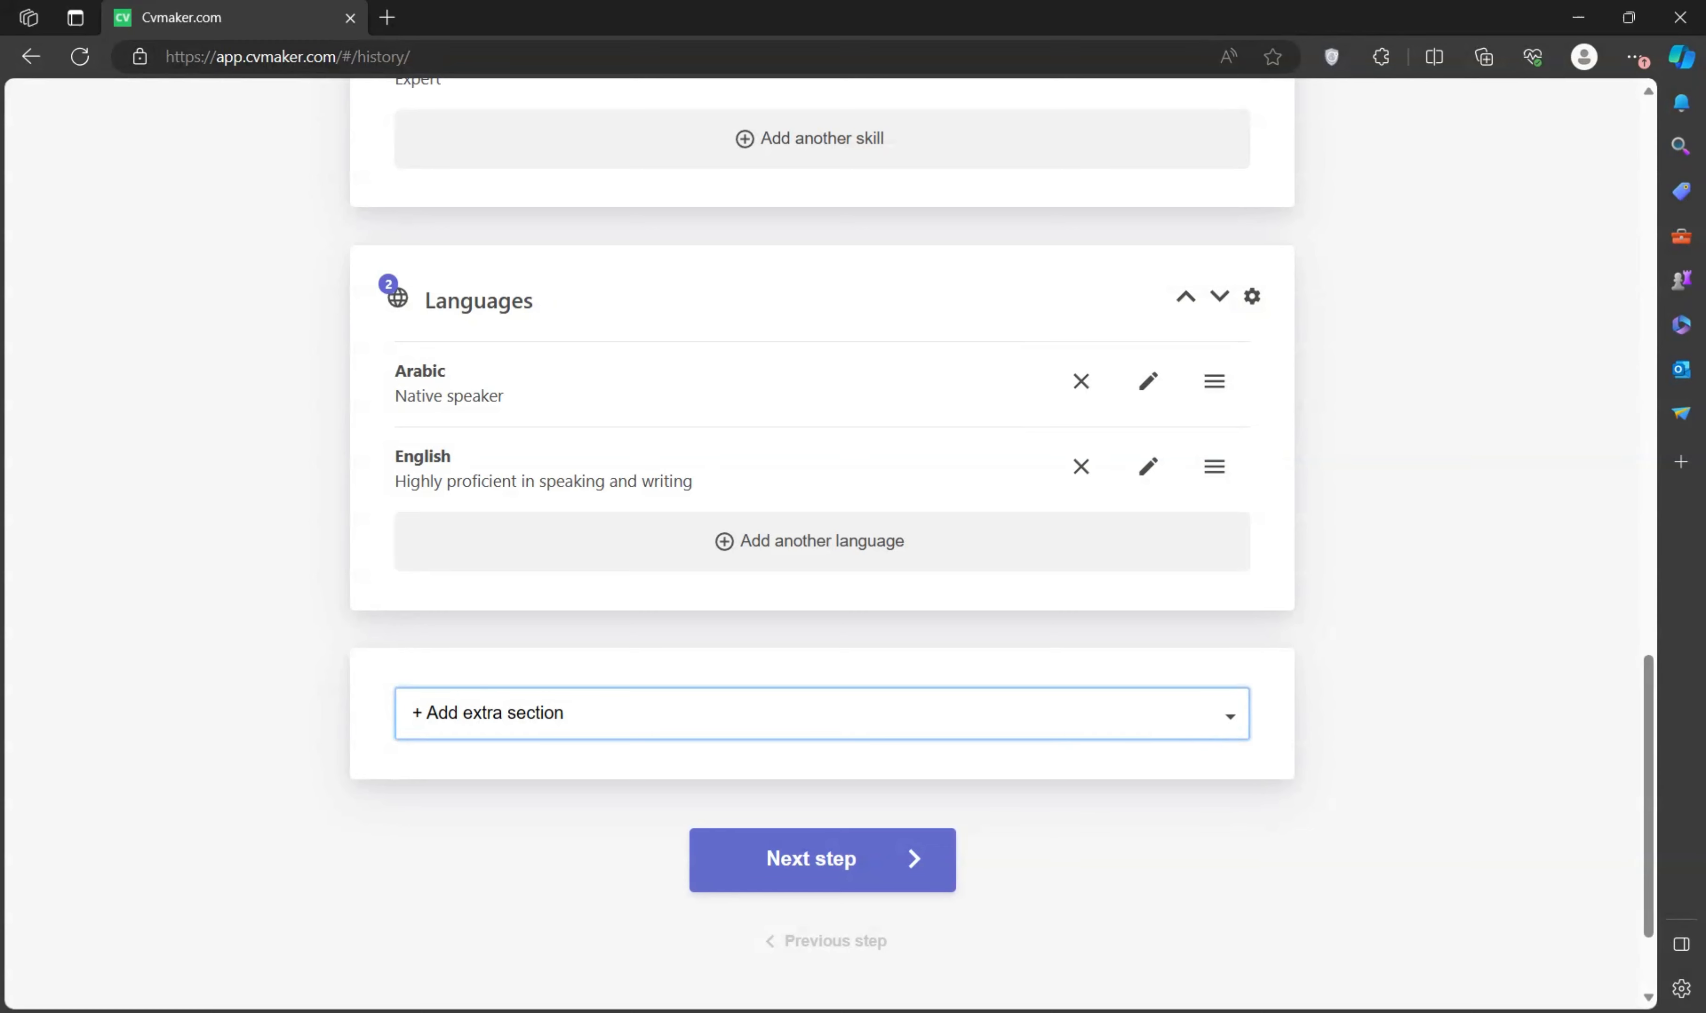
{"action": "left_click", "coordinate": [1356, 785]}
{"action": "scroll", "coordinate": [1356, 785], "scroll_direction": "down", "scroll_amount": 2}
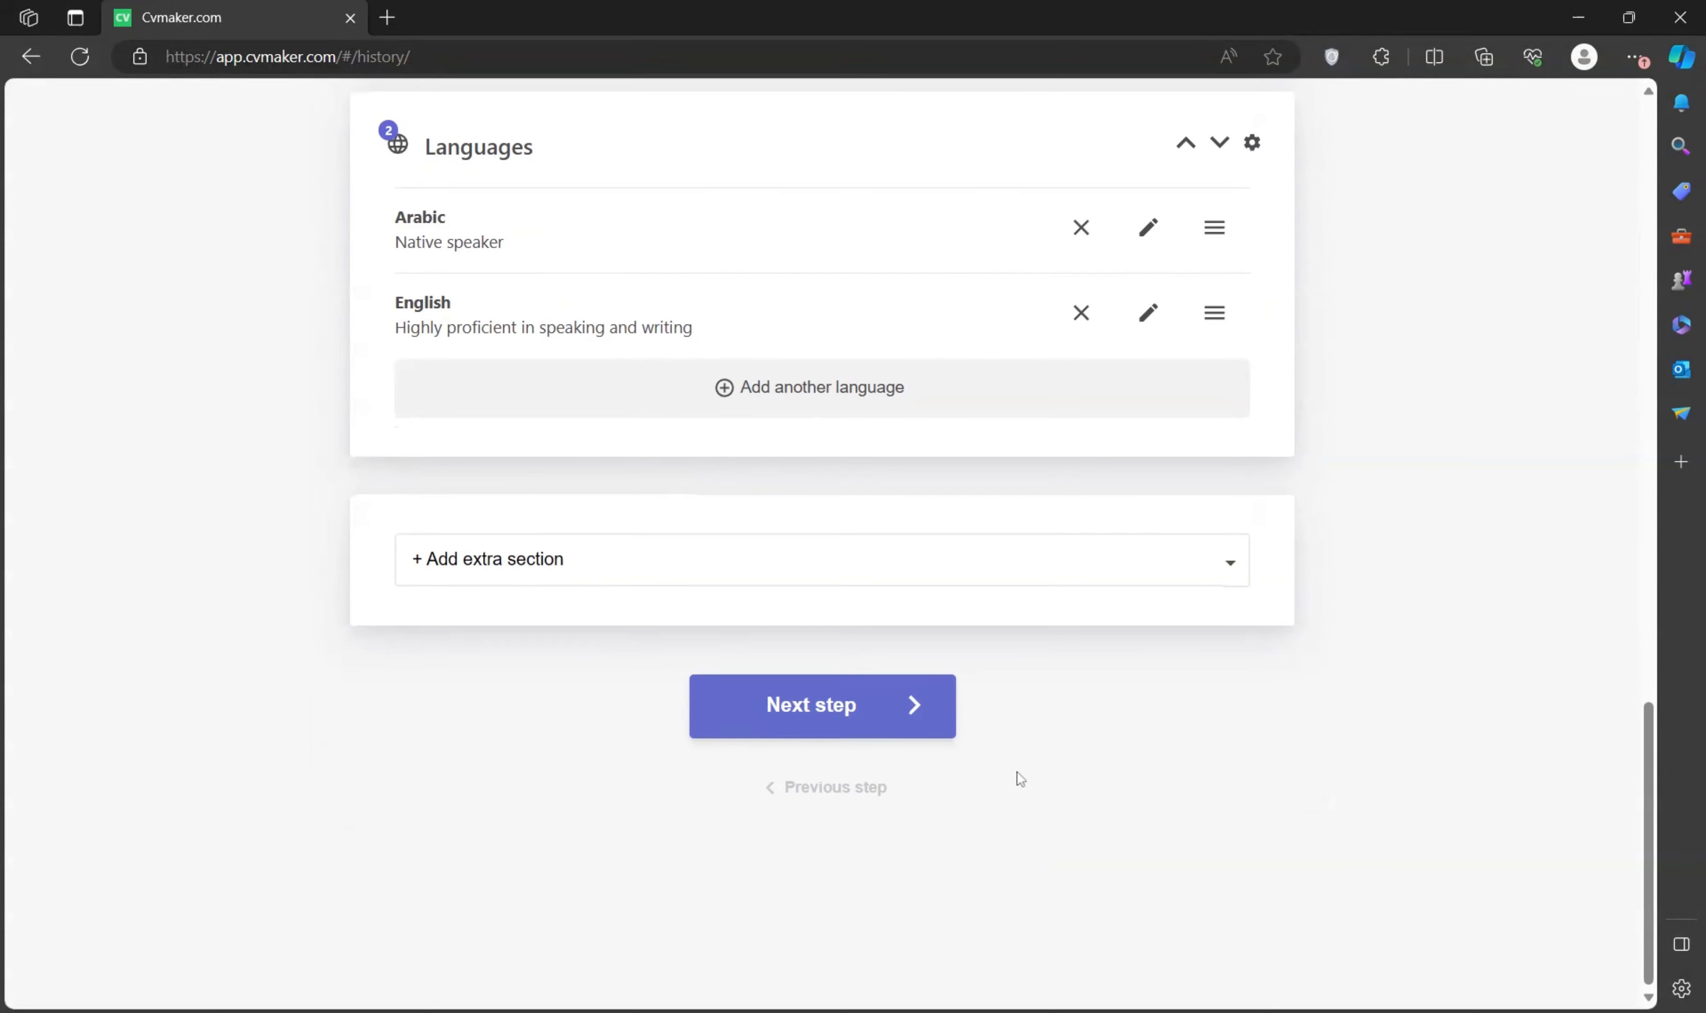
{"action": "left_click", "coordinate": [819, 720]}
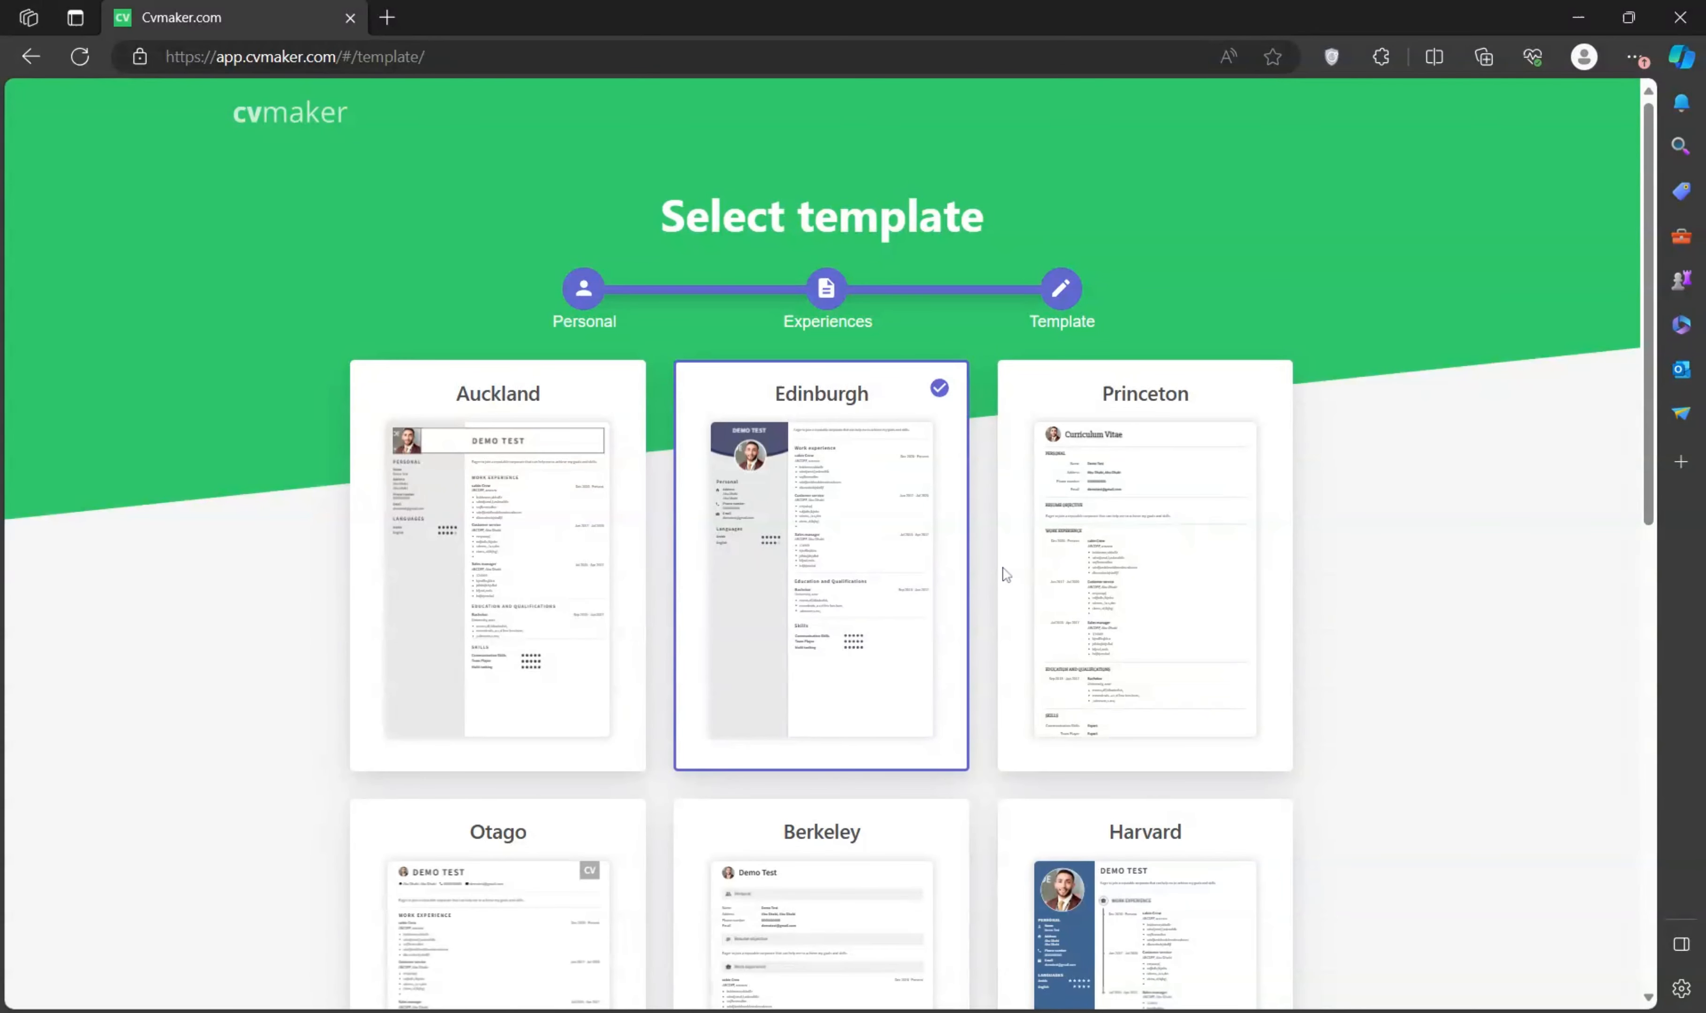
- Browse the available resume templates and choose the Harvard template, opening its preview
{"action": "scroll", "coordinate": [1347, 471], "scroll_direction": "down", "scroll_amount": 3}
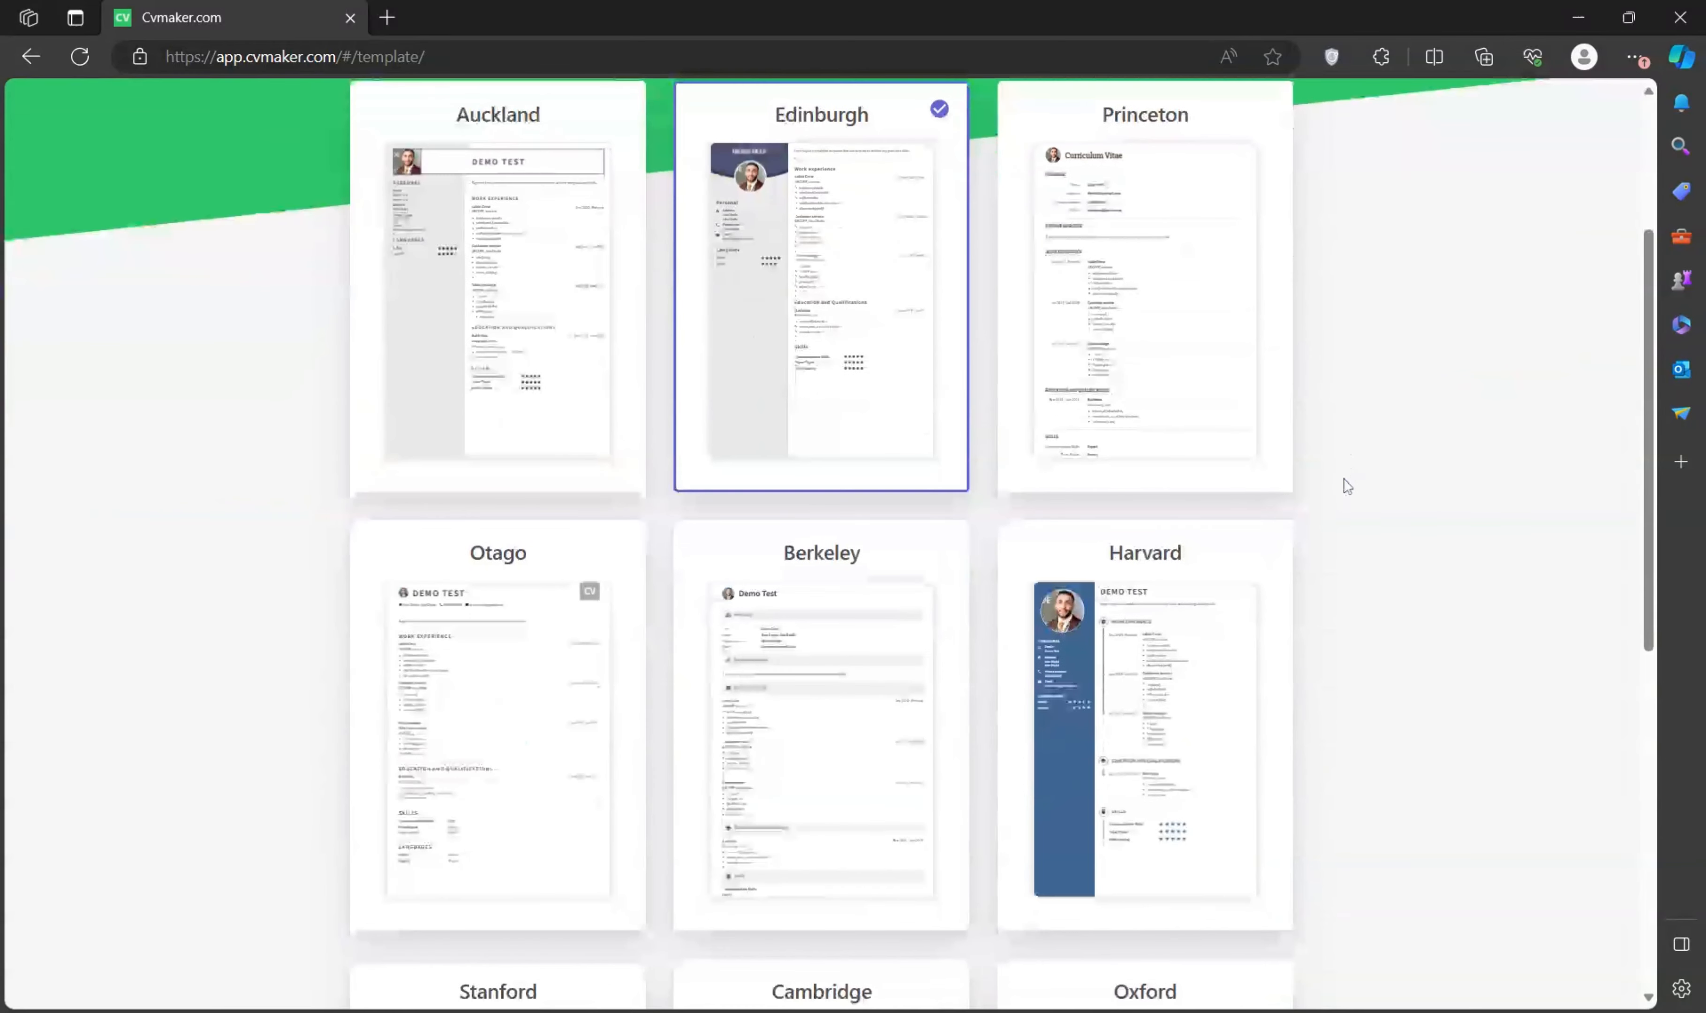
{"action": "scroll", "coordinate": [921, 606], "scroll_direction": "up", "scroll_amount": 3}
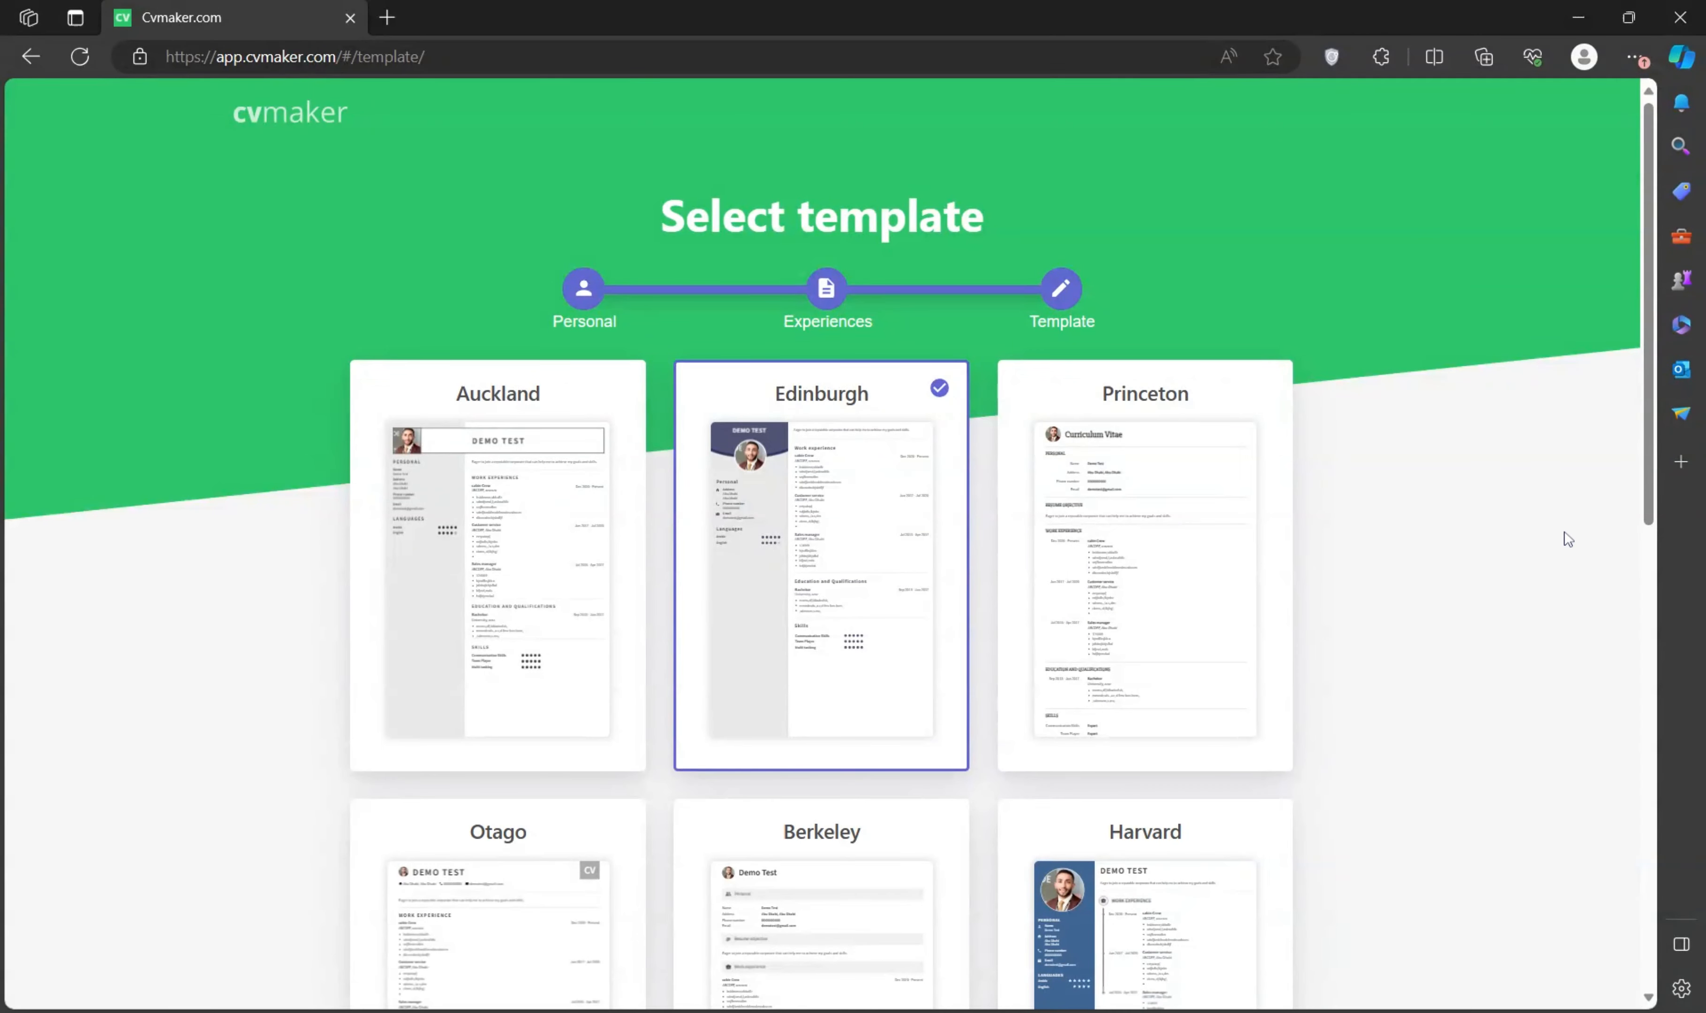
{"action": "scroll", "coordinate": [1535, 558], "scroll_direction": "down", "scroll_amount": 2}
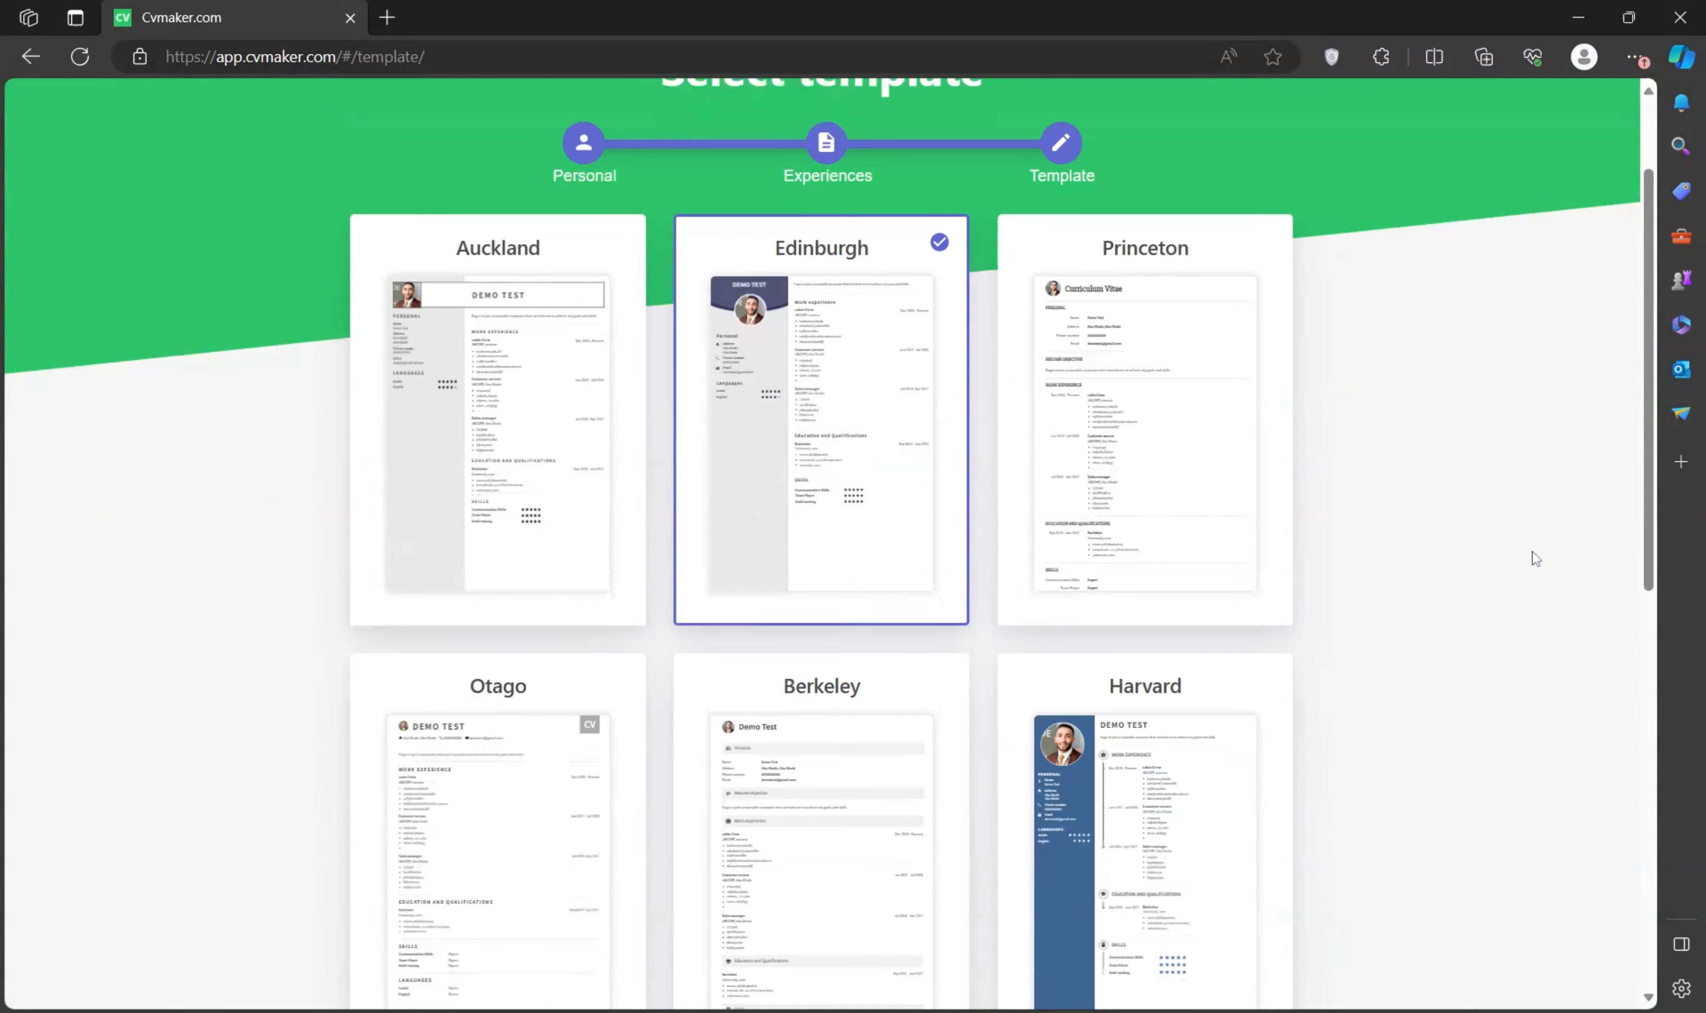
{"action": "scroll", "coordinate": [1530, 556], "scroll_direction": "down", "scroll_amount": 2}
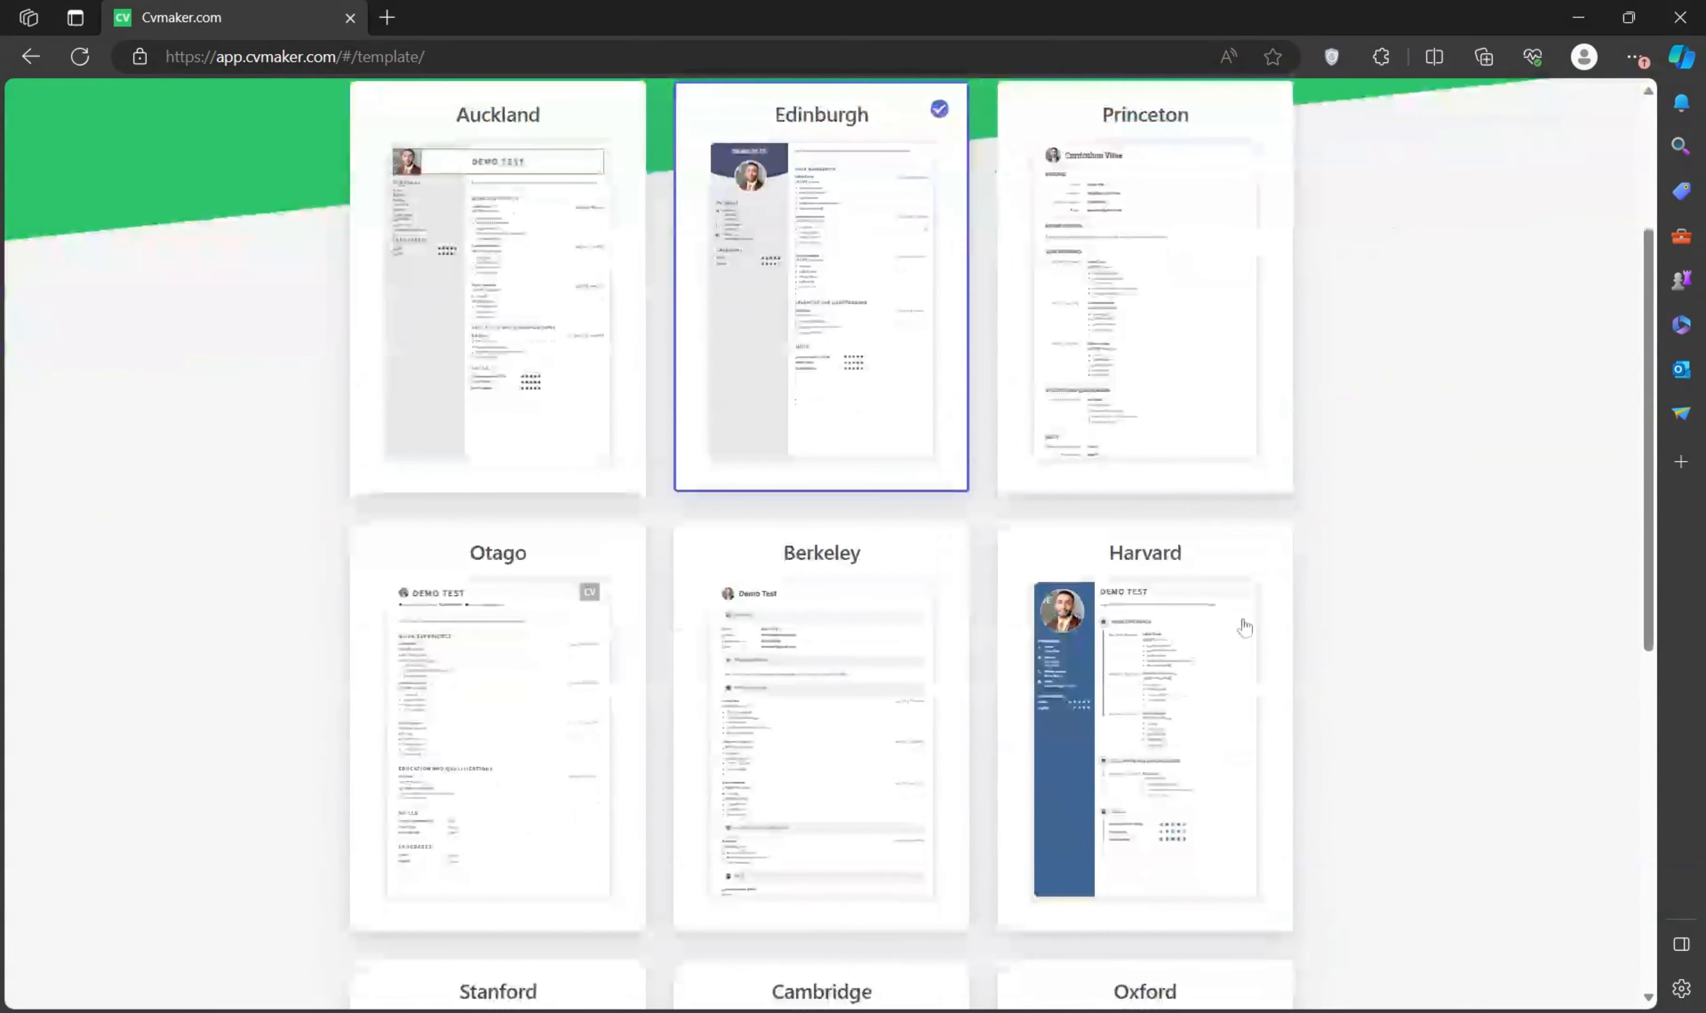
{"action": "left_click", "coordinate": [1081, 636]}
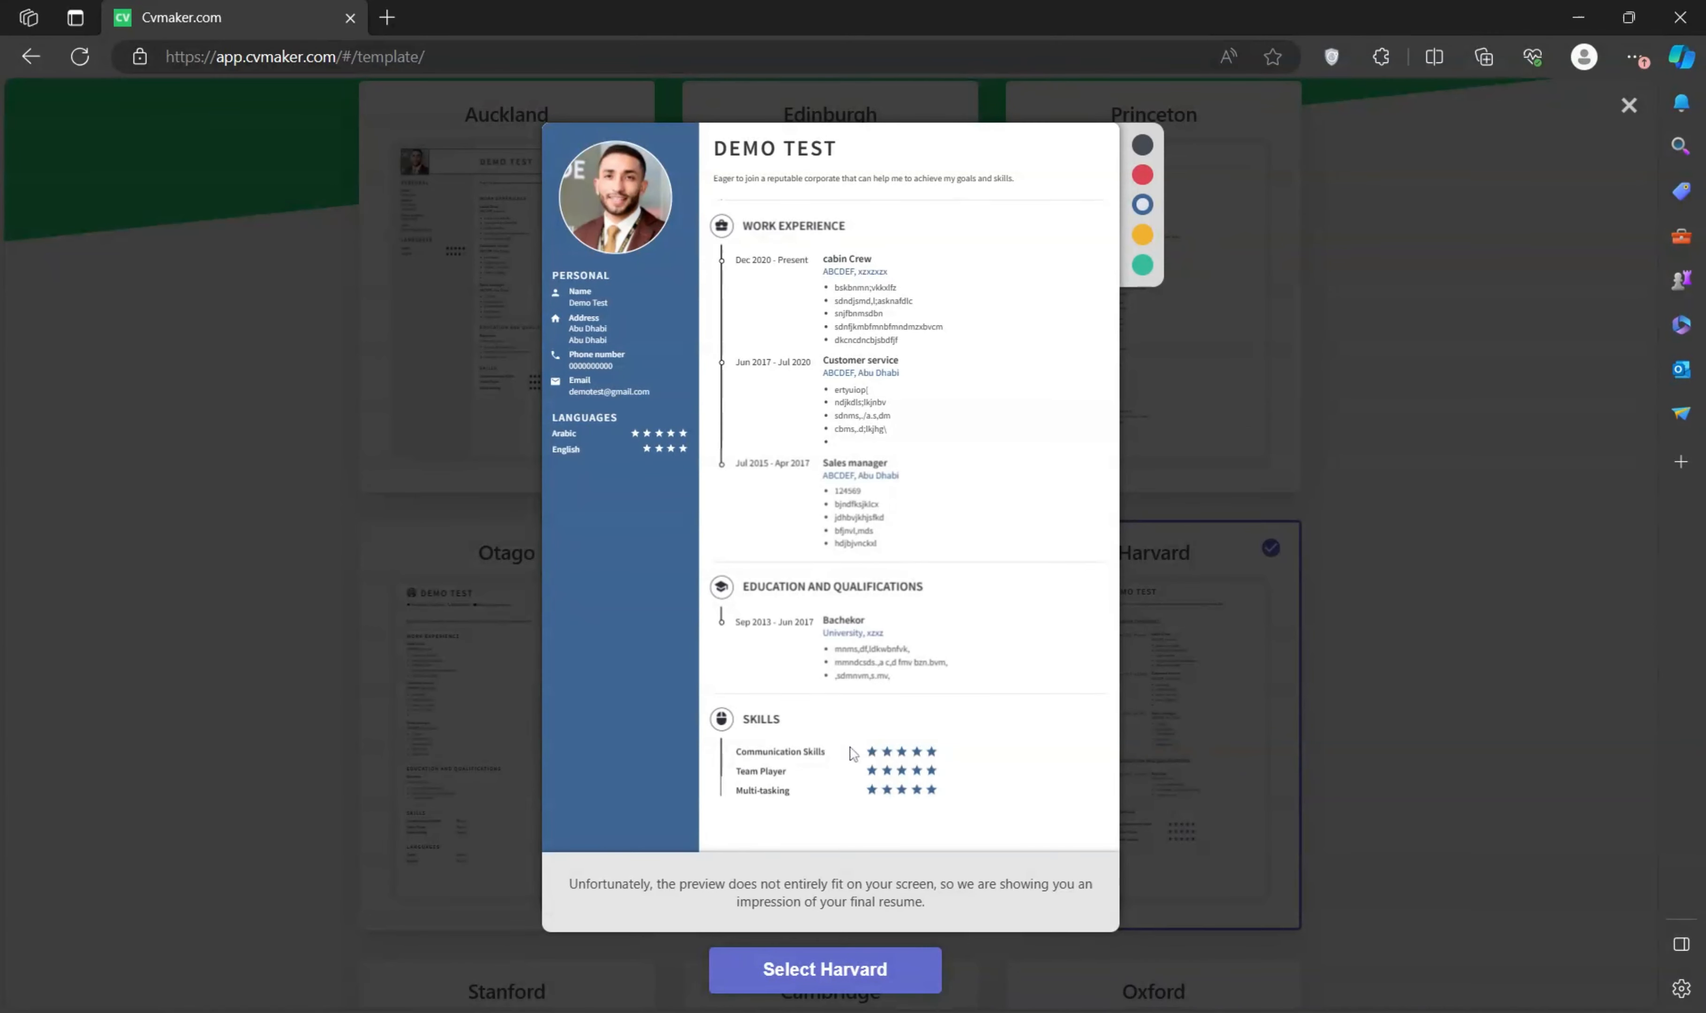
- Try the red, yellow and green colour schemes on the Harvard template and return it to blue
{"action": "left_click", "coordinate": [1142, 176]}
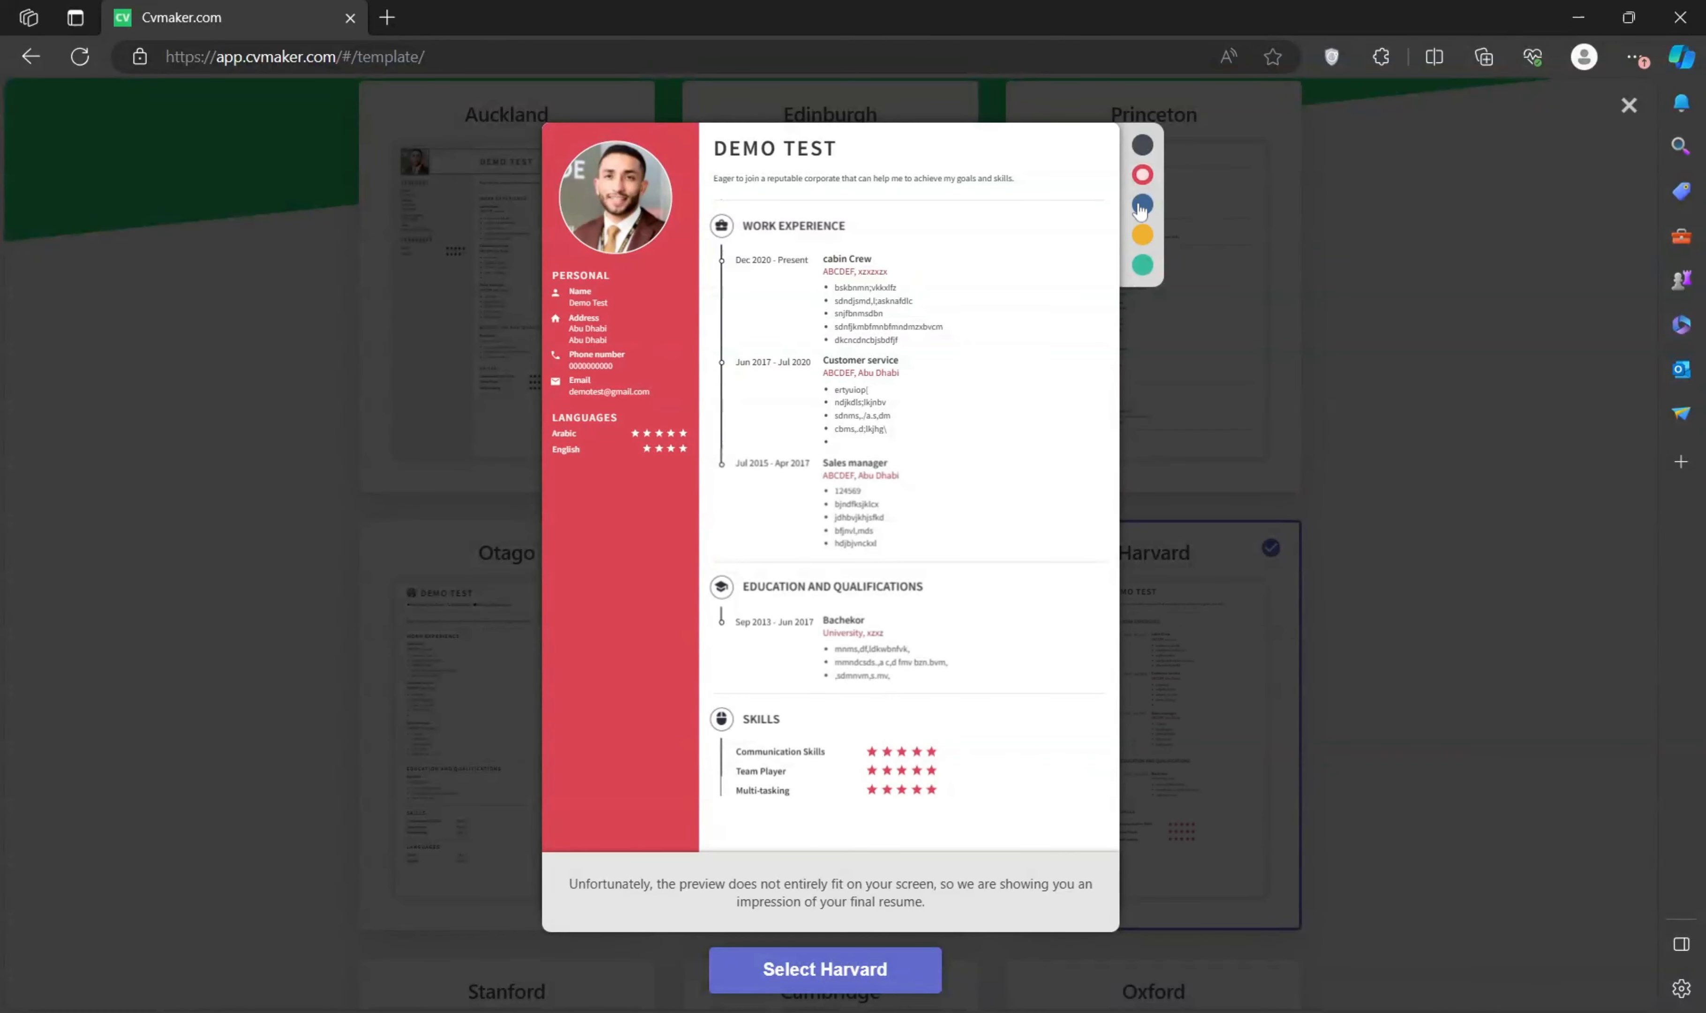
{"action": "left_click", "coordinate": [1142, 235]}
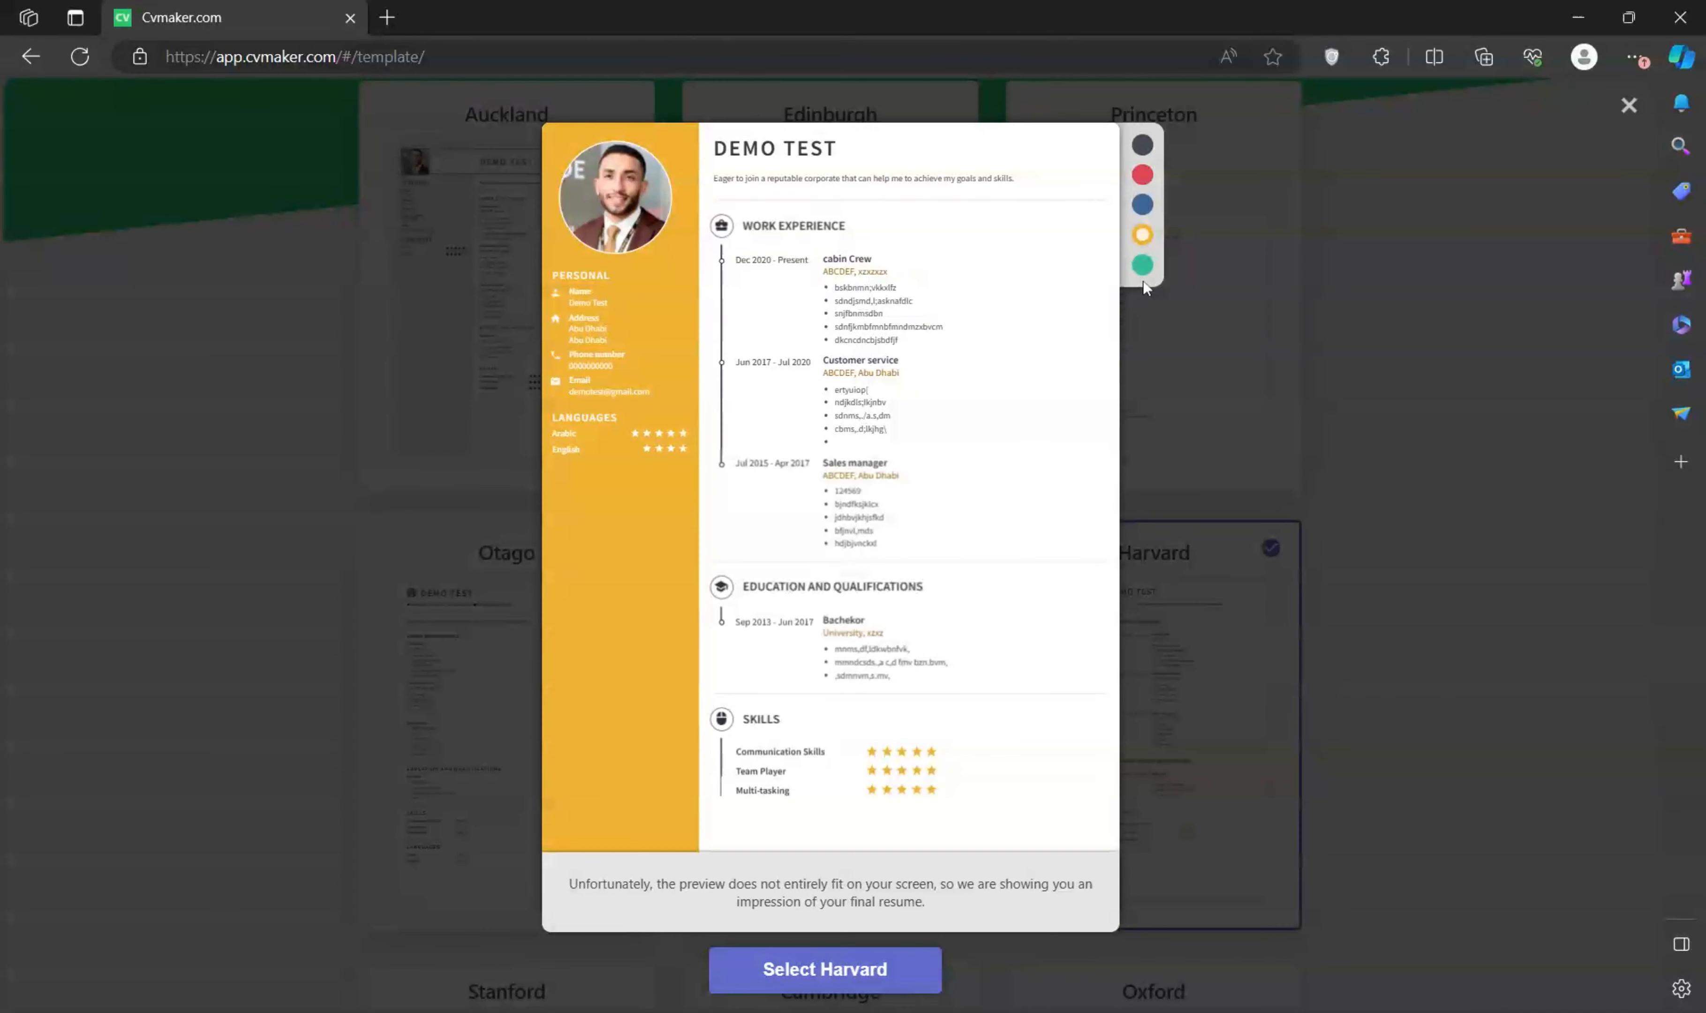
{"action": "left_click", "coordinate": [1142, 266]}
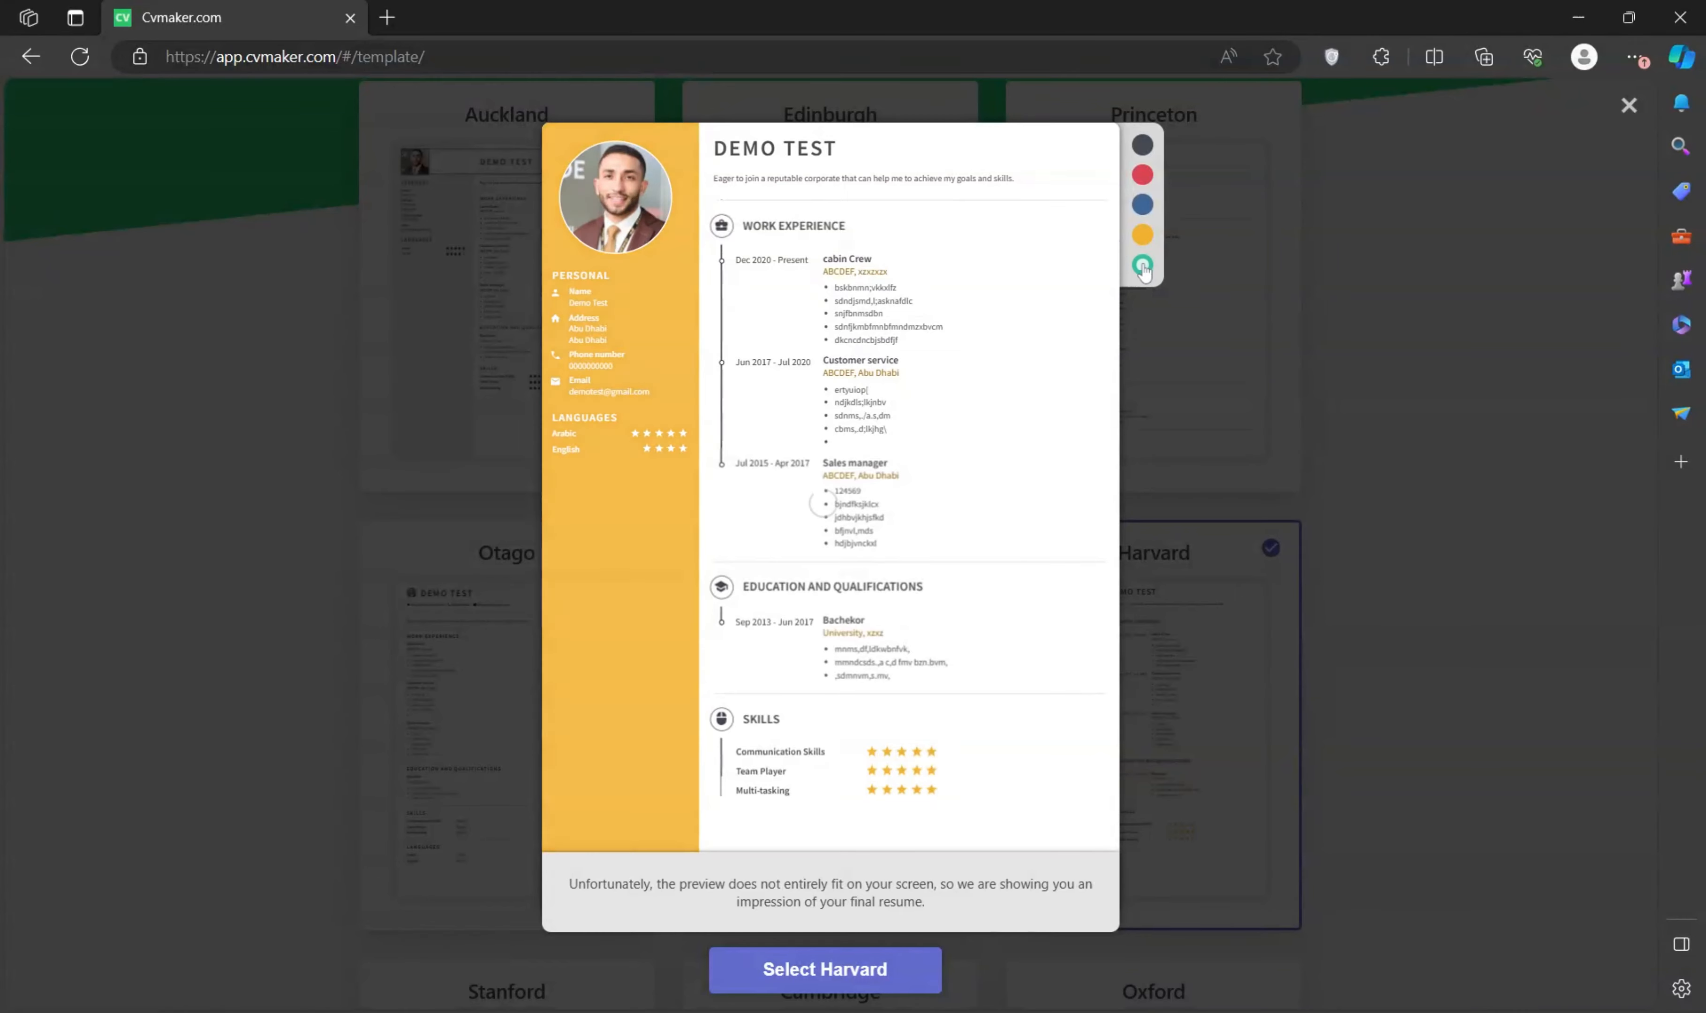
{"action": "left_click", "coordinate": [1143, 211]}
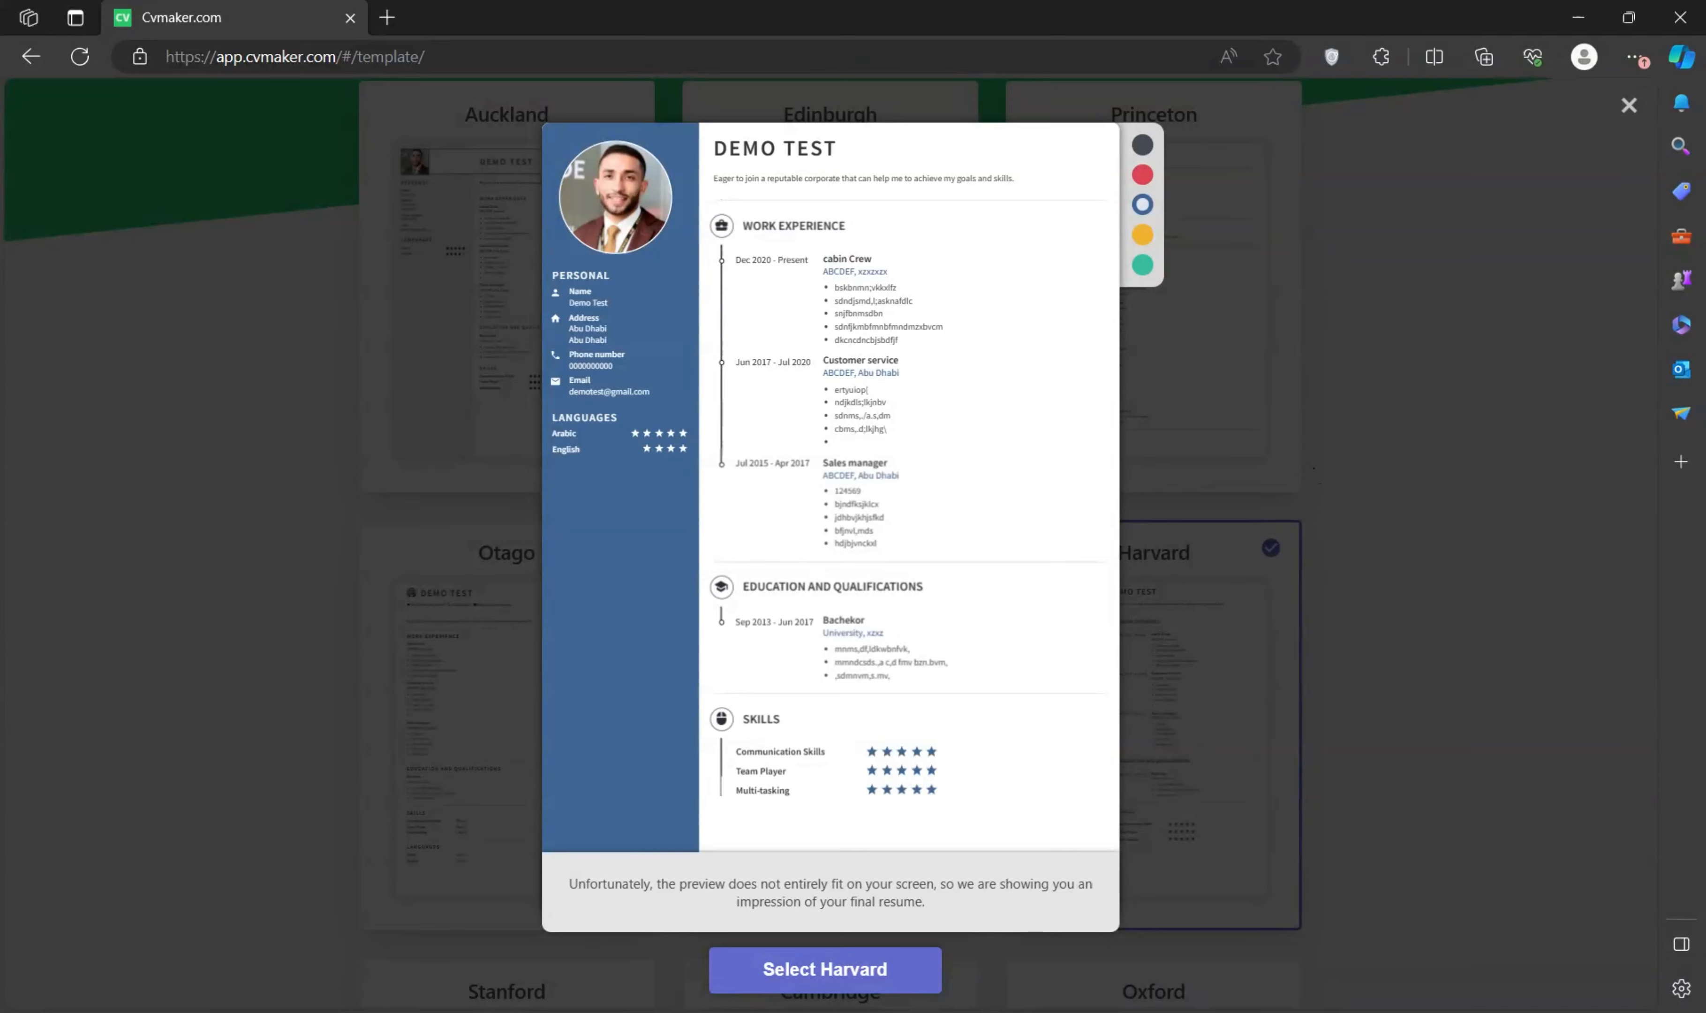
- Close the Harvard template preview and request the resume download
{"action": "left_click", "coordinate": [1412, 627]}
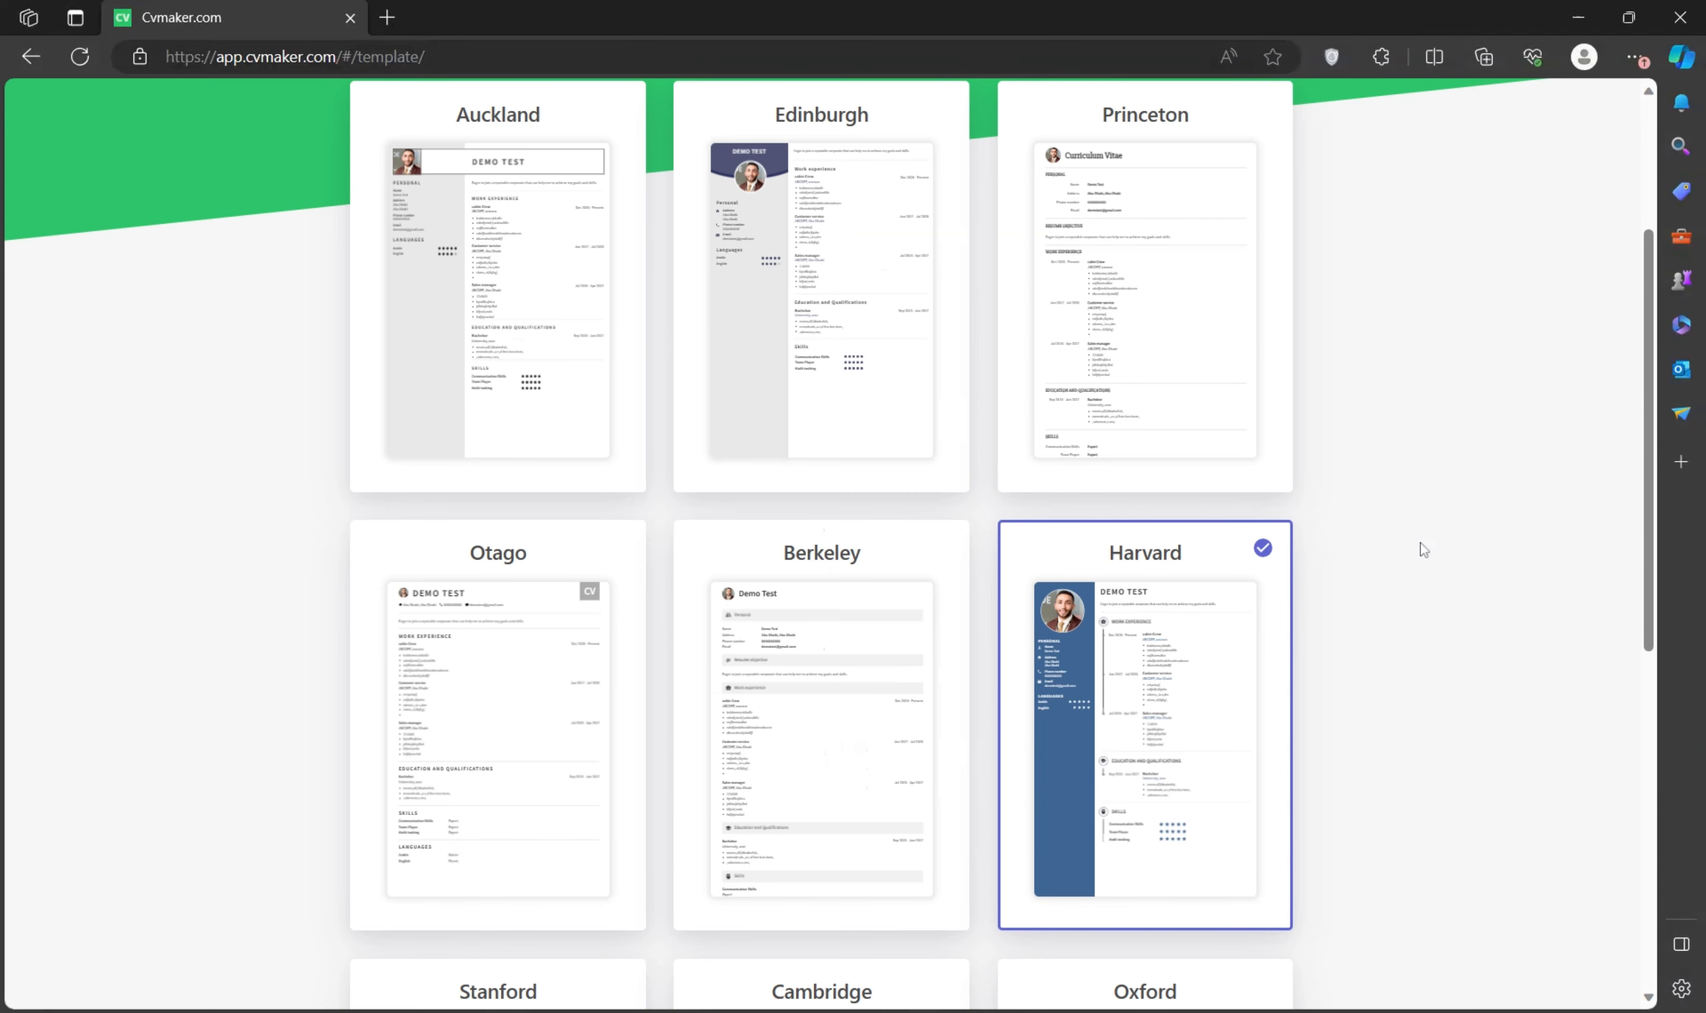
{"action": "scroll", "coordinate": [1219, 595], "scroll_direction": "down", "scroll_amount": 7}
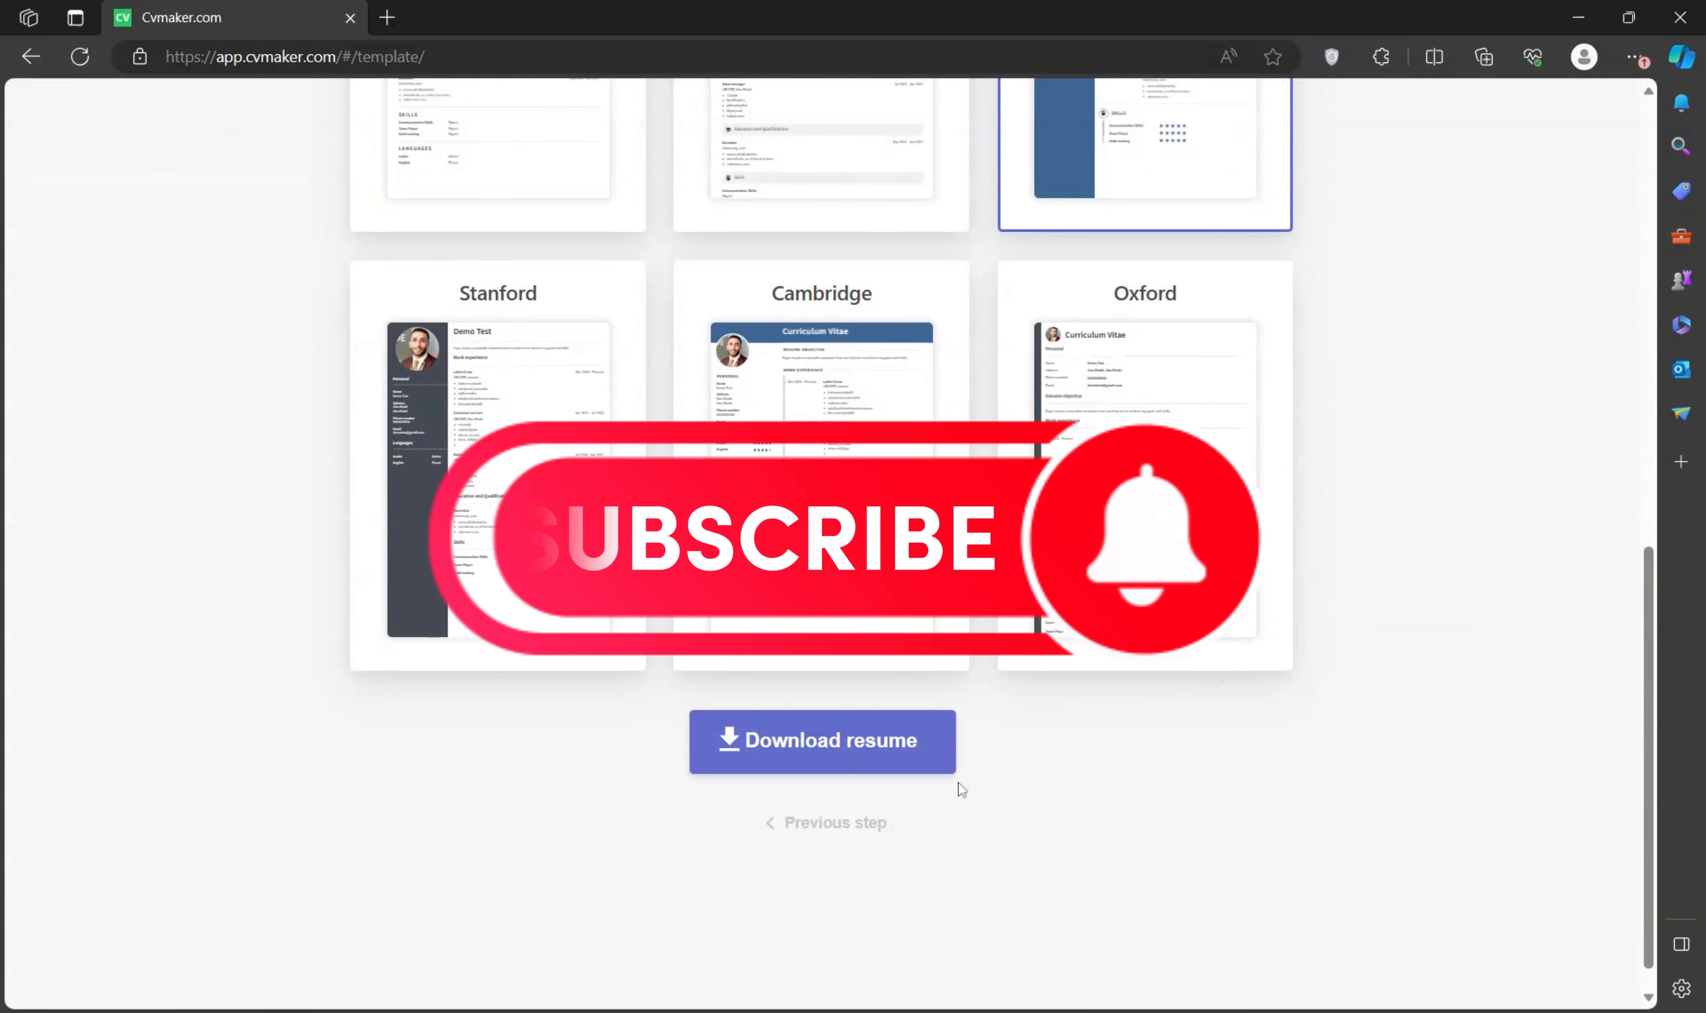
{"action": "scroll", "coordinate": [962, 776], "scroll_direction": "down", "scroll_amount": 1}
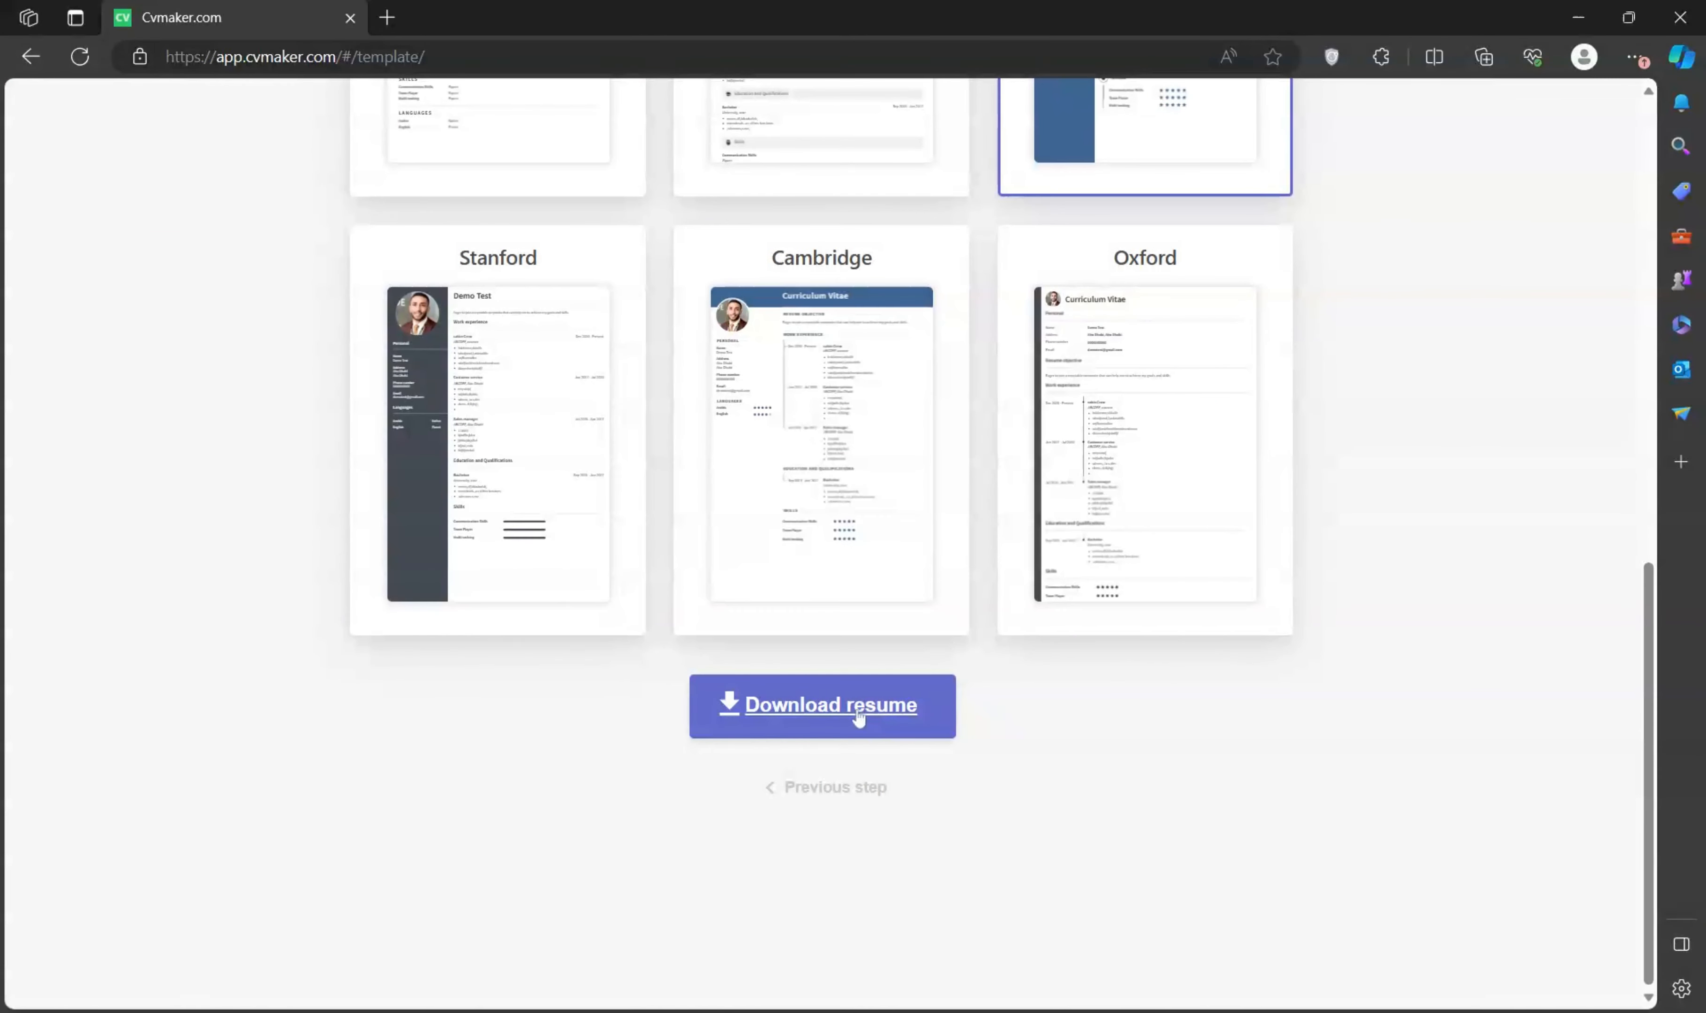
{"action": "left_click", "coordinate": [858, 714]}
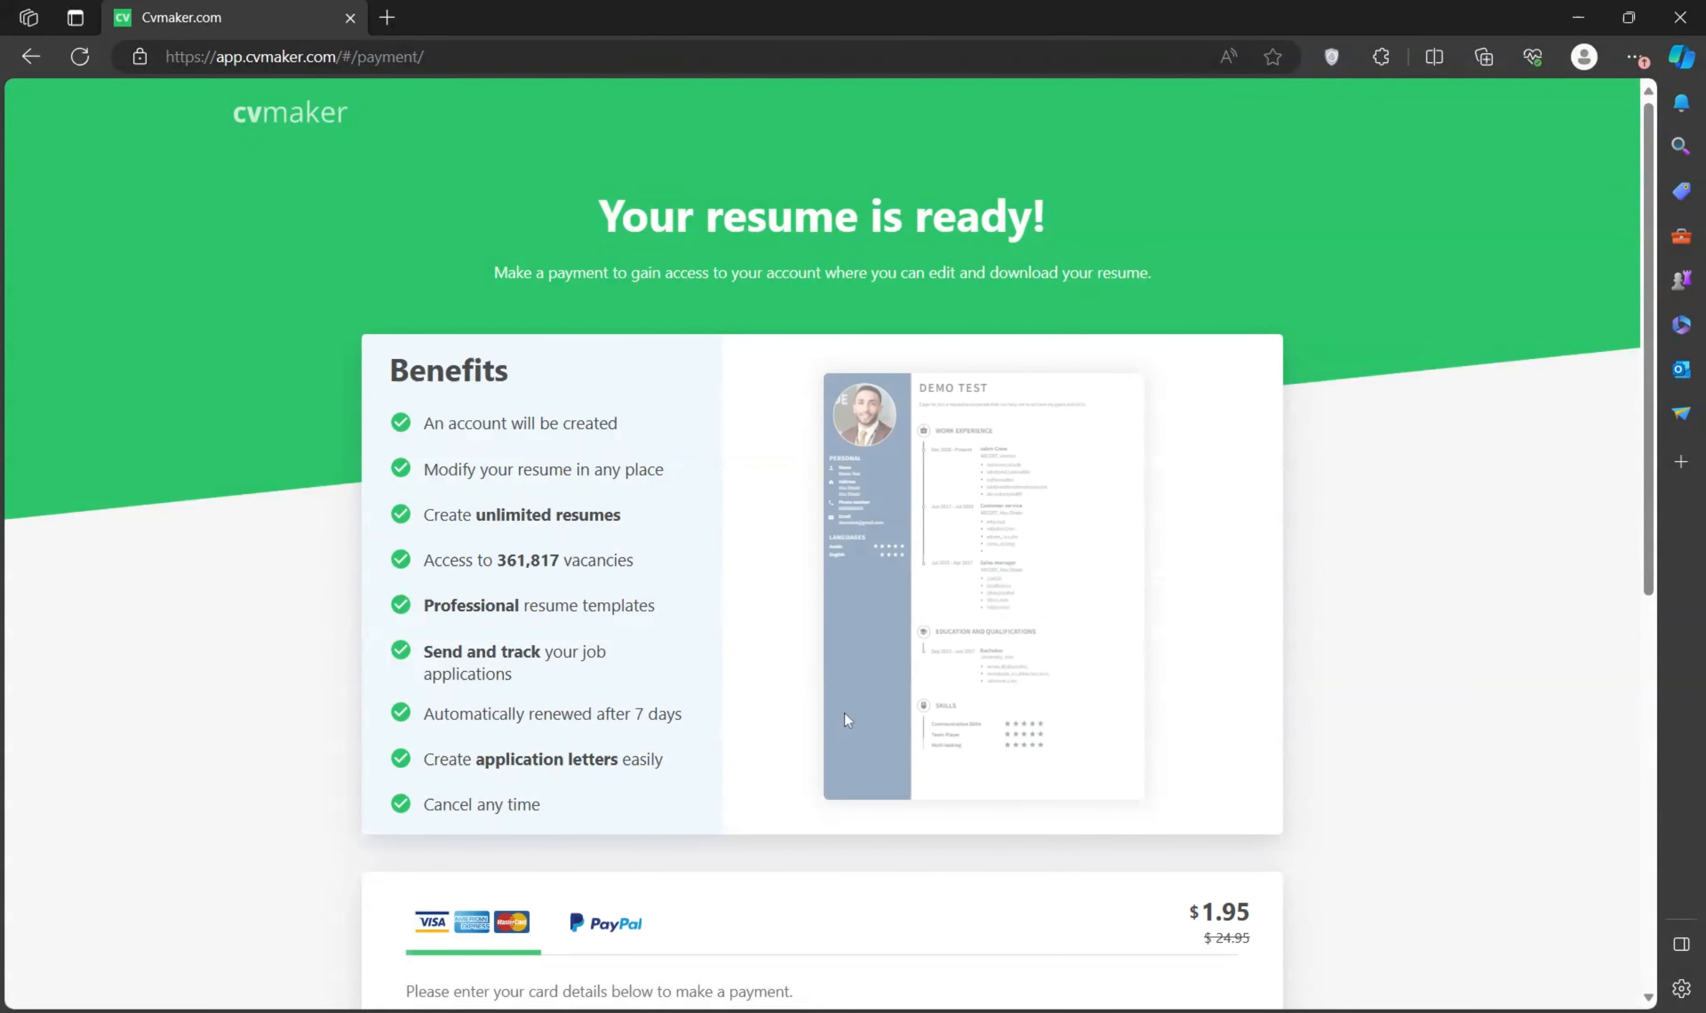